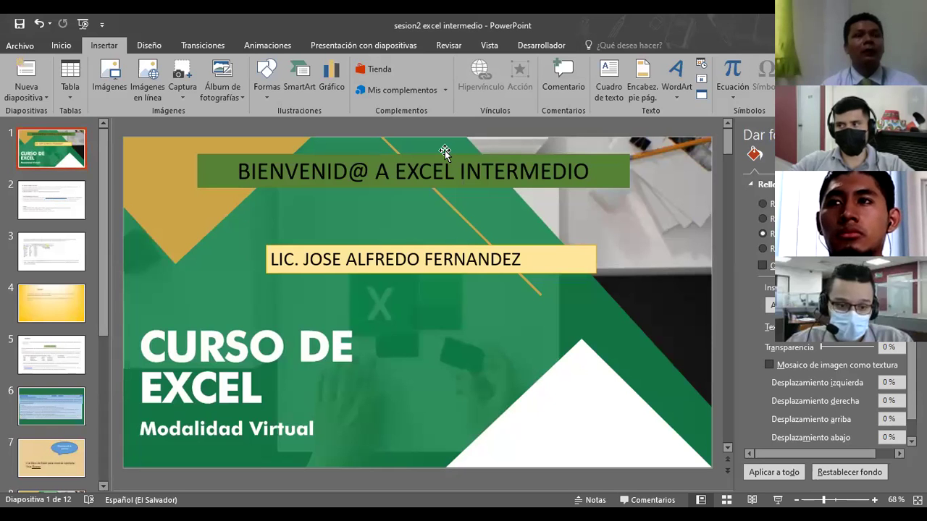
Start the slideshow on the 'BIENVENID@ A EXCEL INTERMEDIO' title slide.
key(F5)
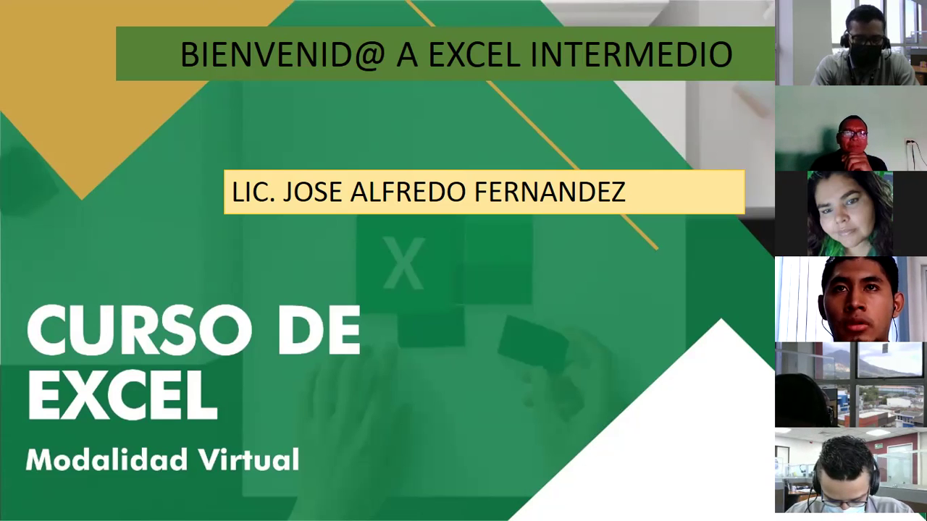
key(Right)
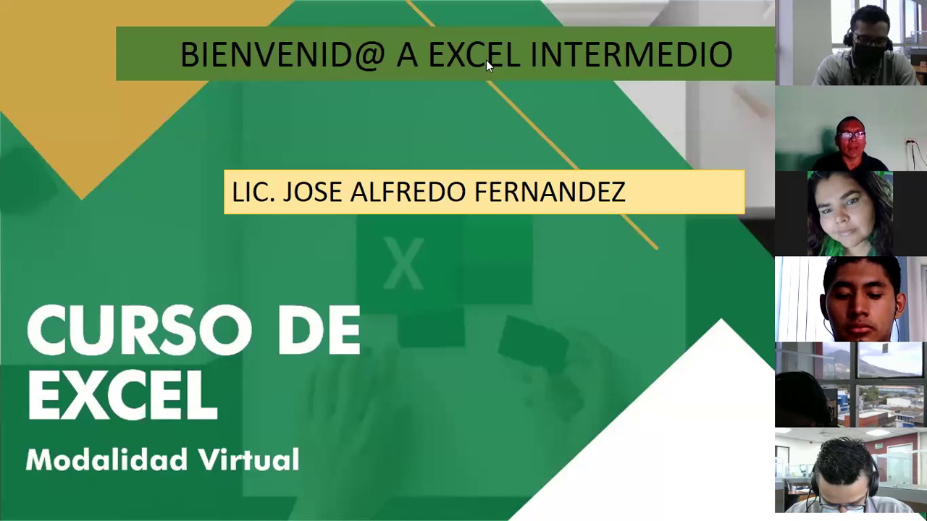
Switch back to the practice workbook and browse the si anidada and SI ANIDADA2 sheets.
key(alt+Tab)
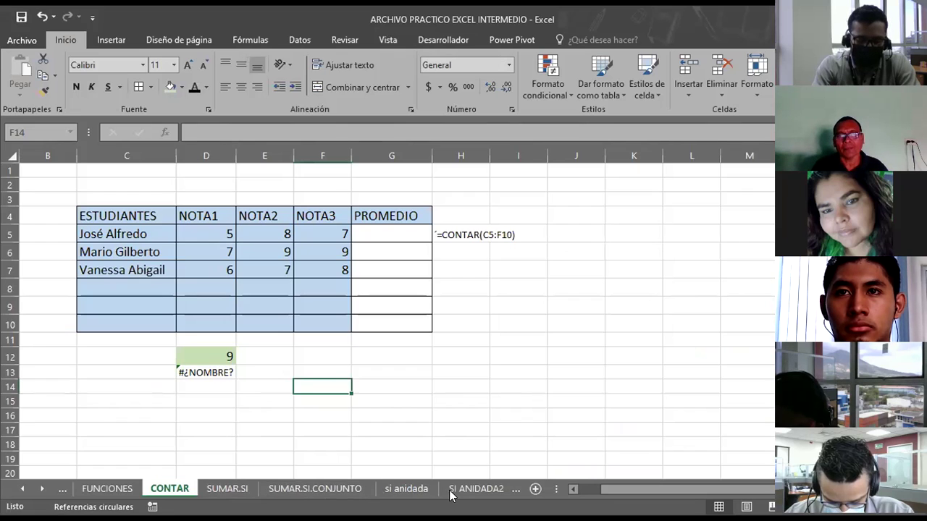
click(41, 490)
click(41, 489)
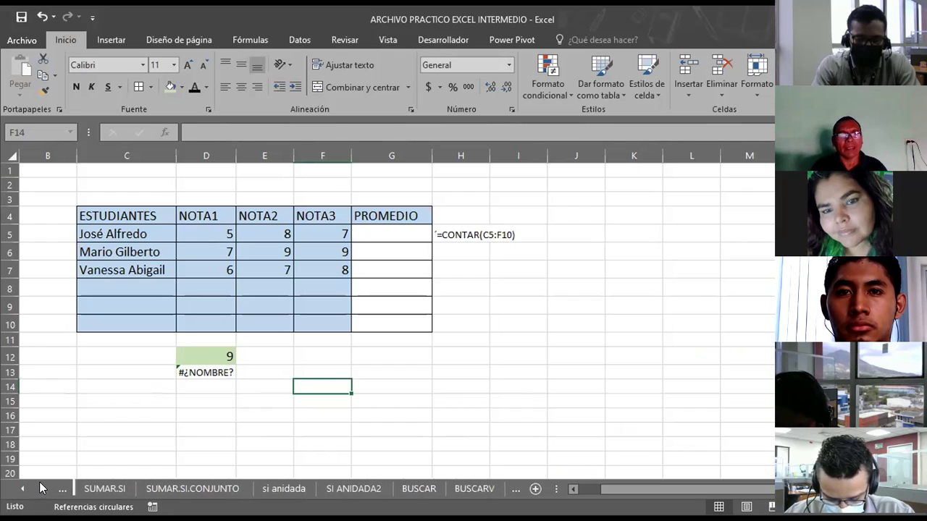
click(274, 492)
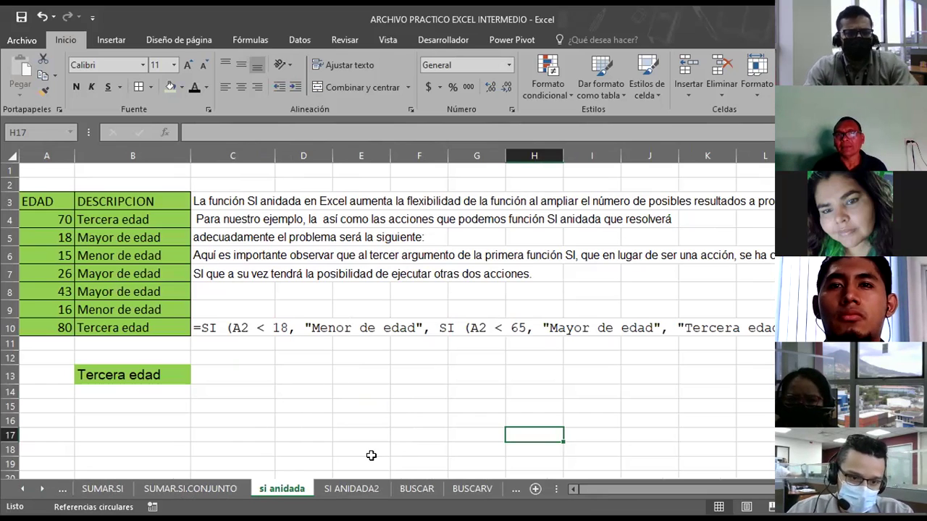
click(338, 489)
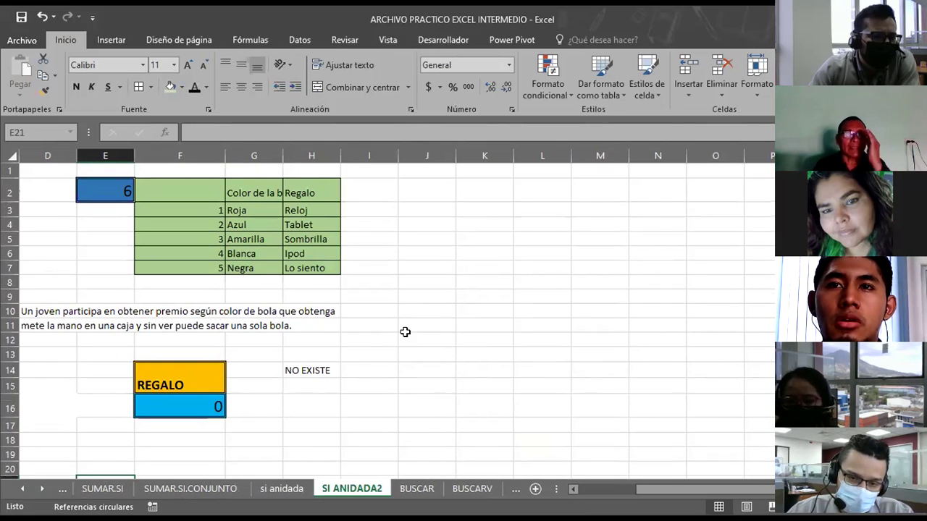
click(457, 264)
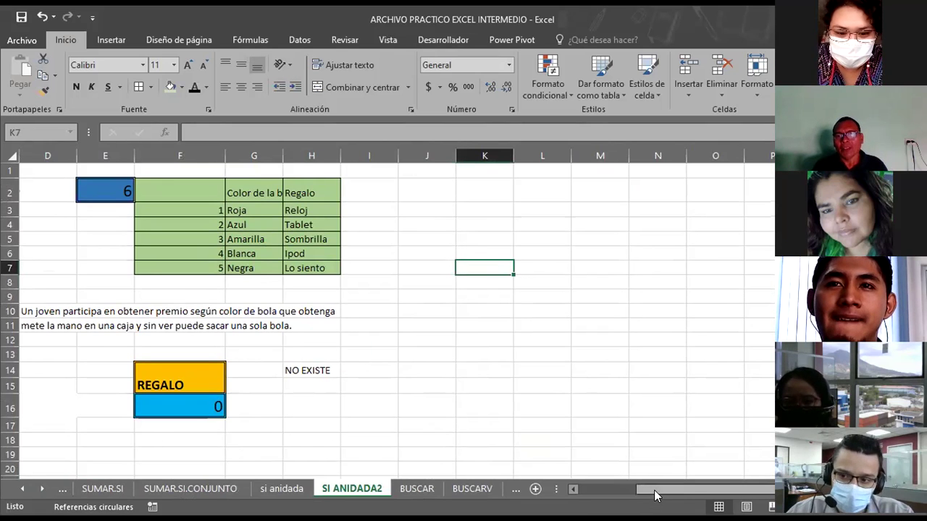
drag(654, 496, 593, 494)
Return to the si anidada sheet and select cells C14–C16 below the age examples.
click(266, 491)
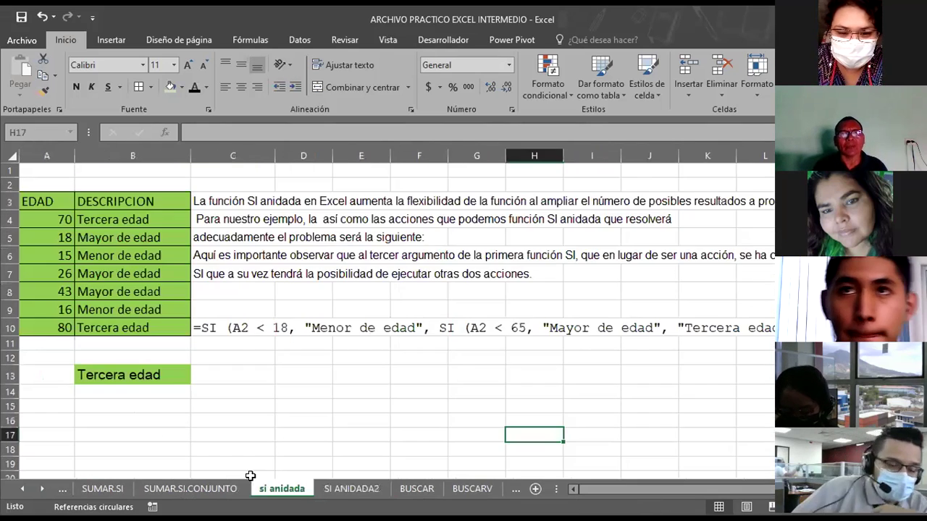
click(254, 391)
drag(218, 420, 128, 410)
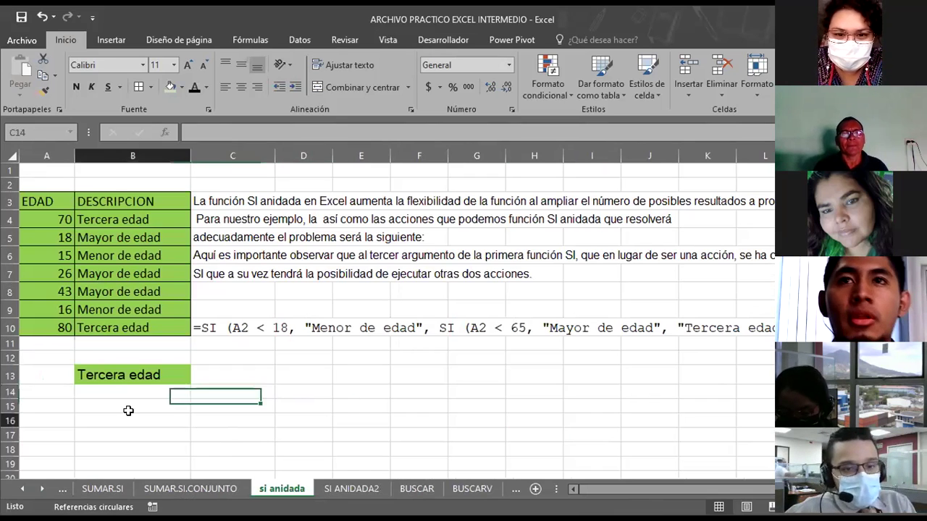
click(215, 413)
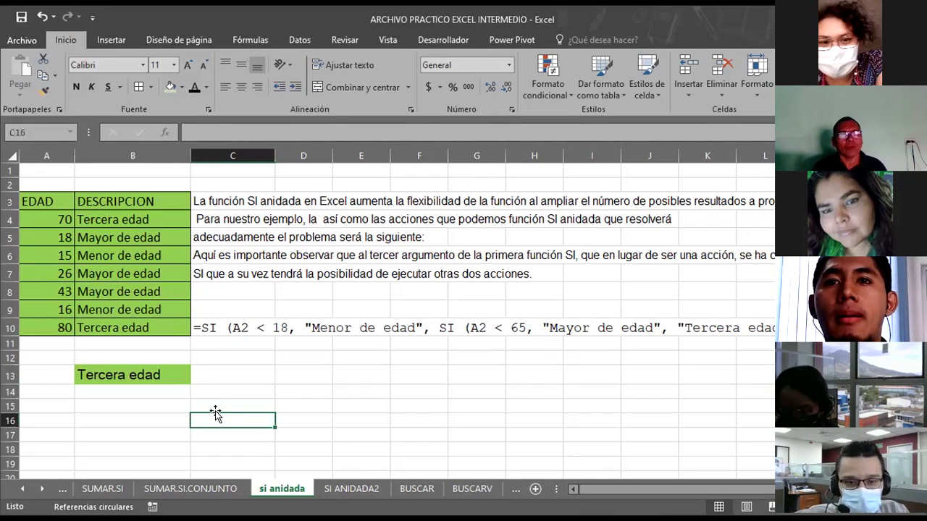
click(218, 403)
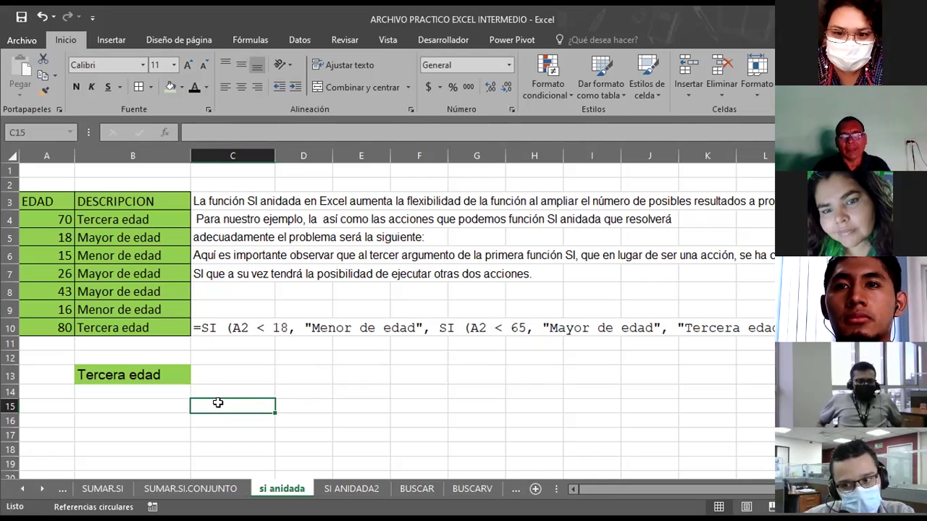
Show the SI ANIDADA2 ball-colour prize sheet and select cell E18 for the formula.
click(349, 489)
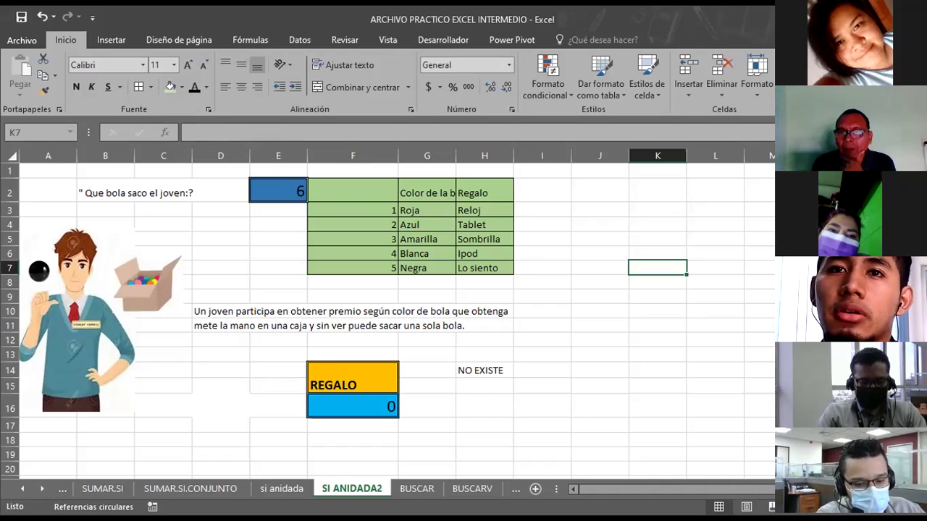
key(alt+Tab)
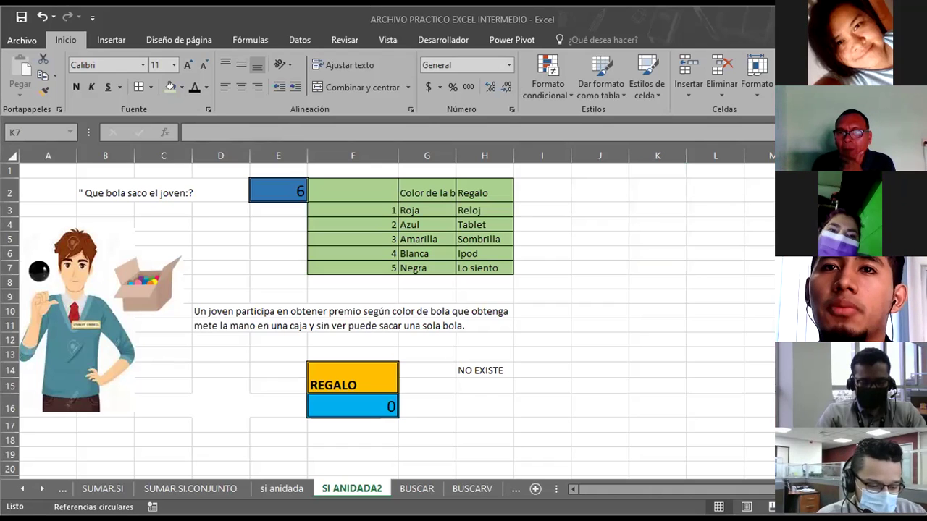
click(272, 441)
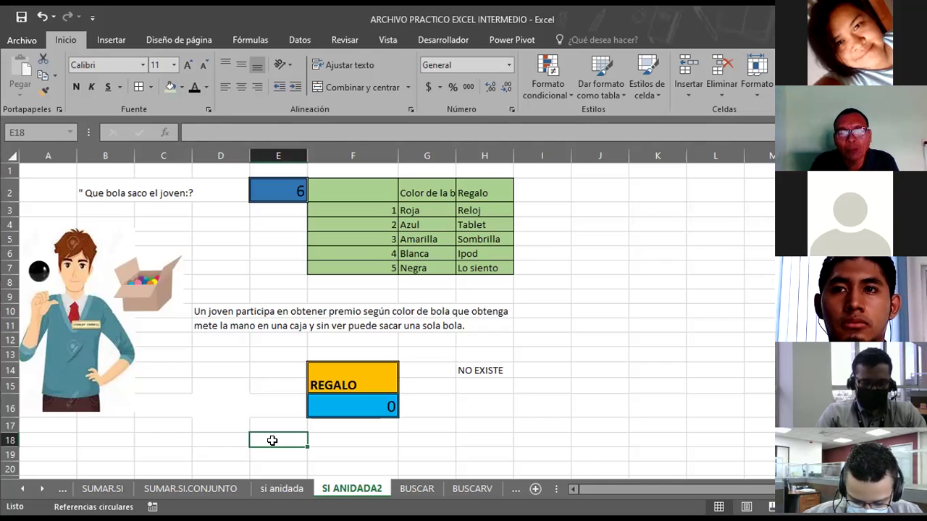
Type =si(c8>5; in E18 as the first logical test.
text(=)
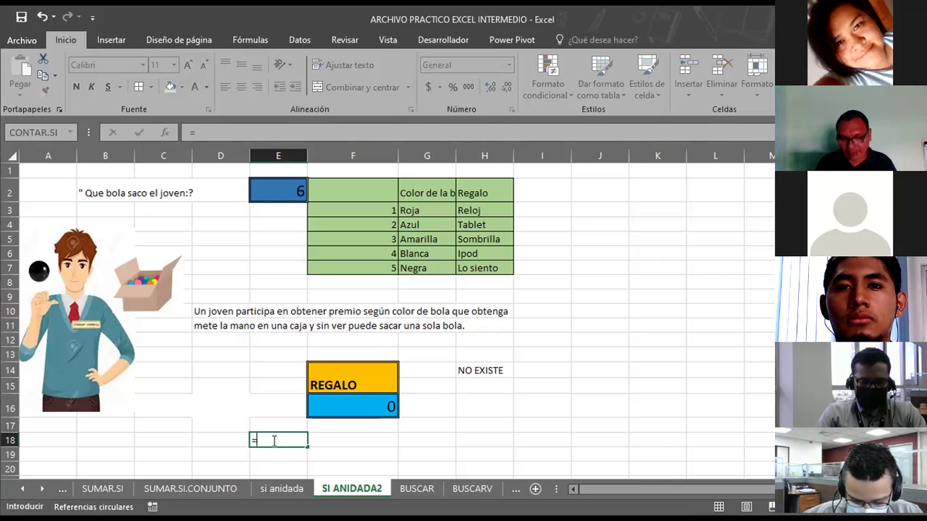
text(si)
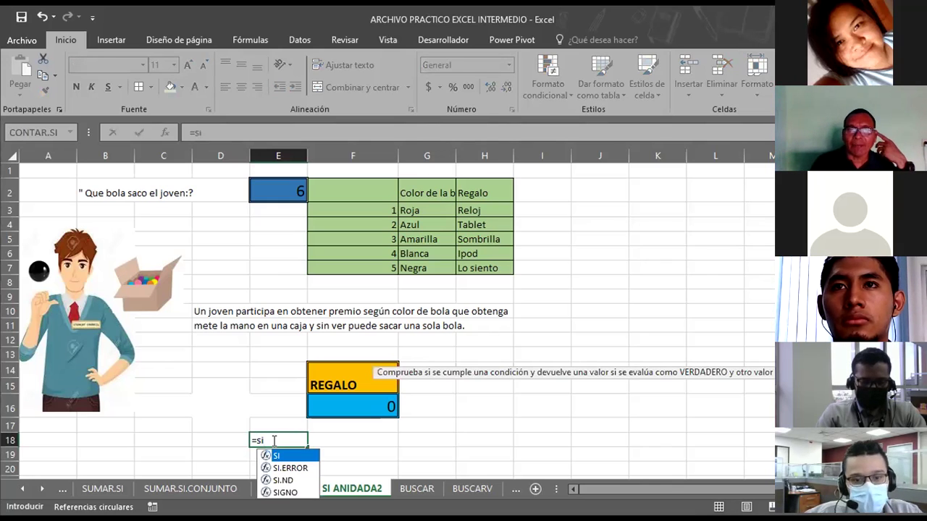
text((c)
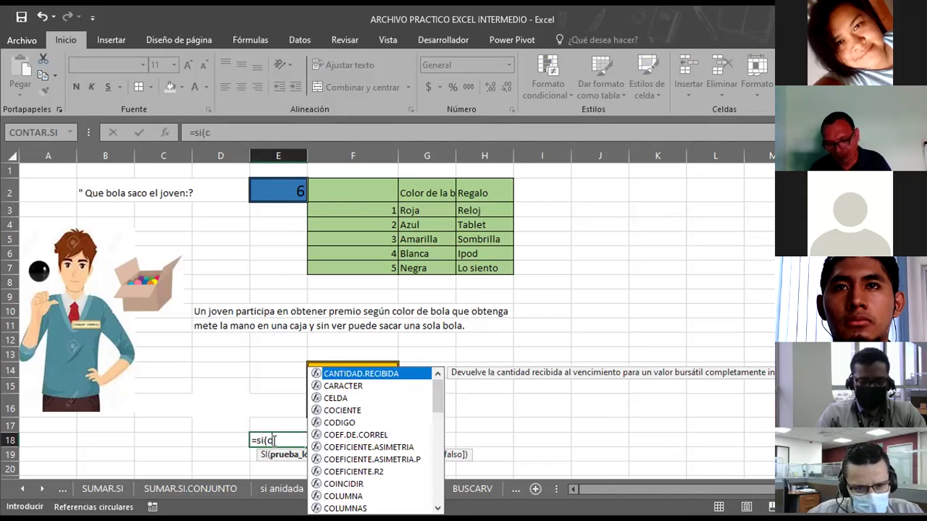
text(8>)
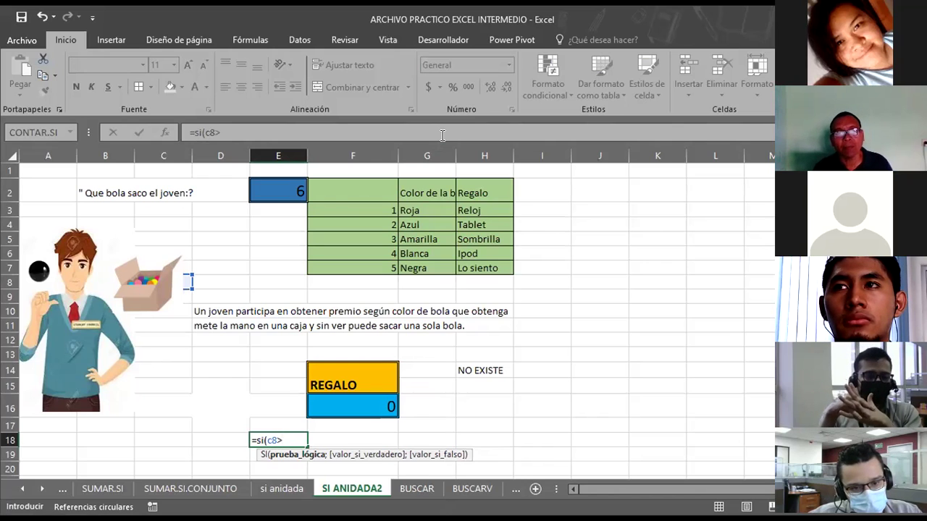
text(5)
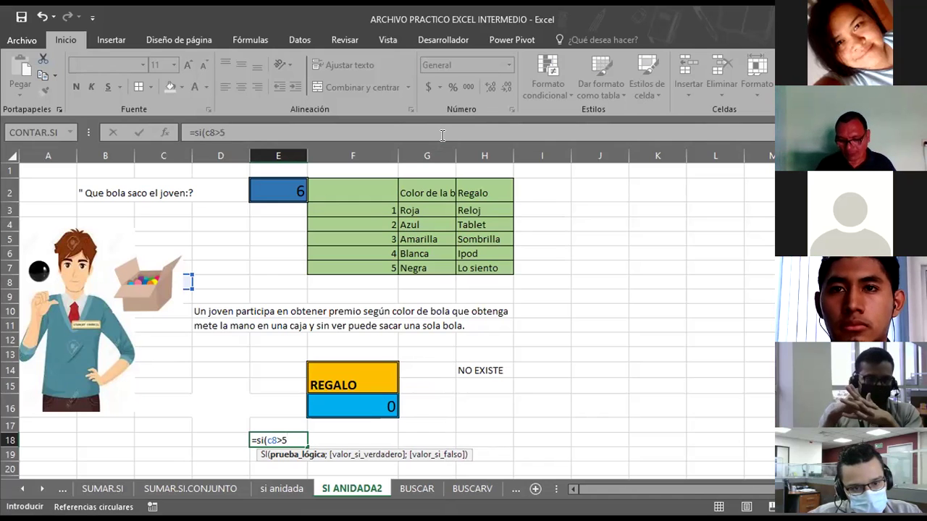
text(;)
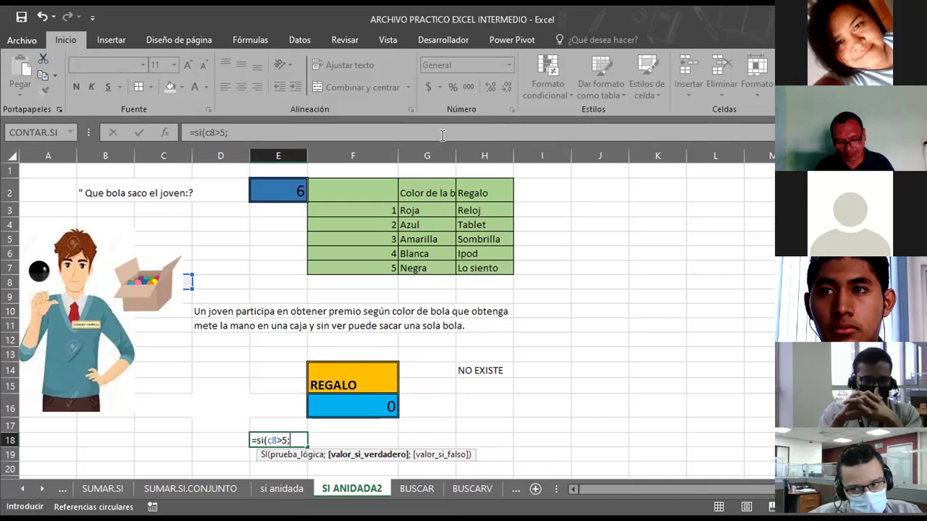
Add "SI es correcto" as the true result of E18's formula, correcting typos.
text(s)
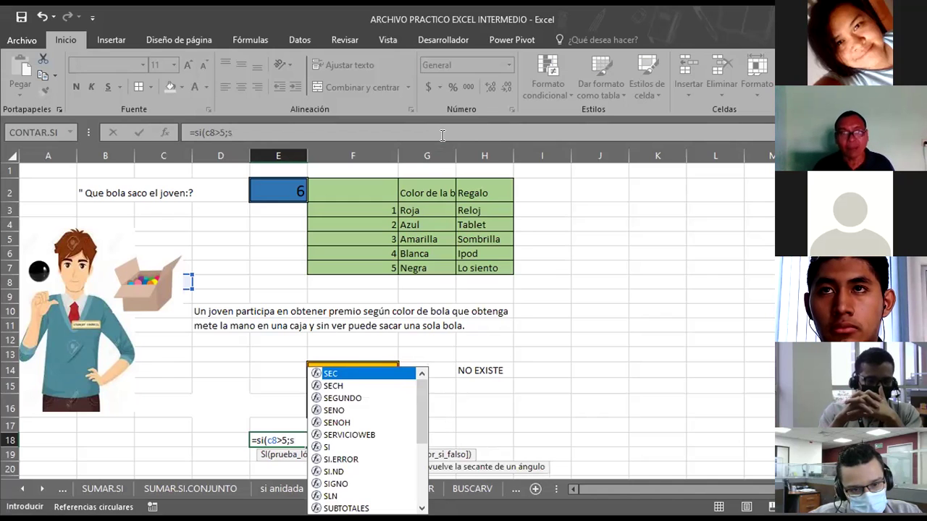
key(BackSpace)
text(")
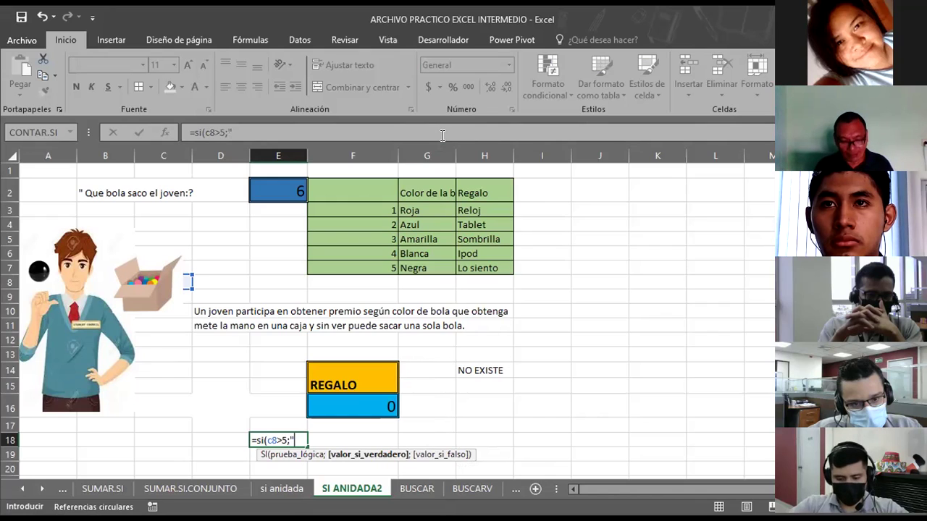
text(SI)
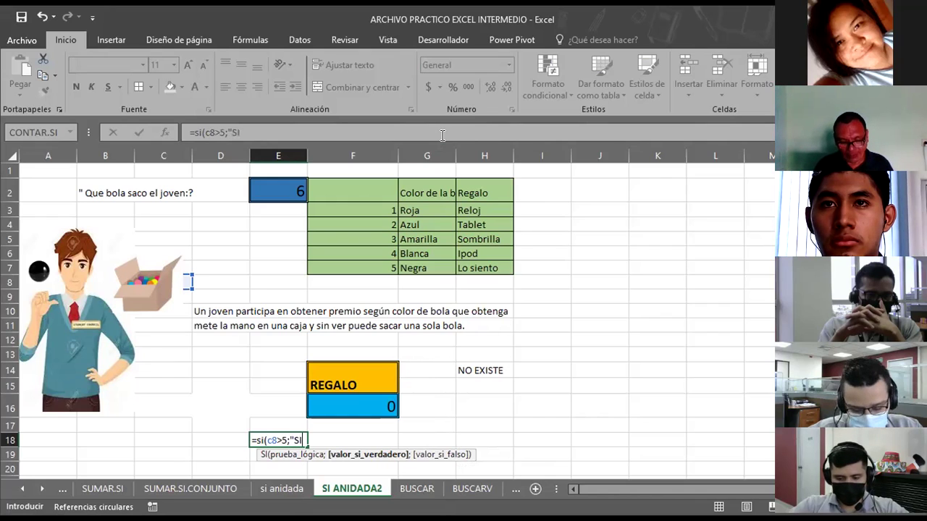
text( es)
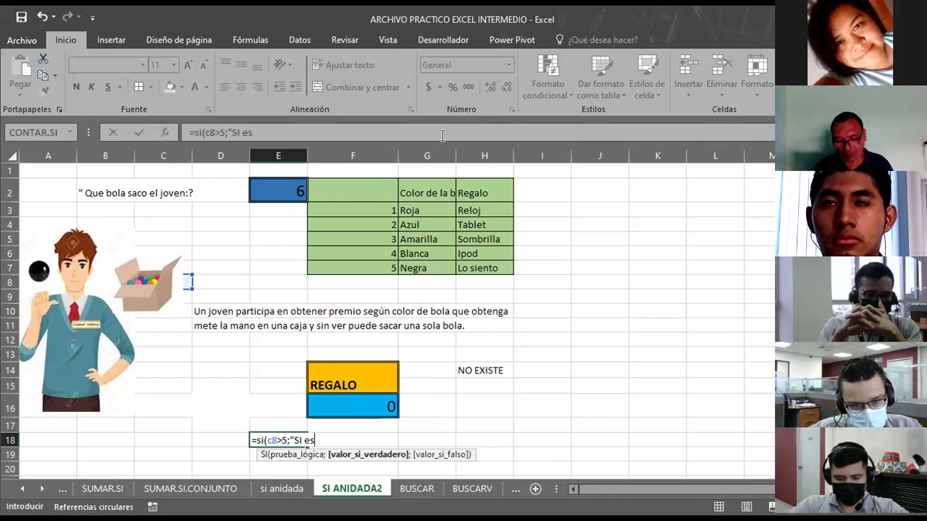
text(c)
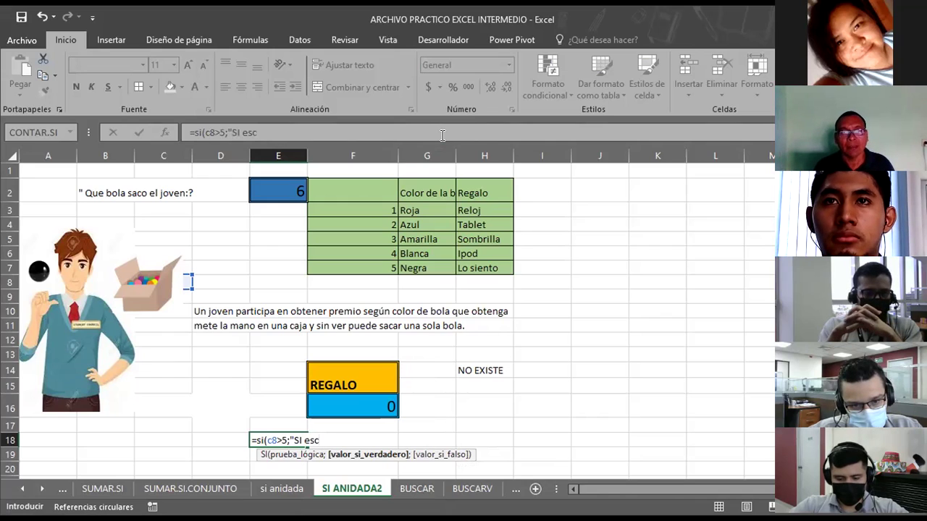
key(BackSpace)
key(BackSpace)
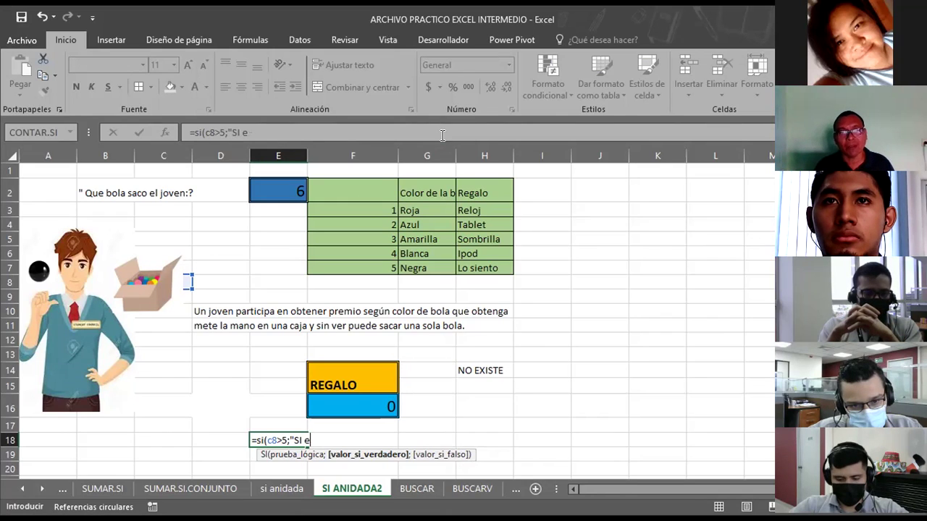
text(s corr)
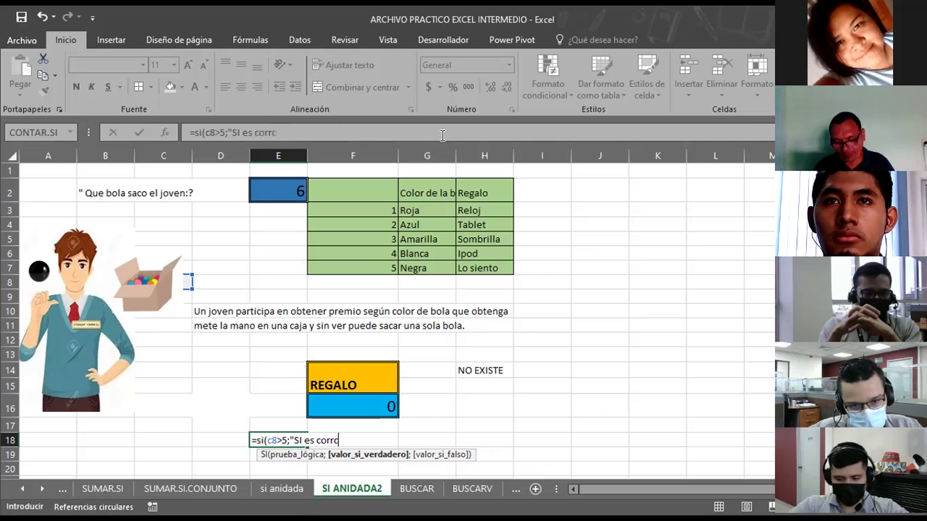
text(ecto)
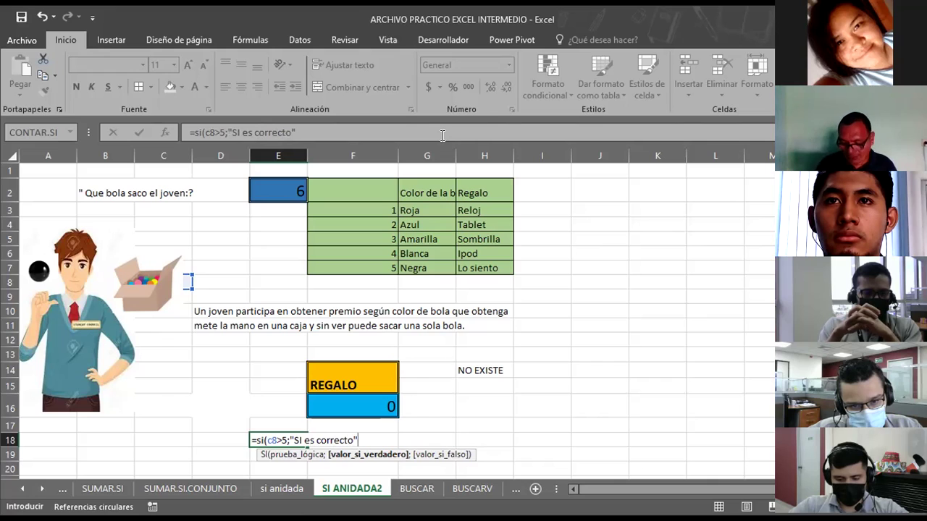
text(;)
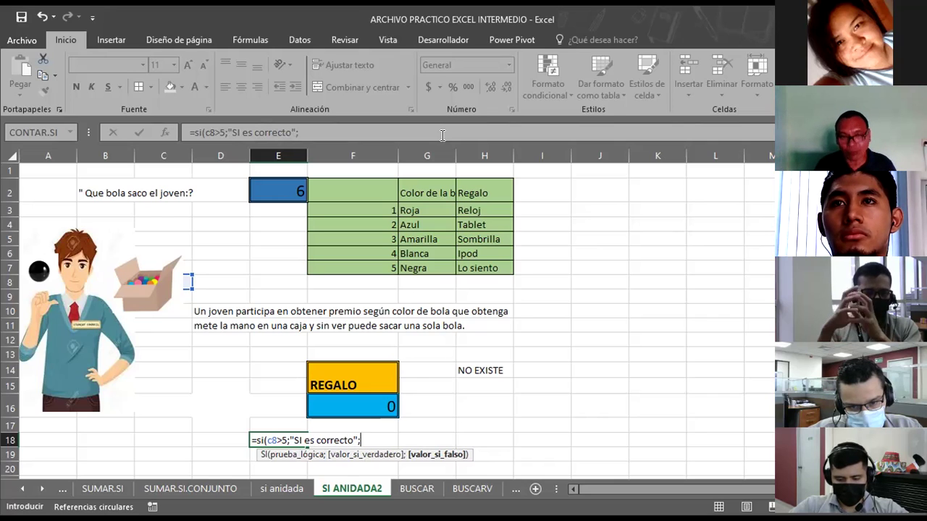
Nest si(c8>6;"si es correcto";"incorrecto") as the false branch and commit E18.
text(si)
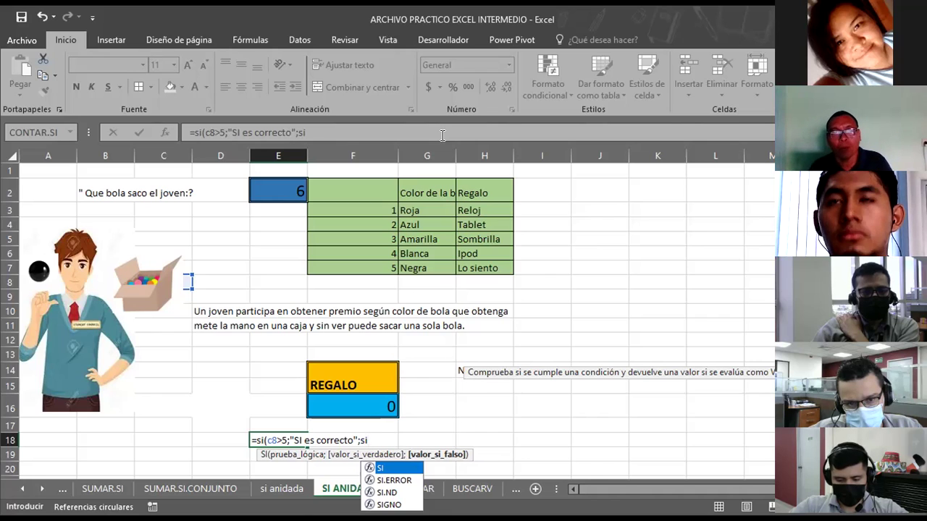
text((c)
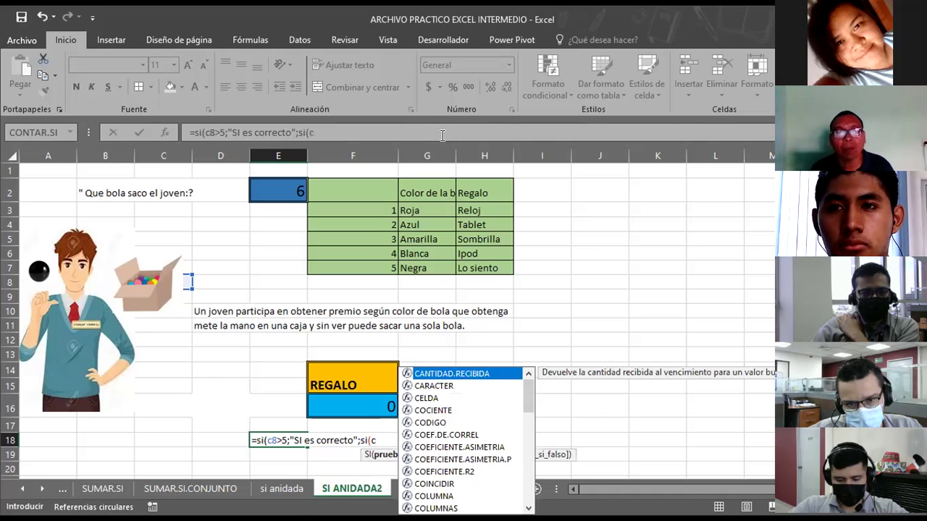
text(8>6)
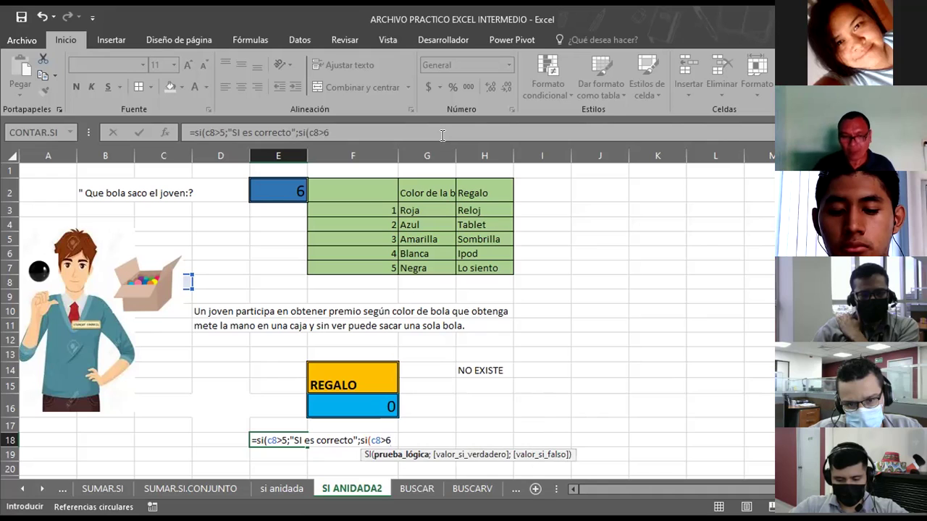
text(;")
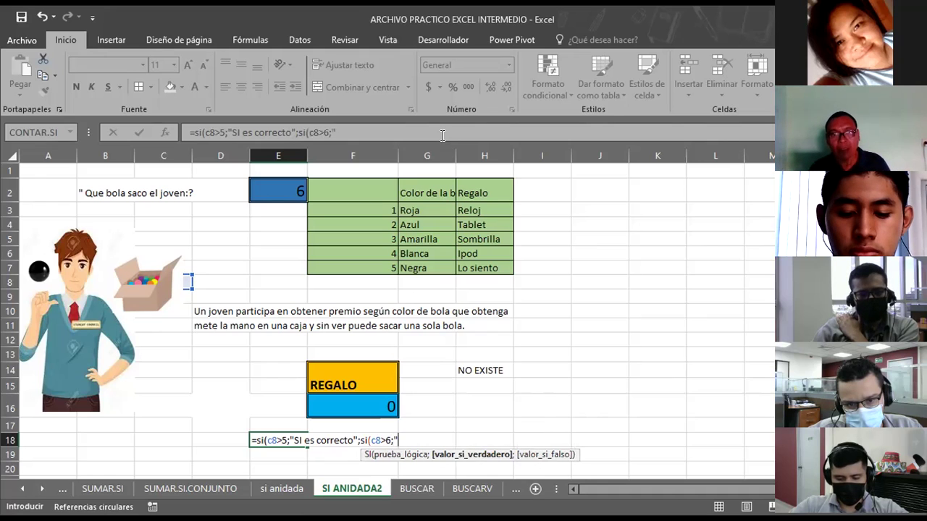
text(si es)
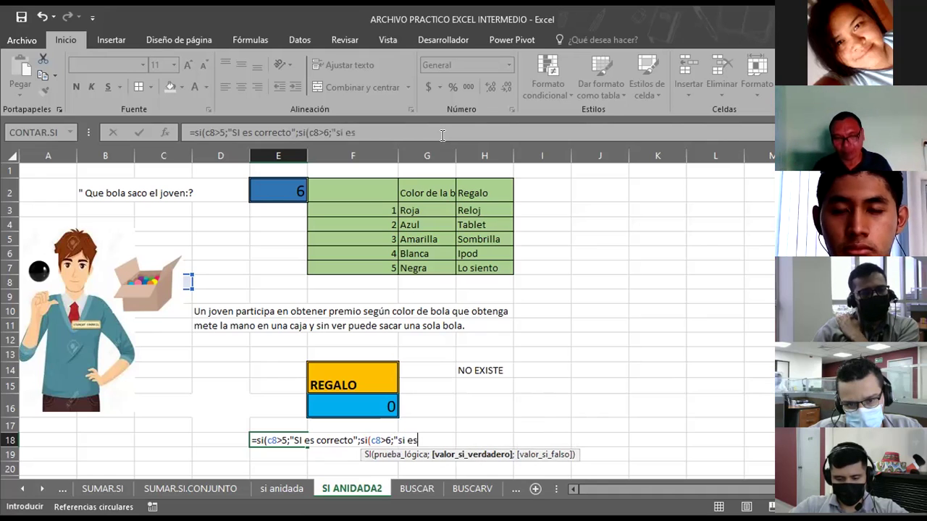
text( correcto)
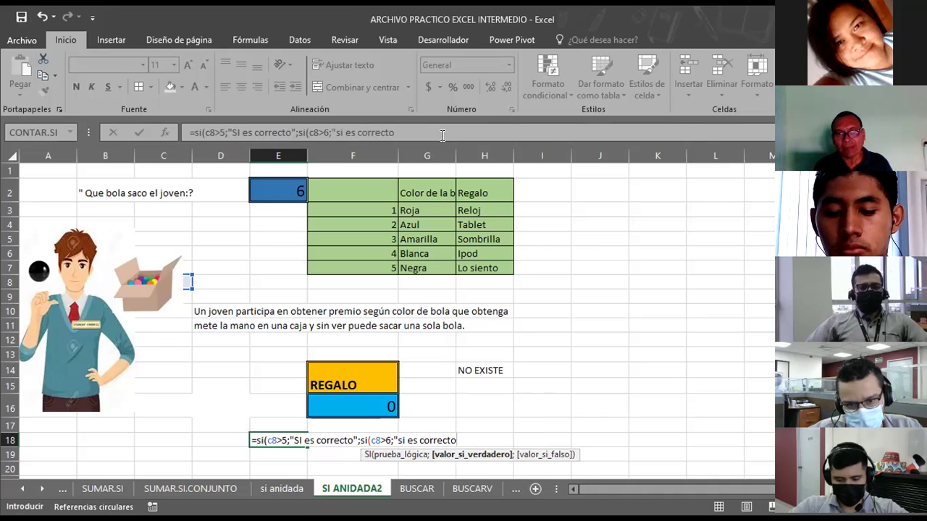
text(")
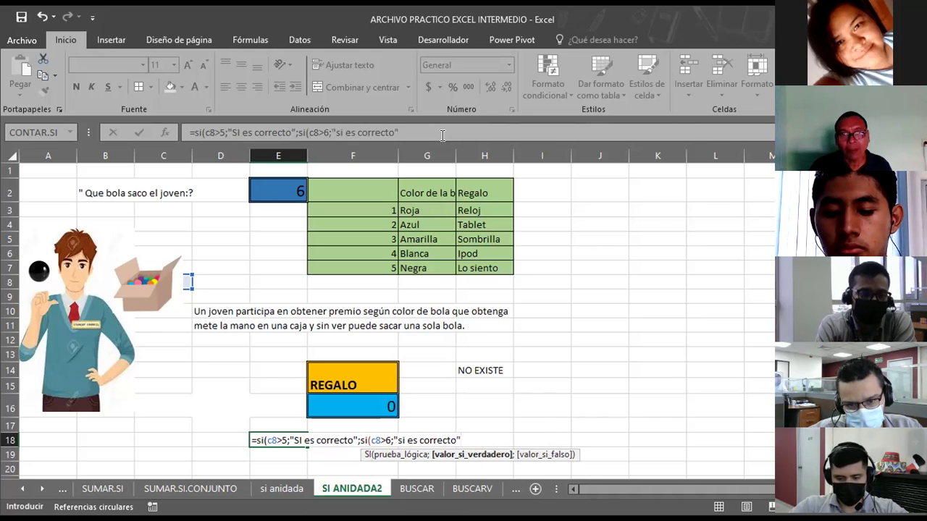
text(;)
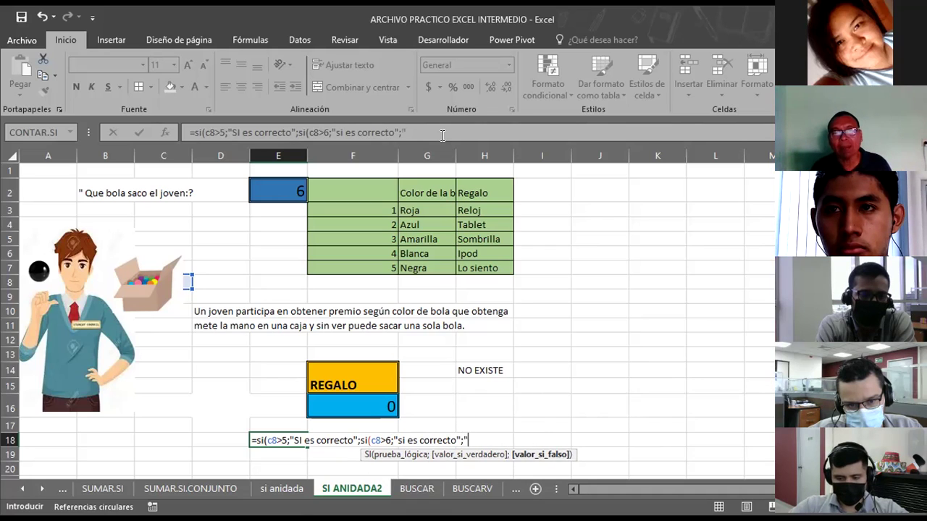
text(incorrecto)
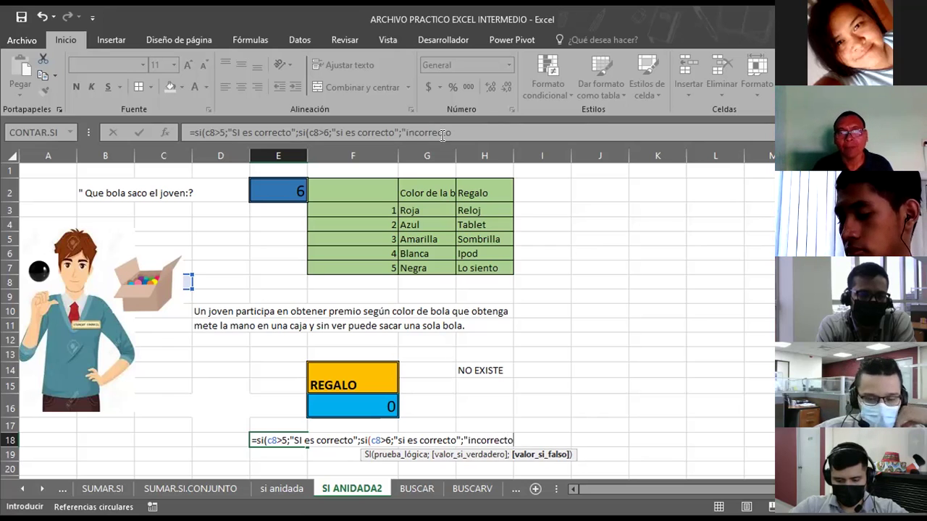
text(")
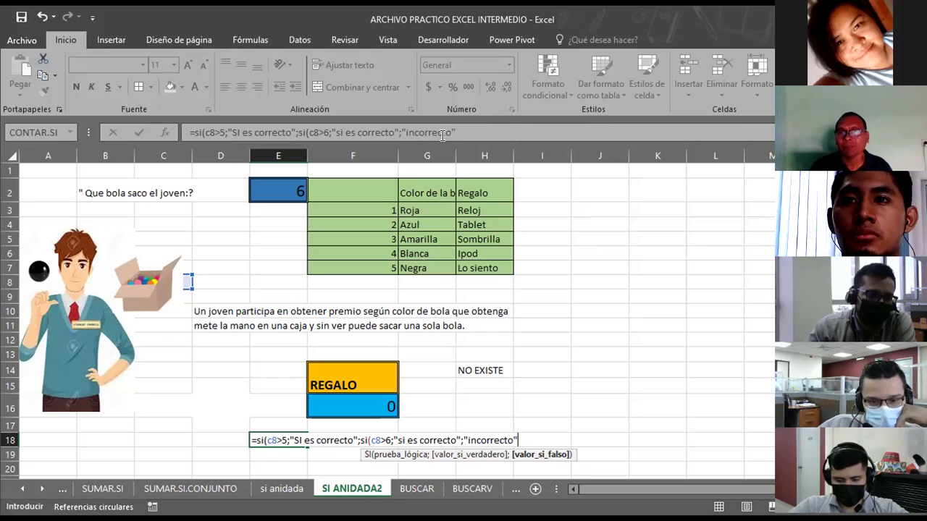
text())
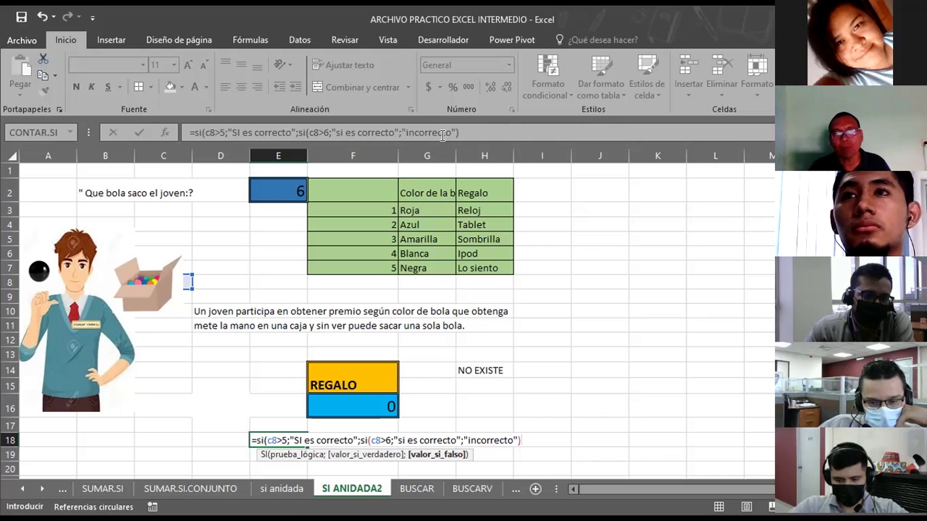
text())
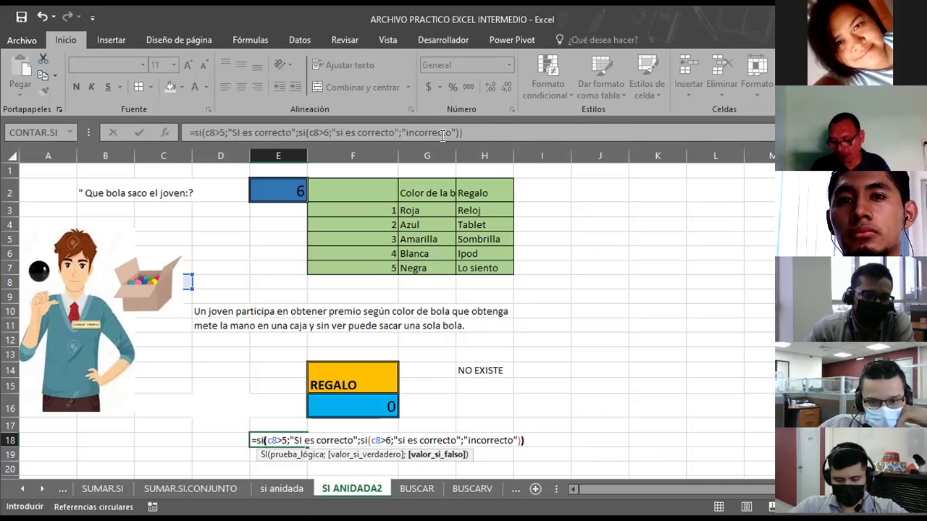
key(Return)
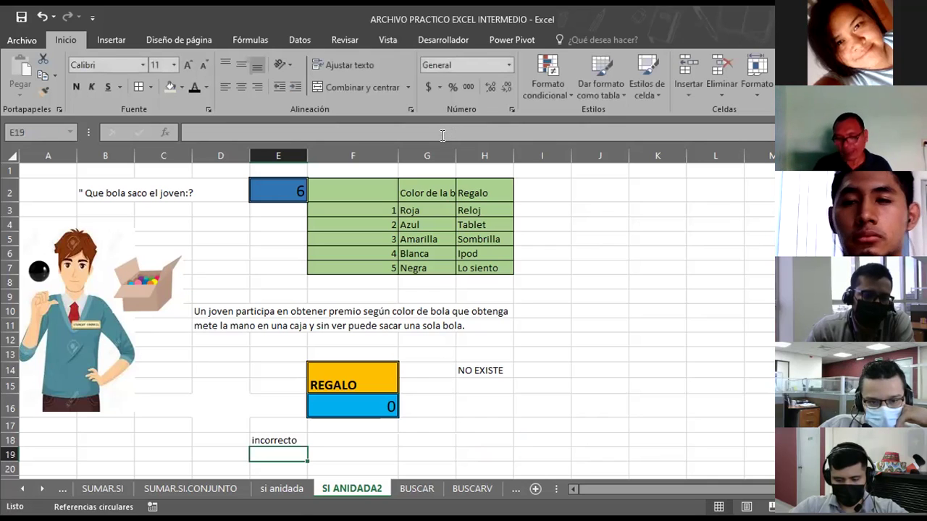
Move the box picture up beside the boy's head and recheck E18's formula.
key(Up)
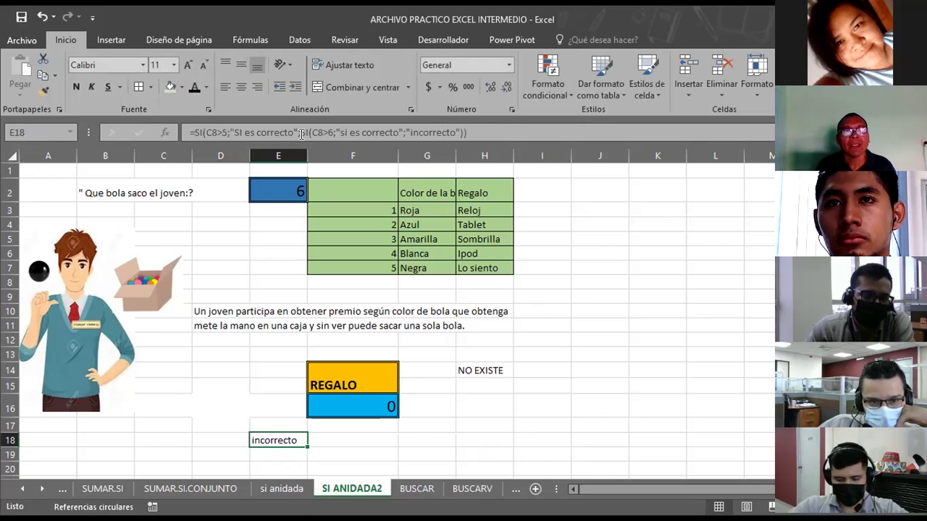
click(492, 133)
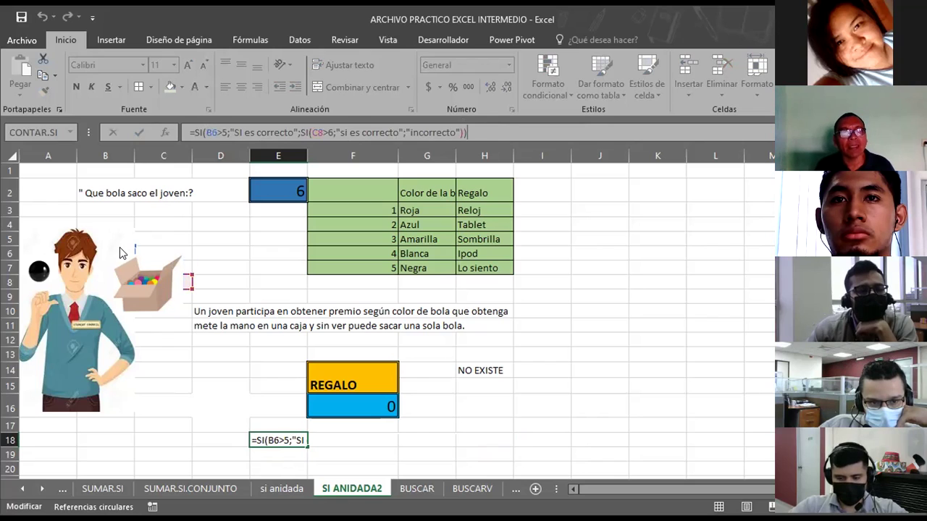
click(147, 281)
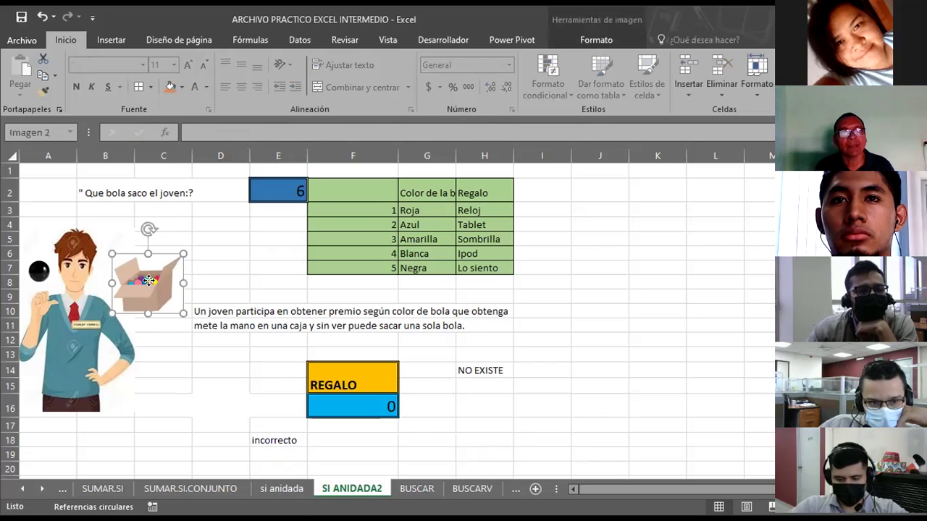
drag(149, 281, 113, 237)
click(178, 282)
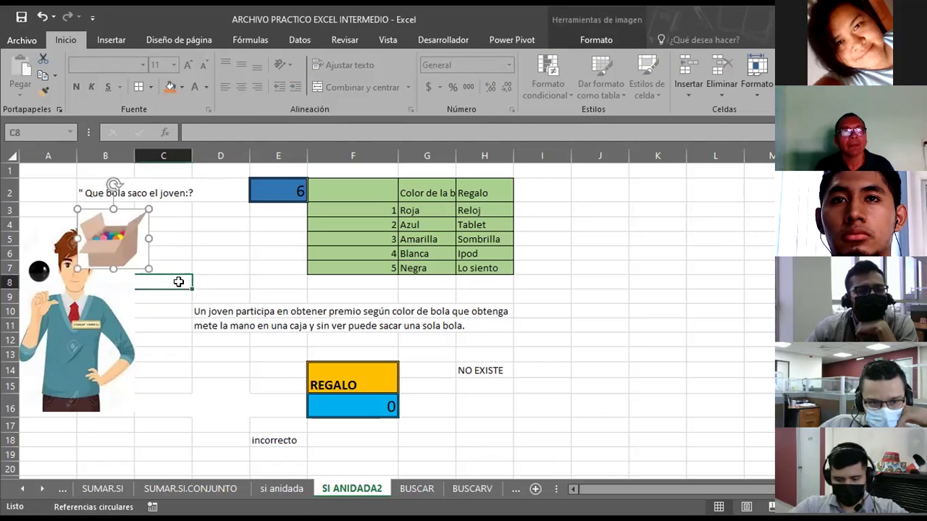
click(266, 446)
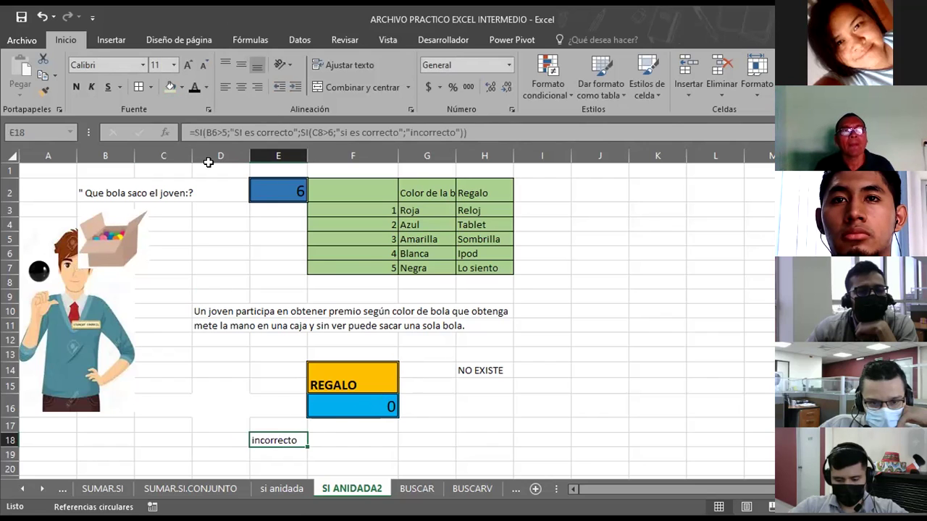
Replace B6 with c8 in E18's first condition and commit the formula.
click(319, 133)
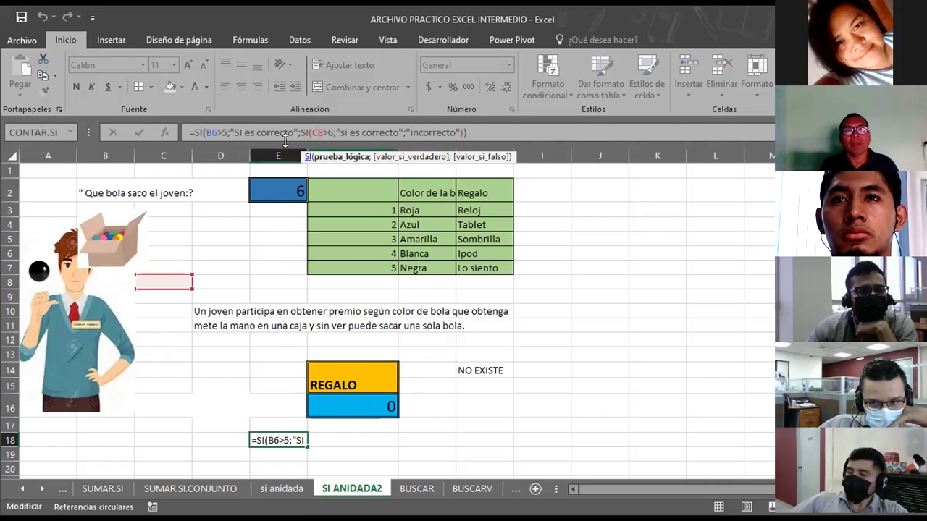
click(210, 131)
key(Delete)
key(BackSpace)
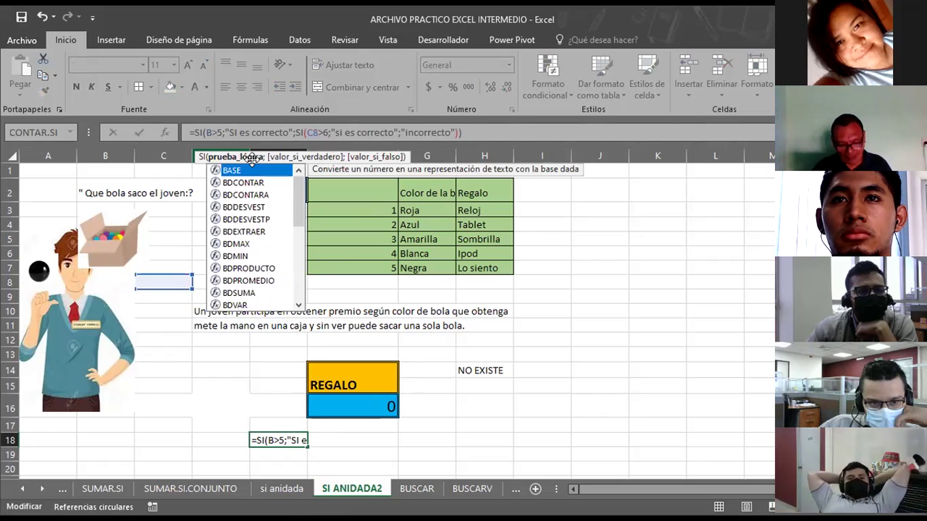
text(c8)
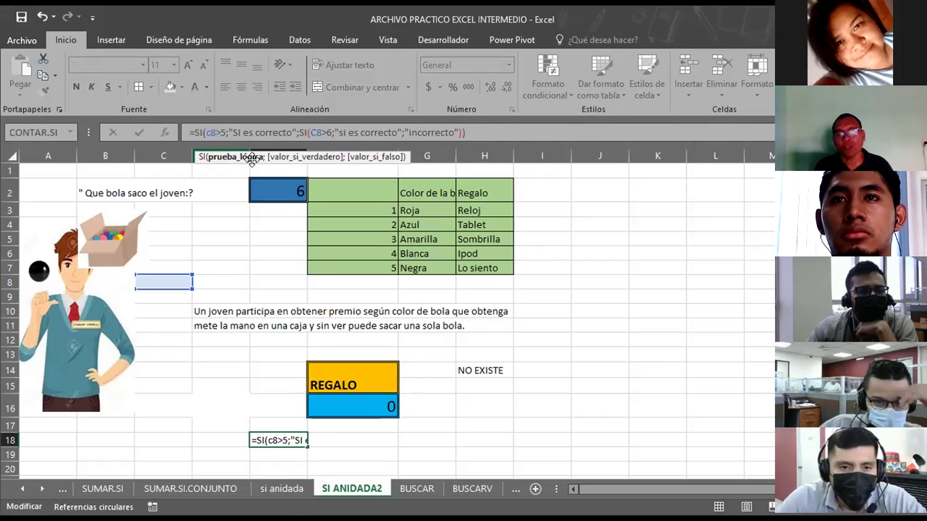
key(Return)
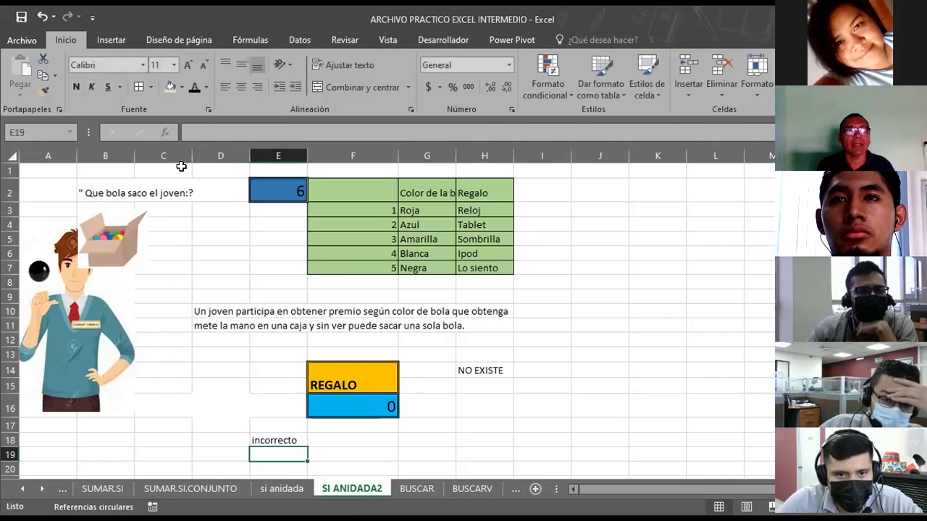
click(157, 283)
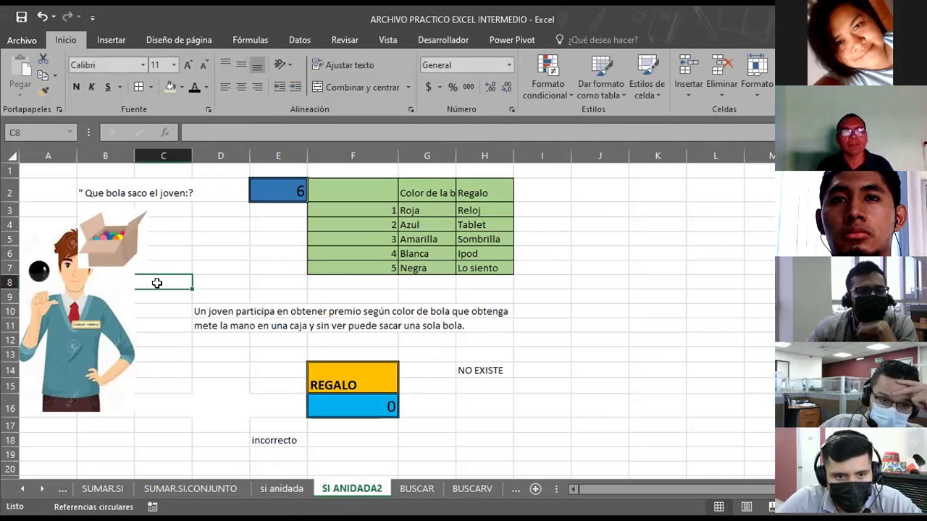
Fill C8 yellow and raise its font size to 18.
click(181, 86)
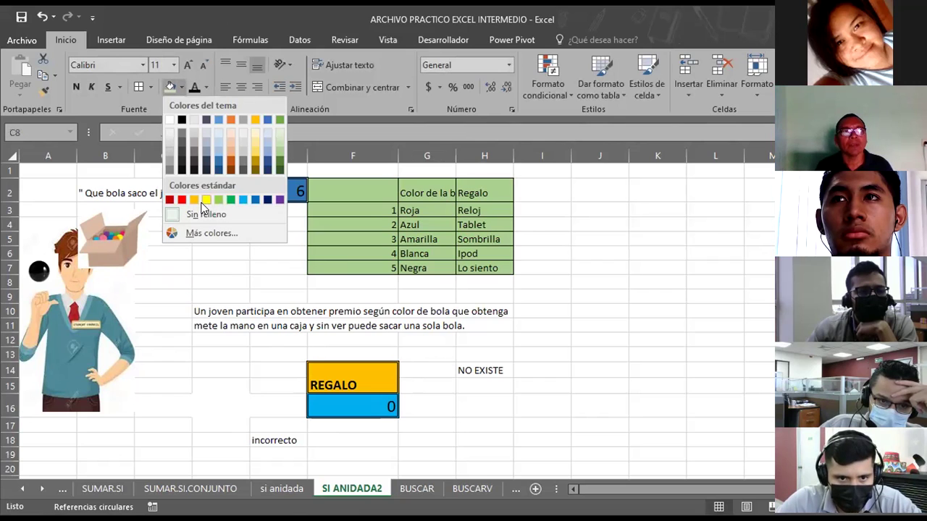
click(206, 200)
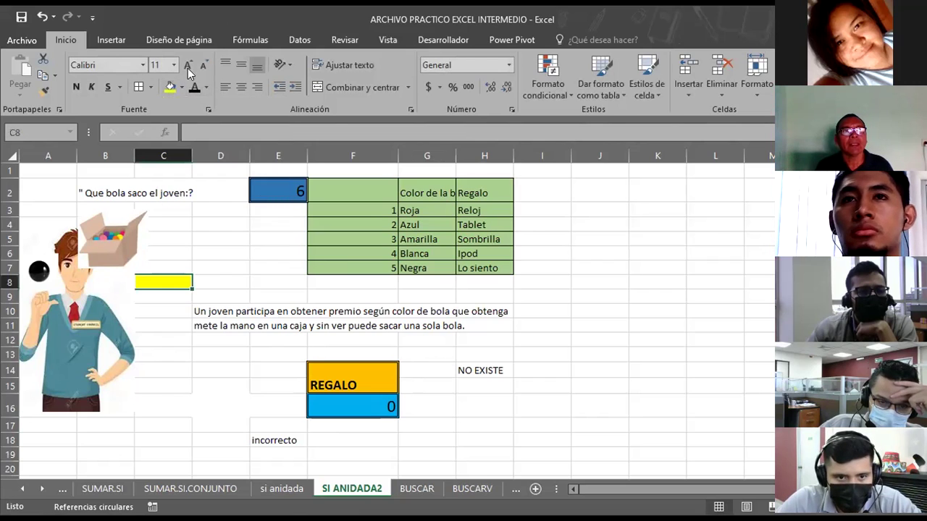
click(188, 68)
click(187, 68)
click(188, 68)
click(187, 68)
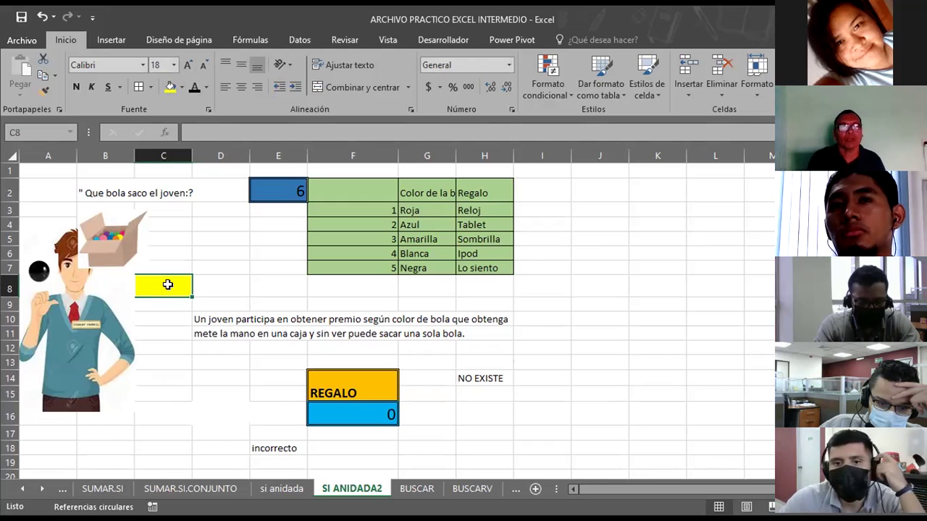
Enter 4 as the drawn ball number and move down to E18.
text(4)
key(Tab)
key(Down)
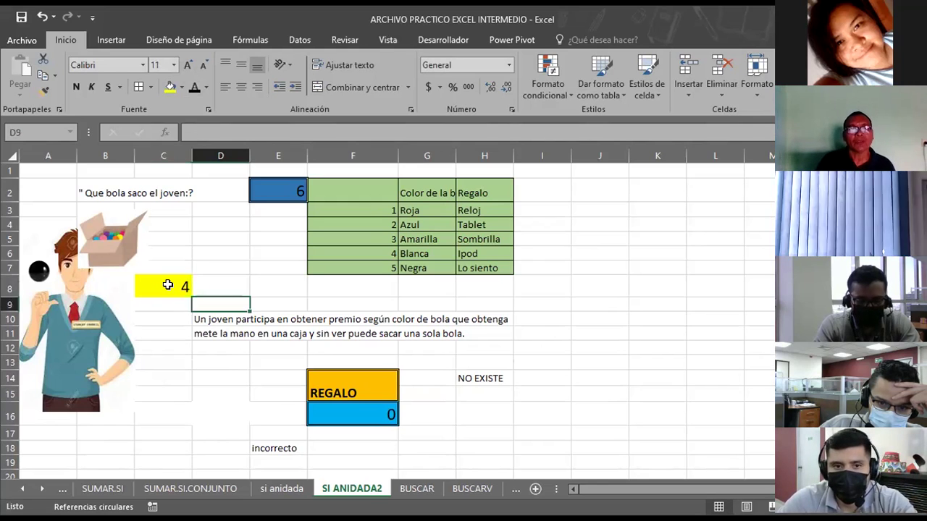
key(Down)
key(Down)
key(Down)
key(Down)
key(Down)
key(Down)
key(Down)
key(Down)
key(Right)
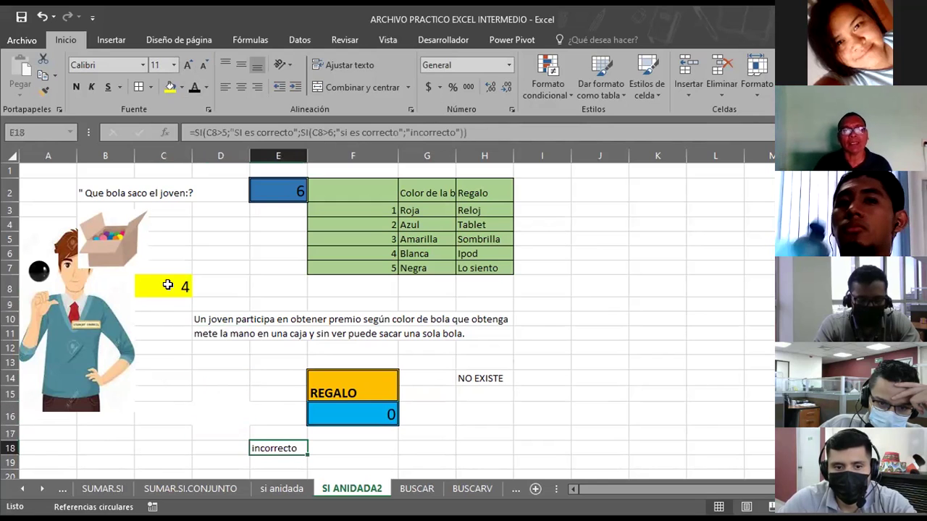
Change C8 to 5 and check E18's nested SI result.
click(169, 284)
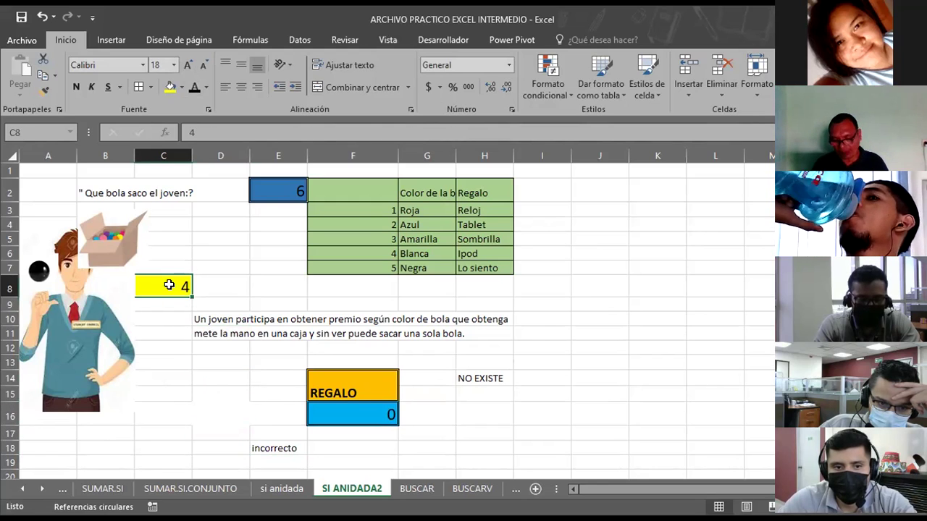
text(5)
key(Return)
click(169, 285)
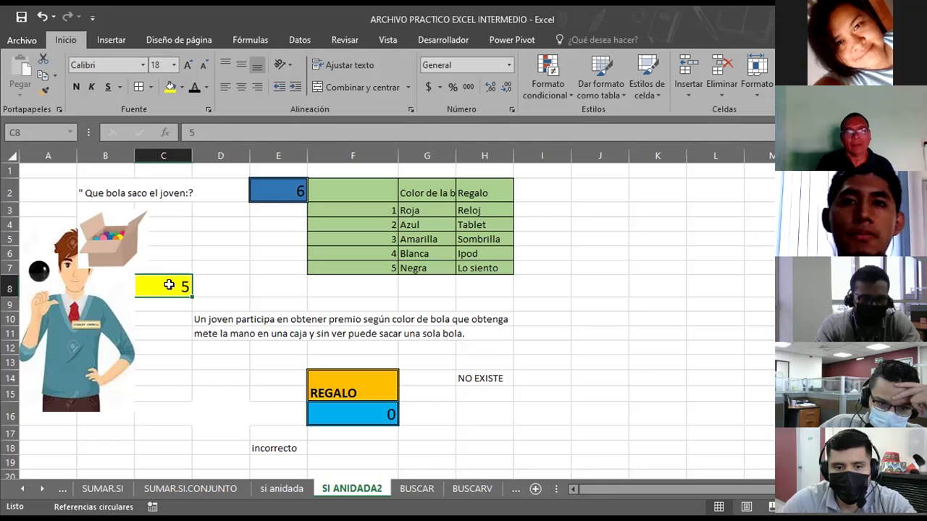
click(269, 445)
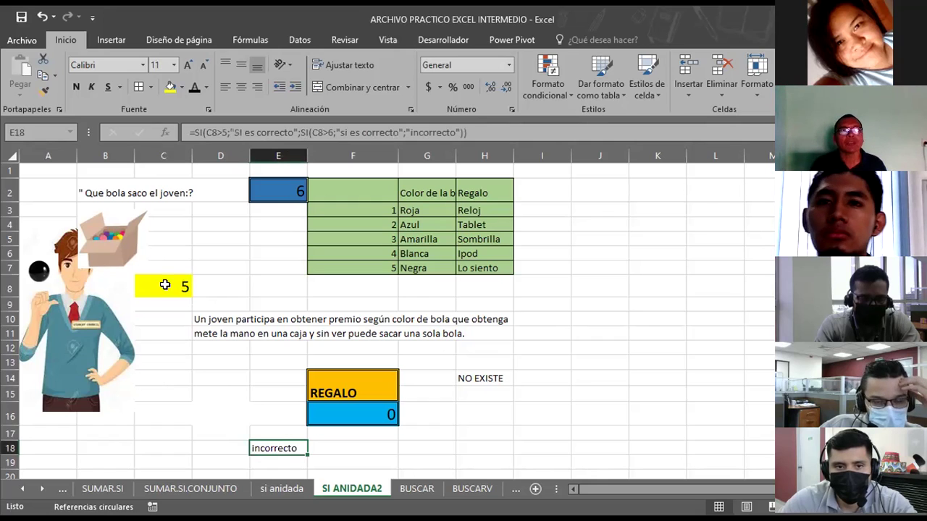
Change E18's nested SI tests to C8>=5 and C8>=6, accepting Excel's suggested correction.
click(217, 132)
text(=)
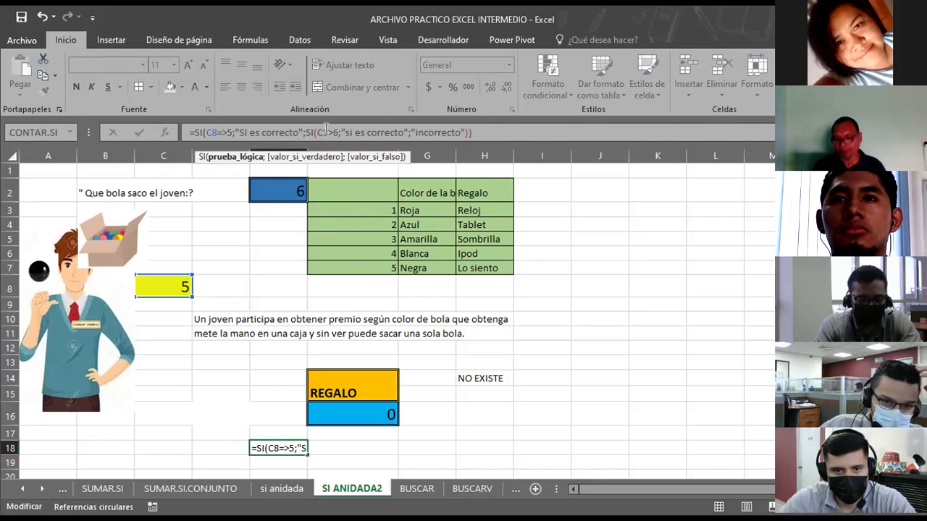
click(331, 132)
text(=)
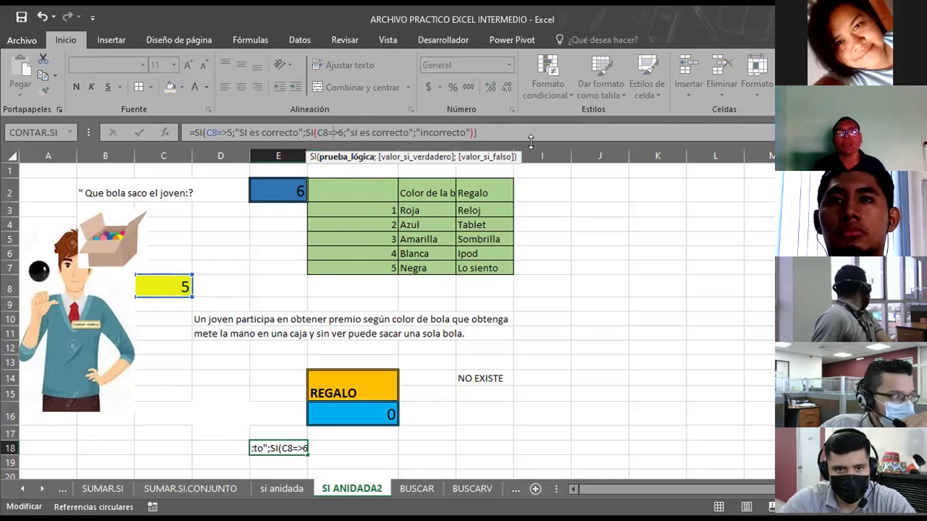
key(Return)
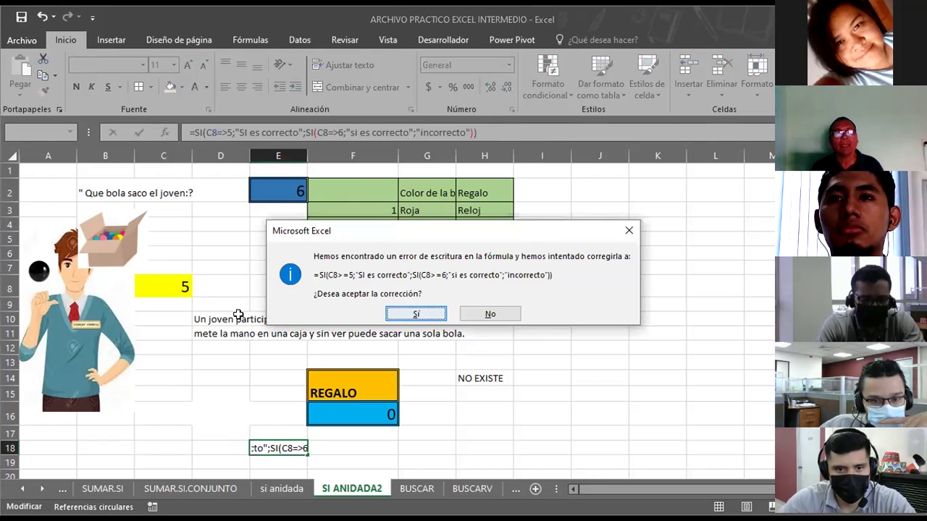
key(Return)
click(168, 288)
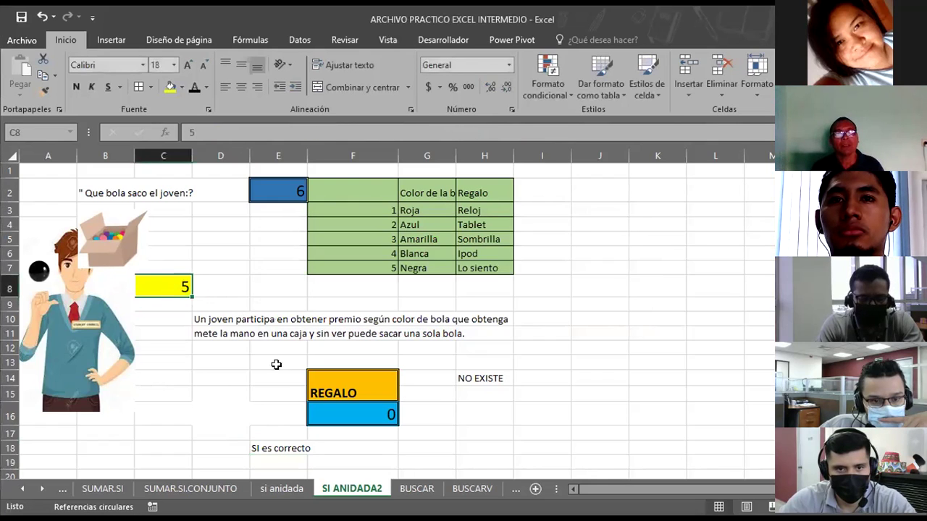
click(269, 450)
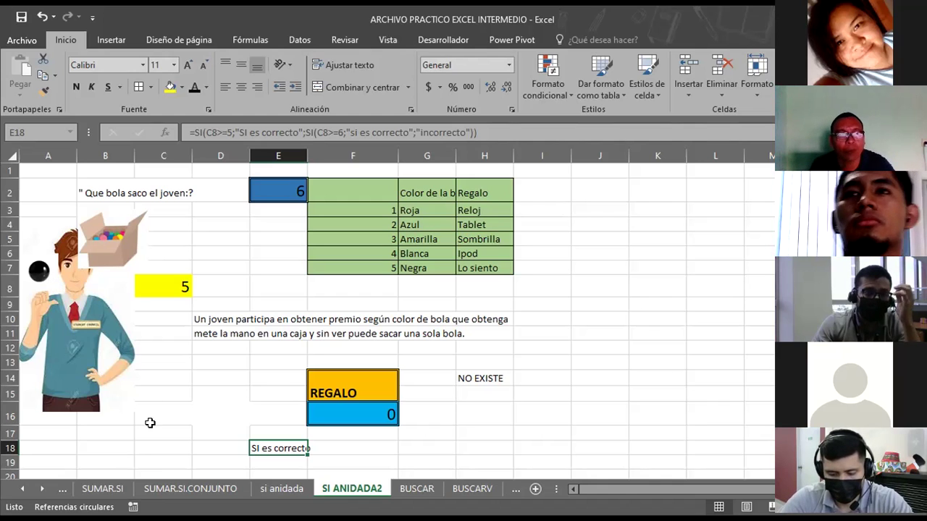
click(22, 489)
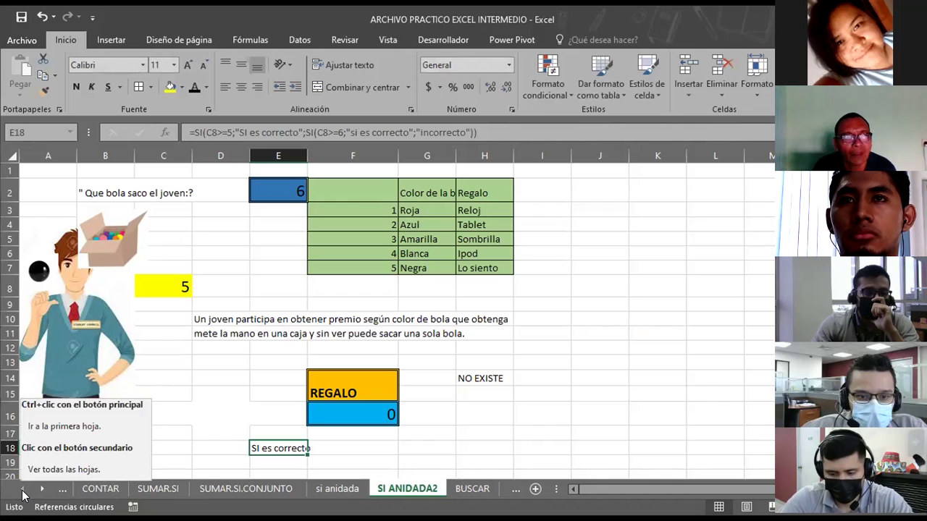
click(21, 489)
click(22, 489)
click(22, 489)
click(22, 489)
click(22, 489)
click(42, 490)
click(42, 490)
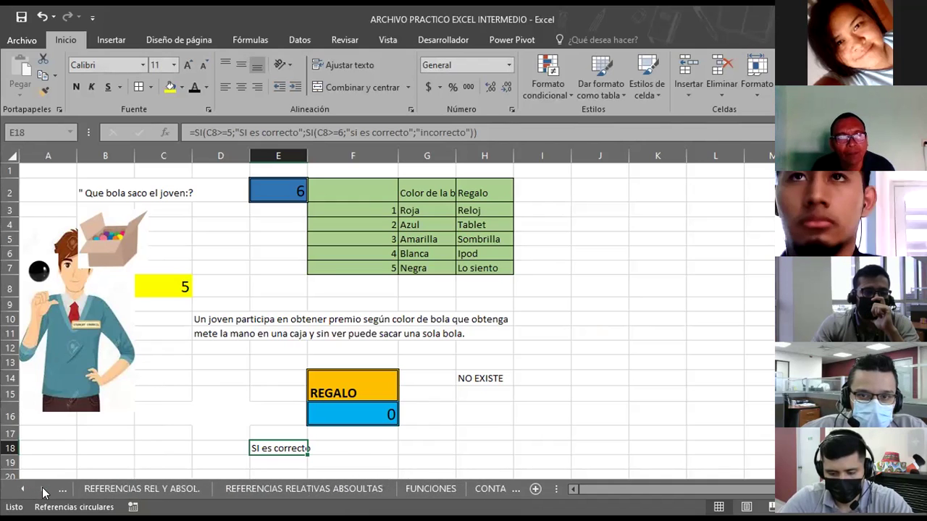
click(42, 490)
click(42, 490)
click(42, 490)
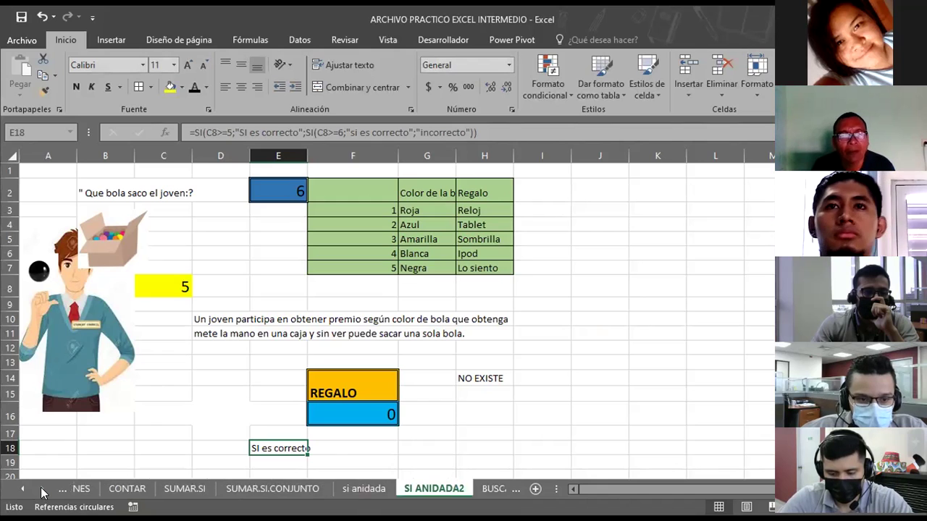
click(42, 490)
click(42, 490)
click(42, 491)
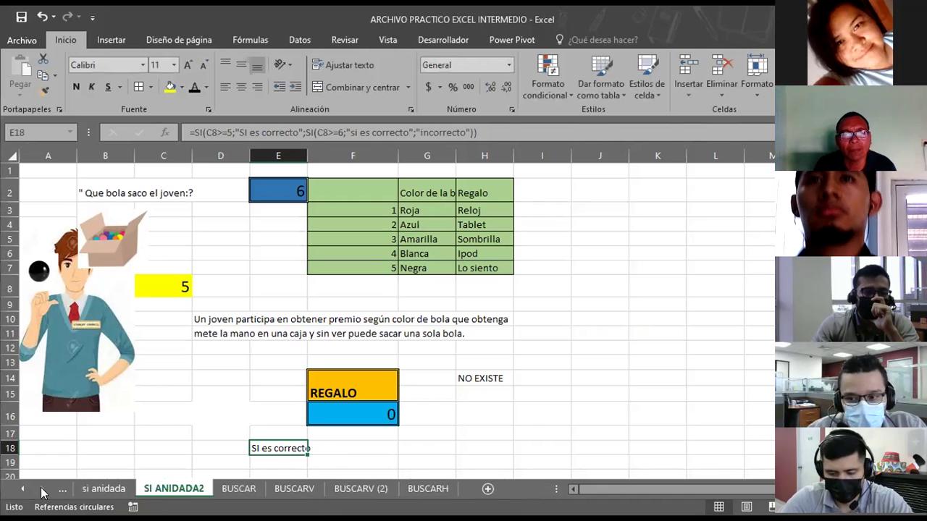
click(42, 490)
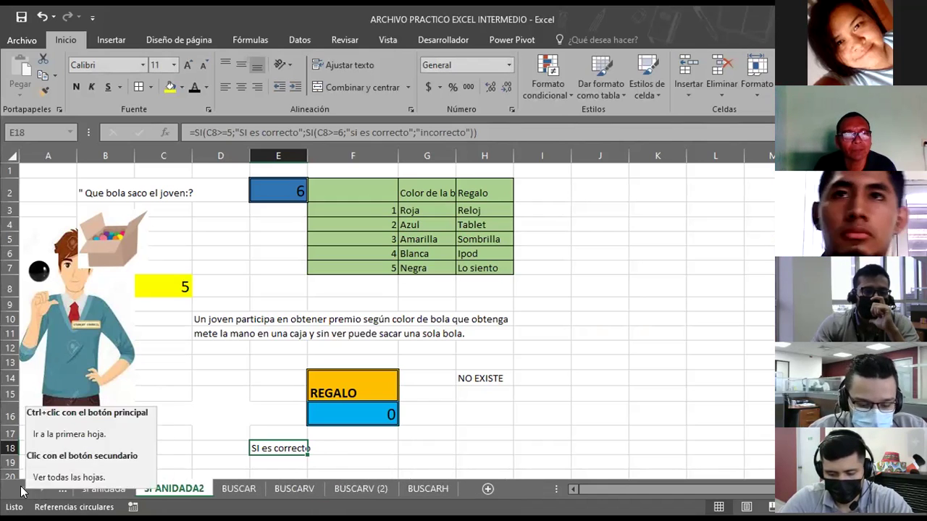
click(22, 490)
click(22, 490)
click(23, 490)
click(23, 490)
click(22, 490)
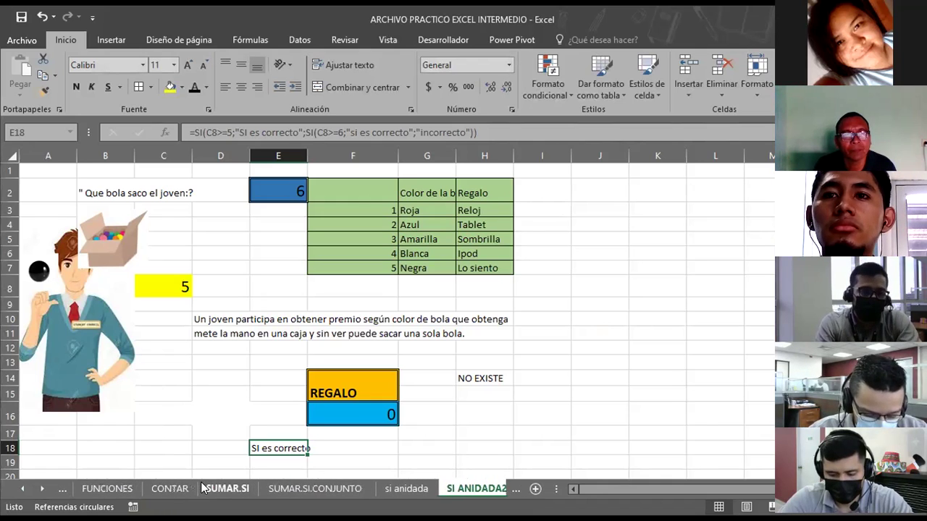
Open the SUMAR.SI sheet, select A6, and switch to the 'sesion2 excel intermedio' PowerPoint deck.
click(226, 489)
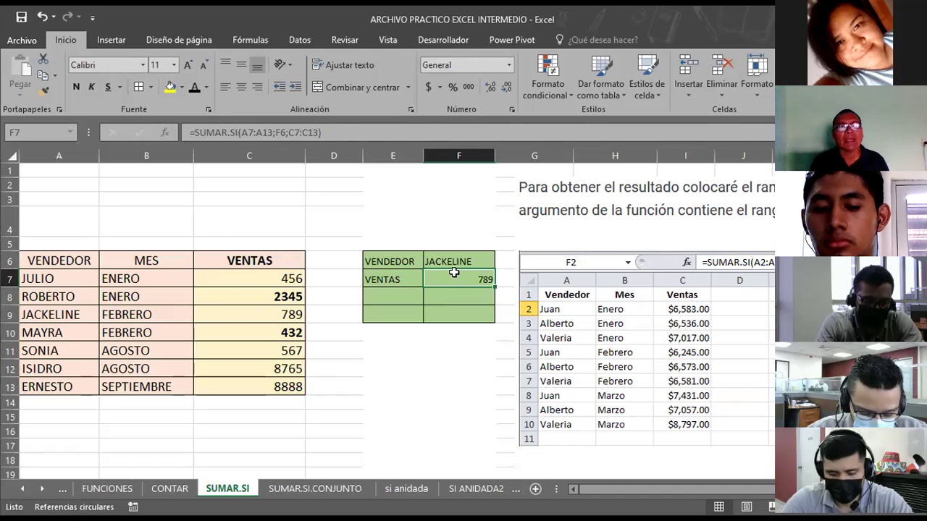
click(59, 260)
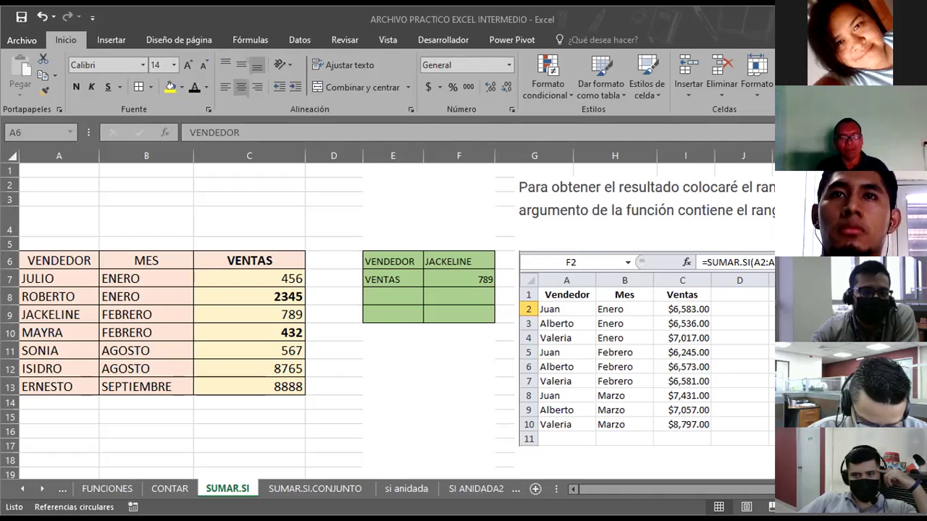
key(alt+Tab)
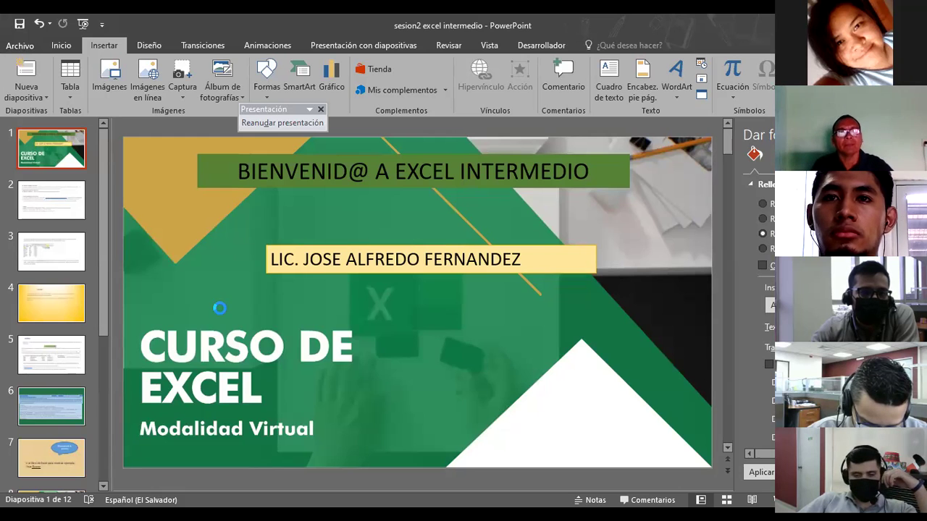
Resume the slideshow from the current slide with Presentación > Reanudar presentación.
click(282, 122)
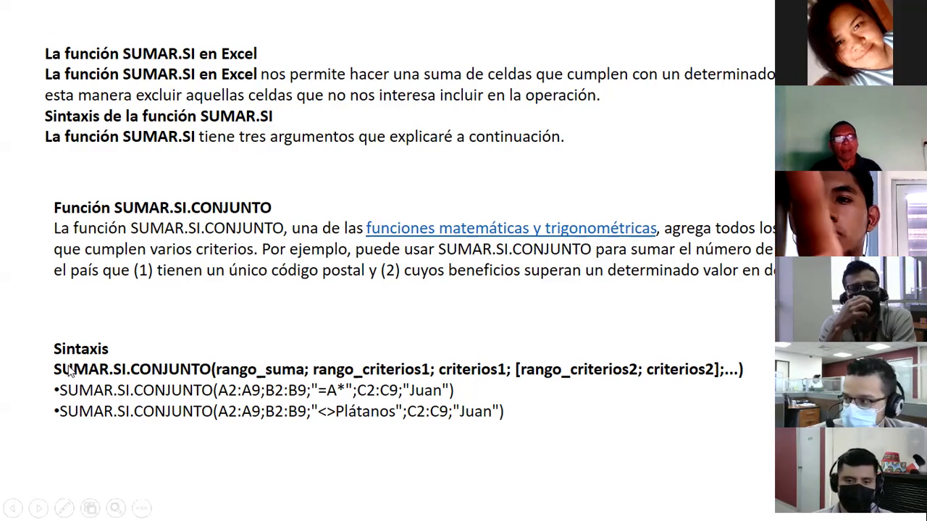
Advance to the example slide showing =SUMAR.SI(A2:A10, F1, C2:C10) in F2.
key(Right)
key(Left)
key(Right)
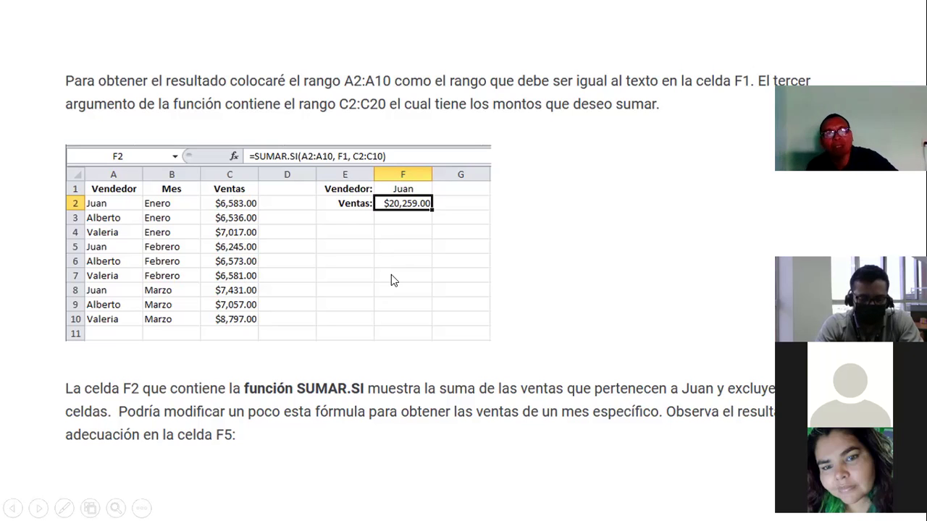
Exit the slideshow and return to the Excel workbook's SUMAR.SI sheet.
key(Escape)
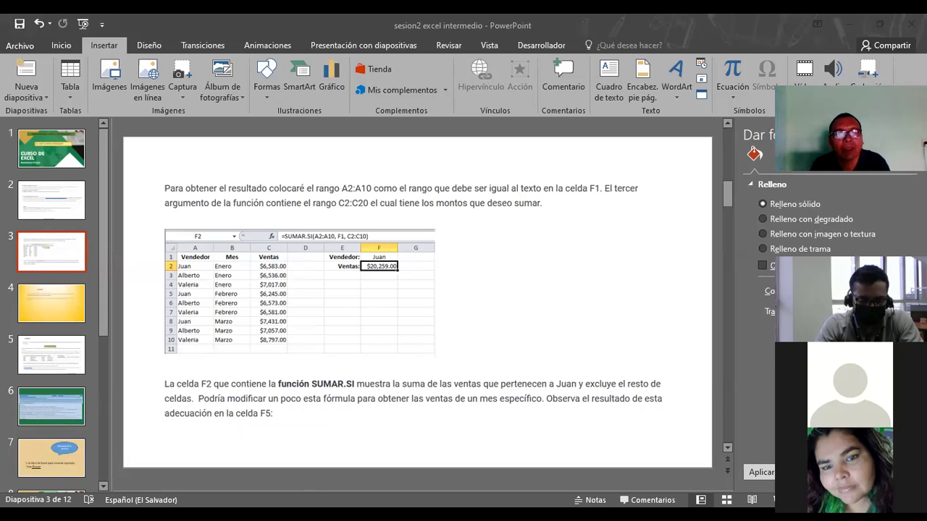
key(alt+Tab)
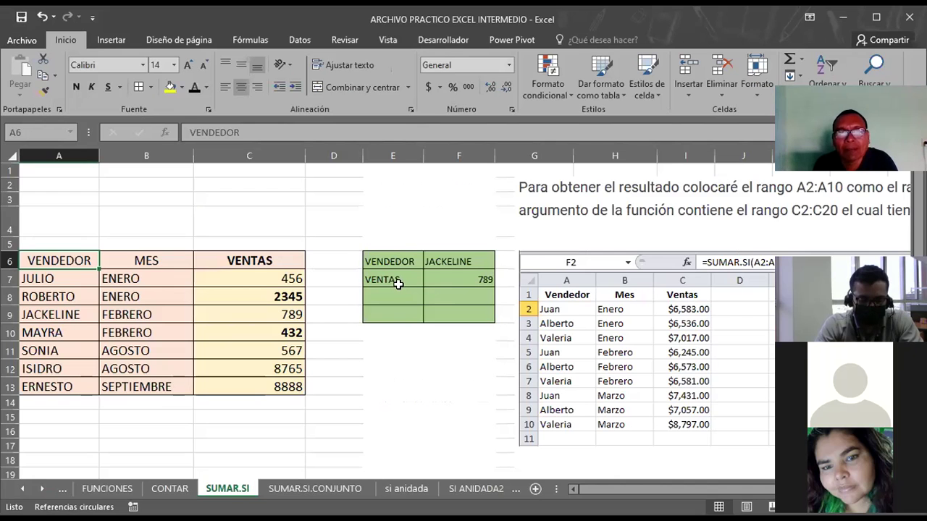
click(392, 280)
click(454, 276)
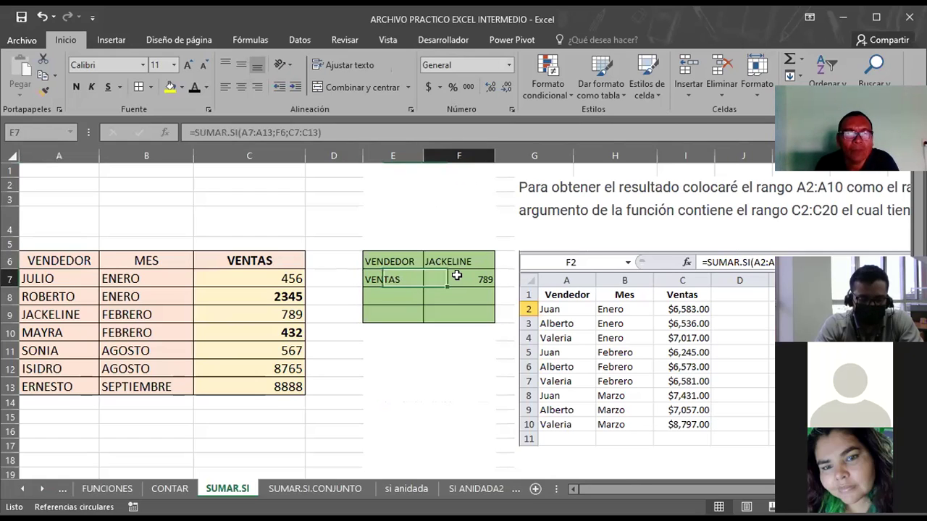
click(292, 489)
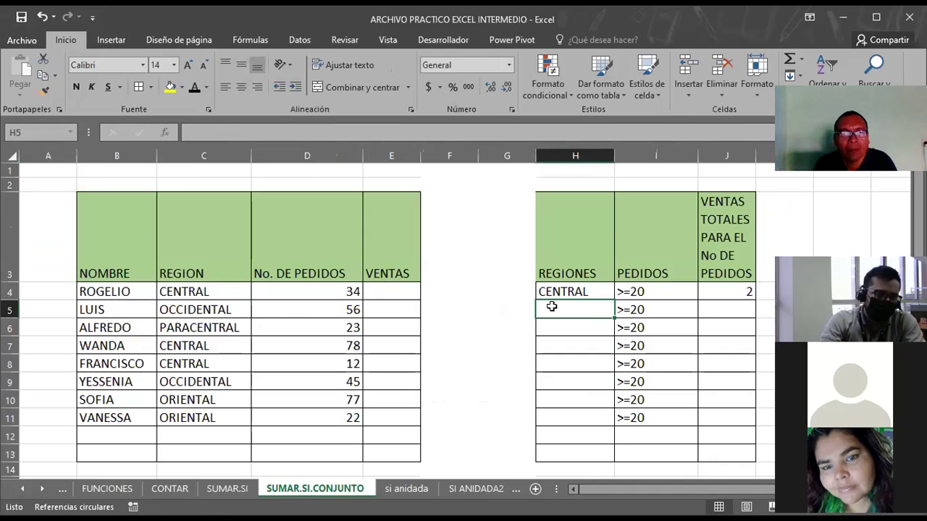
click(226, 490)
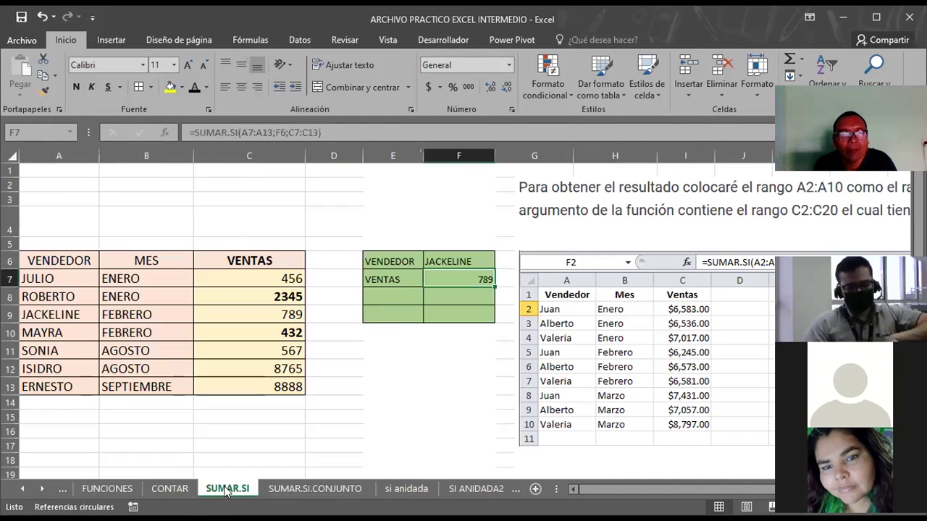
click(257, 283)
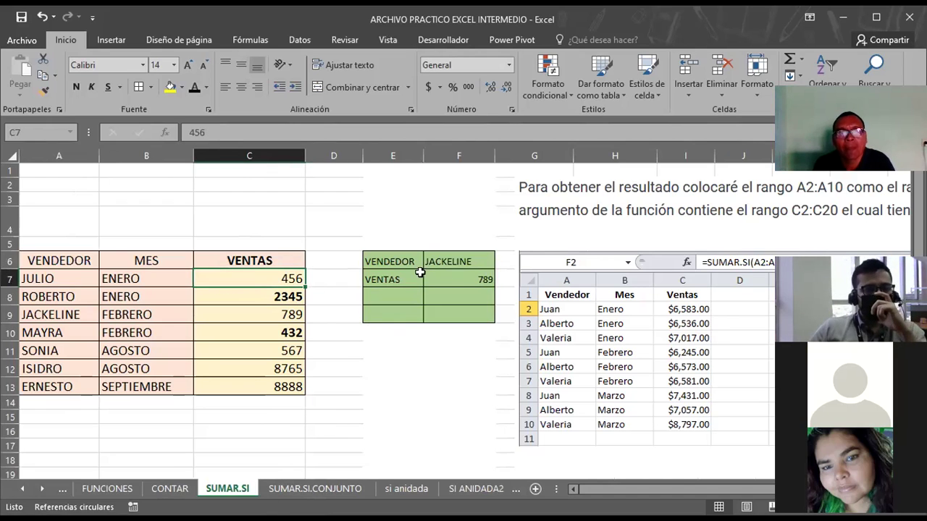
click(454, 282)
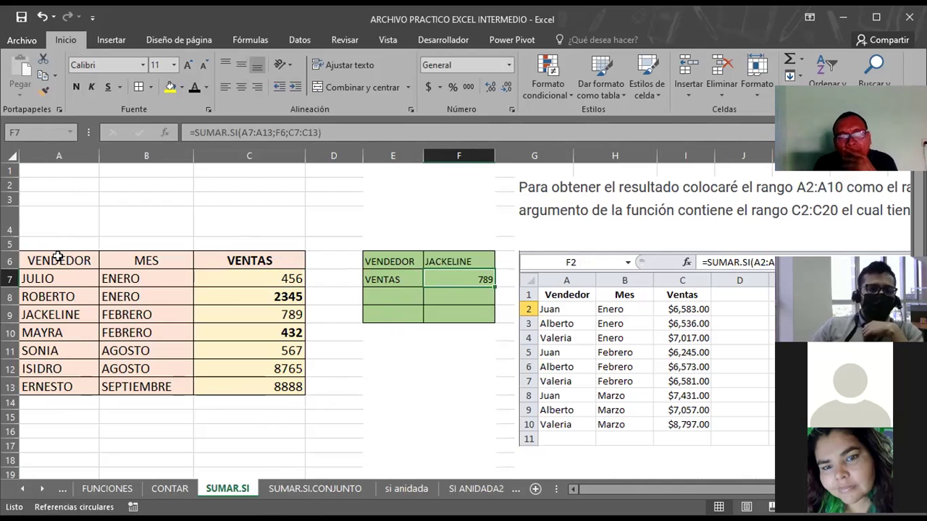
click(141, 260)
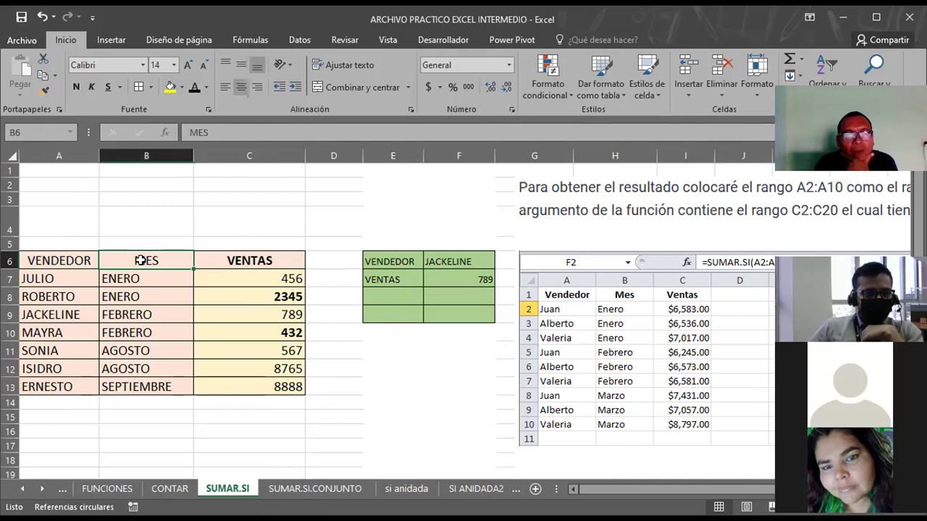
click(227, 260)
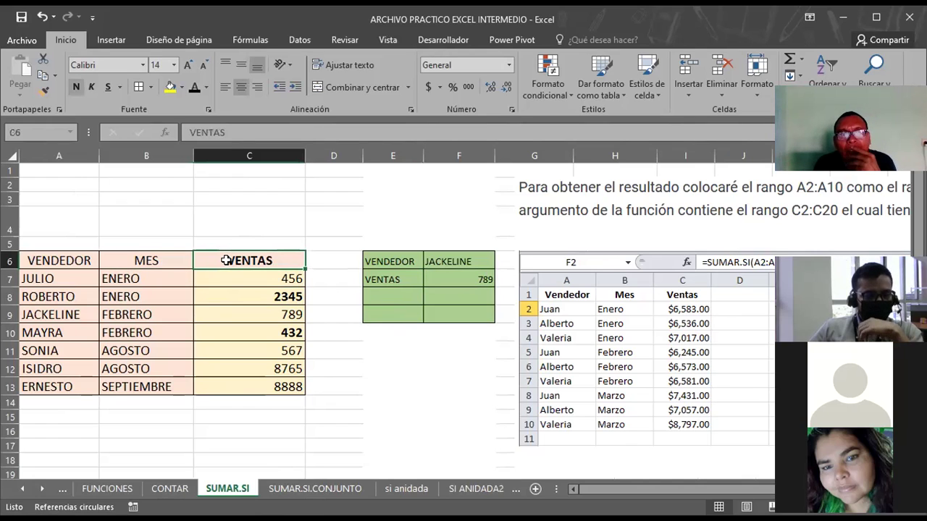
click(456, 261)
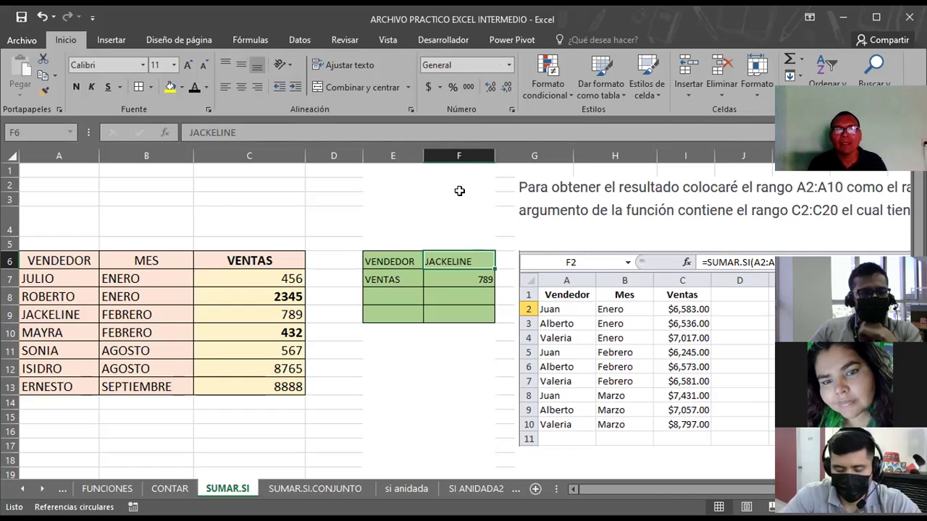
click(449, 278)
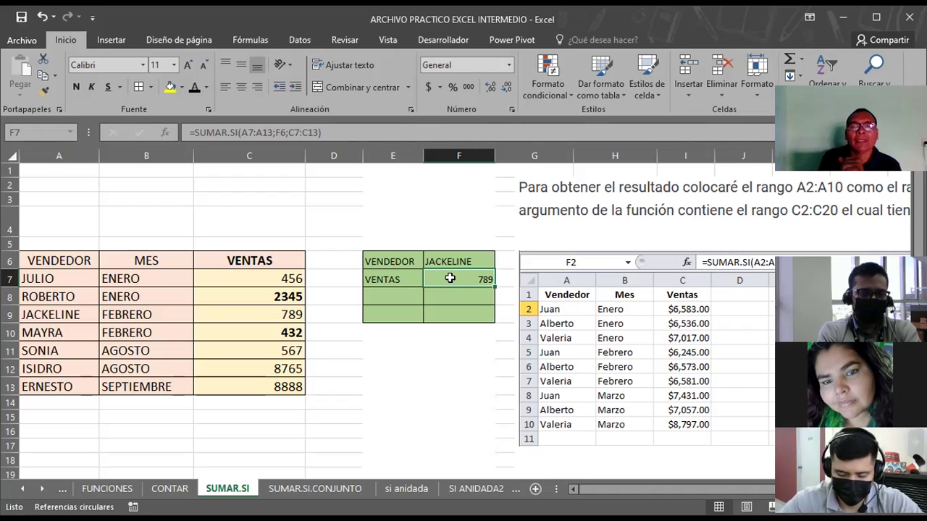
click(458, 262)
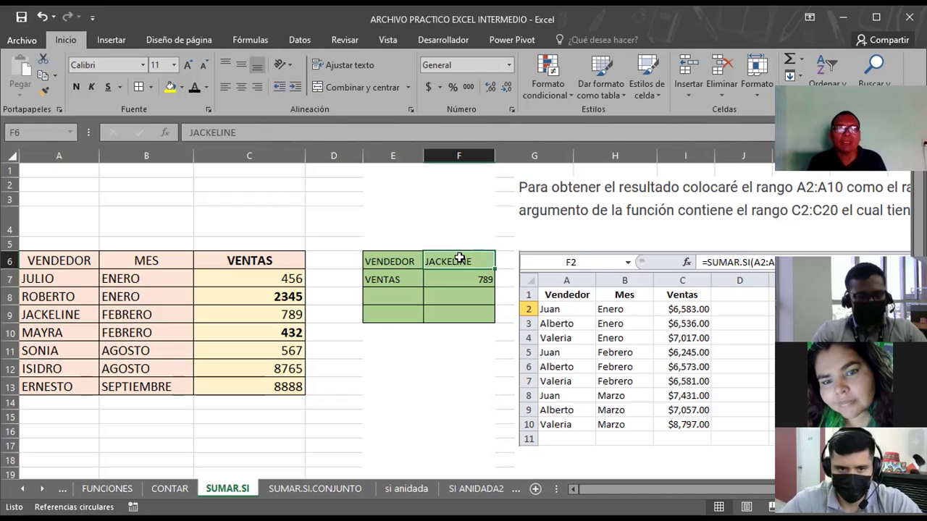
click(46, 293)
click(46, 280)
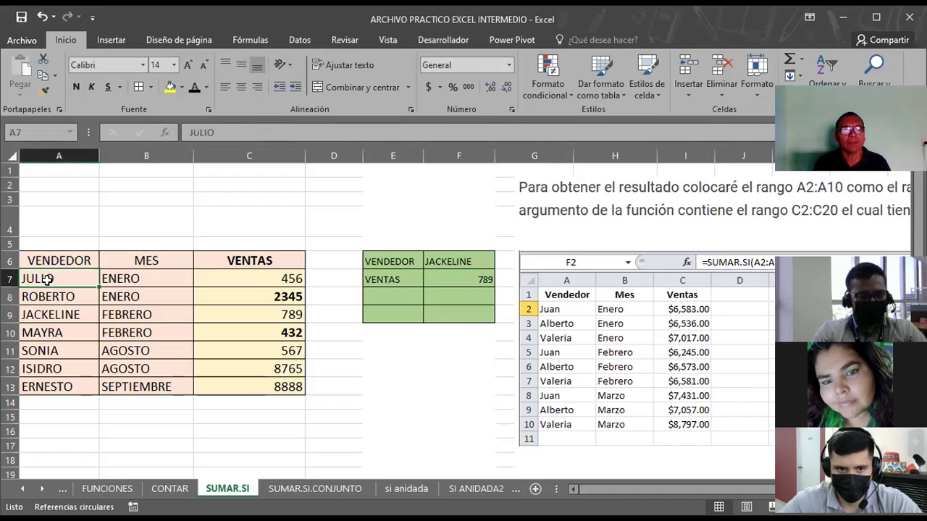
click(462, 279)
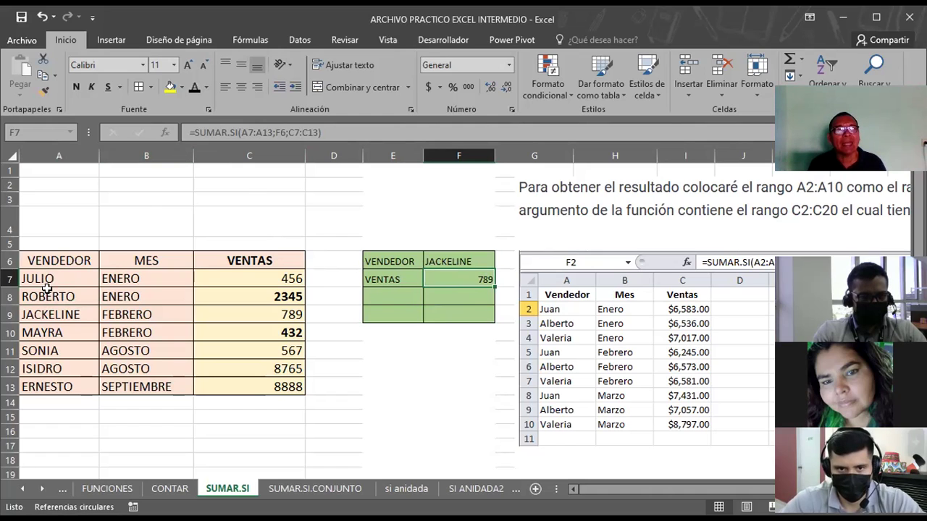
drag(49, 279, 64, 387)
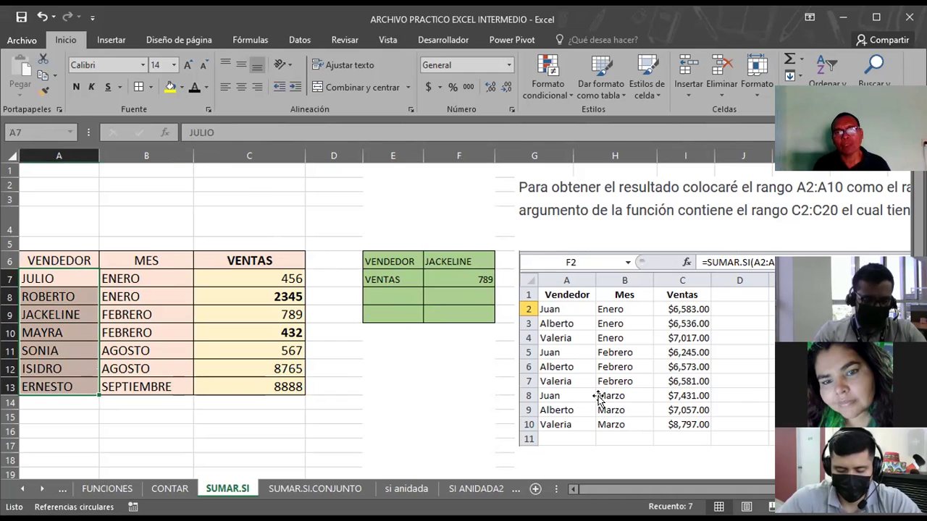
click(436, 272)
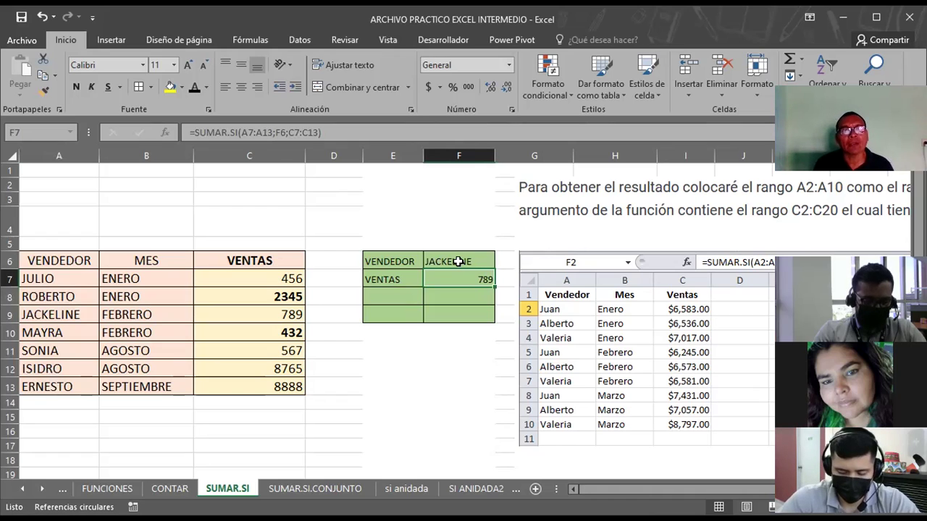
click(458, 261)
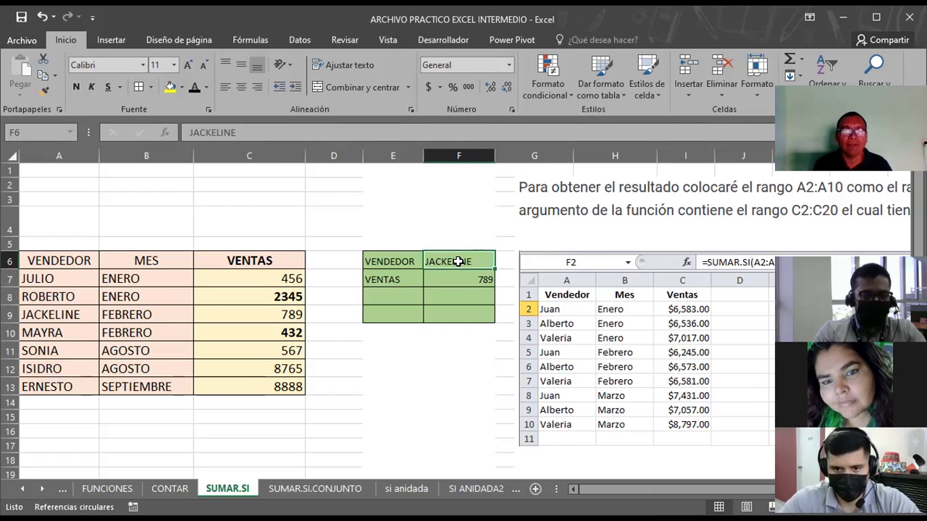
click(455, 282)
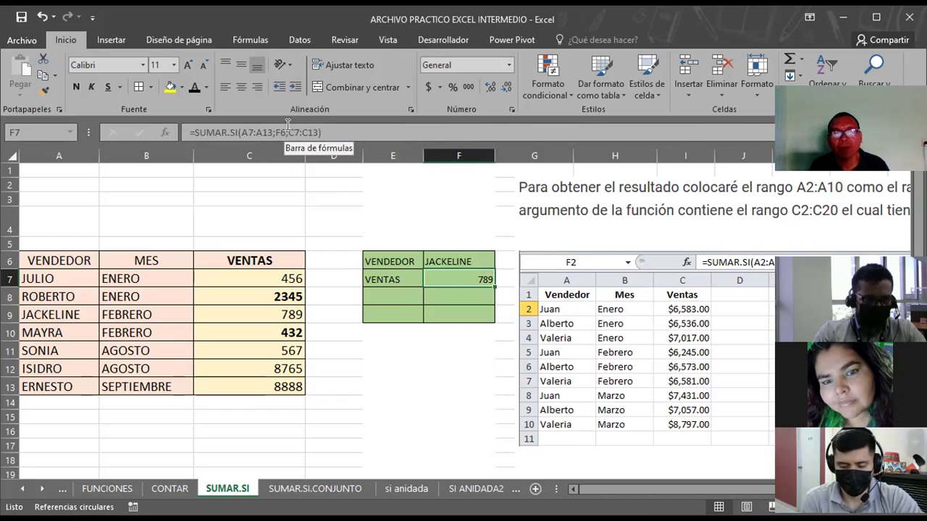
click(447, 261)
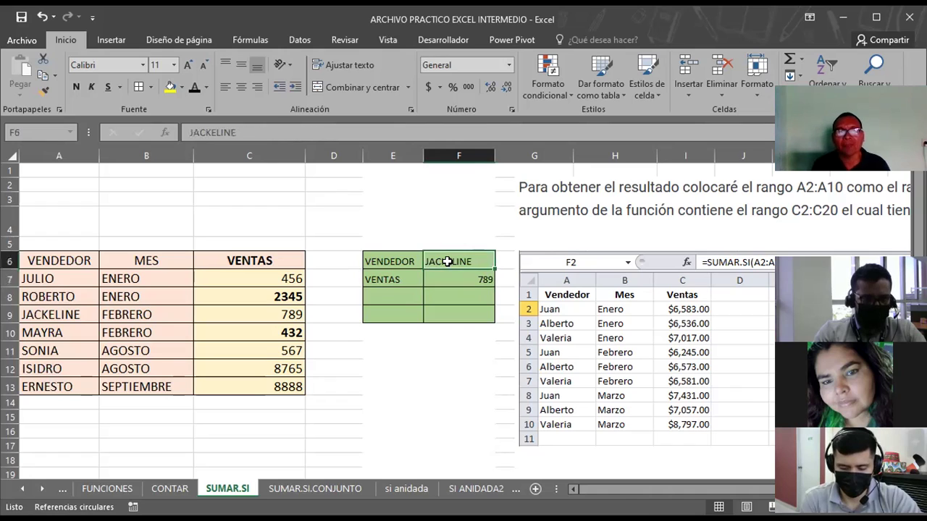
Replace the F6 criterion JACKELINE with isidro so F7 returns 8765.
key(Delete)
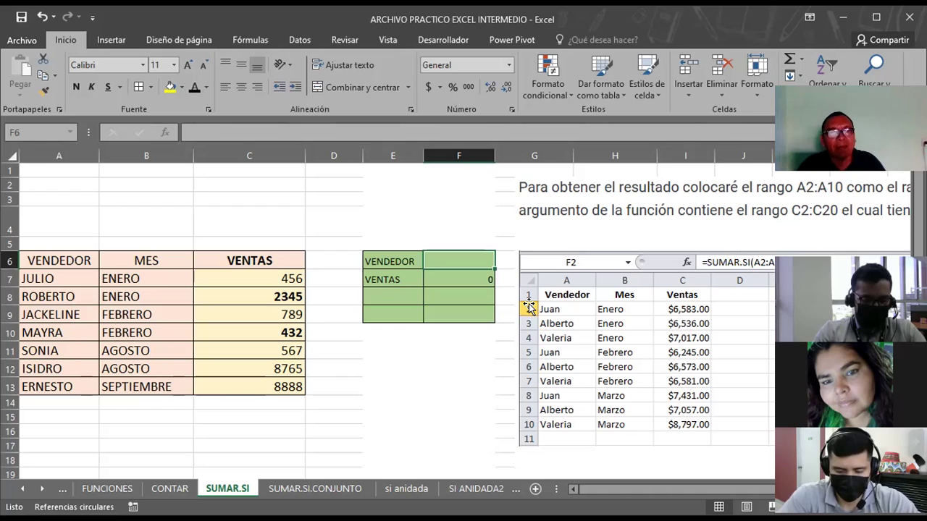
text(isi)
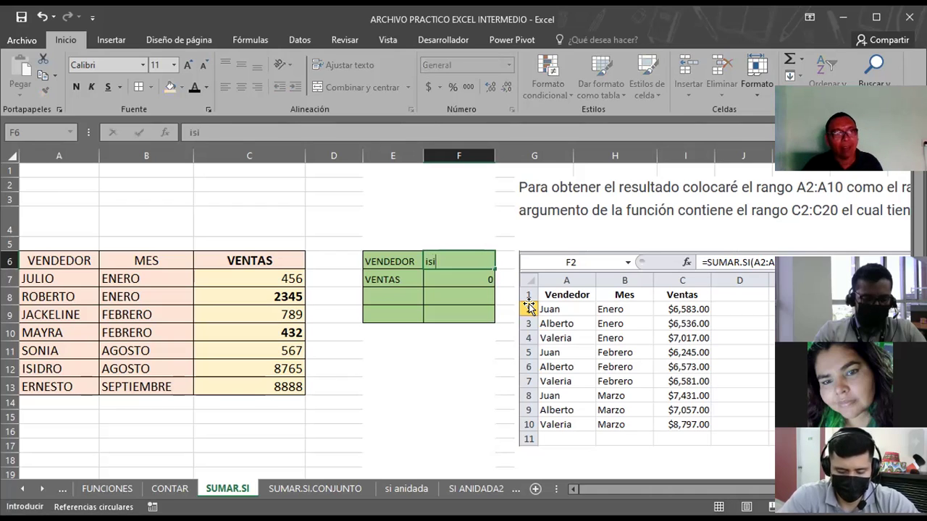
text(dro)
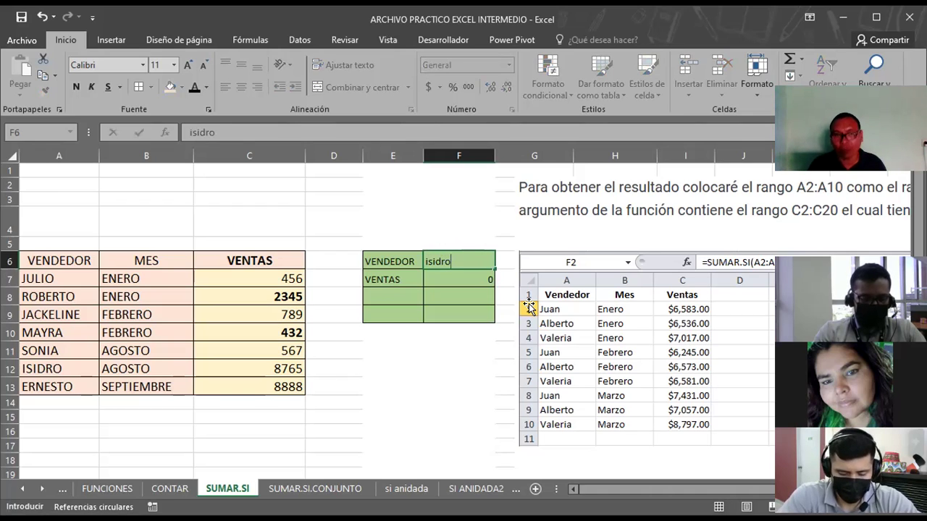
key(Return)
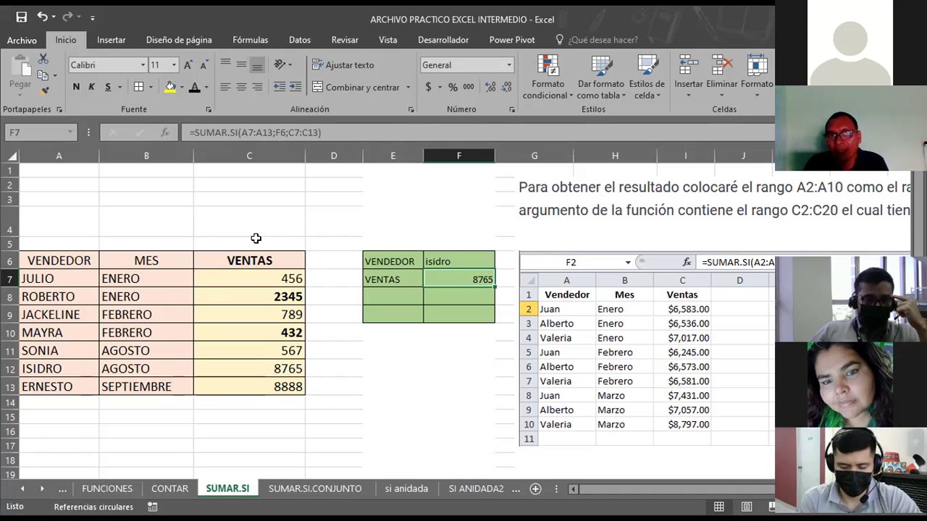
Clear the F6 vendor criterion and edit F7's =SUMAR.SI(A7:A13;F6;C7:C13) in the cell.
click(445, 256)
key(Delete)
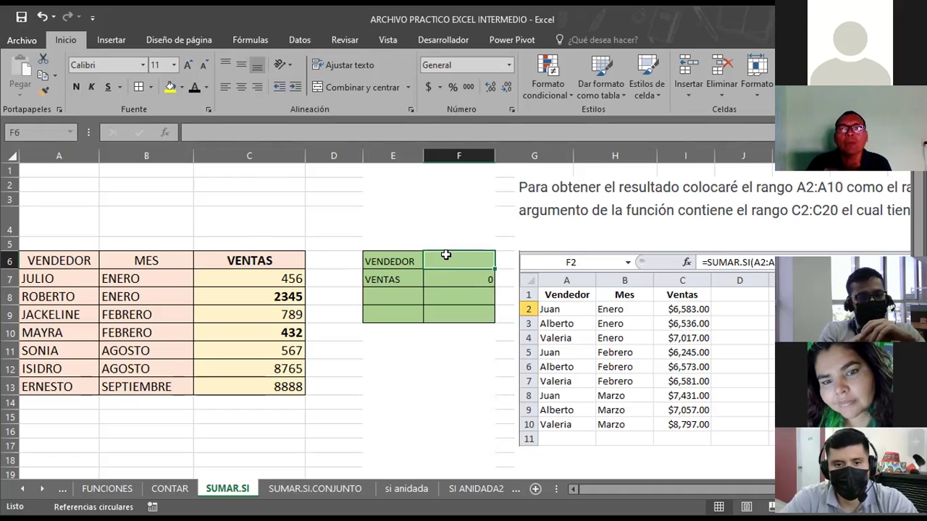
click(456, 280)
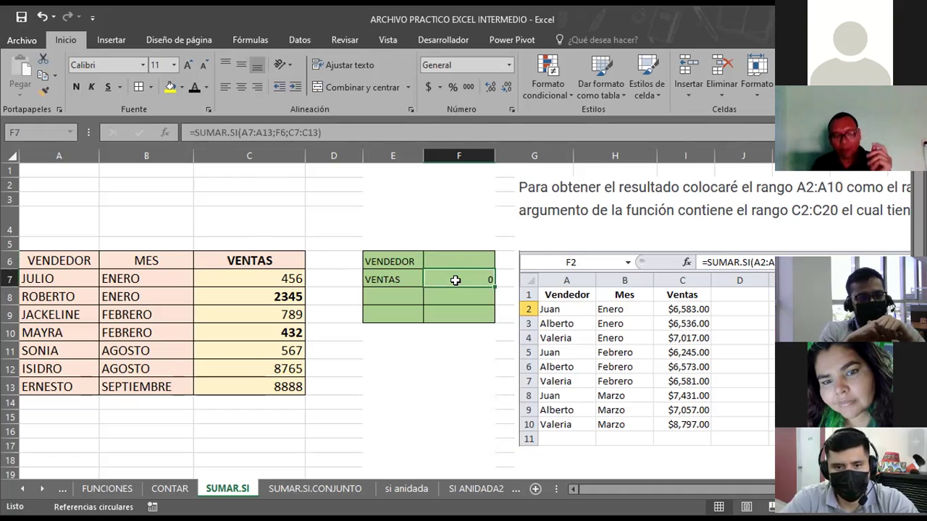
double_click(455, 280)
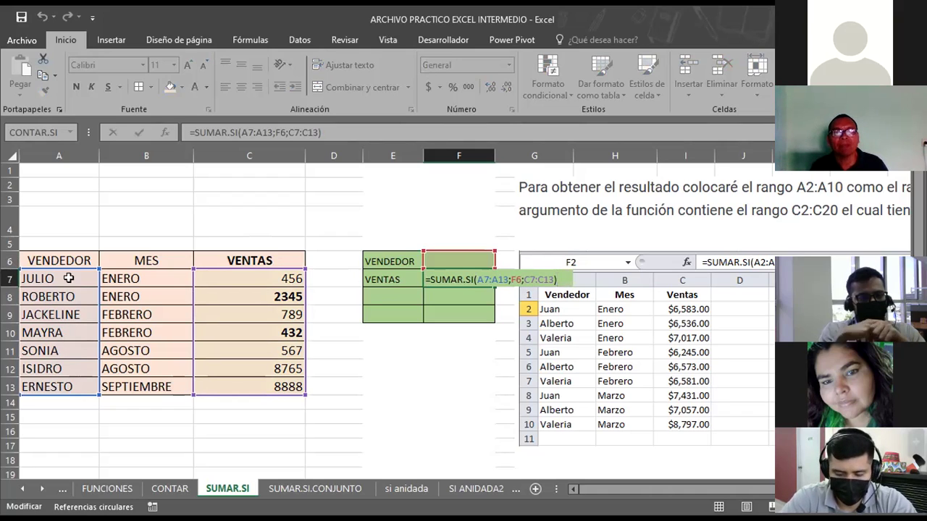
Replace F7's condition range A7:A13 with the MES column B7:B13.
click(272, 132)
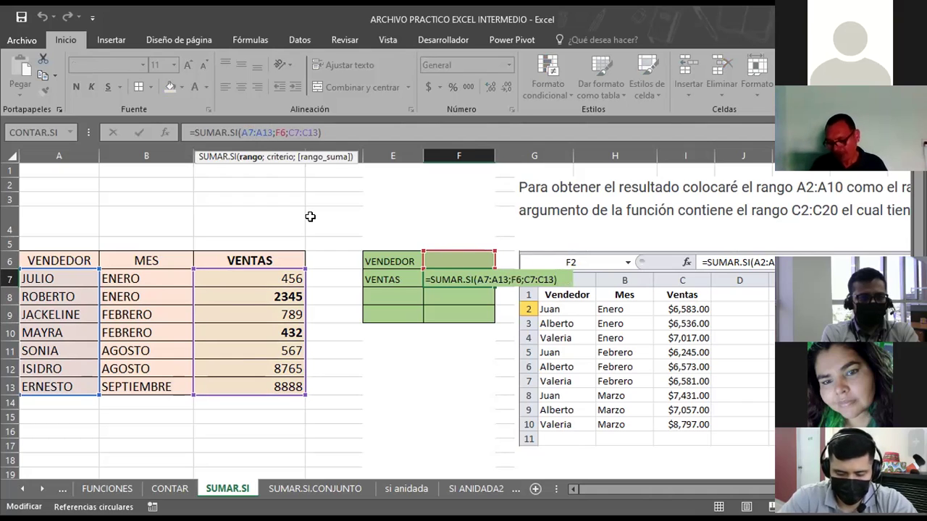
key(shift+Right)
key(shift+Right)
key(shift+Right)
key(shift+Right)
key(shift+Right)
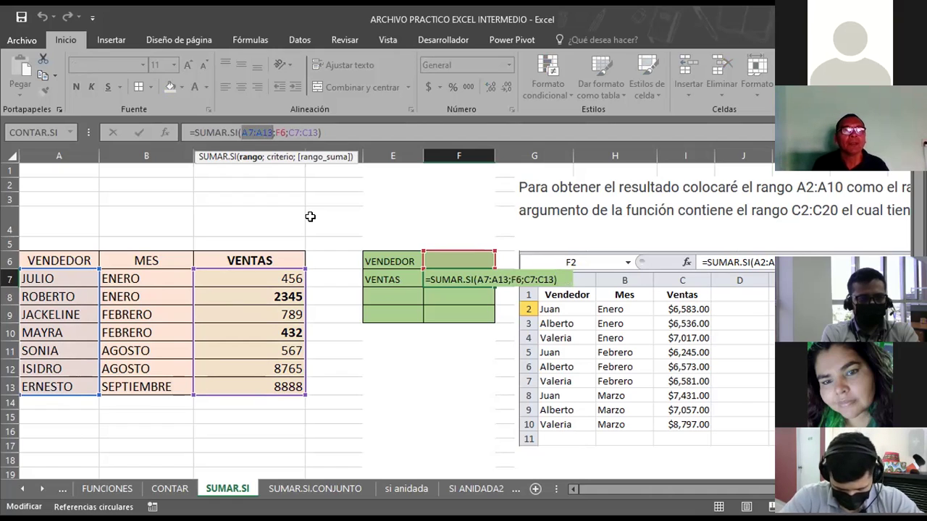
click(159, 279)
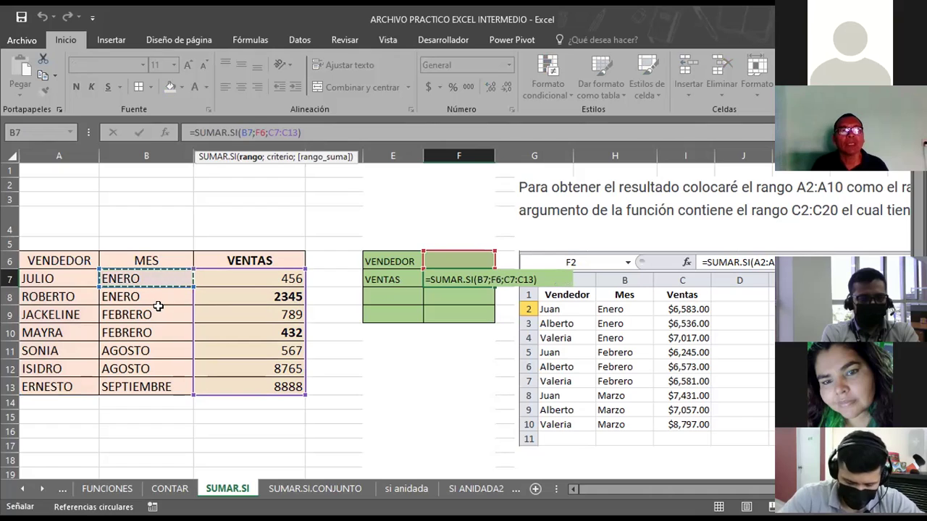
drag(158, 306, 167, 382)
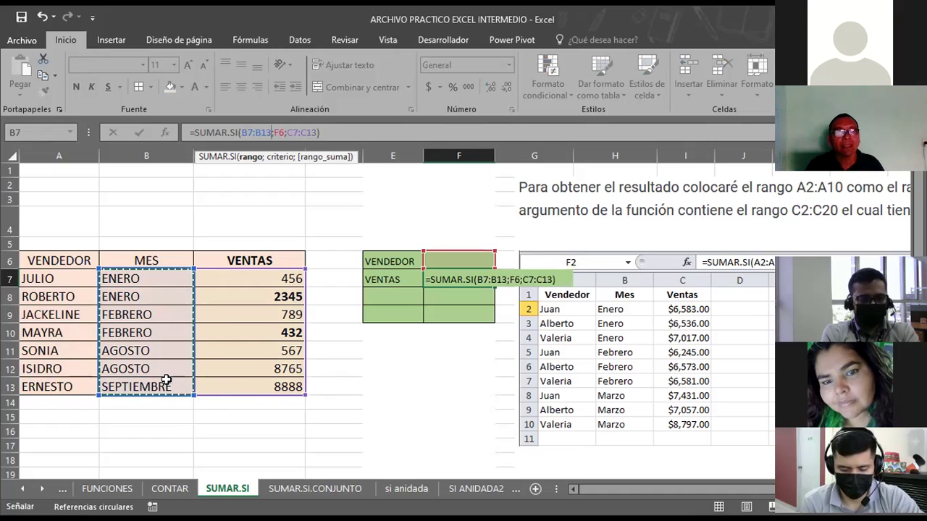
key(Return)
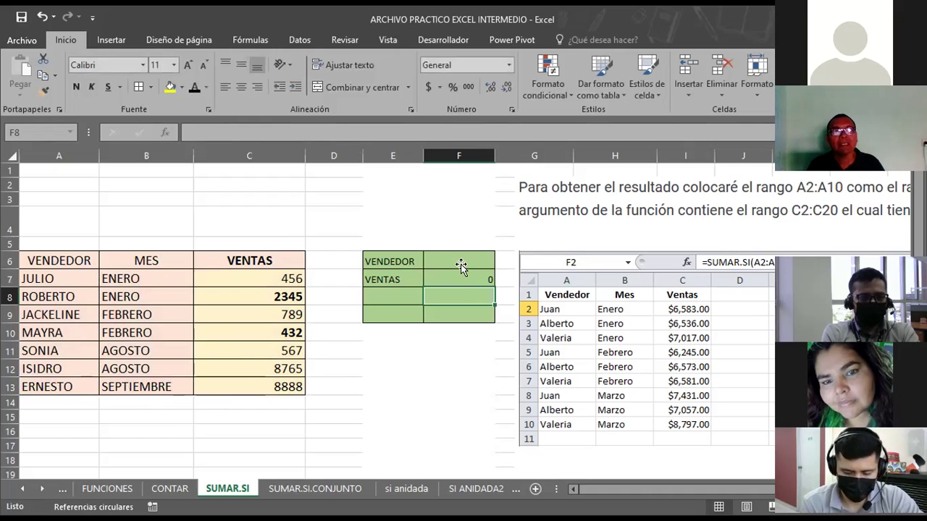
Enter AGOSTO as the F6 month so F7 totals August sales as 9332.
click(461, 266)
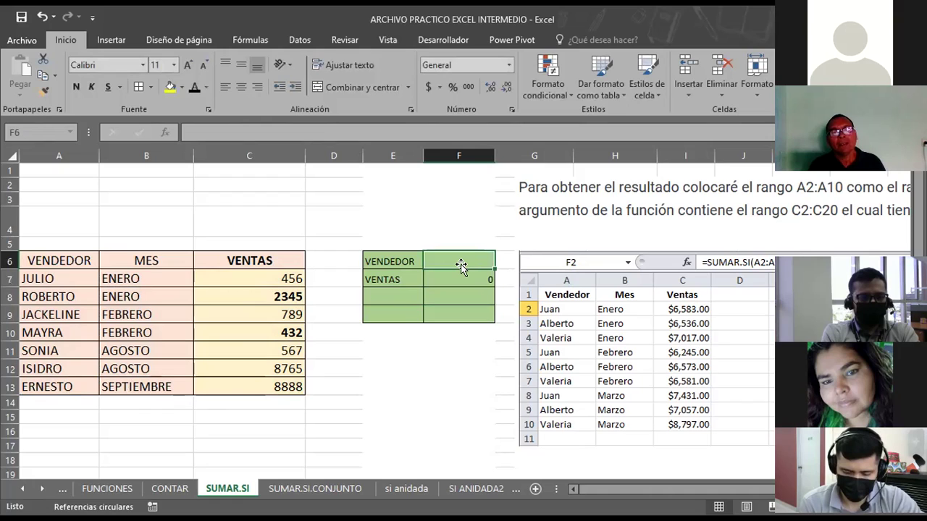
text(agosto)
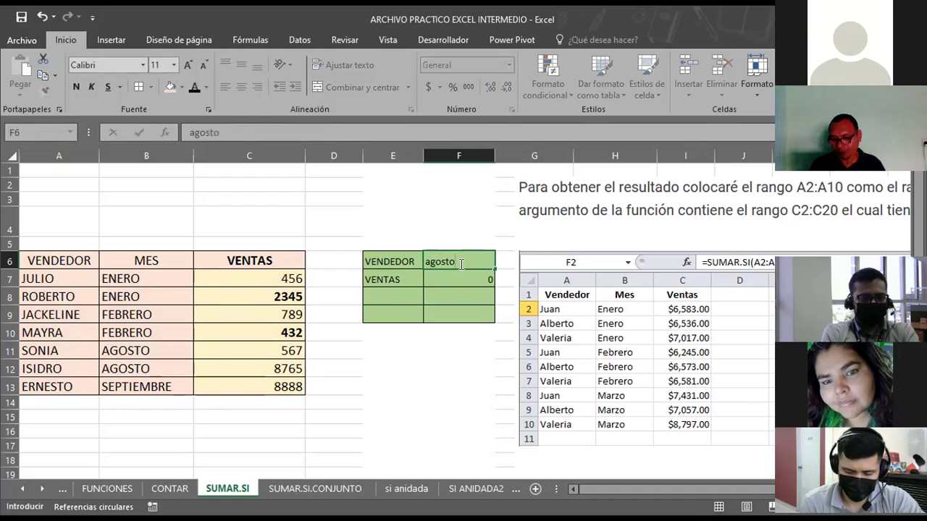
key(Return)
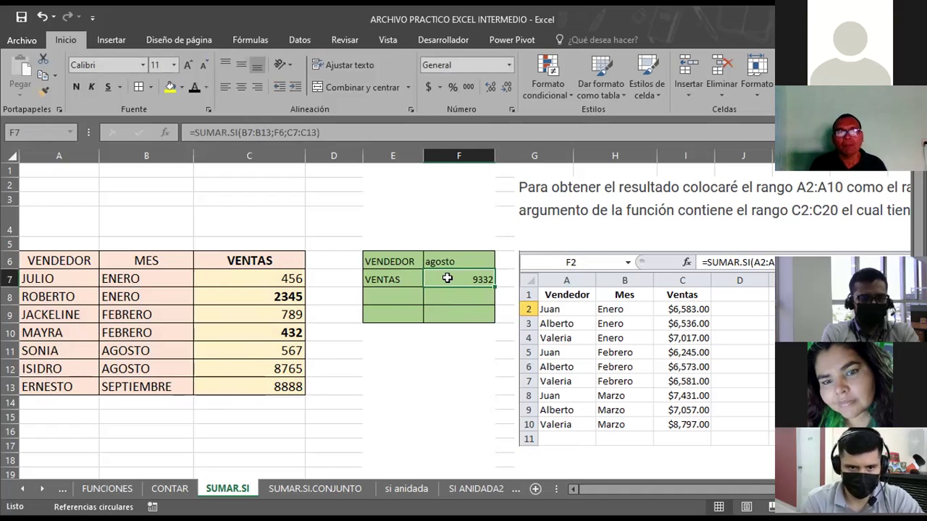
click(449, 256)
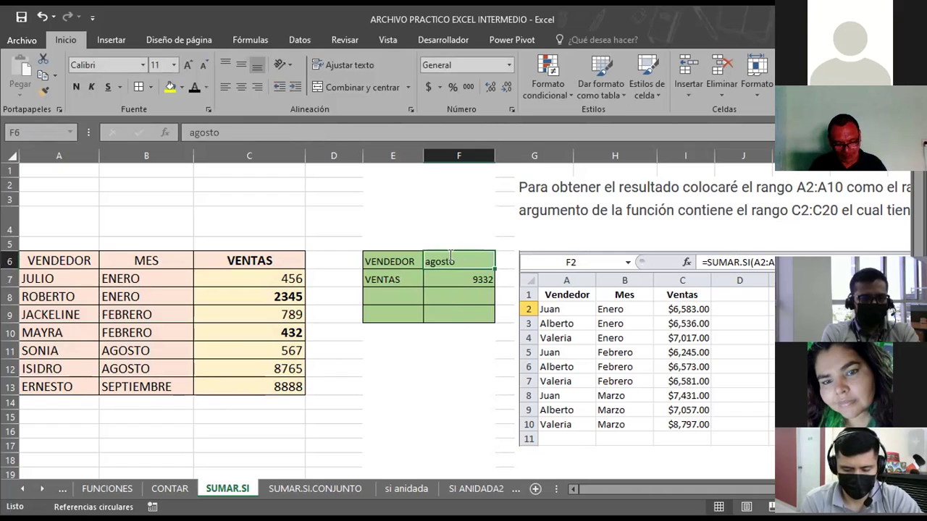
text(AGOSTO)
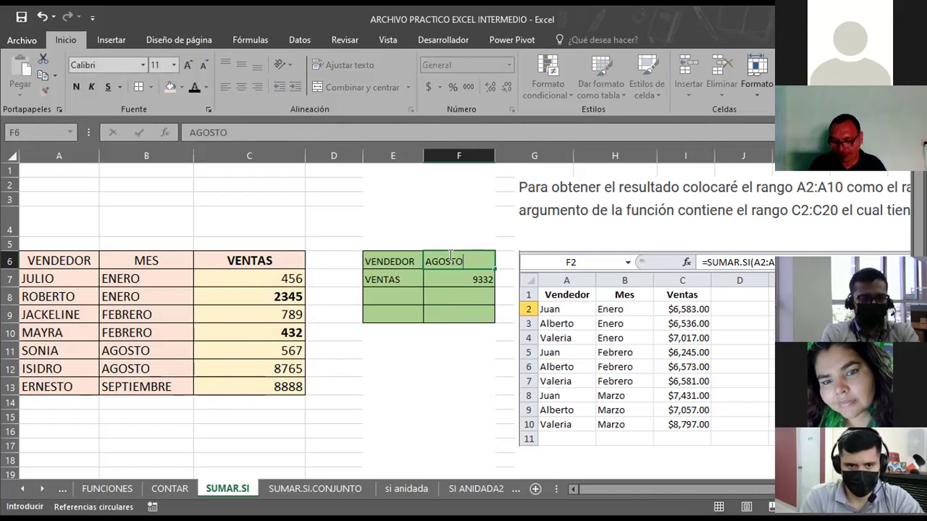
key(Return)
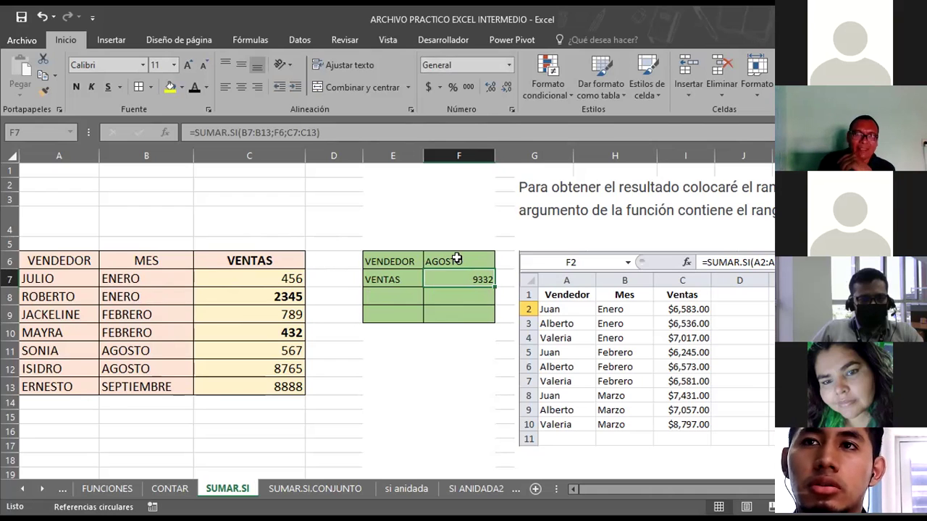
Enter =C11+C12 in C16 to verify the two AGOSTO sales total 9332.
click(248, 431)
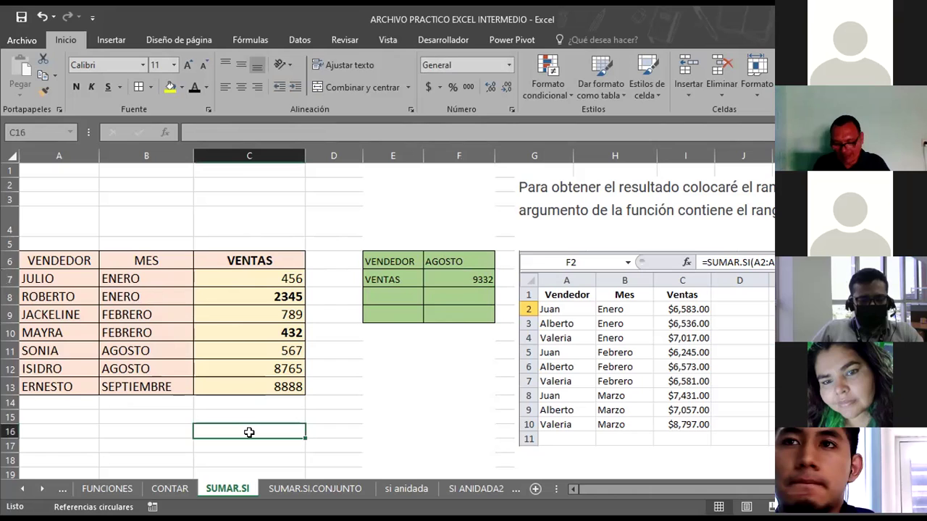
text(=)
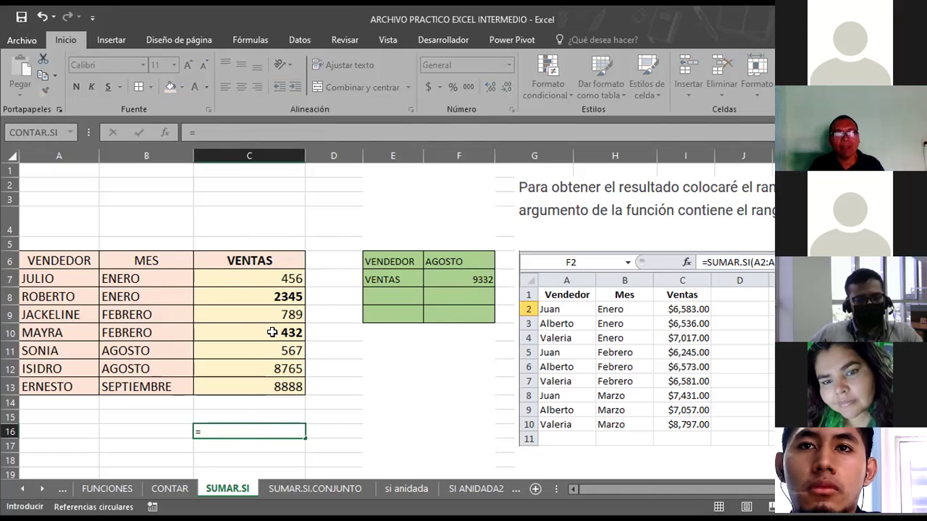
click(256, 353)
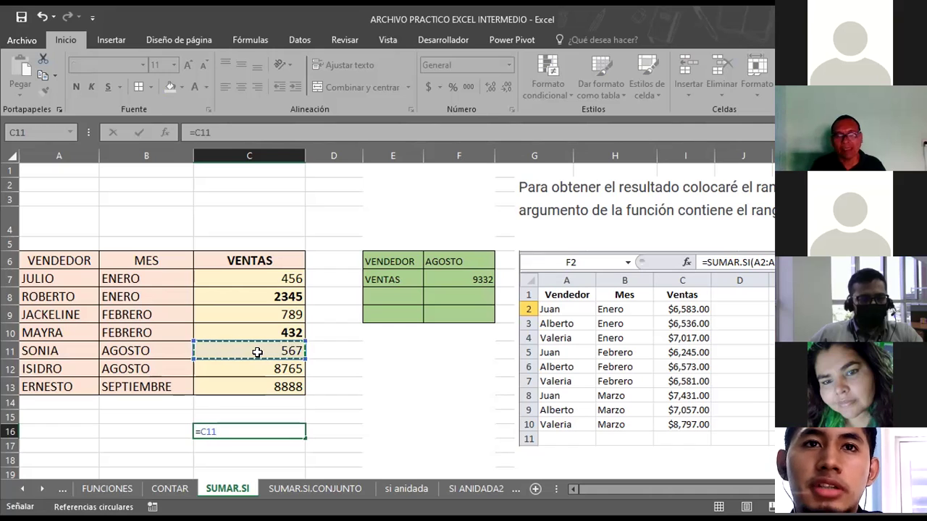
text(+)
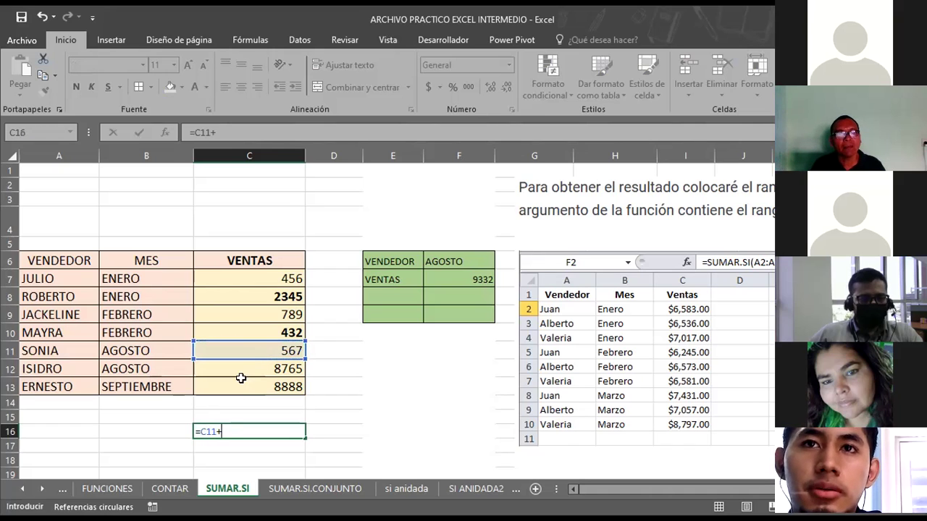
click(251, 370)
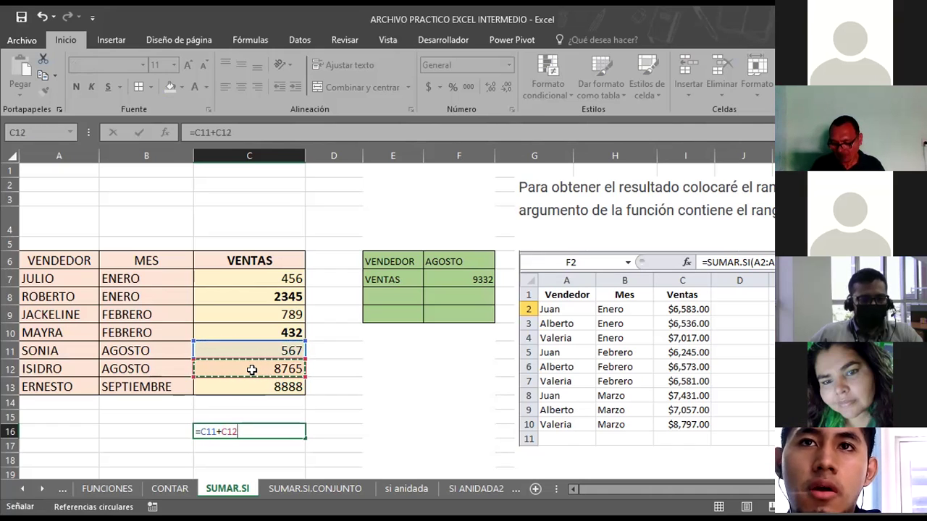
key(Return)
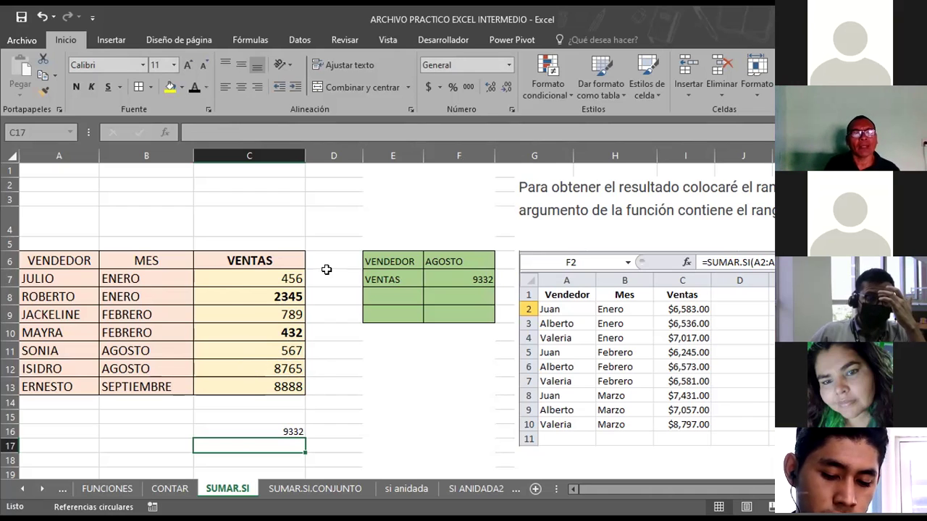
Set the month criterion in F6 to FEBRERO so F7 returns 1221.
click(441, 263)
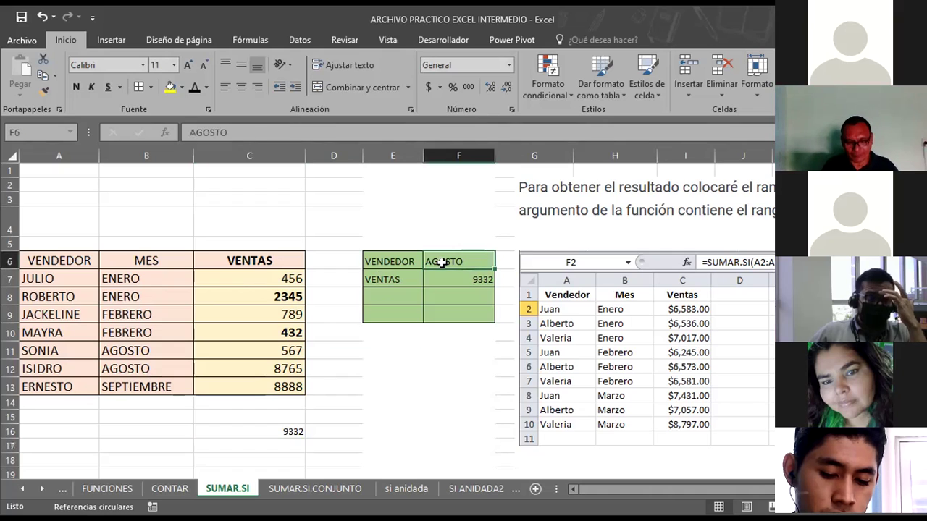
text(FEBRERO)
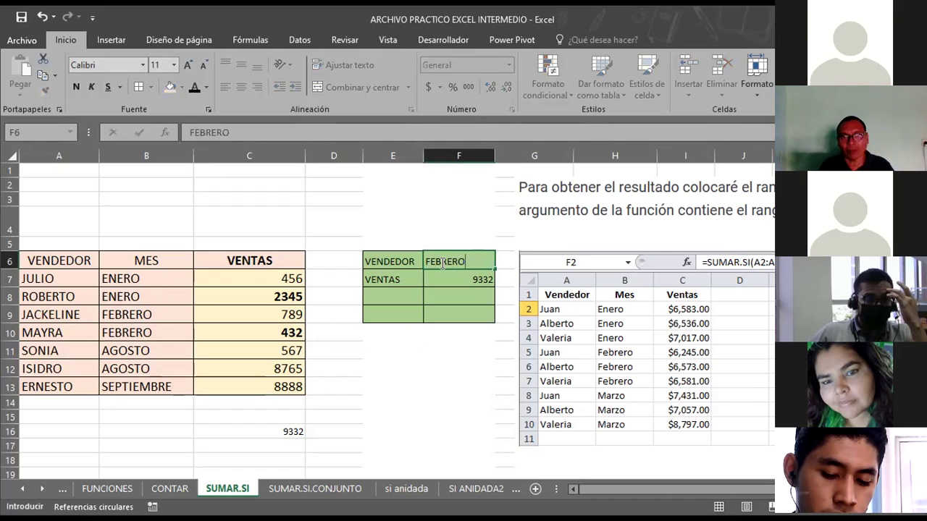
key(Return)
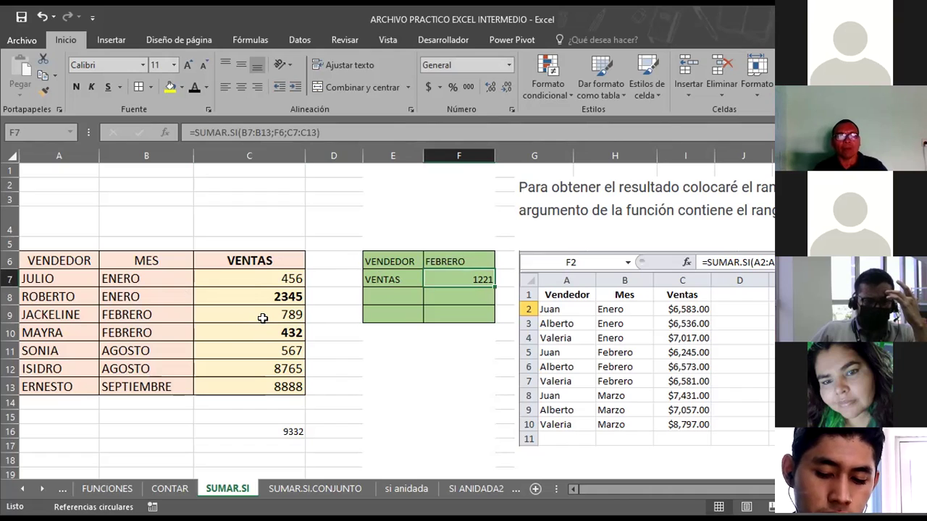
Rewrite the C16 check sum as =C9+C10 so it also shows 1221.
click(273, 433)
double_click(272, 432)
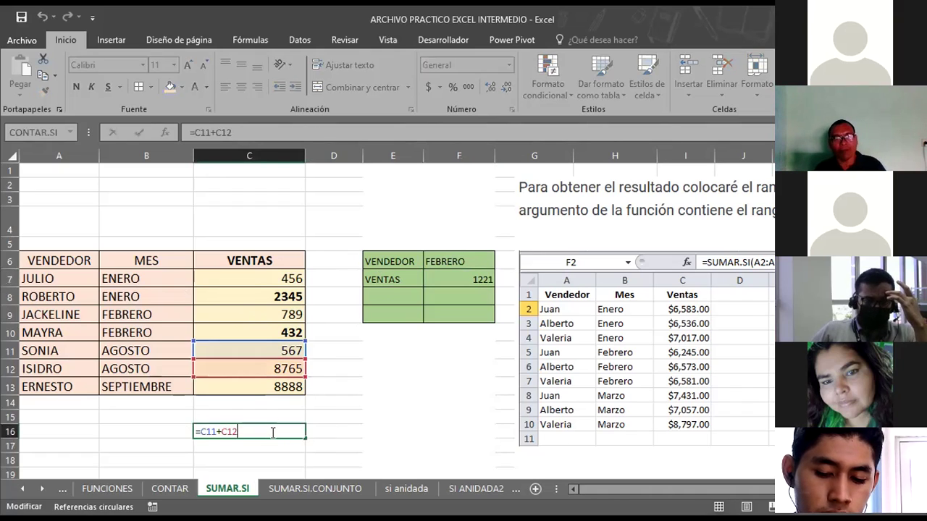
key(BackSpace)
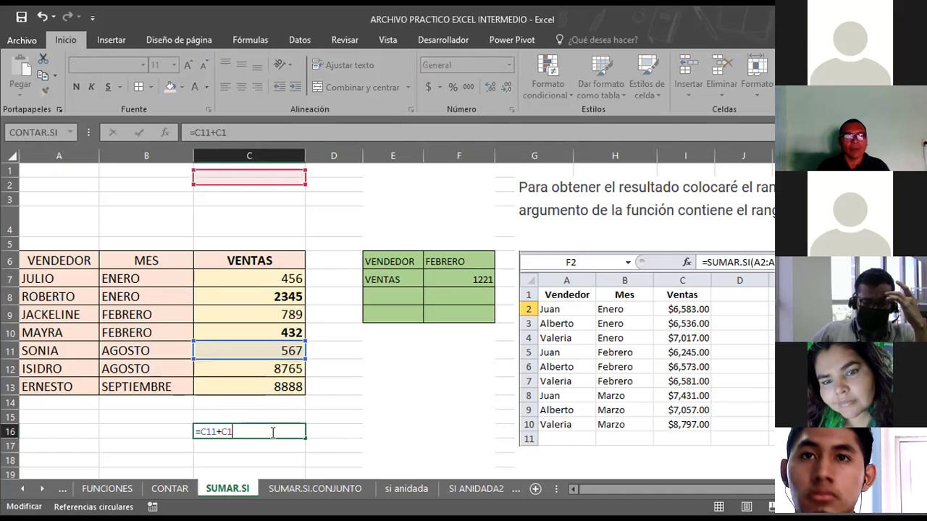
key(BackSpace)
key(BackSpace)
key(BackSpace)
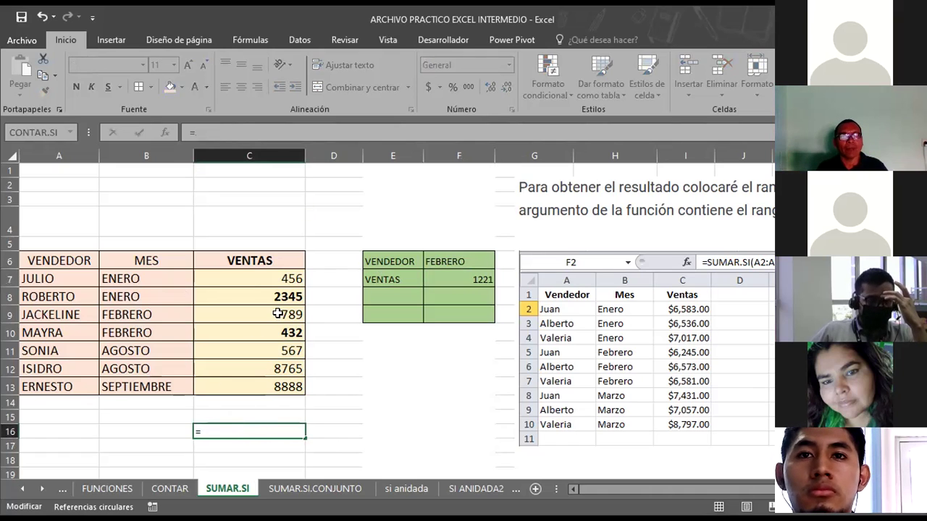
click(274, 314)
text(+)
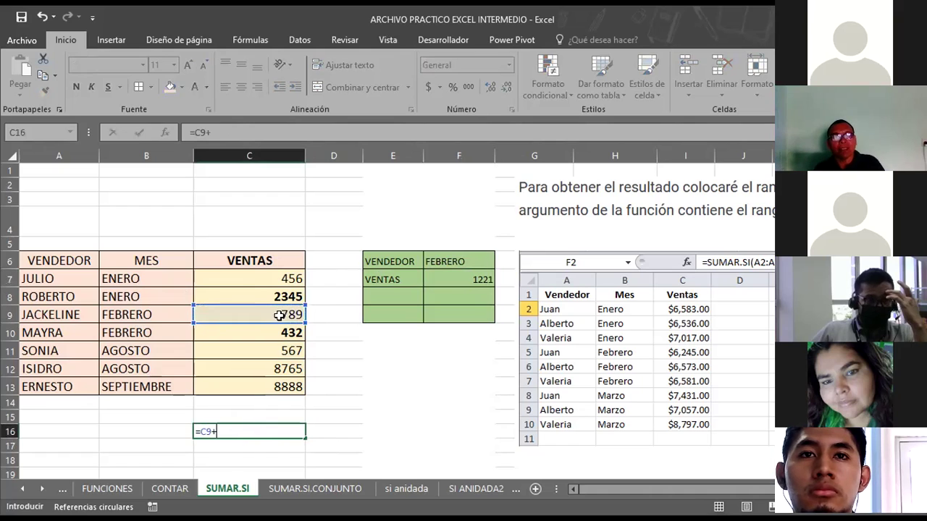
click(272, 337)
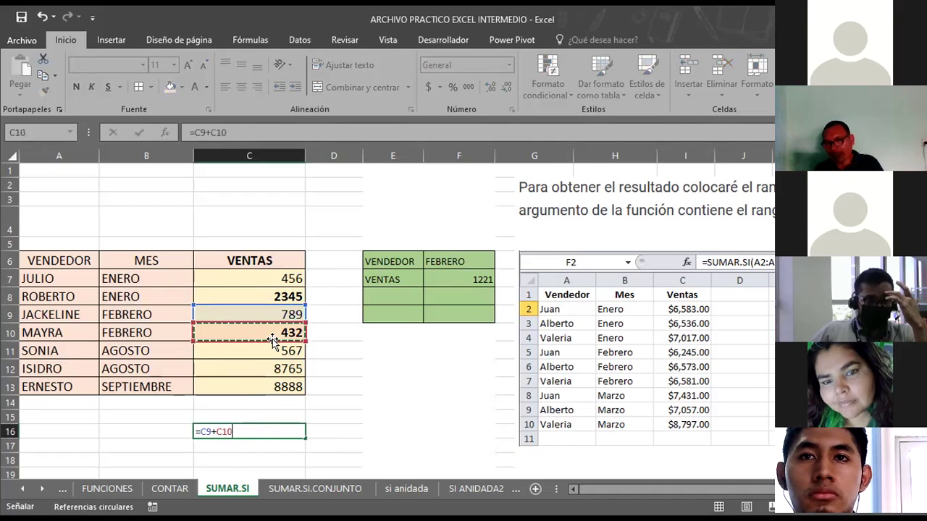
key(Return)
click(418, 371)
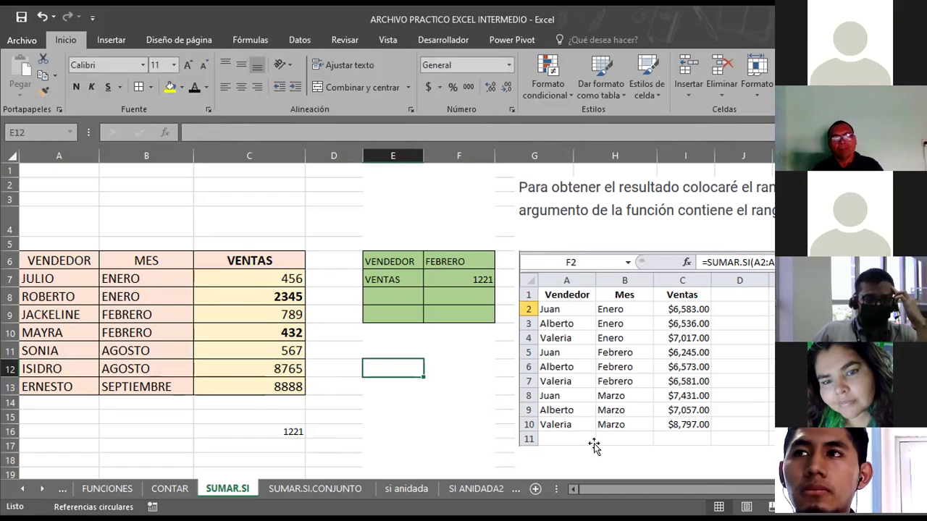
Switch from the workbook to the 'sesion2 excel intermedio' PowerPoint deck at slide 3.
click(41, 490)
click(42, 490)
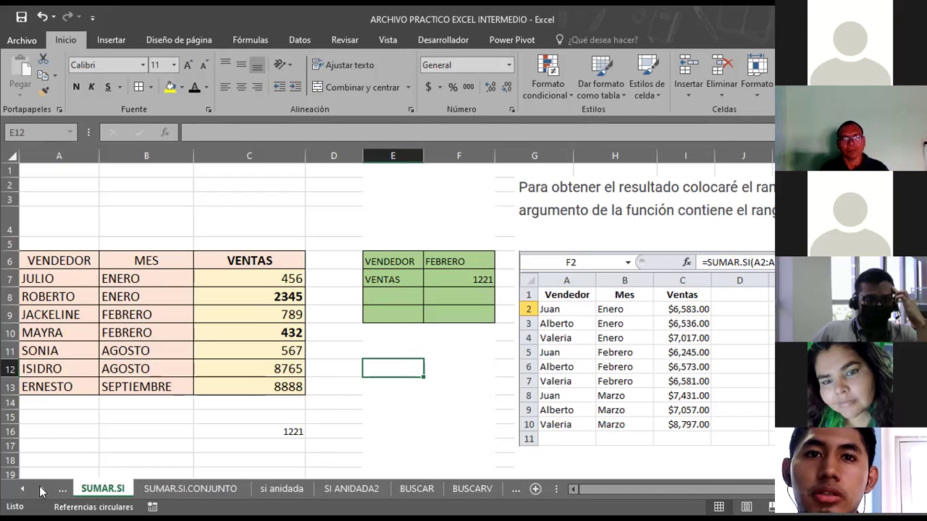
click(42, 490)
click(41, 490)
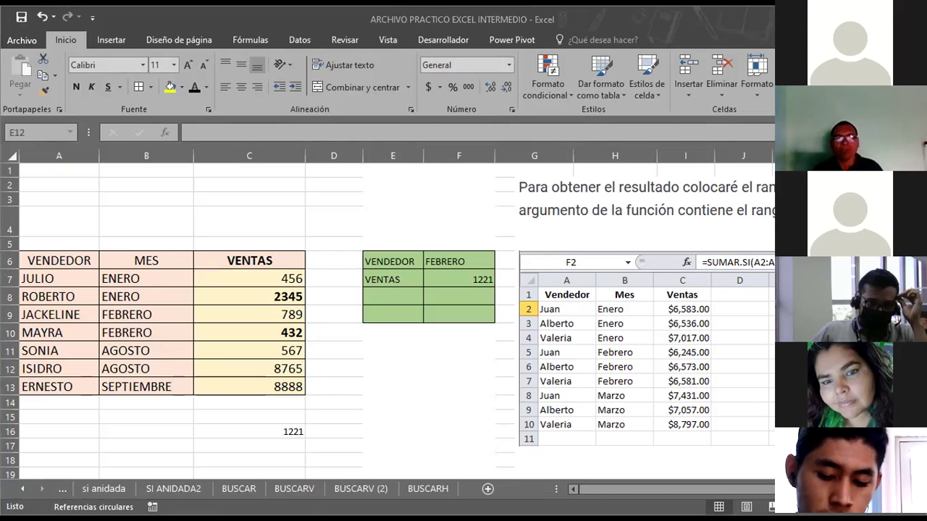
key(alt+Tab)
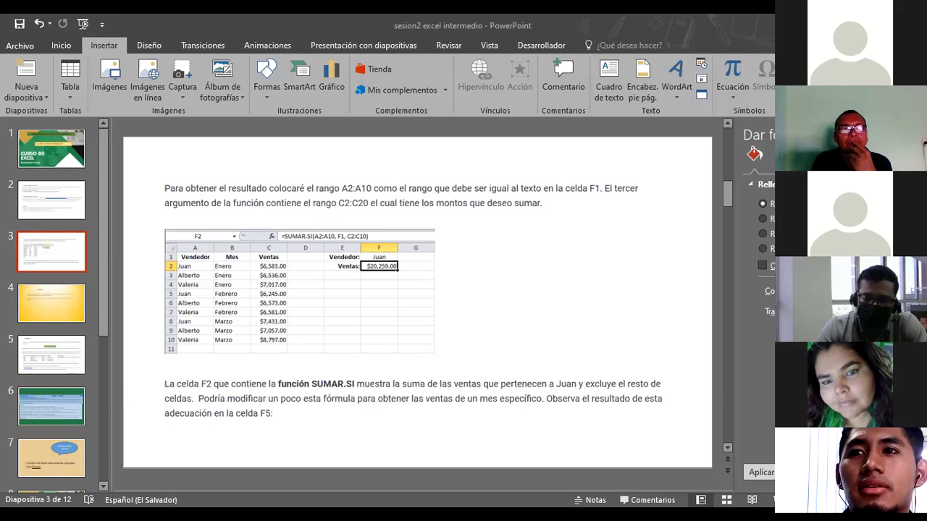
Back in Excel, set the F6 month criterion to agost, which gives 0 in F7.
key(alt+Tab)
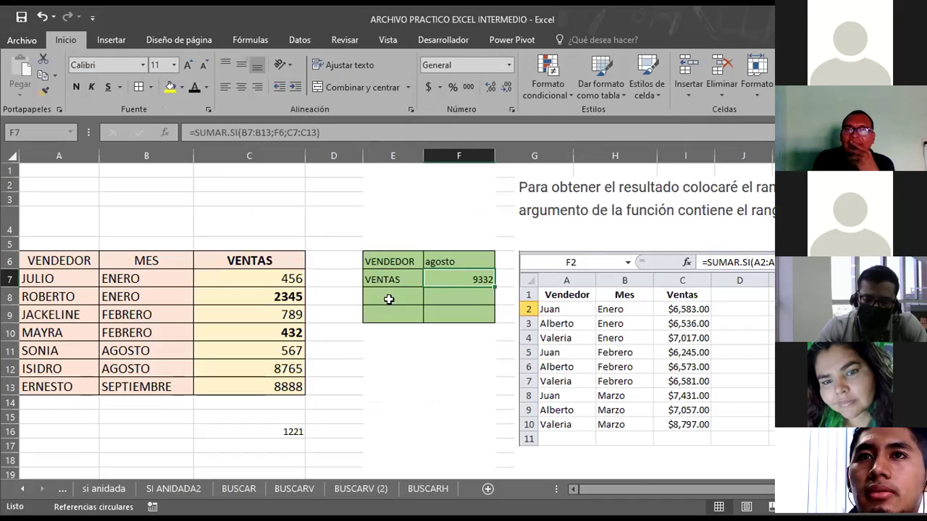
click(443, 259)
text(agos)
key(Return)
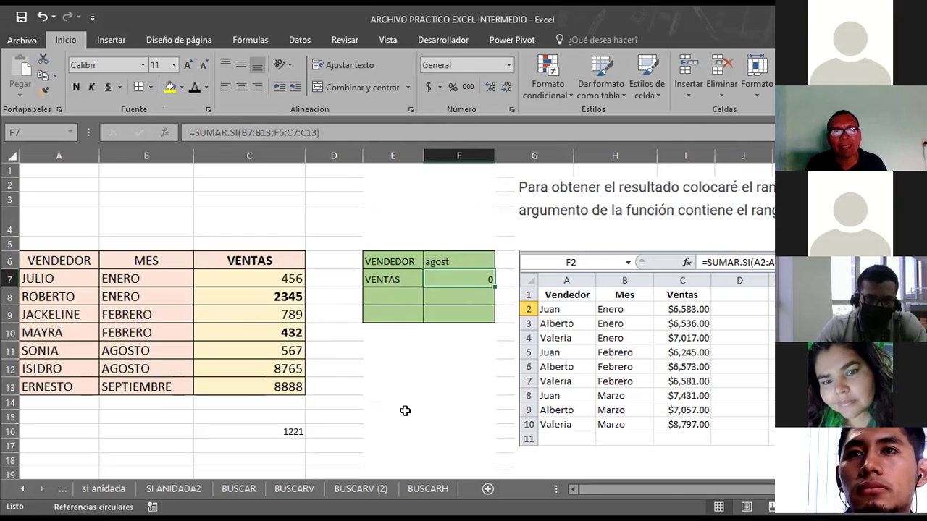
Add month agost with sales 3423242 in row 14 and 1999 in row 15.
click(104, 401)
text(agost)
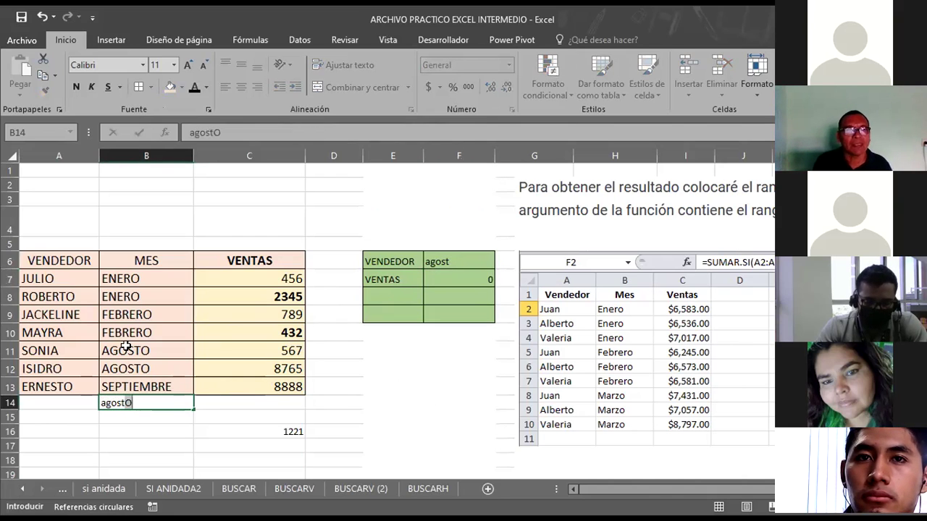
key(Return)
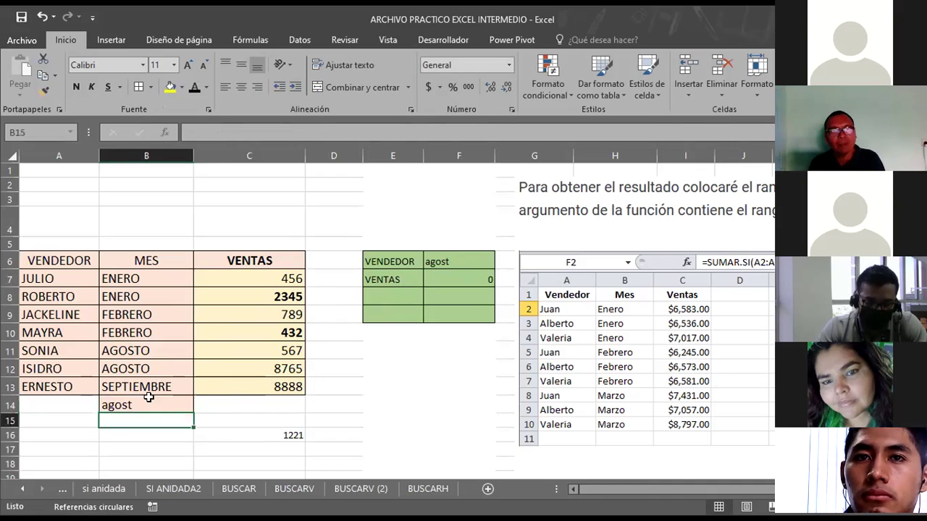
click(228, 406)
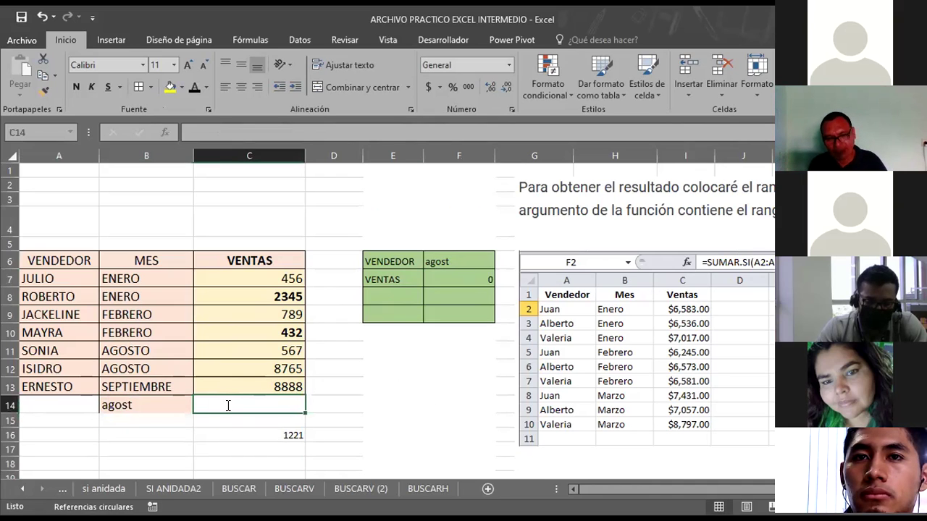
text(3423242)
click(217, 449)
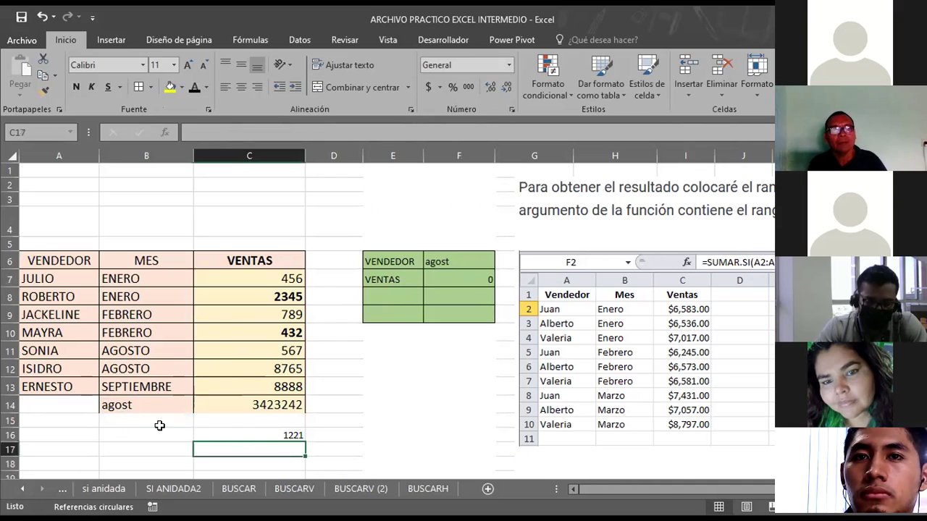
click(277, 436)
click(139, 422)
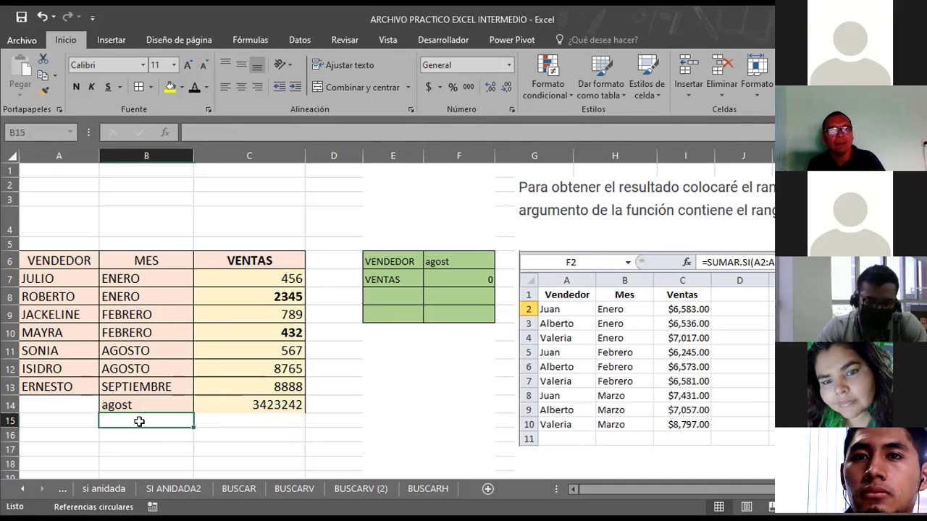
text(agost)
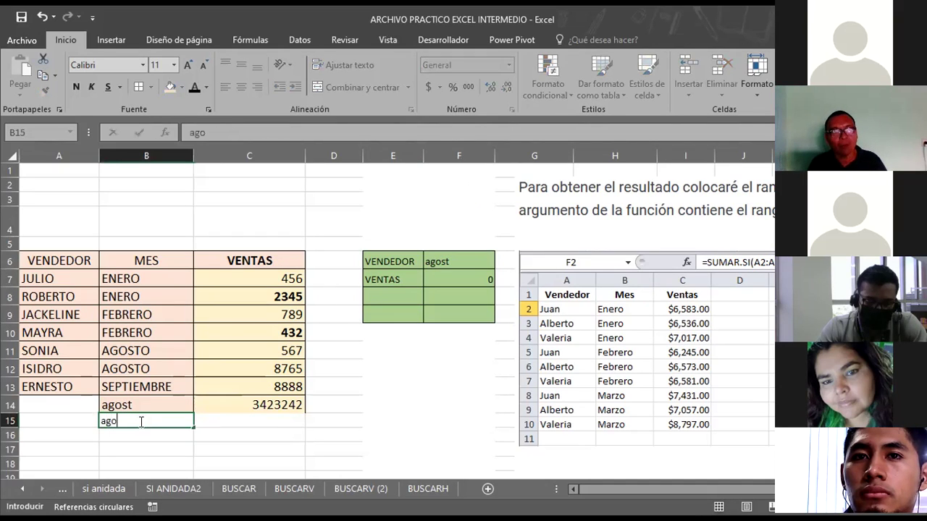
click(242, 420)
text(1999)
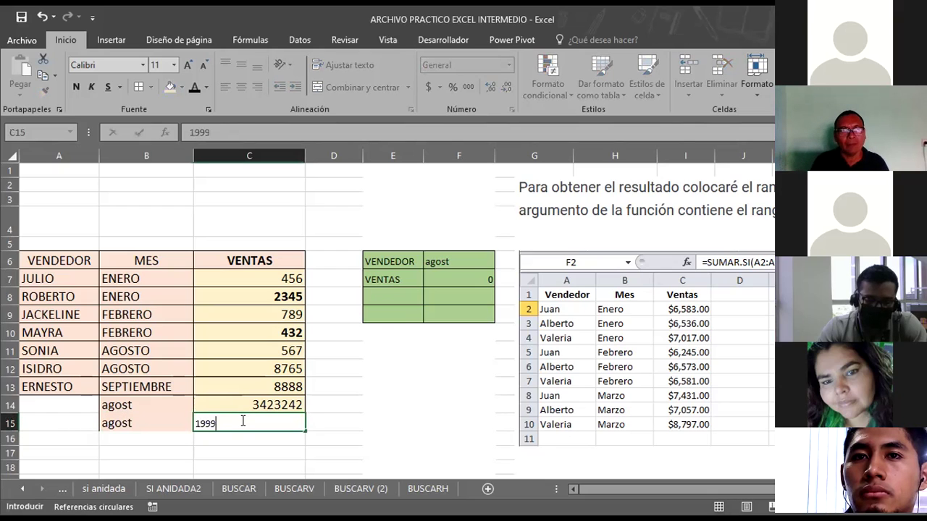
click(357, 385)
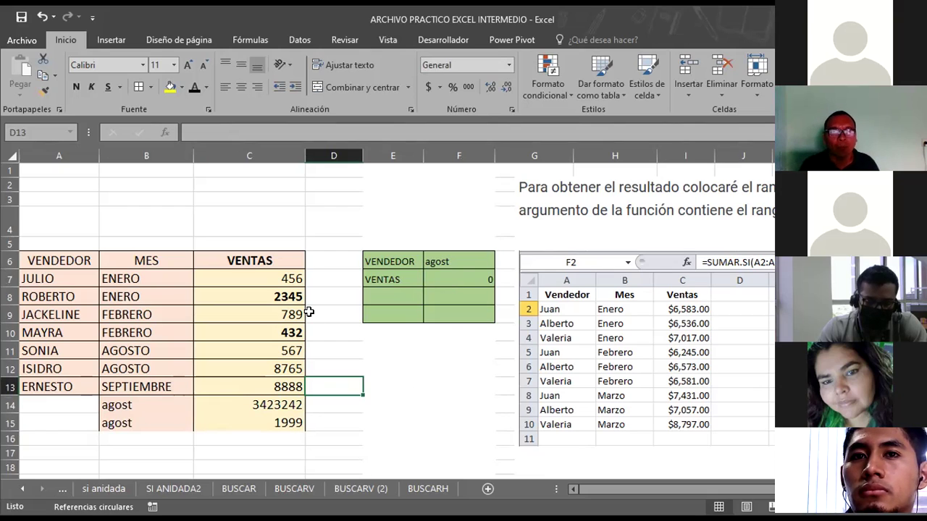
Enter the two seller names in A14 and A15 and give A14:C15 All Borders.
click(54, 401)
text(lui)
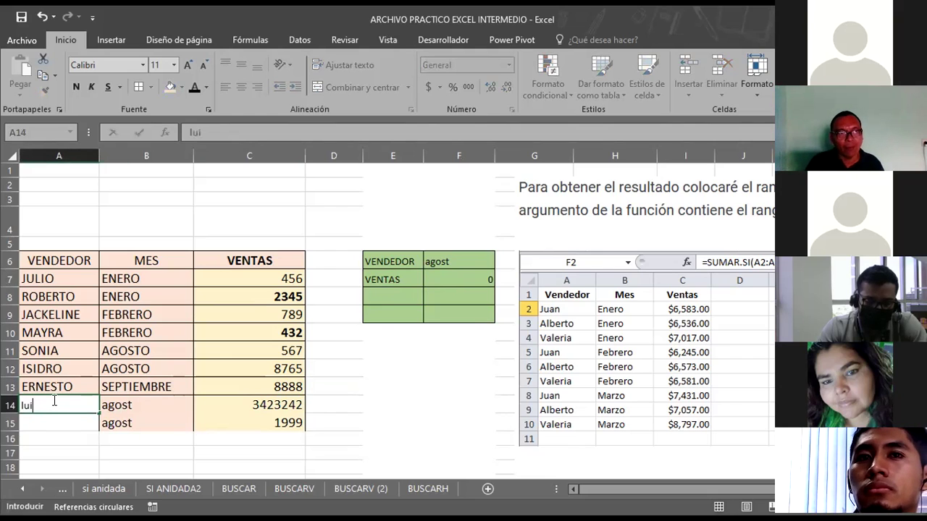
text(s)
key(Return)
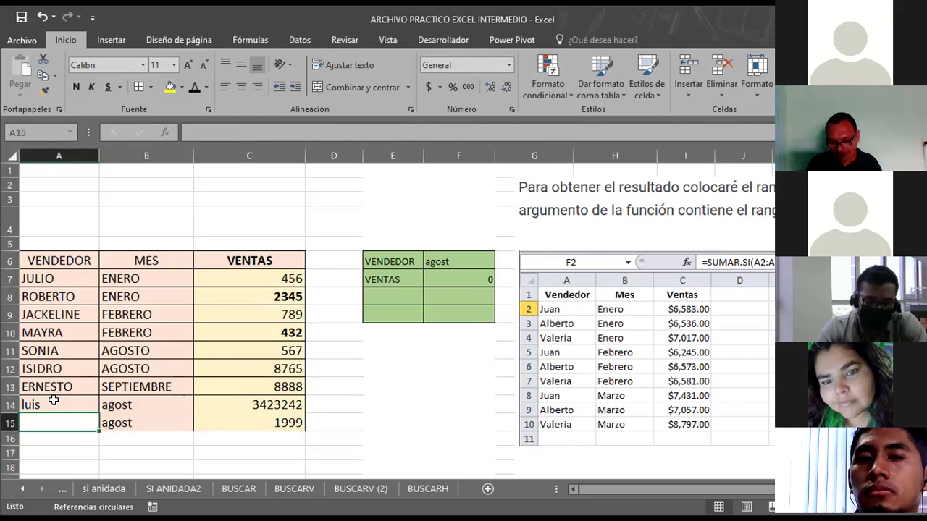
text(francisco)
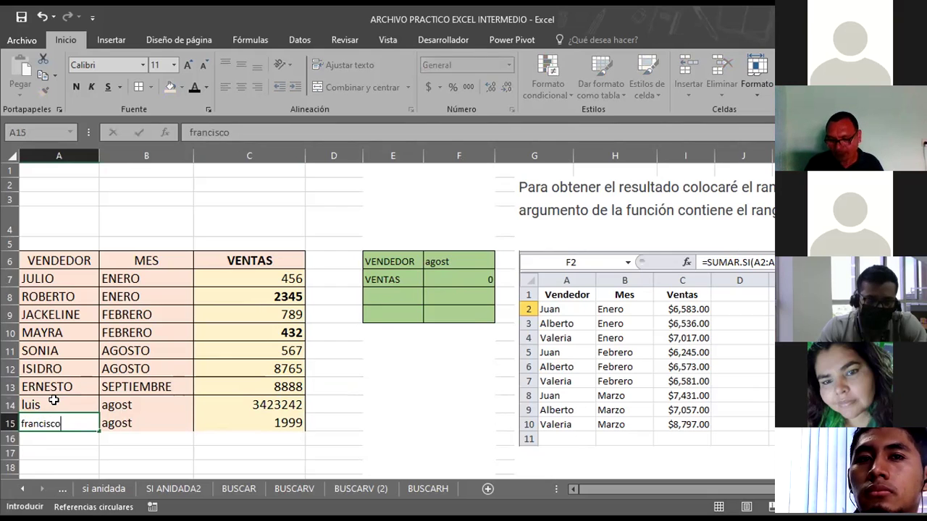
key(Return)
drag(53, 400, 238, 420)
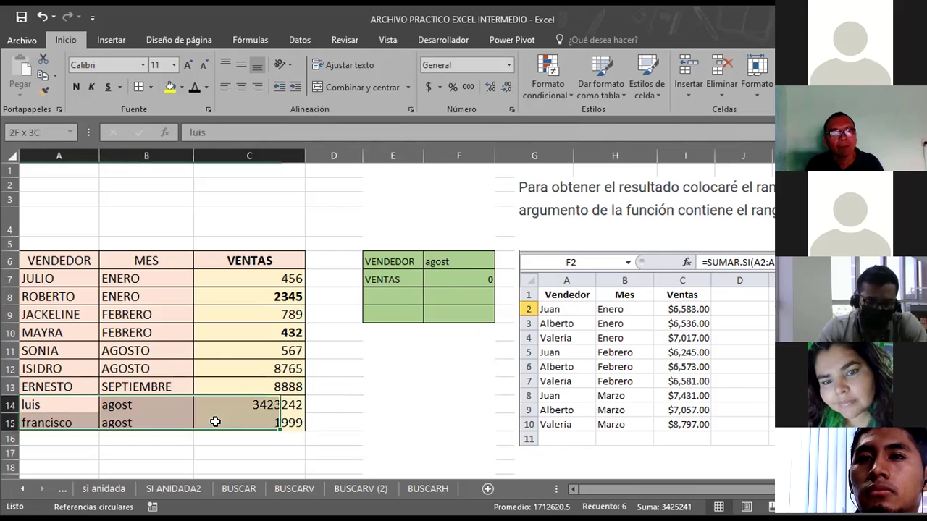
click(143, 89)
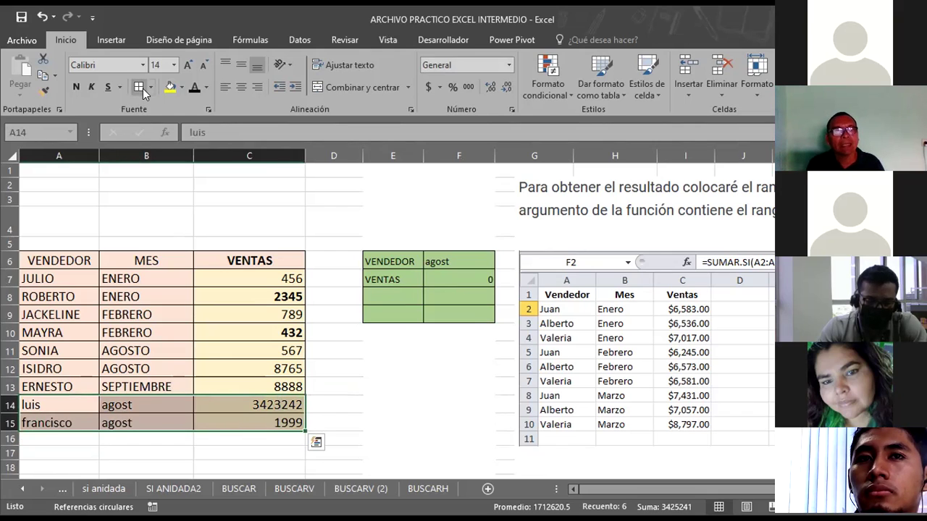
click(399, 400)
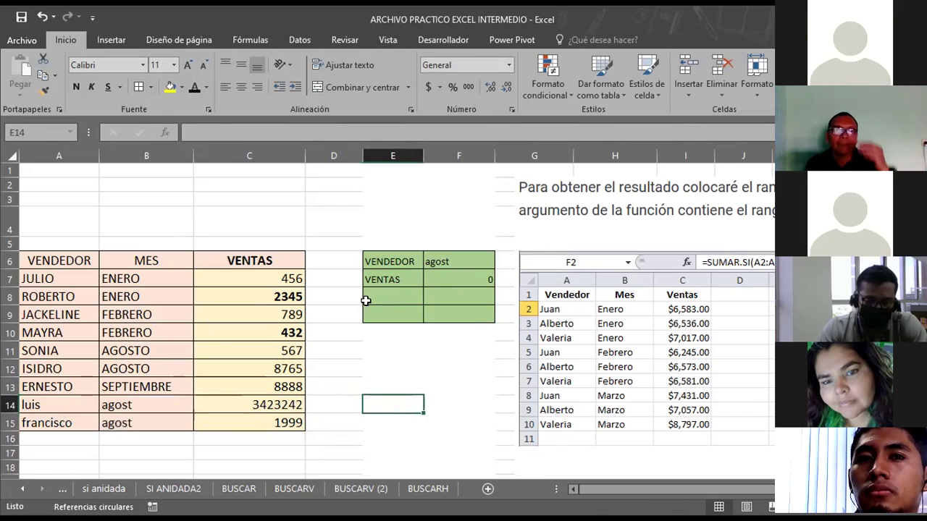
Widen the F7 condition range from B7:B13 to B7:B15.
click(446, 280)
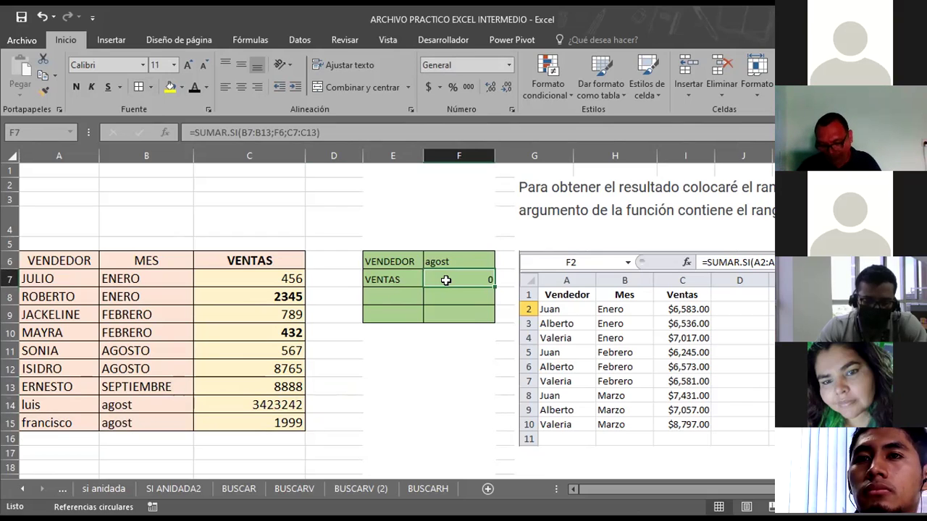
double_click(446, 280)
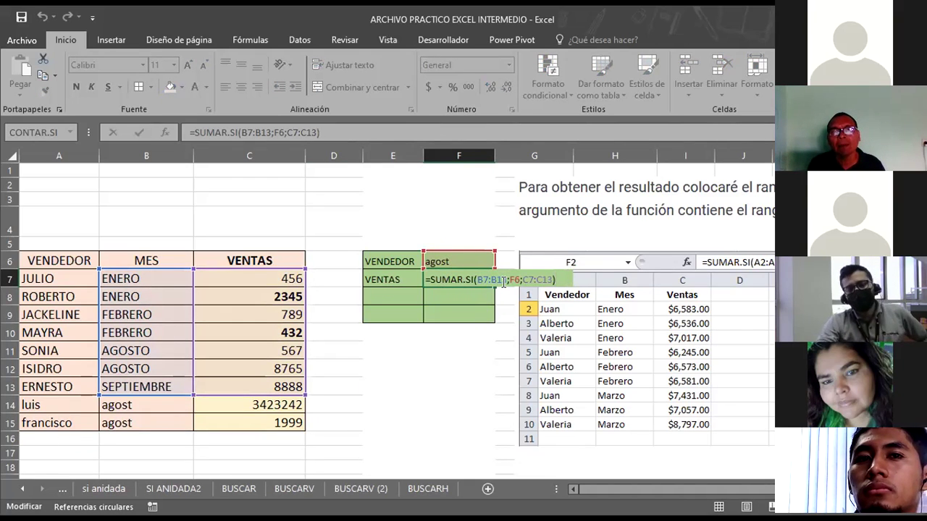
click(503, 280)
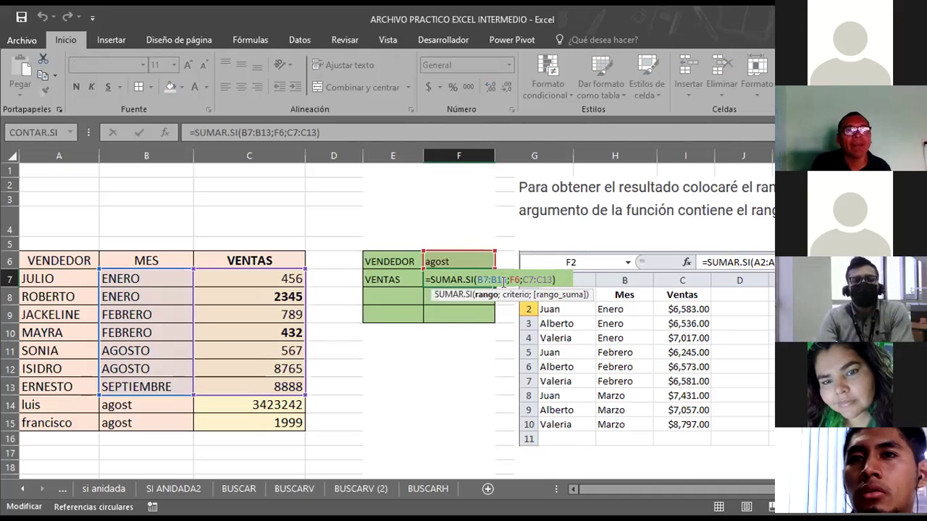
key(BackSpace)
text(5)
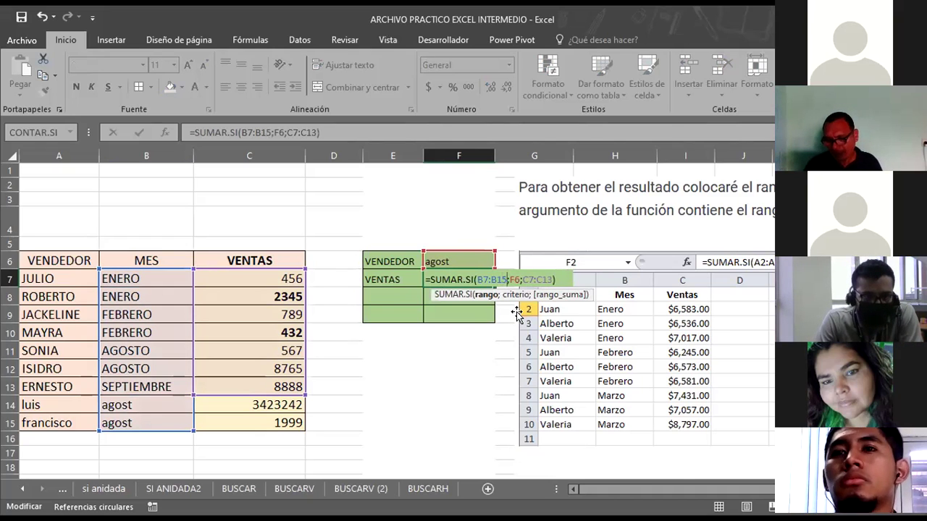
key(Return)
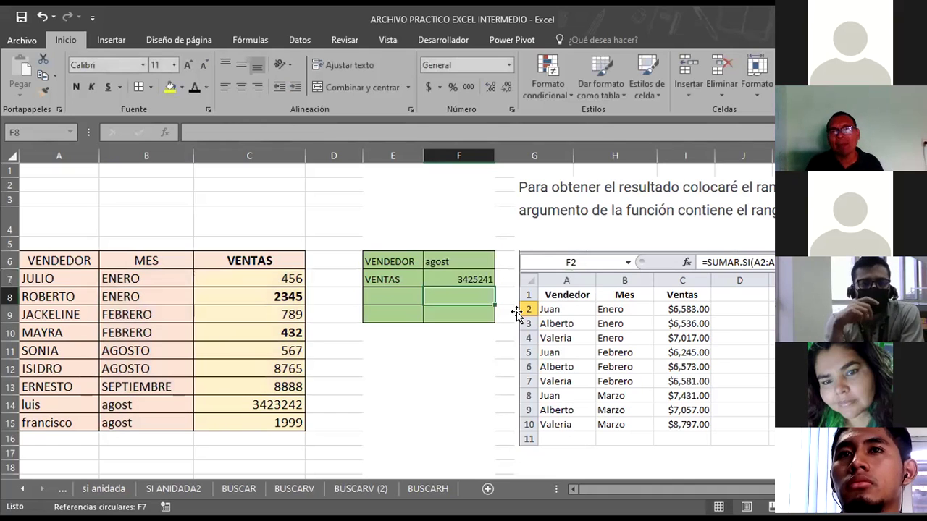
Widen the F7 sum range to C7:C15, so it totals 3425241 for agost.
click(433, 279)
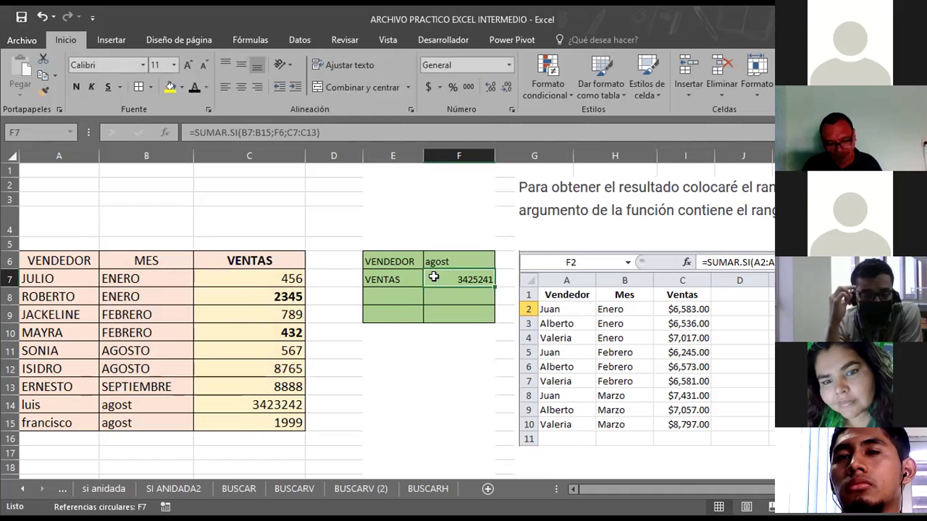
double_click(433, 279)
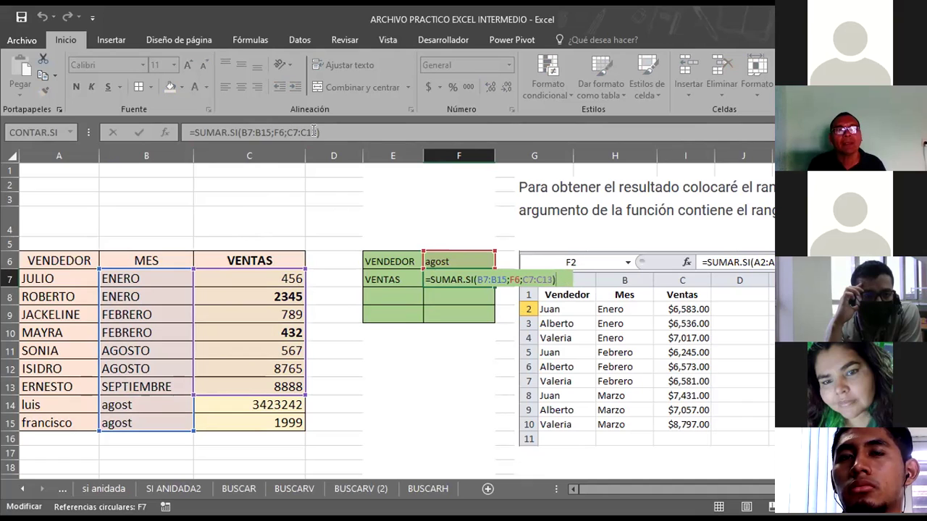
click(312, 131)
key(BackSpace)
text(5)
key(Return)
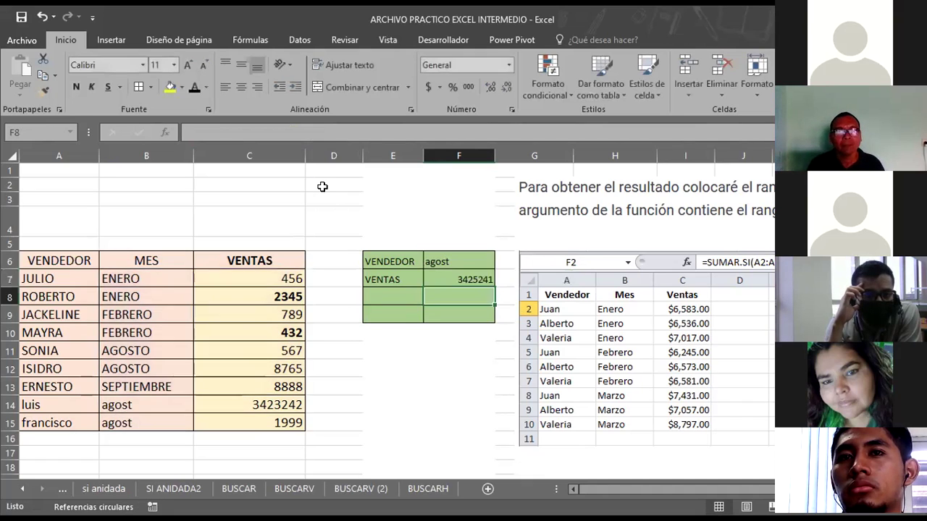
click(427, 420)
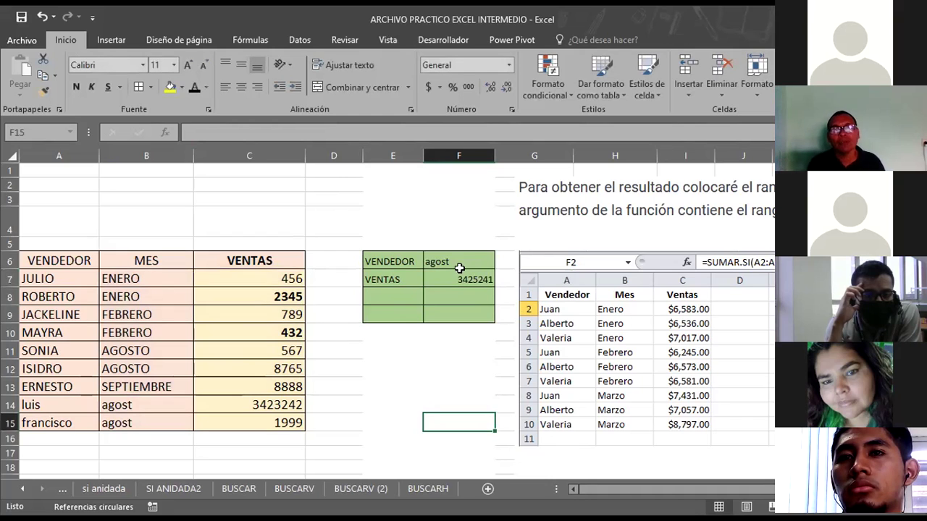
Enter =C14+C15 in C18, giving a 3425241 check total.
click(267, 407)
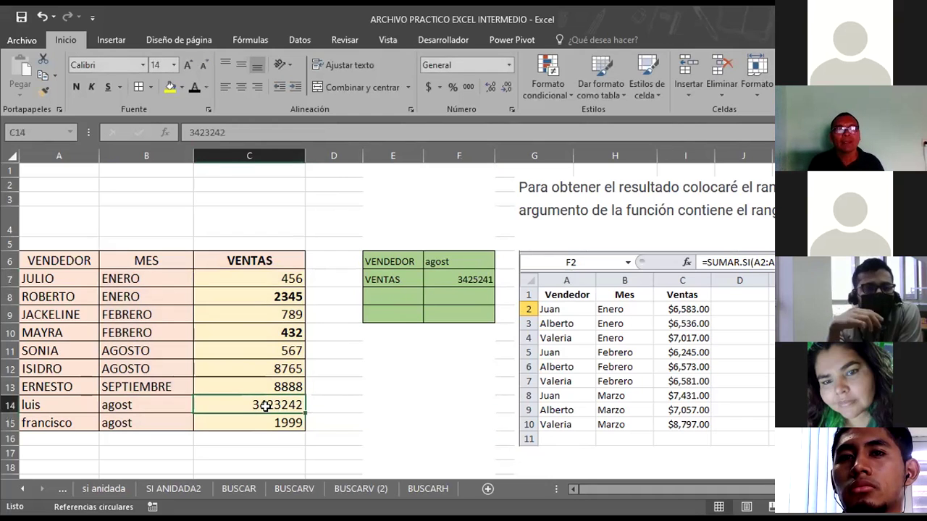
click(278, 462)
text(=)
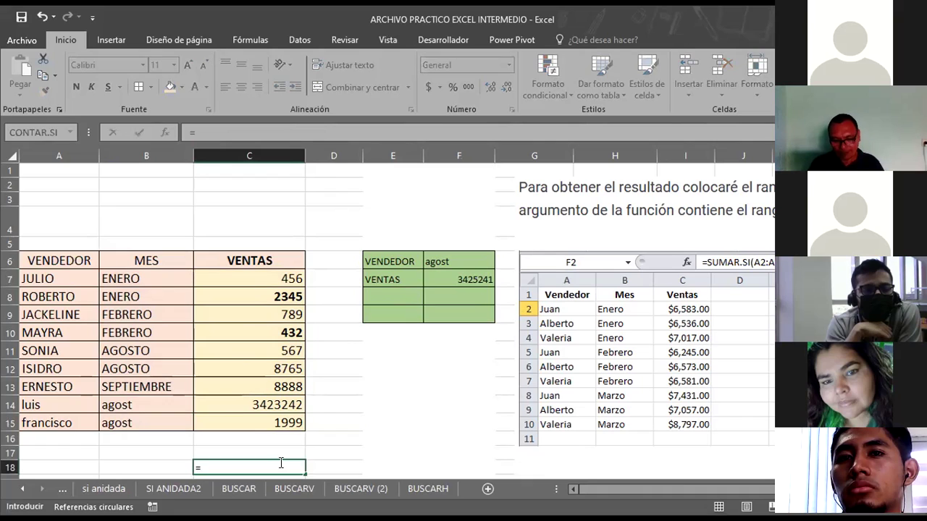
click(253, 402)
text(+)
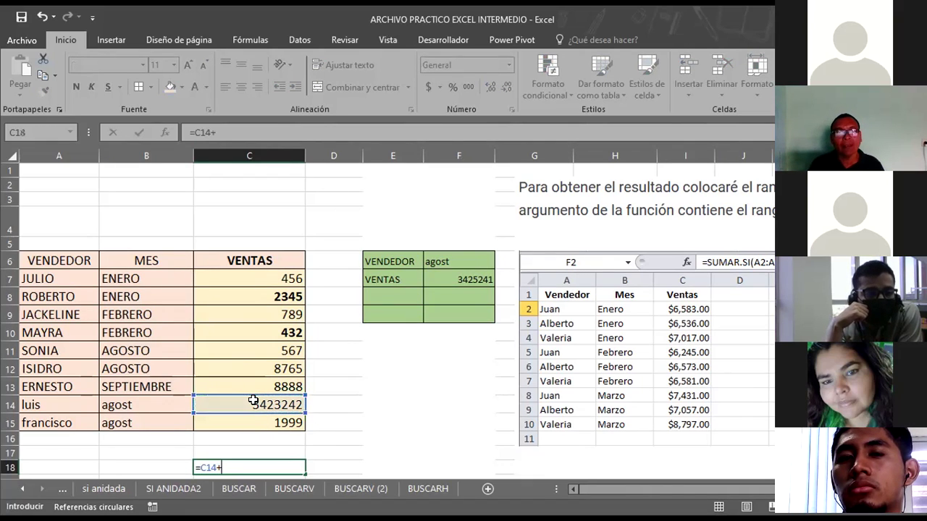
click(261, 418)
key(Return)
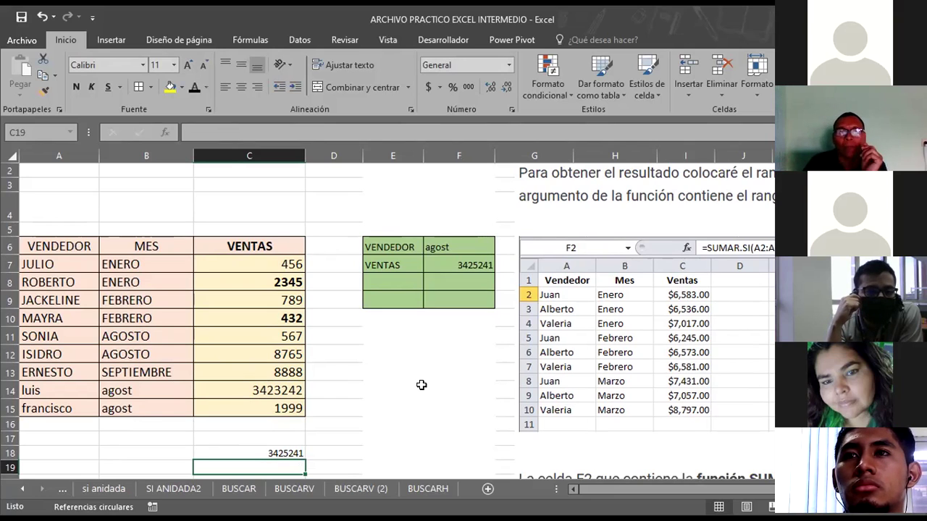
Change the F6 month criterion to agosto so F7 shows 9332.
click(450, 243)
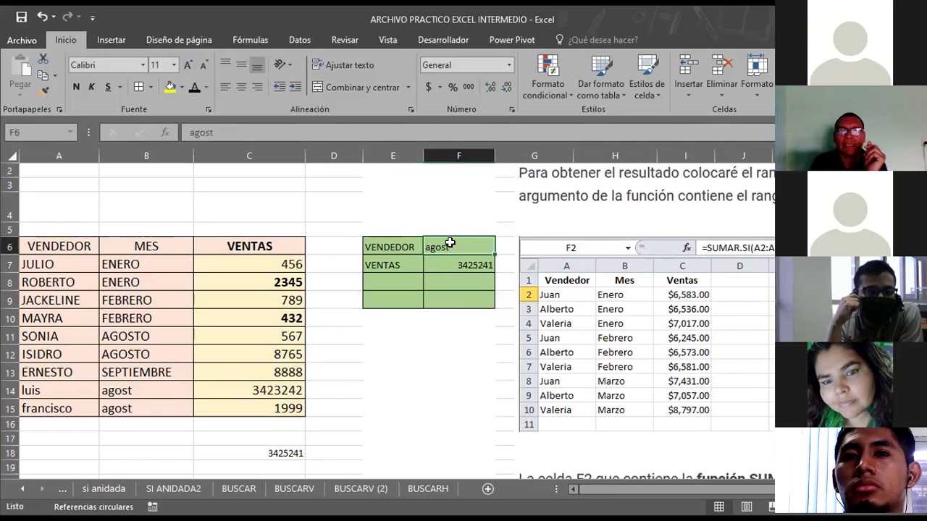
double_click(450, 244)
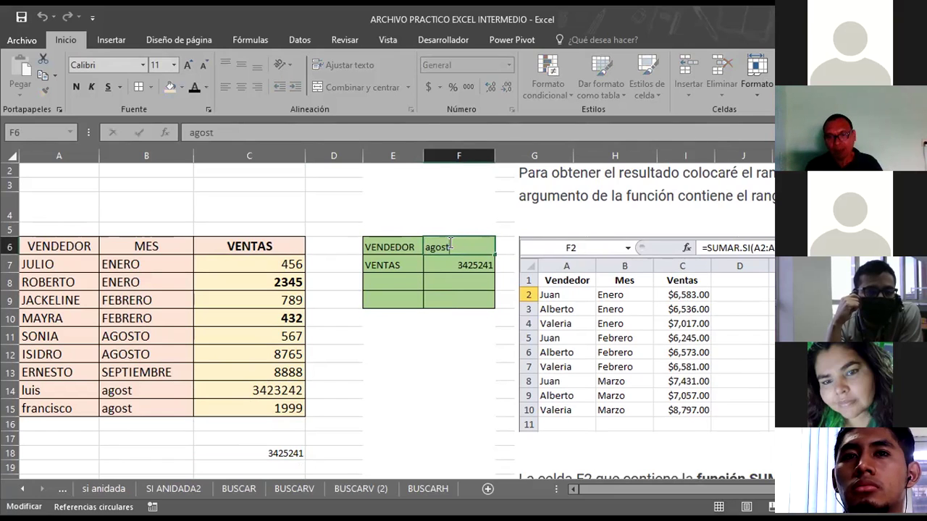
key(Return)
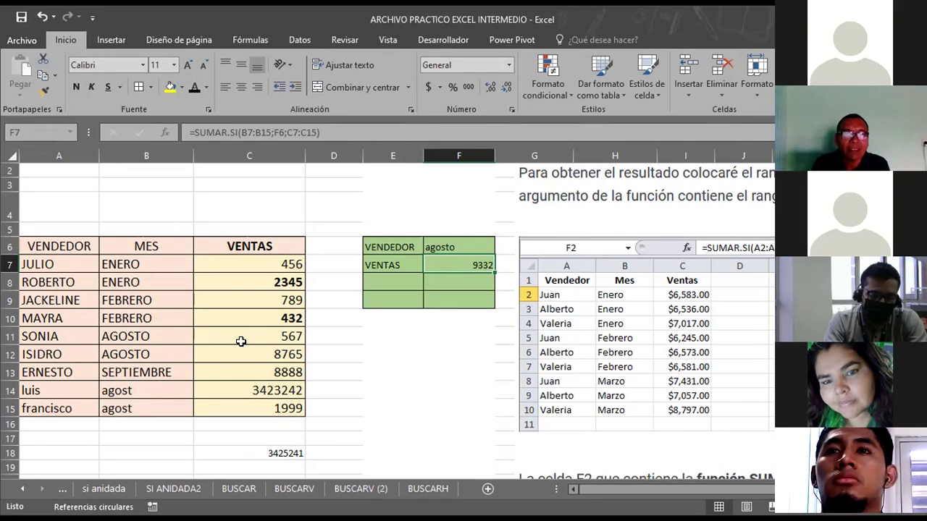
Fill cells C14:C17 with yellow.
click(135, 388)
drag(135, 388, 259, 388)
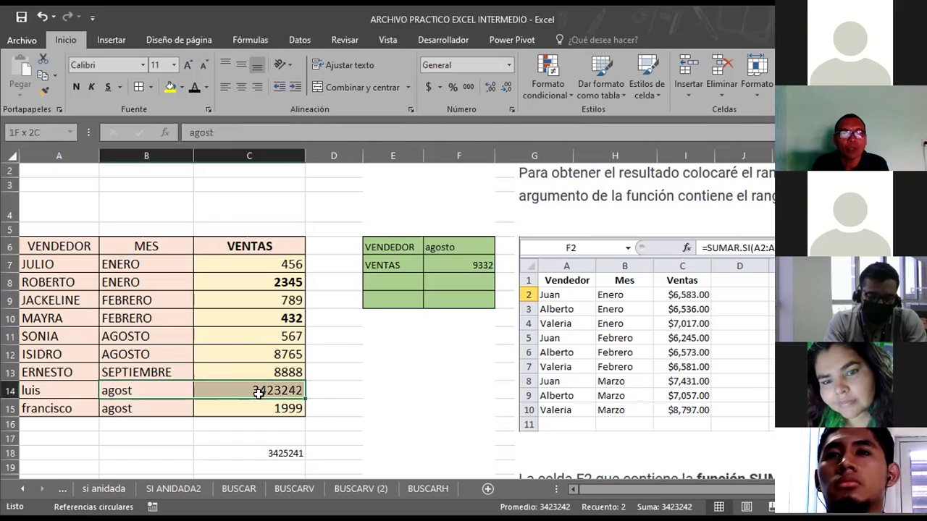
click(366, 374)
click(257, 391)
shift+click(258, 439)
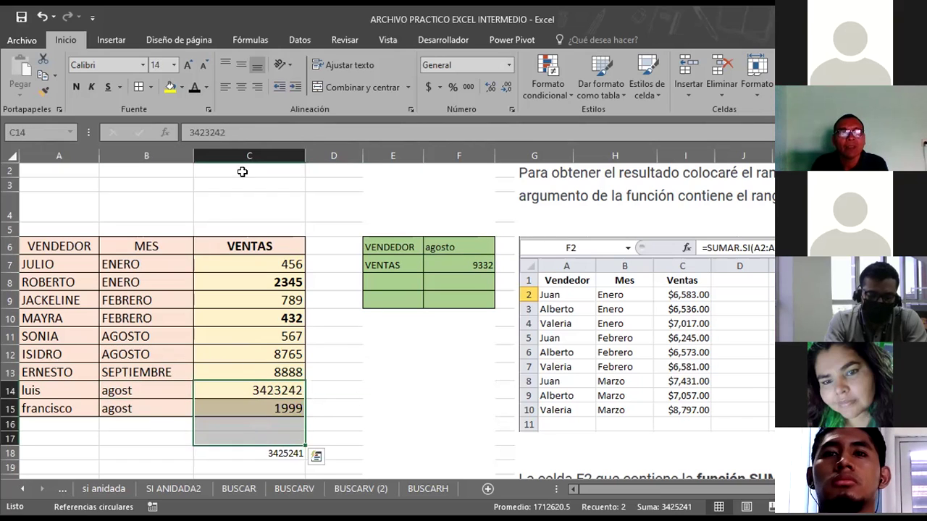
click(170, 86)
click(437, 336)
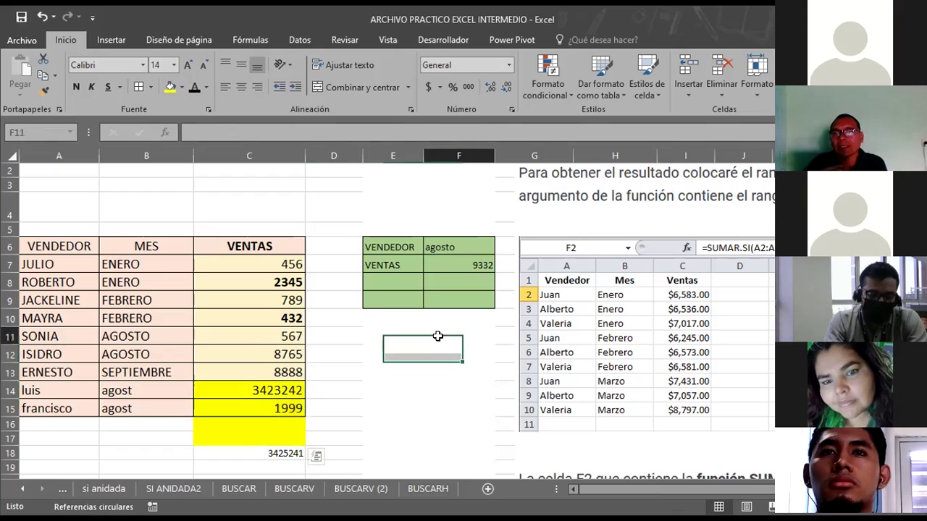
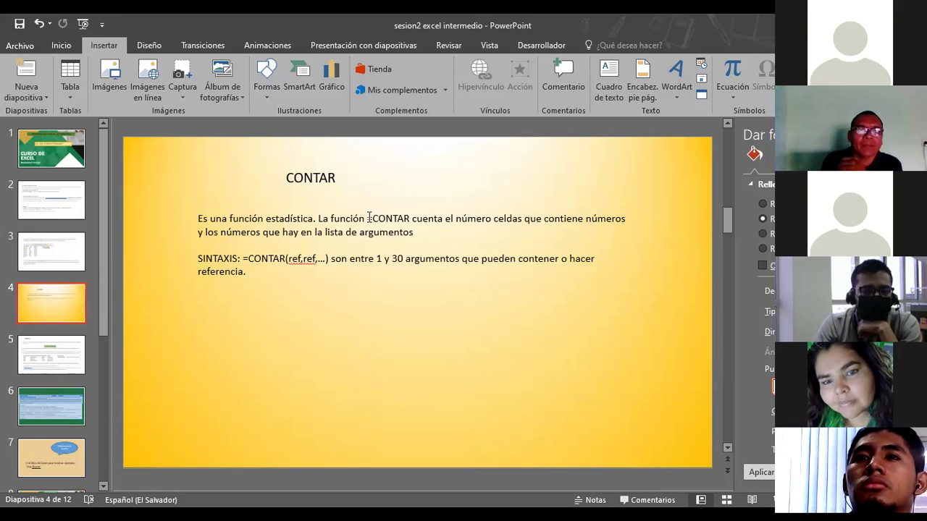
Highlight the =CONTAR(ref,ref,...) syntax on slide 4, then deselect the text box.
click(246, 260)
drag(248, 259, 328, 261)
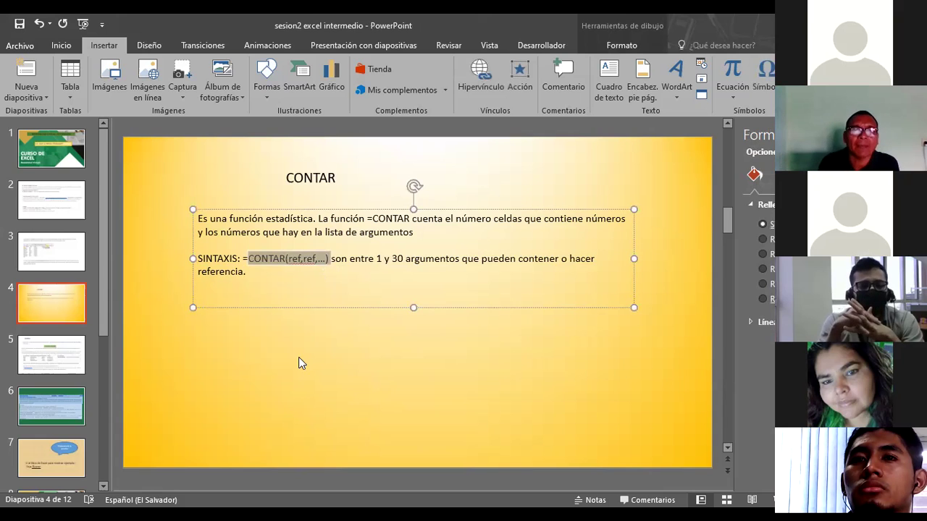
click(394, 359)
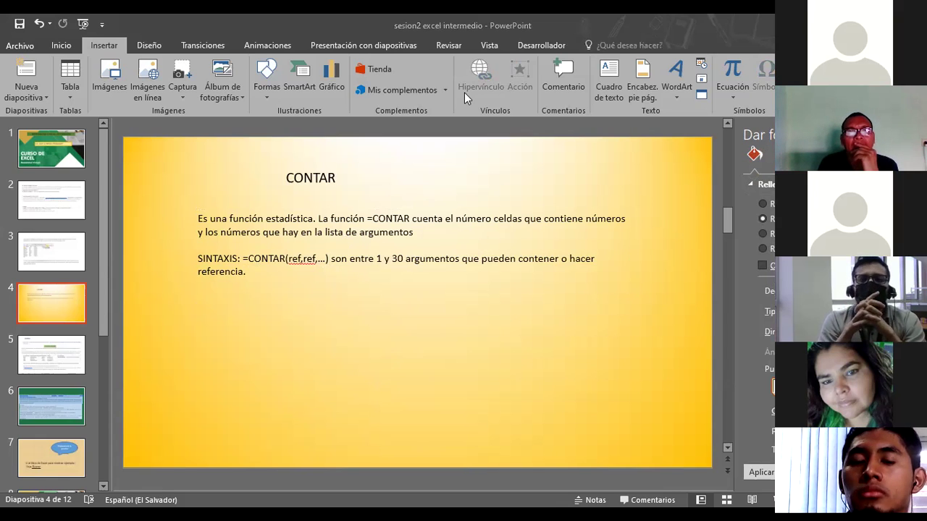
Switch to the Excel practice workbook and go to the CONTAR sheet.
key(alt+Tab)
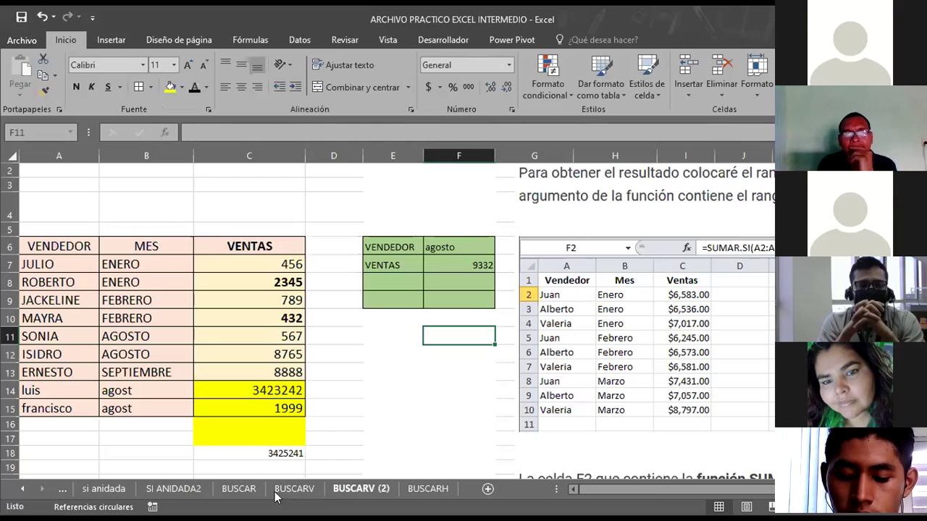
click(24, 492)
click(24, 492)
click(24, 492)
click(23, 492)
click(24, 492)
click(24, 492)
click(40, 492)
click(40, 492)
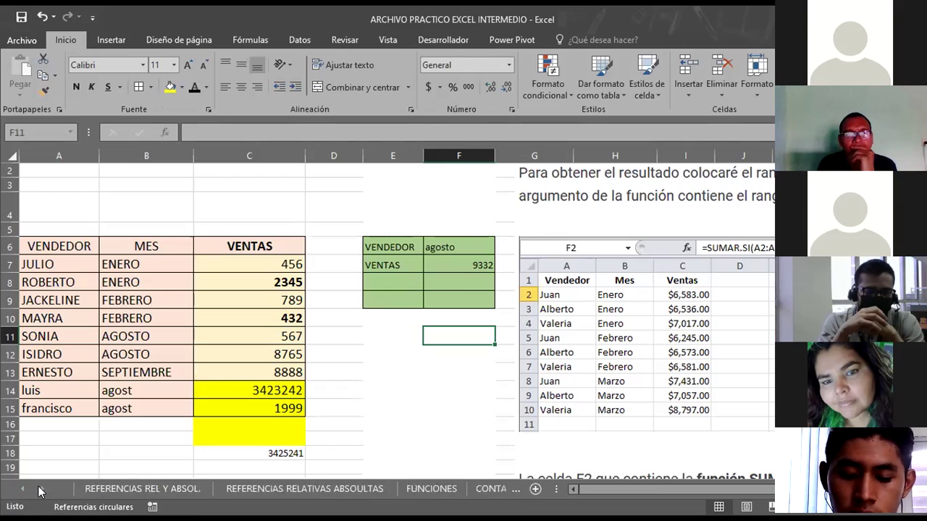
click(40, 492)
click(40, 491)
click(172, 490)
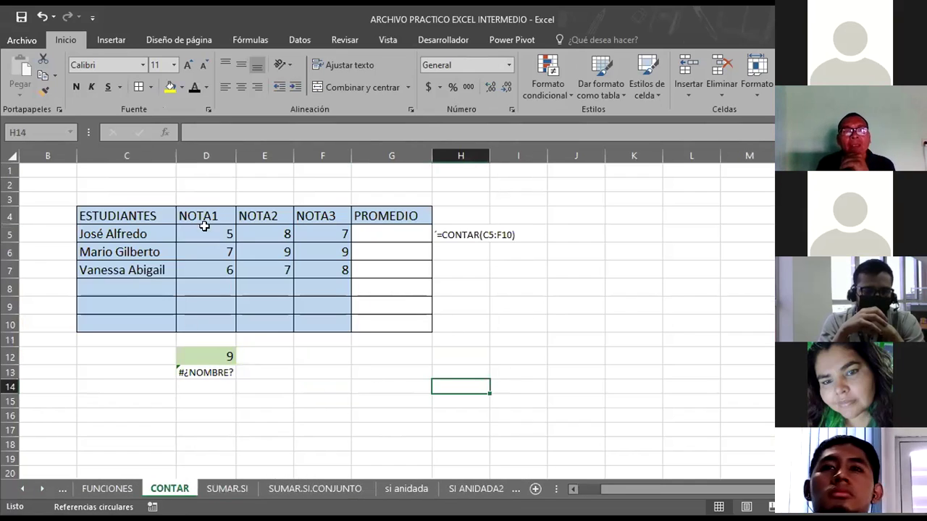
Inspect the CONTAR formulas in H5 and D12 (result 9), then select F12.
click(365, 233)
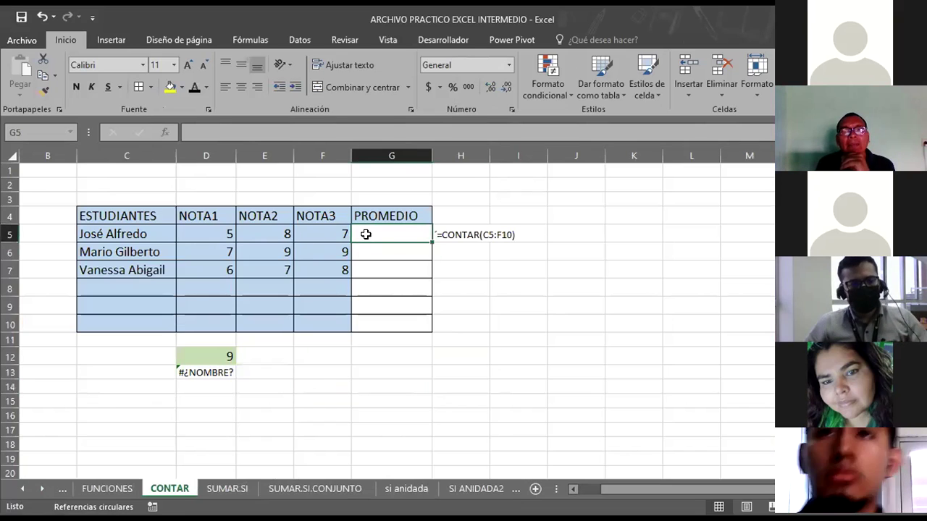
click(480, 234)
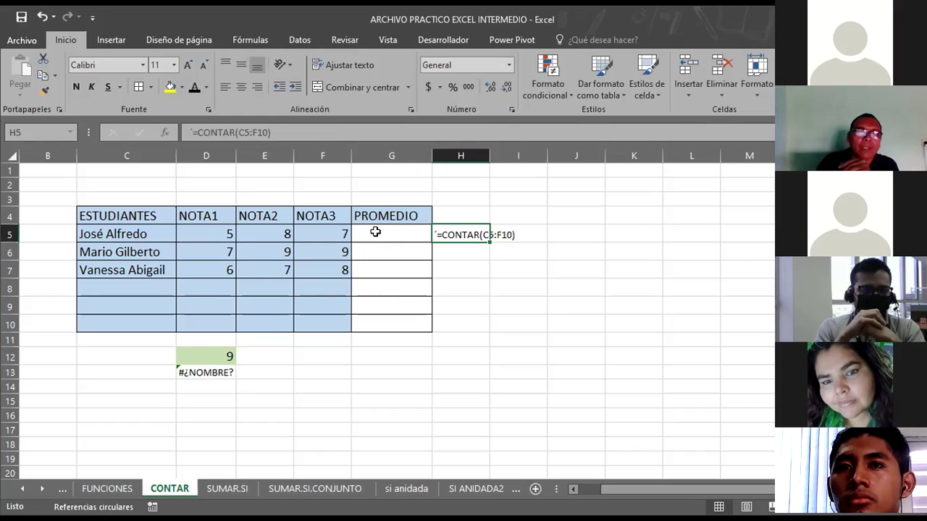
click(206, 353)
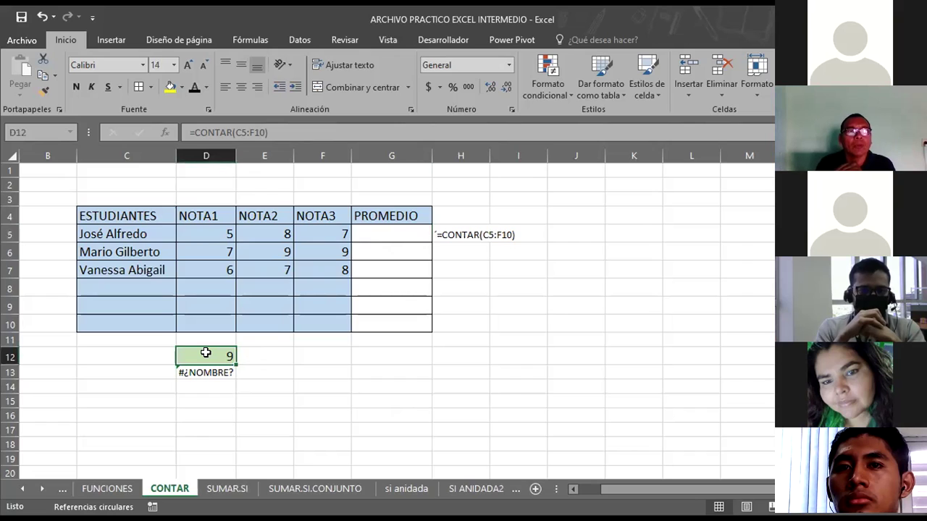
click(312, 362)
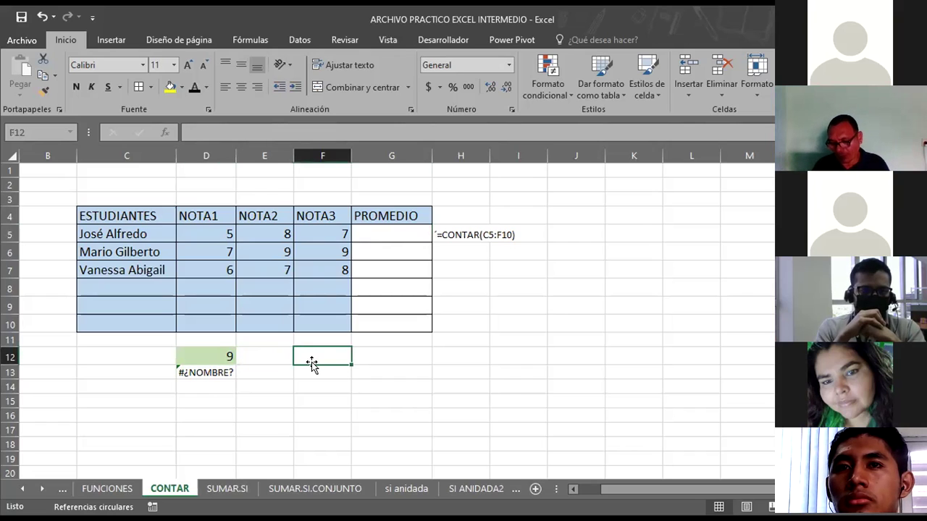
Enter =CONTAR(C5:F7) in F12 so it returns a count of 9.
text(=)
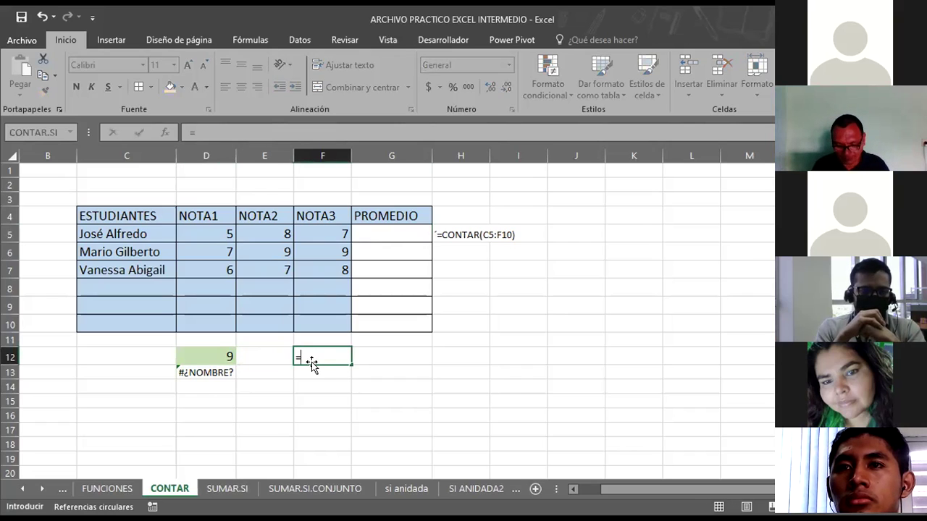
text(contar()
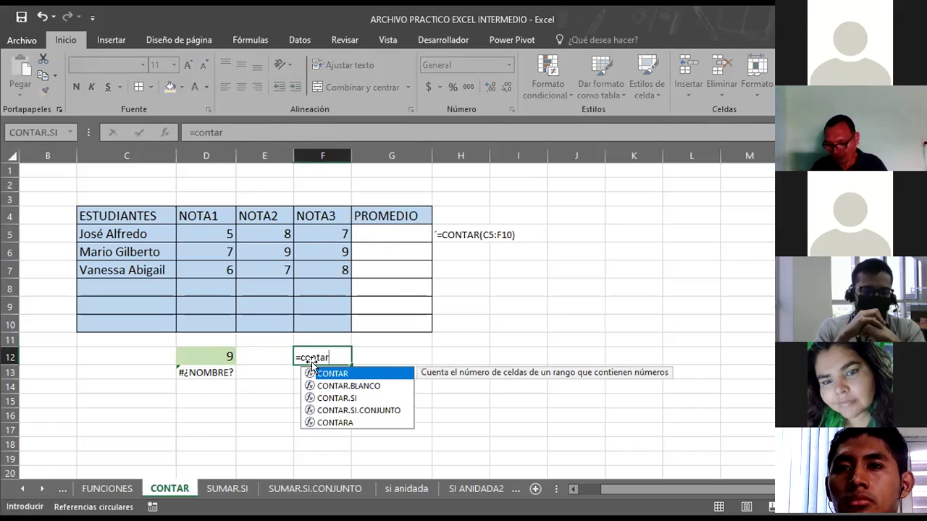
click(123, 231)
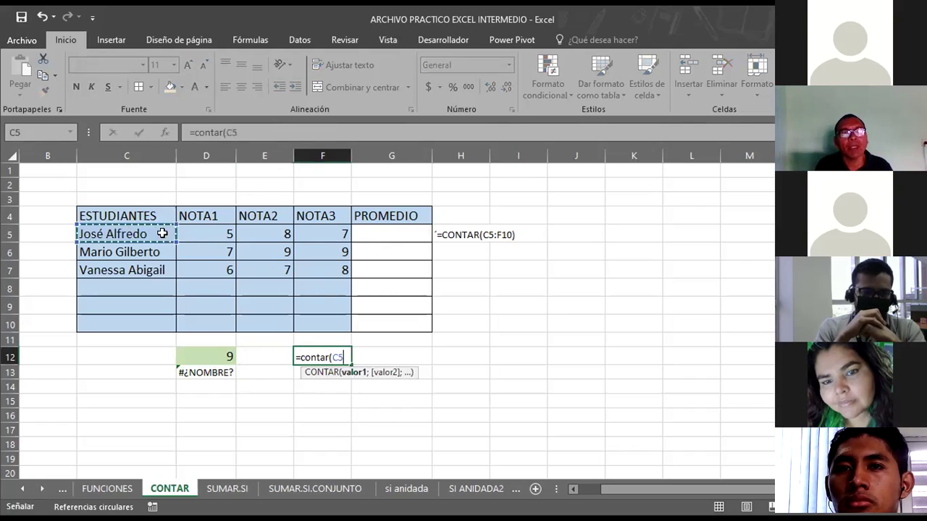
shift+click(316, 265)
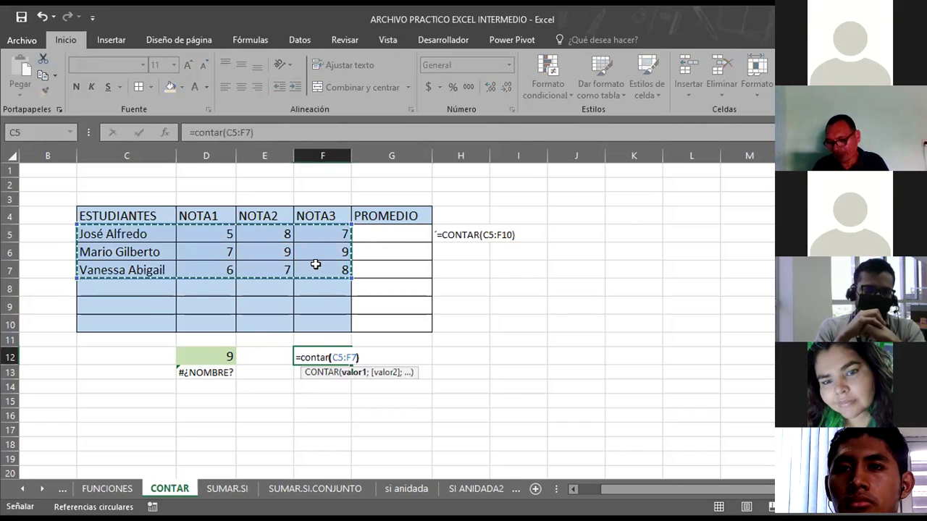
key(Return)
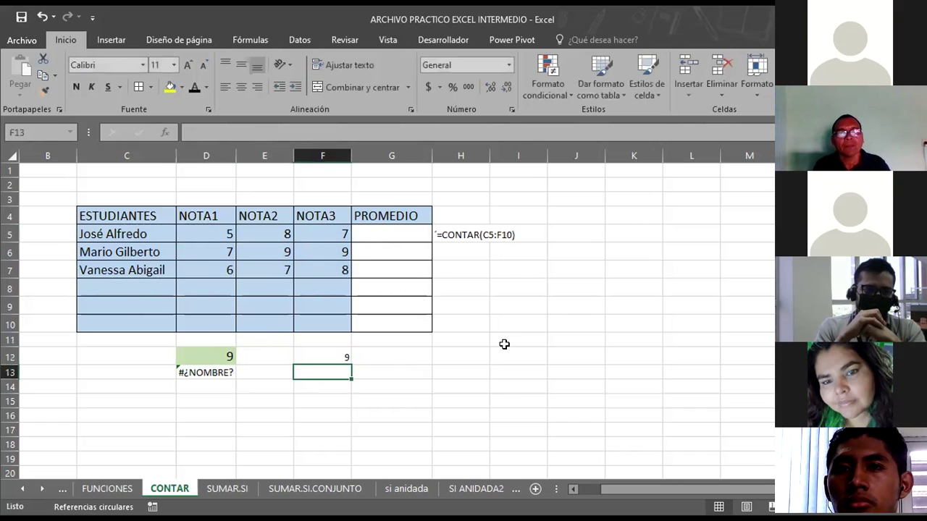
click(504, 344)
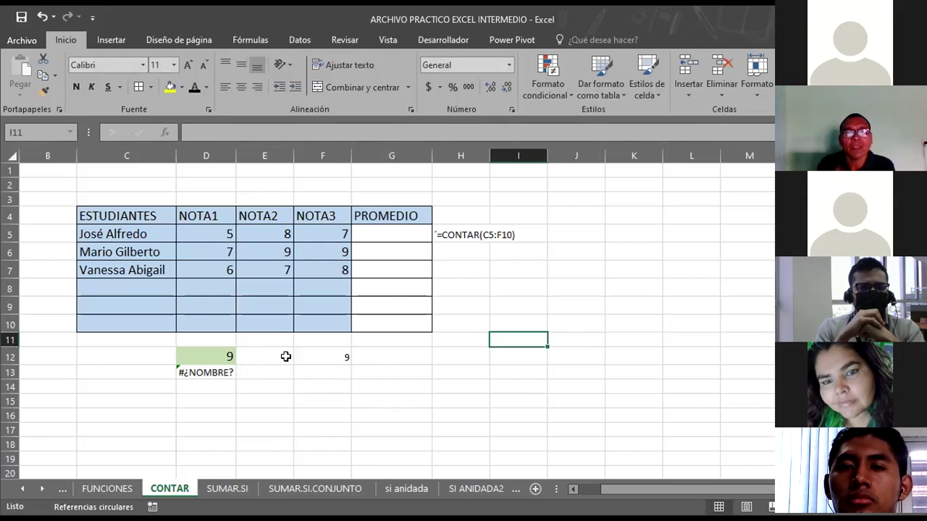
Fill cell F12 with light blue.
click(311, 358)
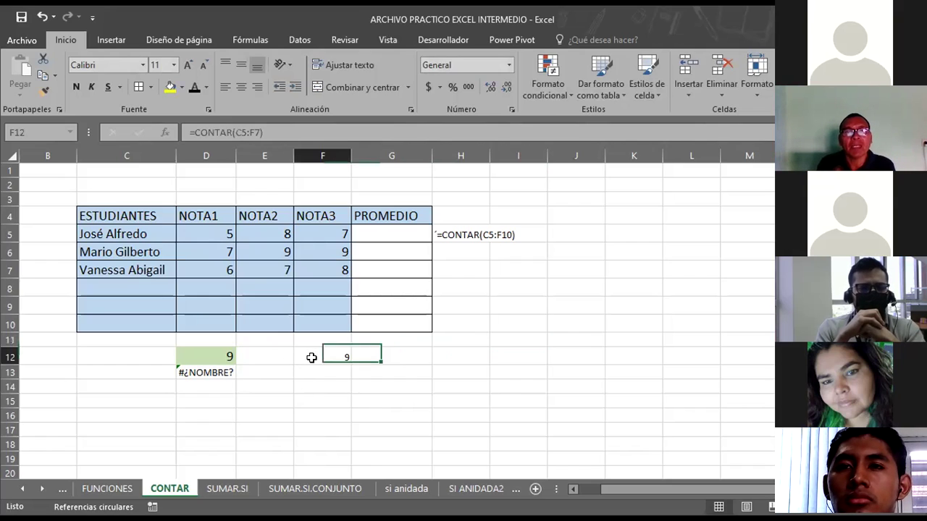
click(180, 92)
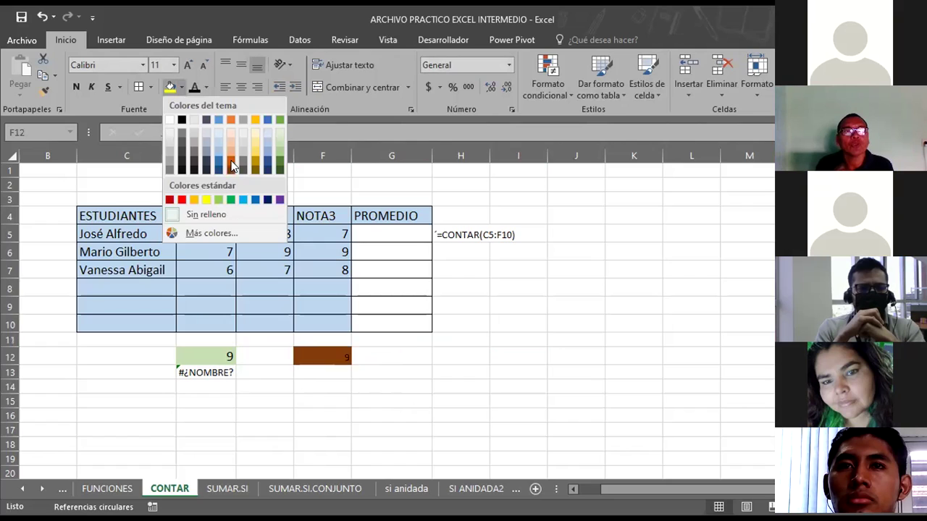
click(263, 143)
Increase F12's font size to 18 points.
click(187, 64)
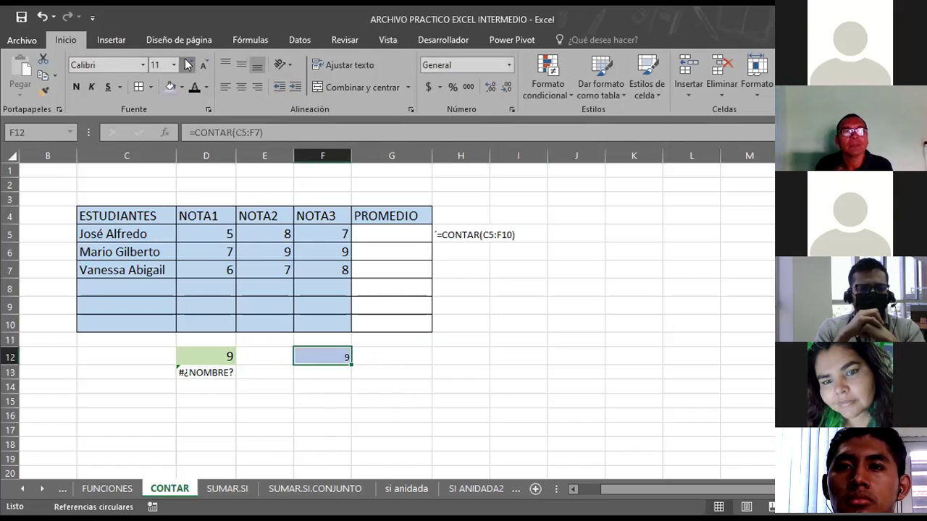
click(186, 65)
click(187, 65)
click(187, 65)
click(459, 391)
click(323, 357)
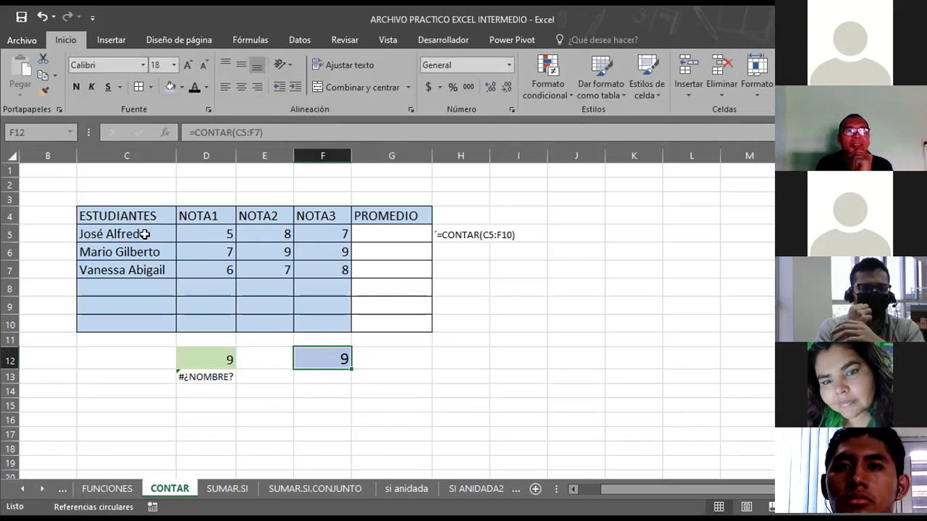
drag(130, 232, 123, 322)
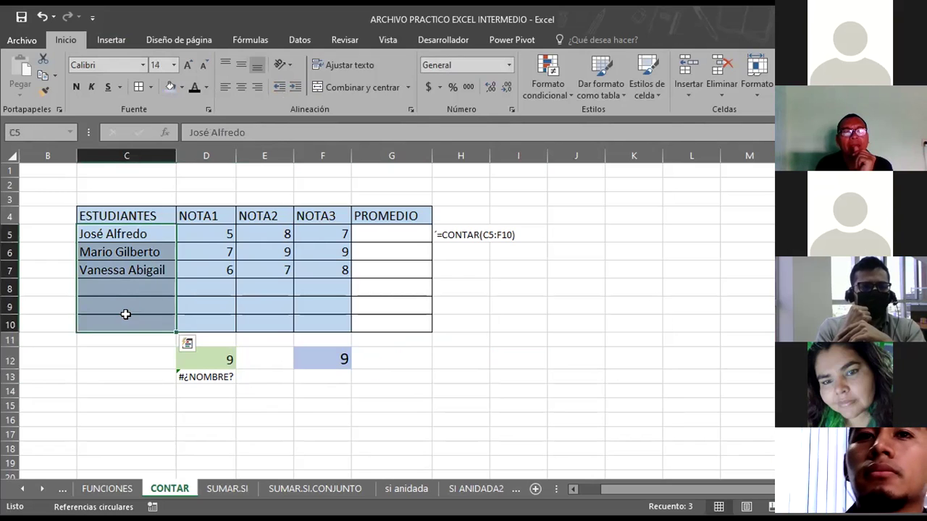
click(327, 357)
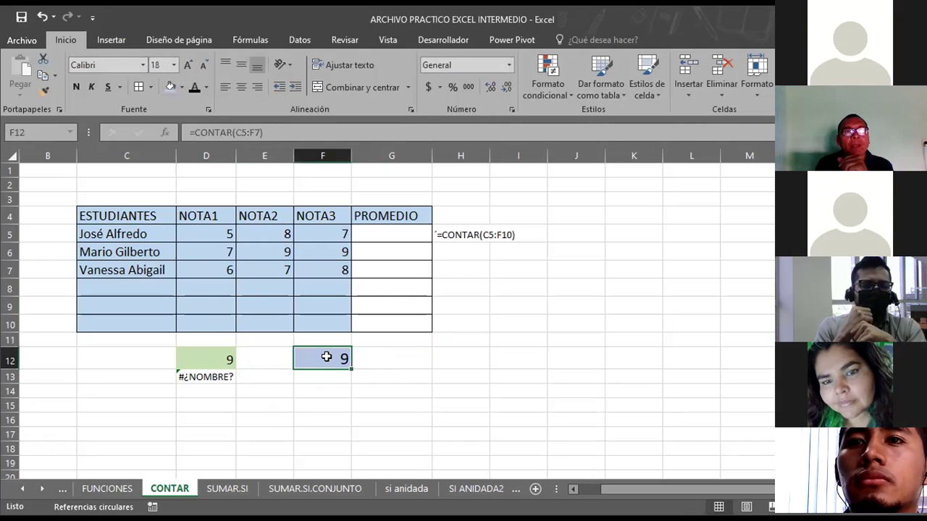
Replace the third student's name in C7 with the number 4.
click(325, 270)
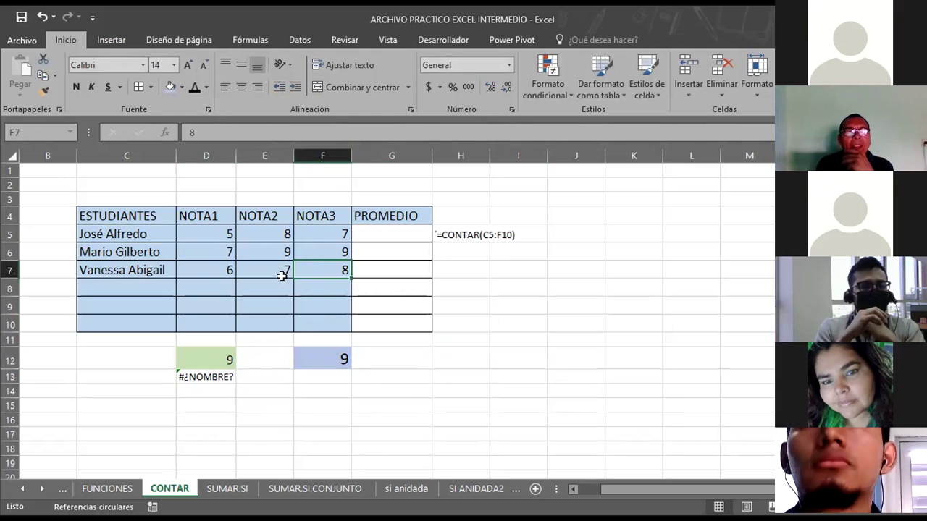
click(120, 270)
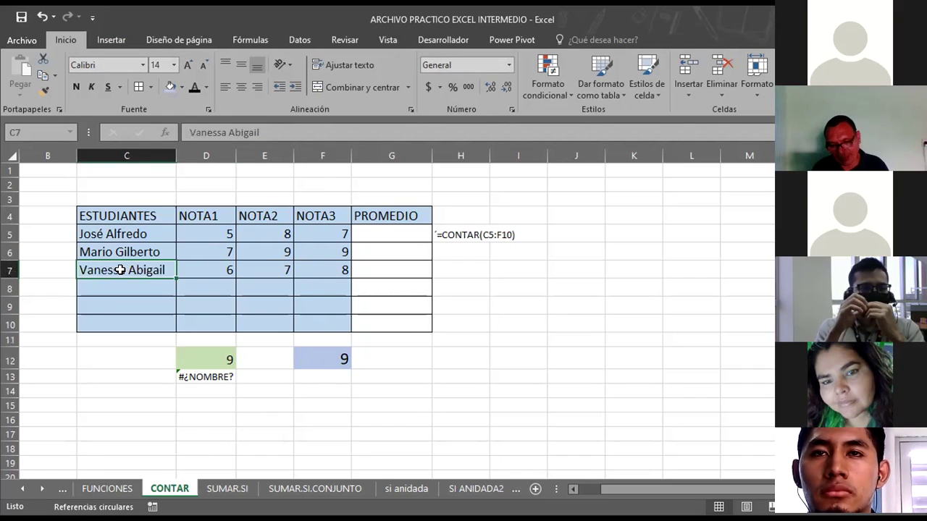
text(4)
key(Return)
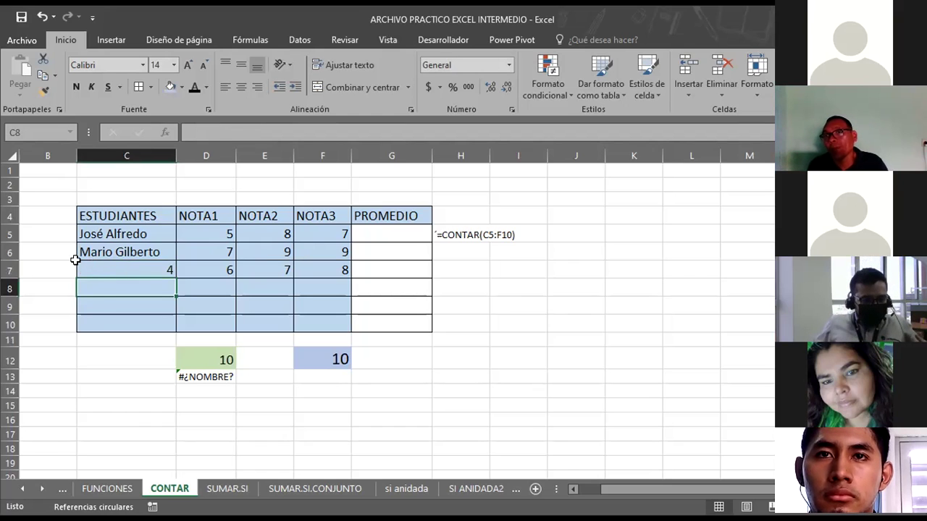
Overwrite the first student's name in C5 with 89, then change it to 1.
click(110, 232)
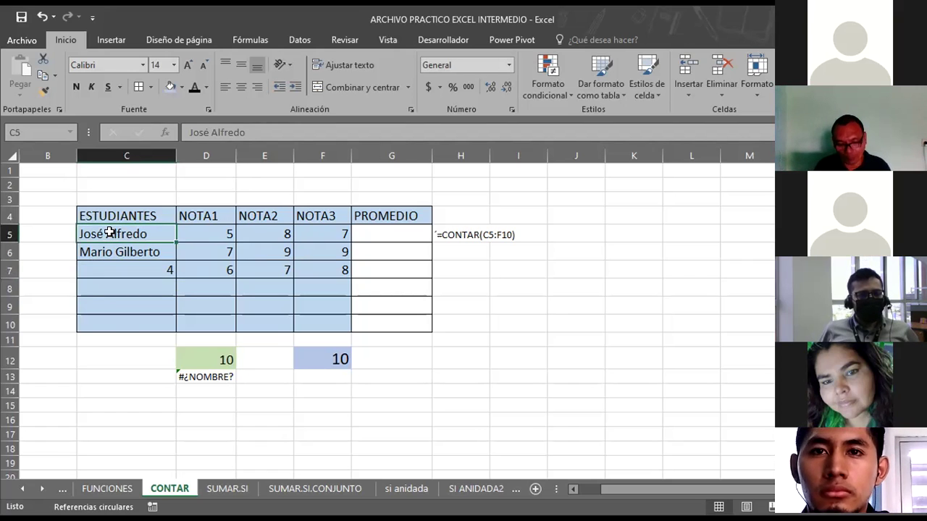
text(89)
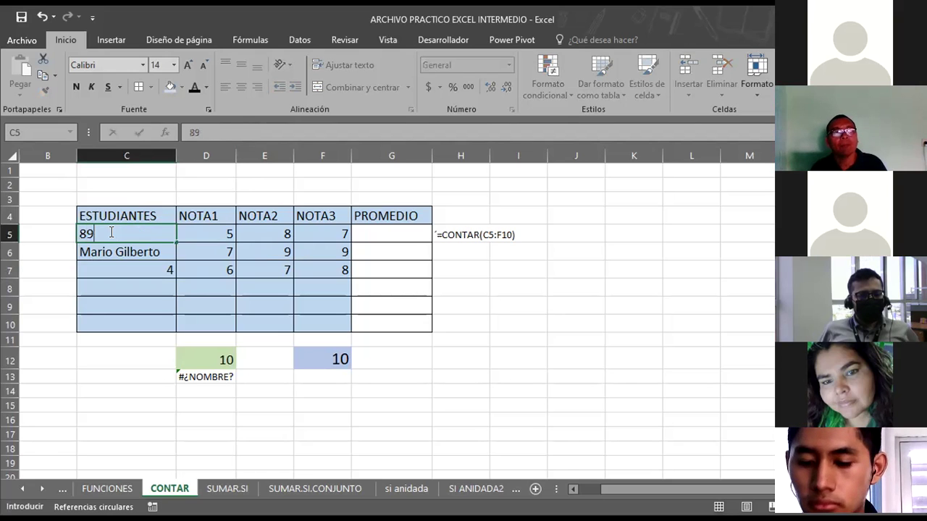
key(Return)
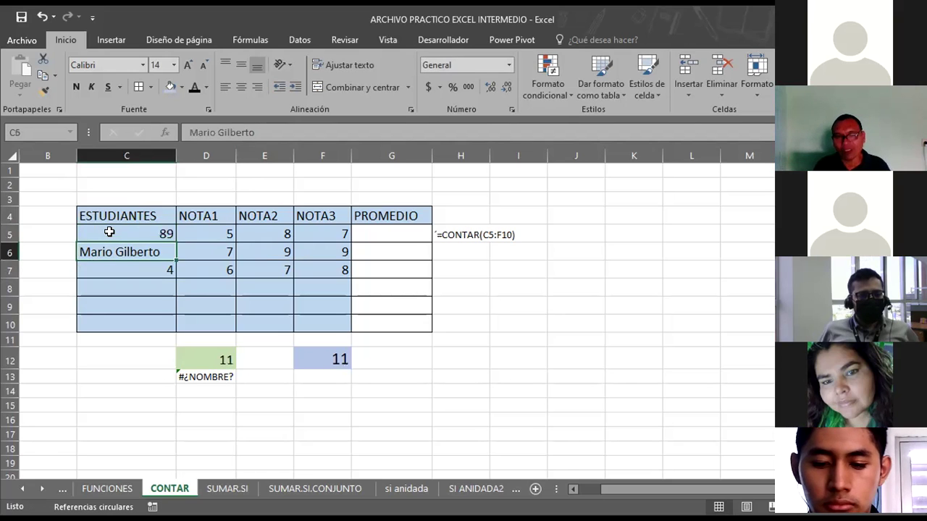
click(109, 231)
text(1)
key(Return)
Set C5 to 6 and the next score to 8, then check F12 reads 12.
click(109, 232)
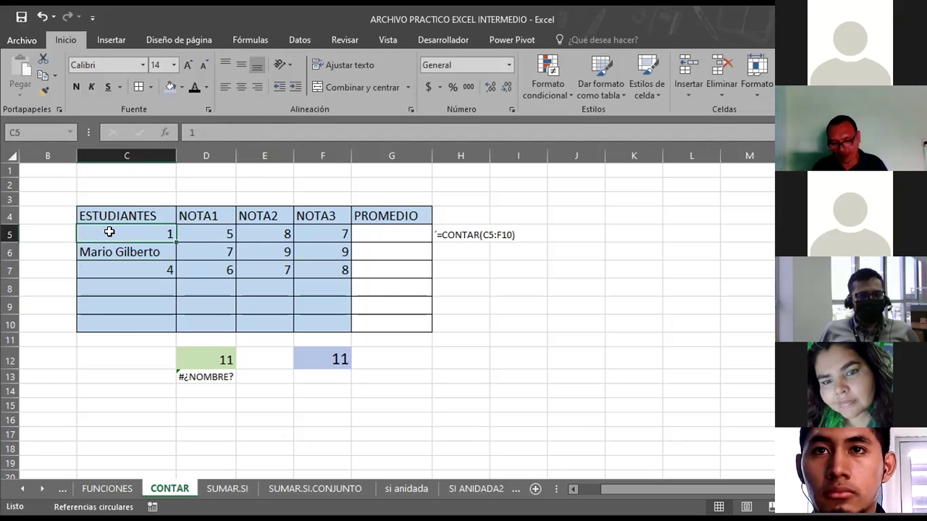
text(6)
key(Return)
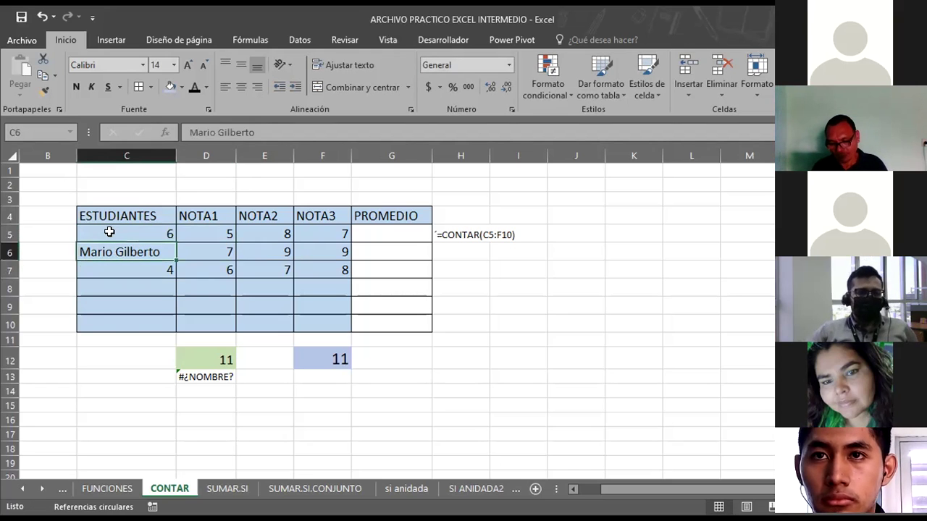
text(8)
key(Return)
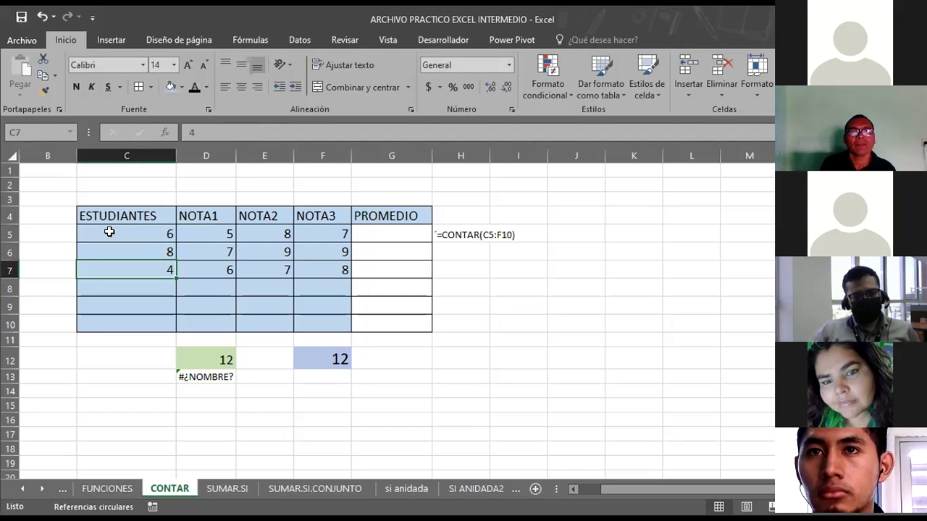
click(491, 318)
click(340, 362)
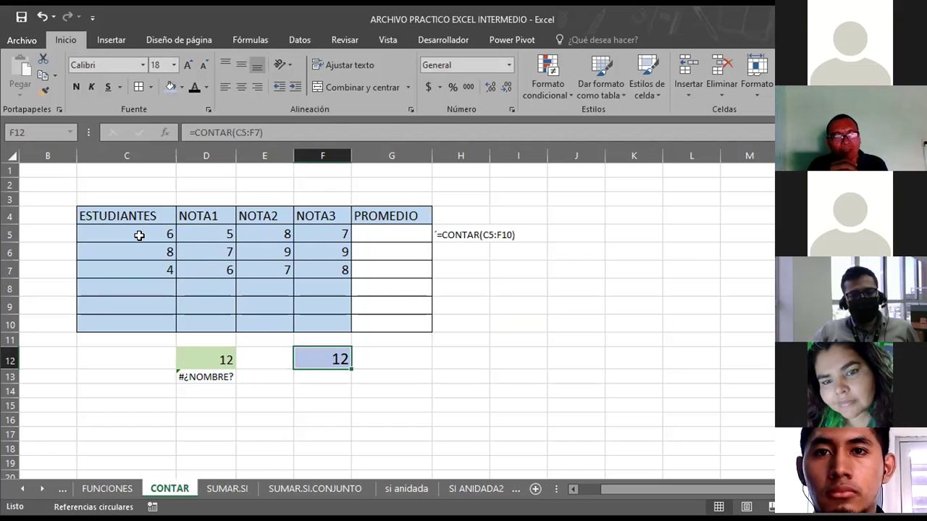
Overwrite F12's formula with fr234, then undo to restore the count.
key(F2)
text(fr234)
key(Return)
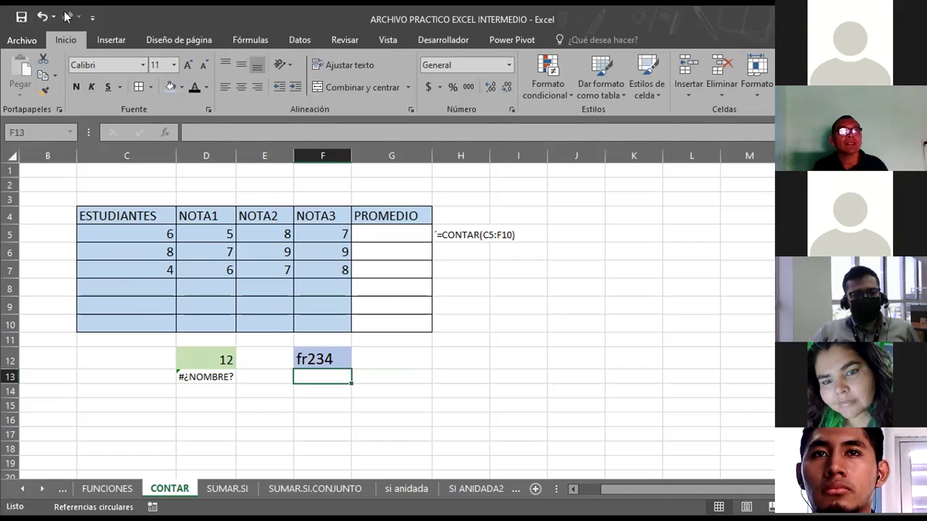
click(41, 16)
click(389, 361)
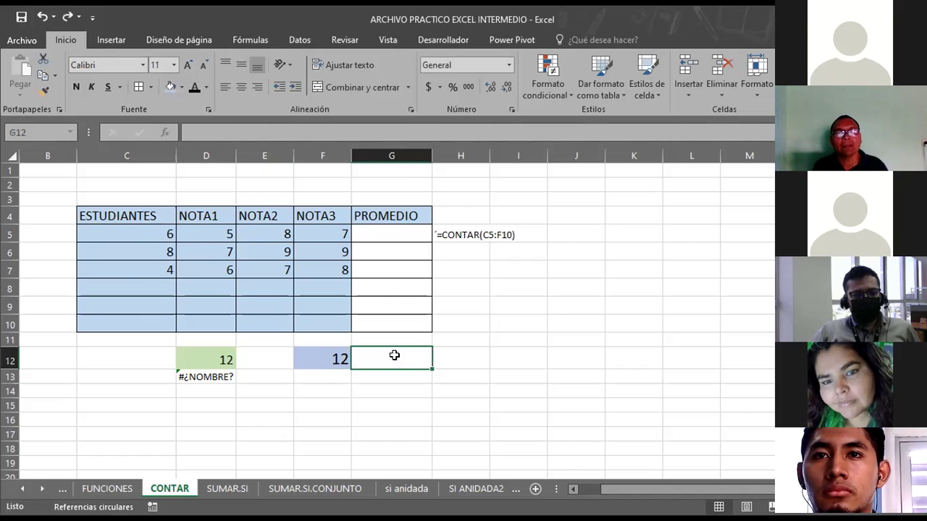
Enter the text 342fsdfsd in C5, dropping both counts to 11, then switch to PowerPoint.
click(133, 229)
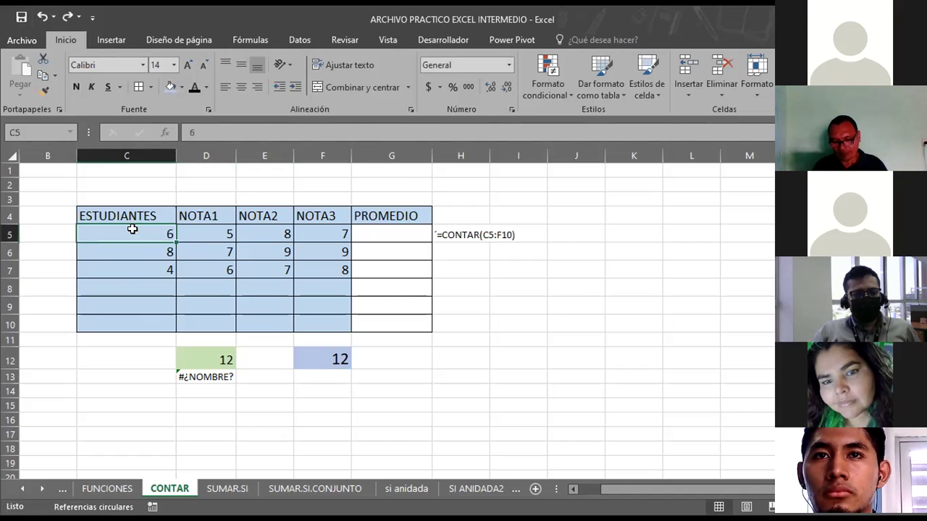
text(342fsdfsd)
key(Return)
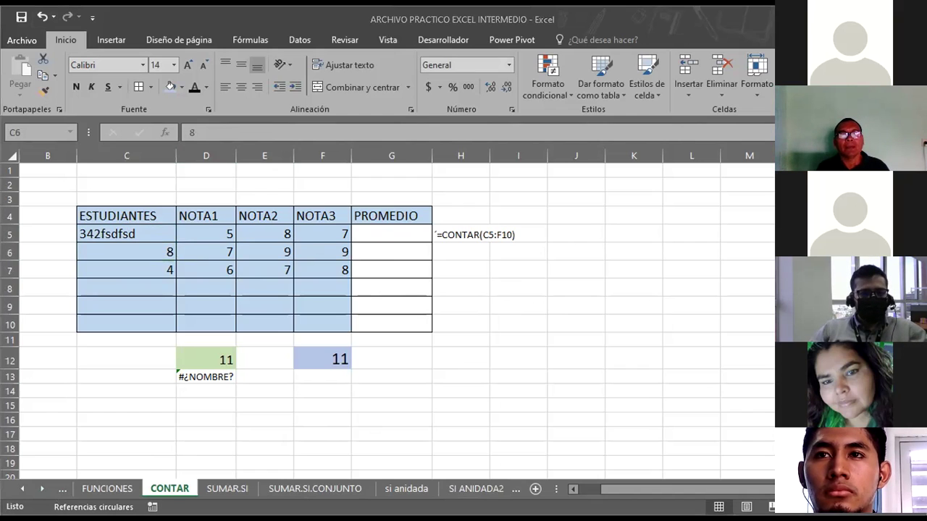
key(alt+Tab)
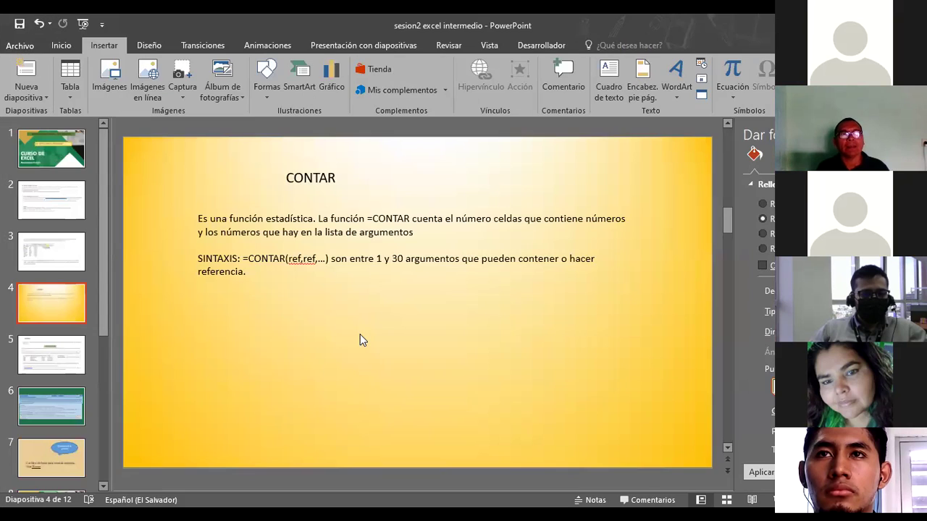
Browse the slides to slide 5 and back to SUMAR.SI on slide 3, then return to Excel.
scroll(362, 341, down, 2)
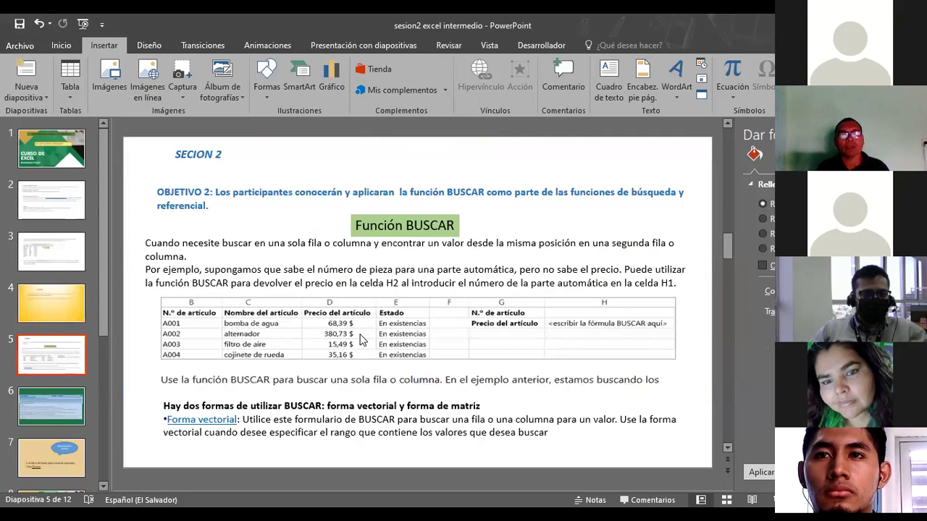
scroll(362, 340, up, 1)
scroll(362, 341, up, 1)
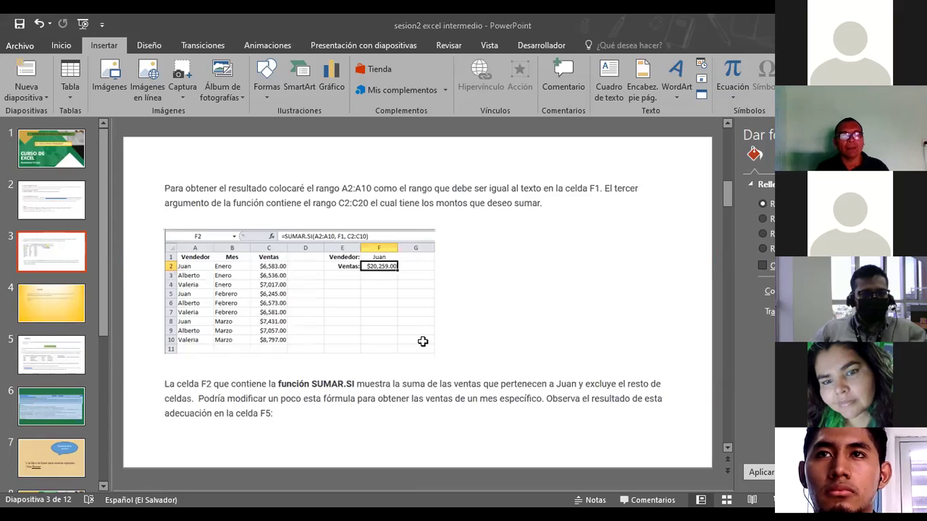
key(alt+Tab)
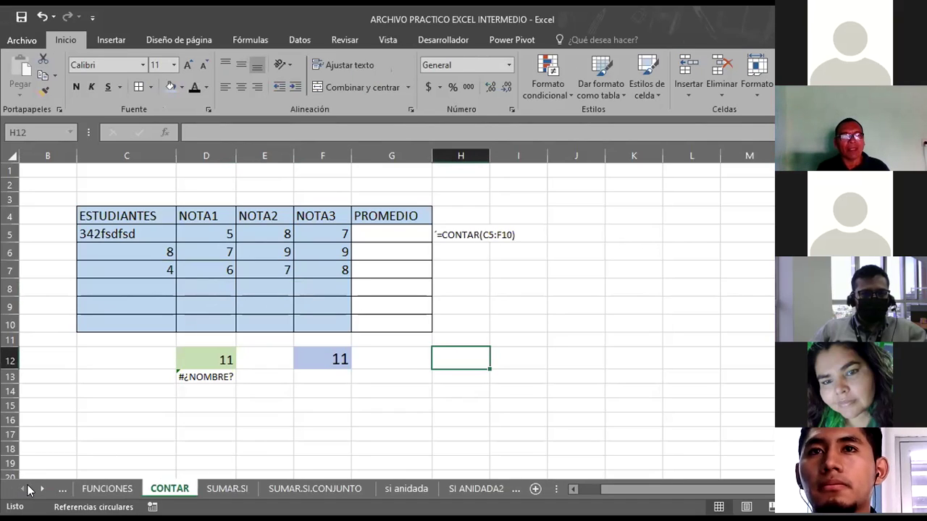
click(41, 489)
click(41, 489)
click(42, 490)
click(41, 490)
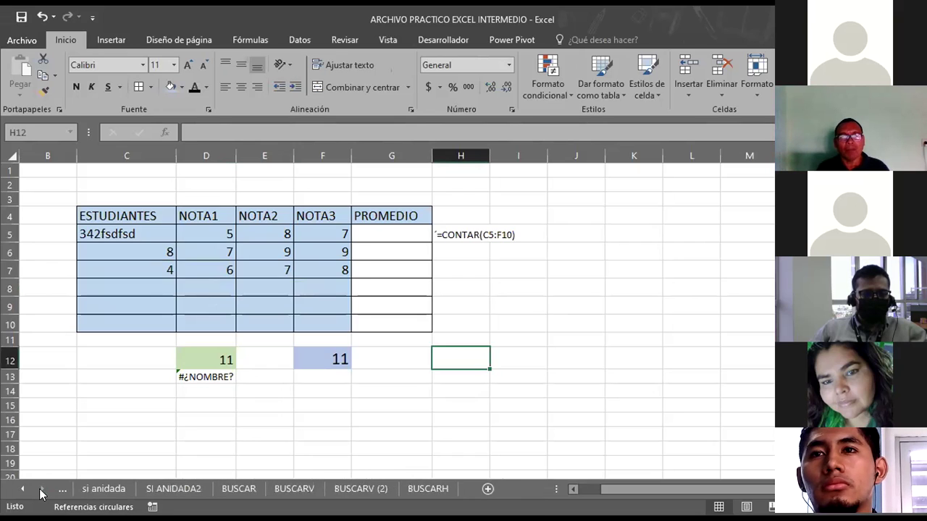
click(20, 489)
click(20, 490)
click(21, 490)
click(20, 490)
click(20, 491)
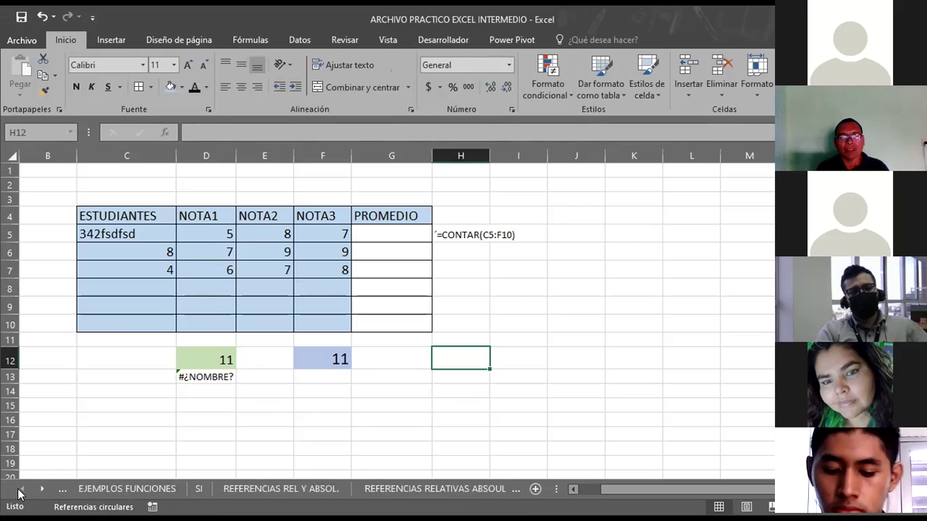
click(38, 491)
click(38, 491)
click(39, 490)
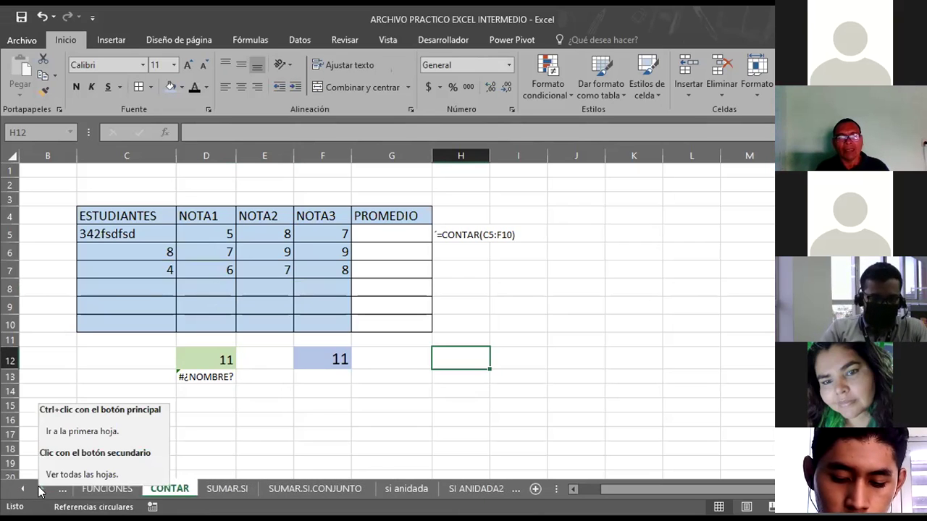
click(107, 489)
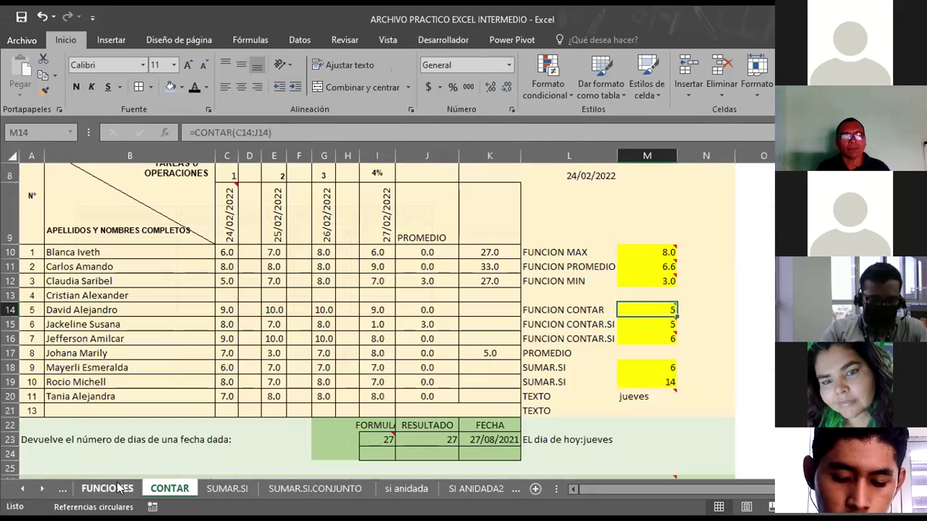
click(578, 336)
click(584, 325)
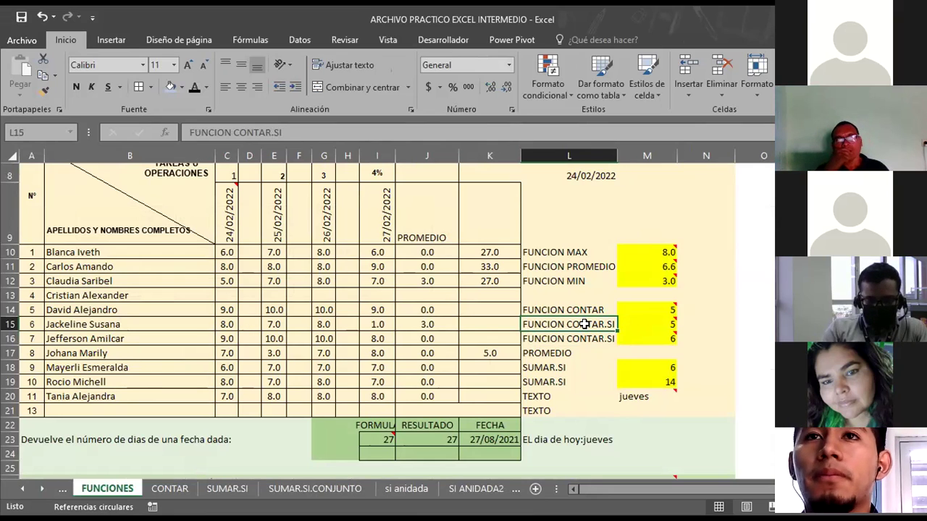
click(656, 323)
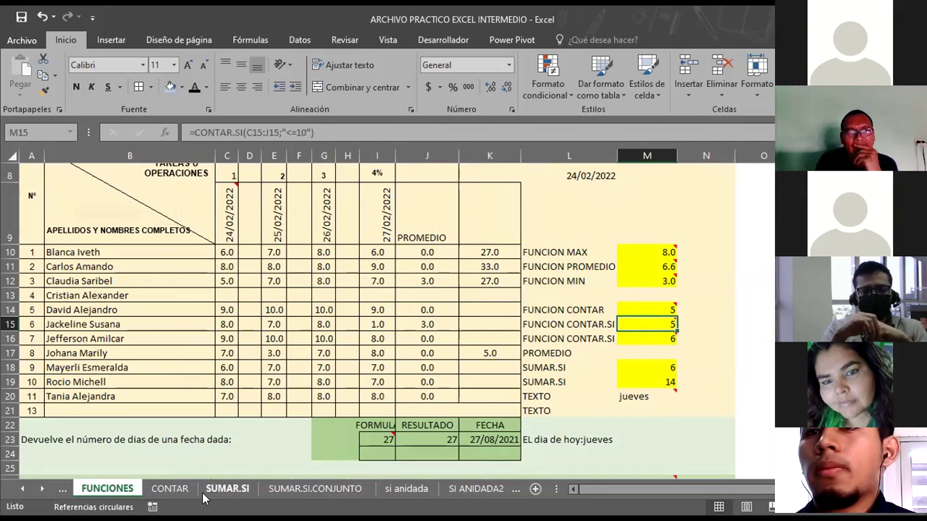
click(166, 492)
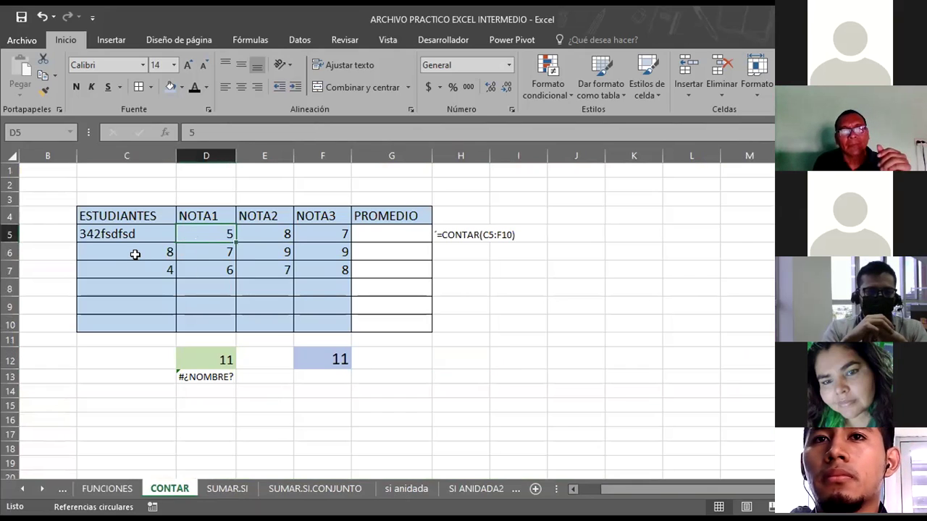
Set the scores in D5, E5 and F6 to 0.
click(135, 255)
click(191, 231)
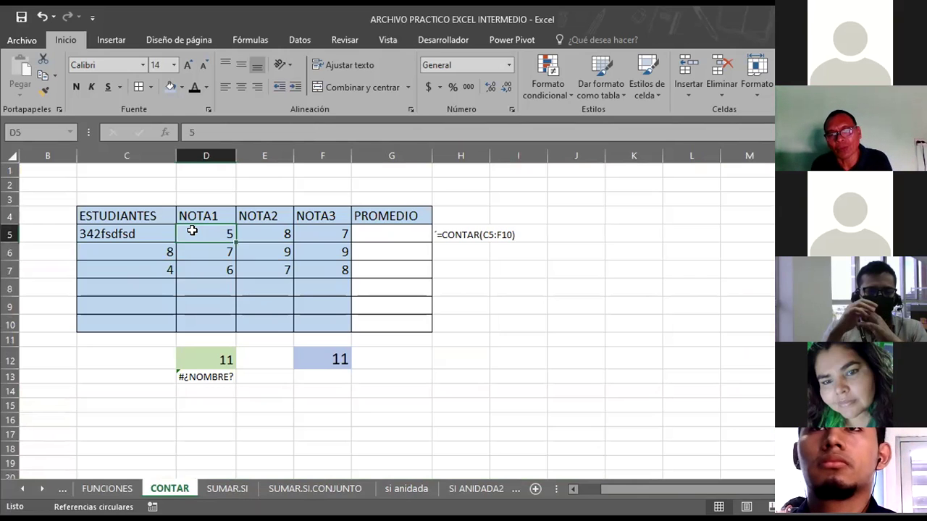
text(0)
key(Return)
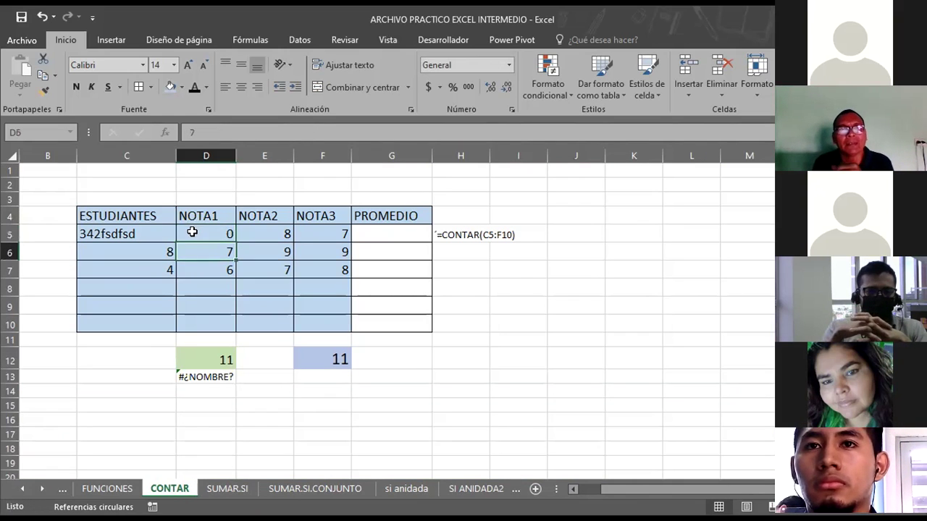
click(280, 231)
text(0)
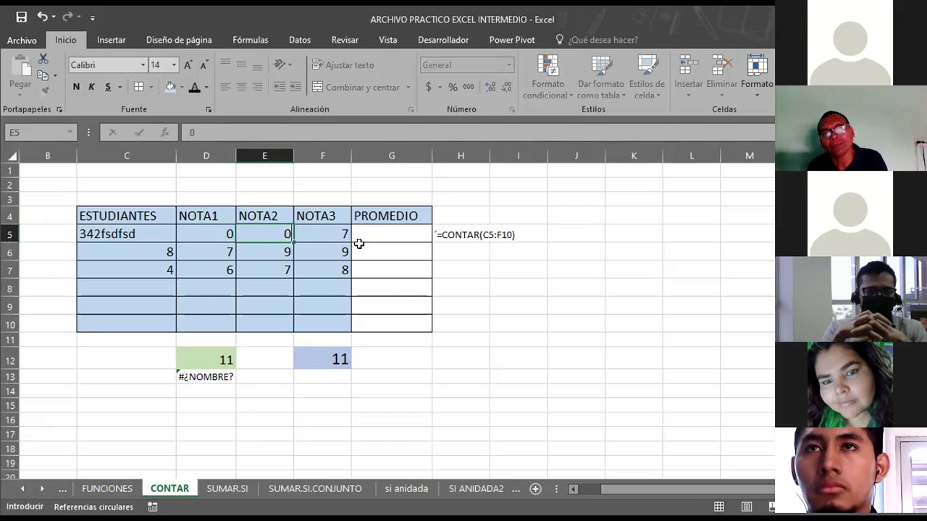
click(316, 246)
text(0)
click(399, 299)
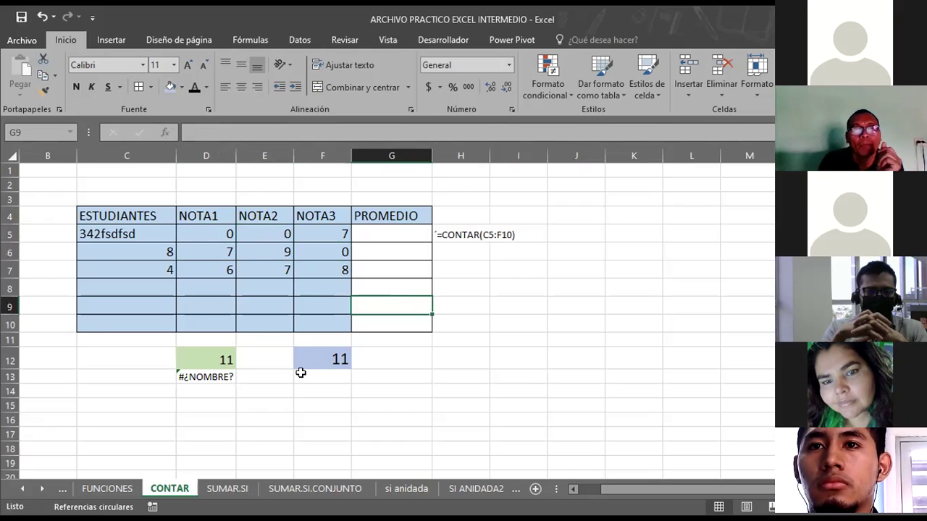
Replace C5's text with 0 so the counts read 12, then open the FUNCIONES sheet.
click(159, 236)
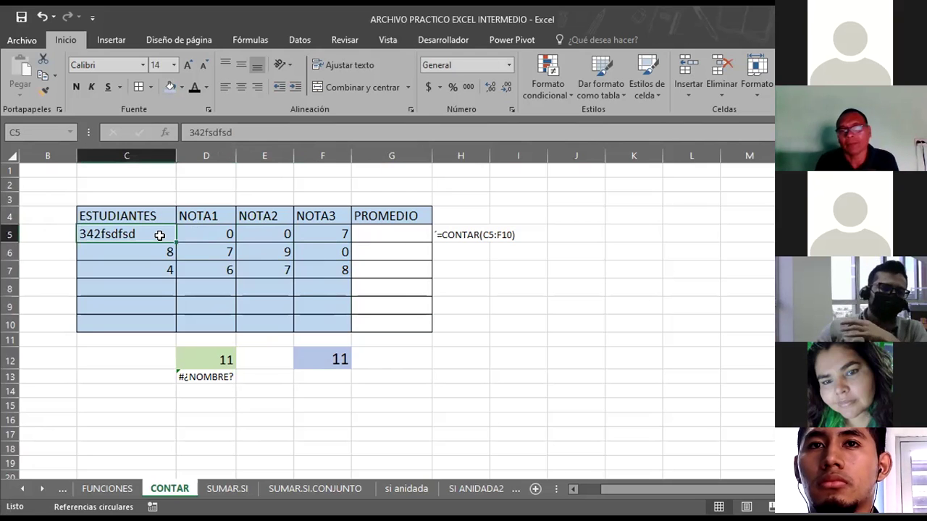
key(Delete)
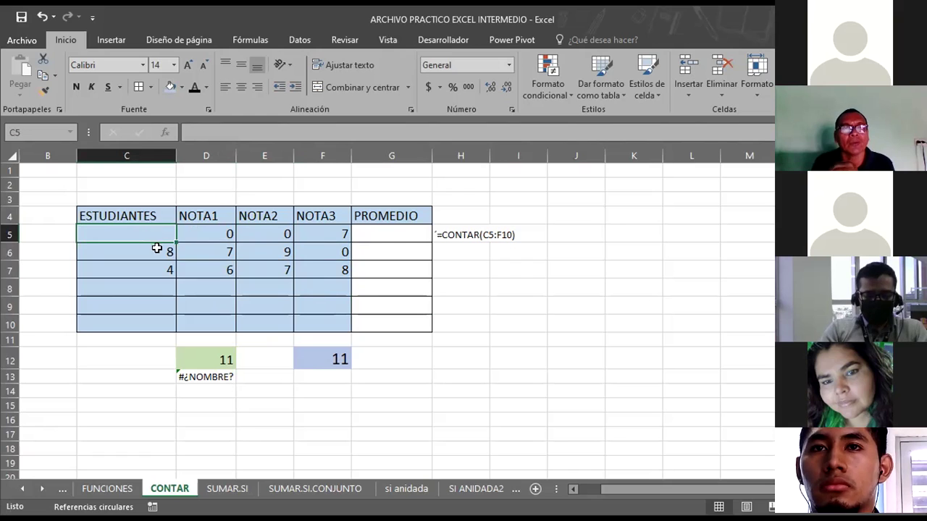
text(0)
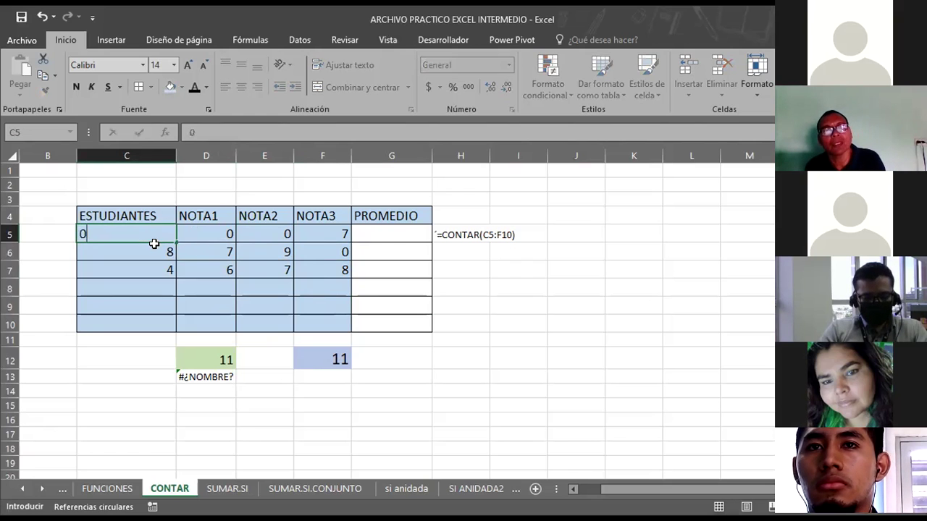
click(315, 265)
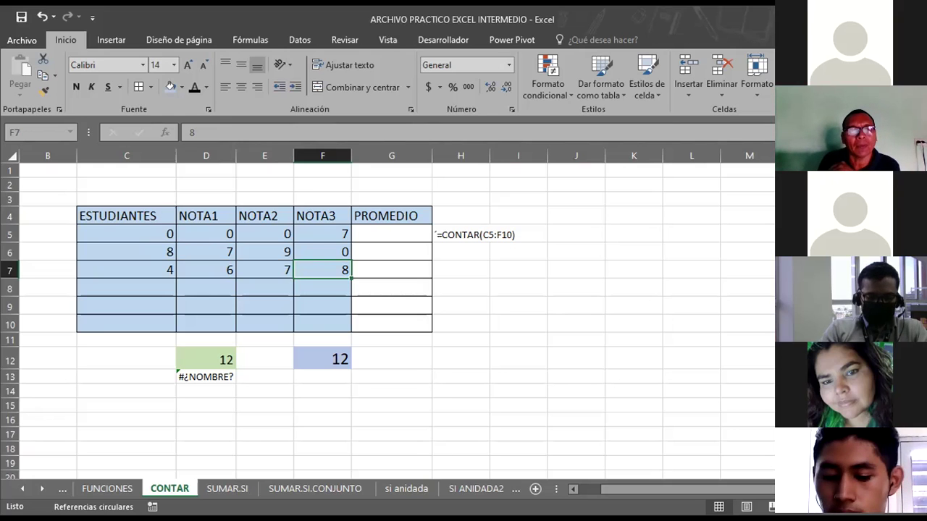
click(107, 488)
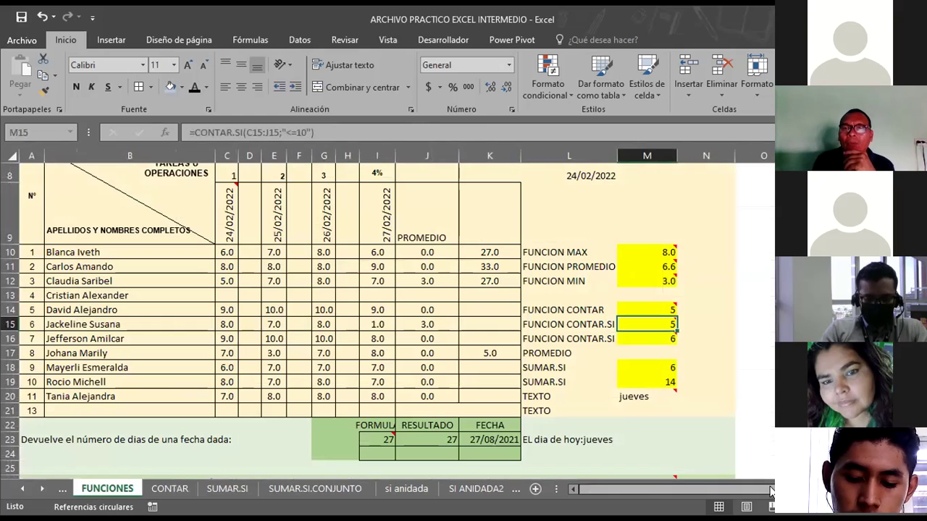
drag(771, 491, 764, 491)
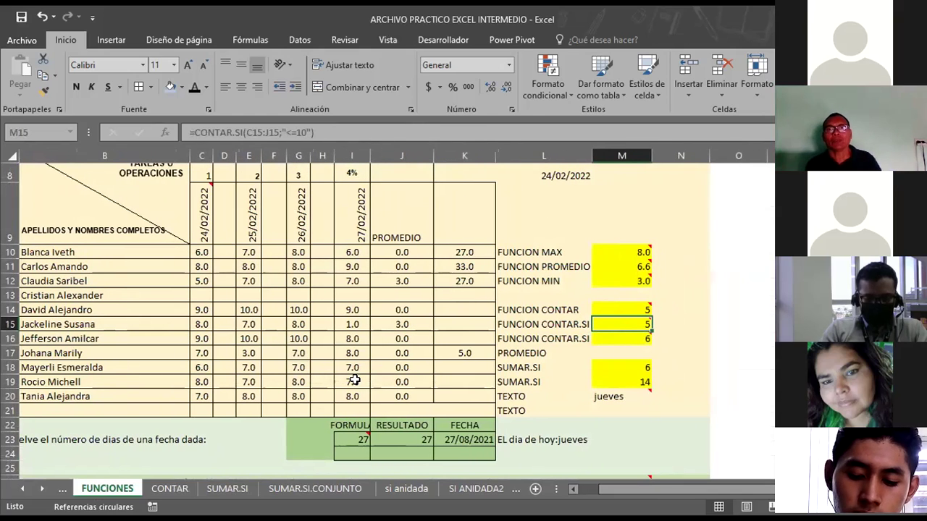
click(615, 309)
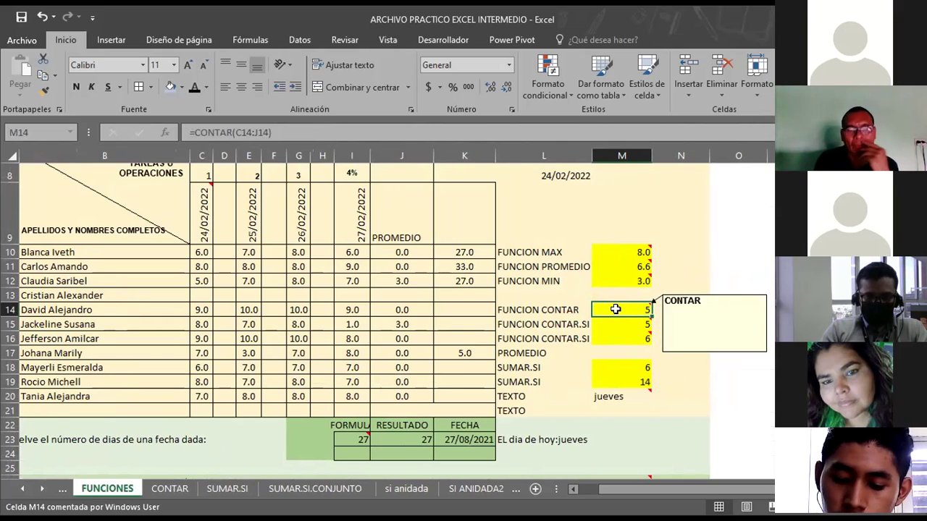
double_click(616, 309)
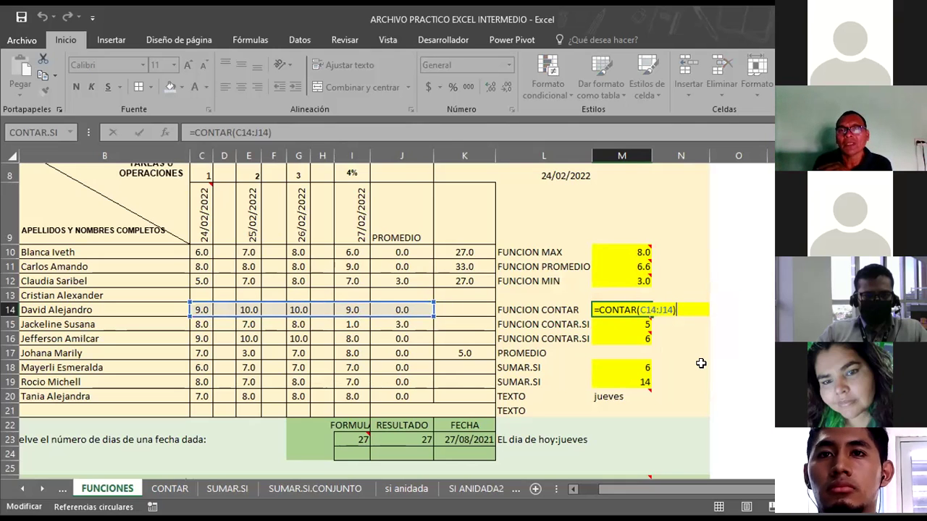
key(ctrl+Return)
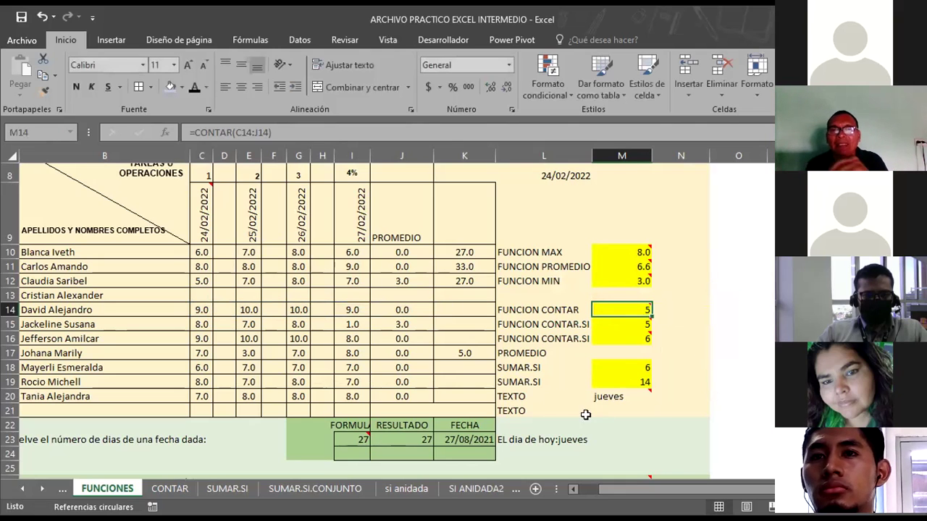
click(610, 323)
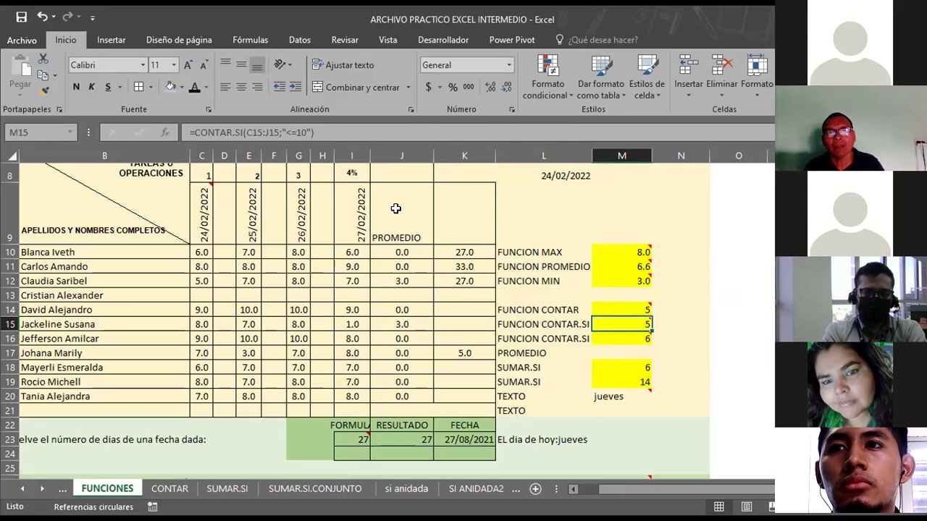
Edit M15's CONTAR.SI criterion to count C15:J15 scores of at least 10.
click(289, 128)
text(>)
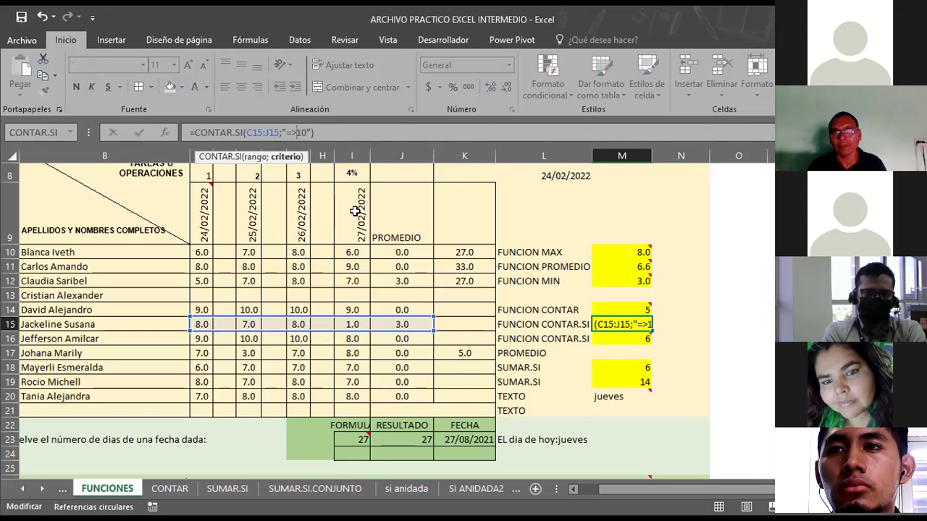
key(Return)
click(585, 325)
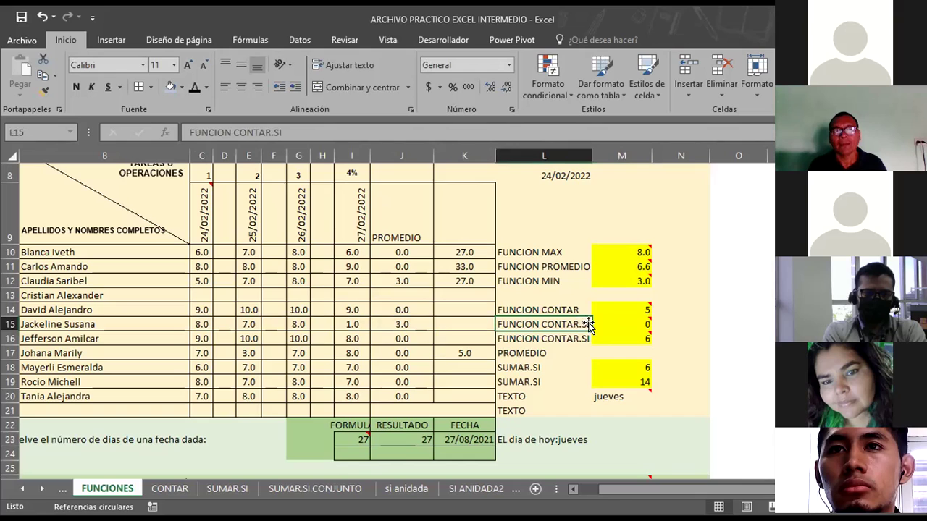
click(620, 321)
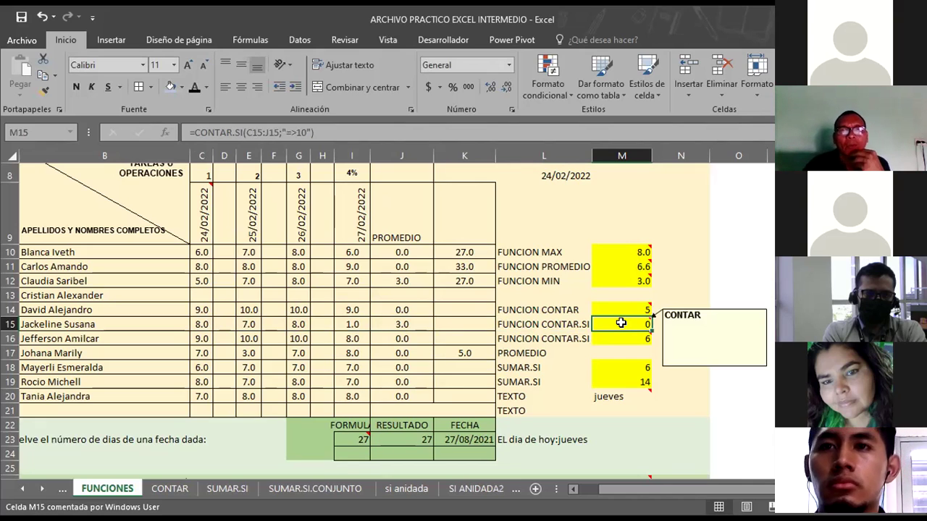
Shade the row 15 scores C15:J15 light blue.
drag(197, 325, 398, 329)
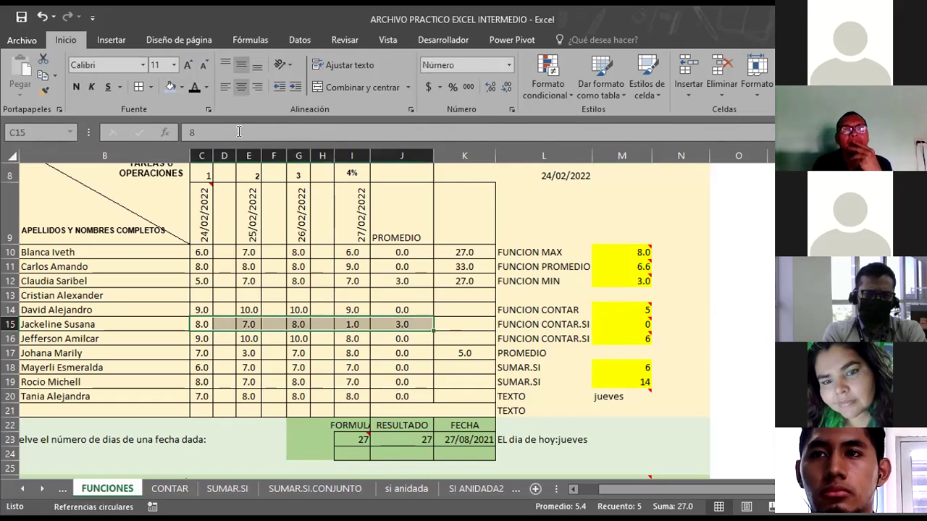
click(168, 86)
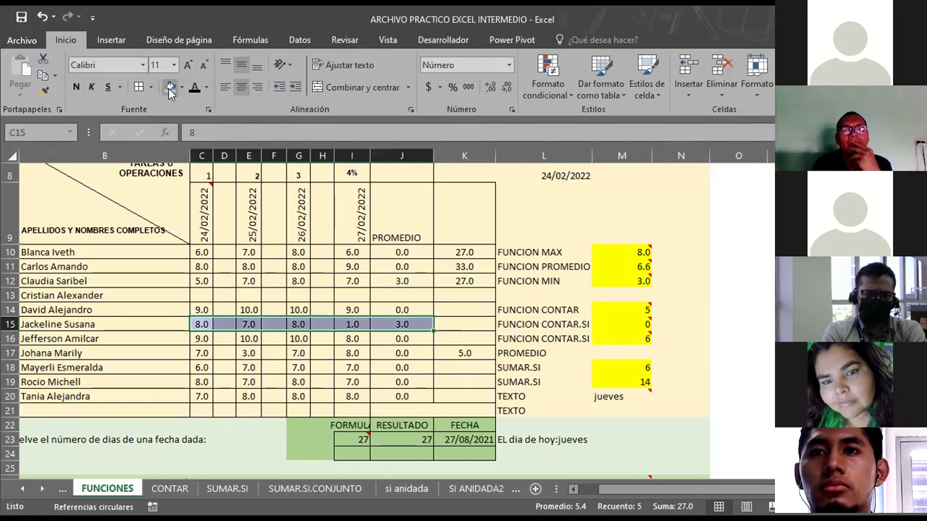
click(459, 323)
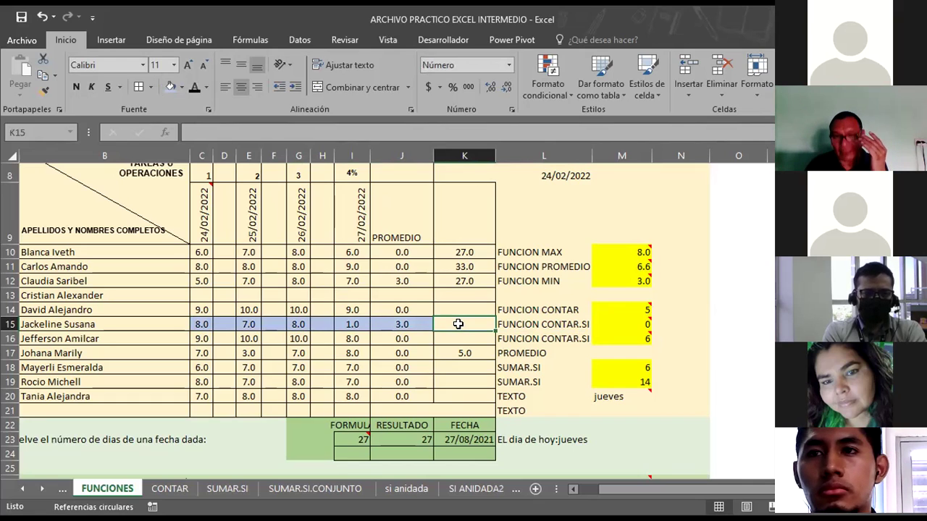
Enter 10 in C15 and recommit M15's count formula to recalculate it.
key(Left)
key(Left)
key(Left)
key(Left)
key(Left)
key(Left)
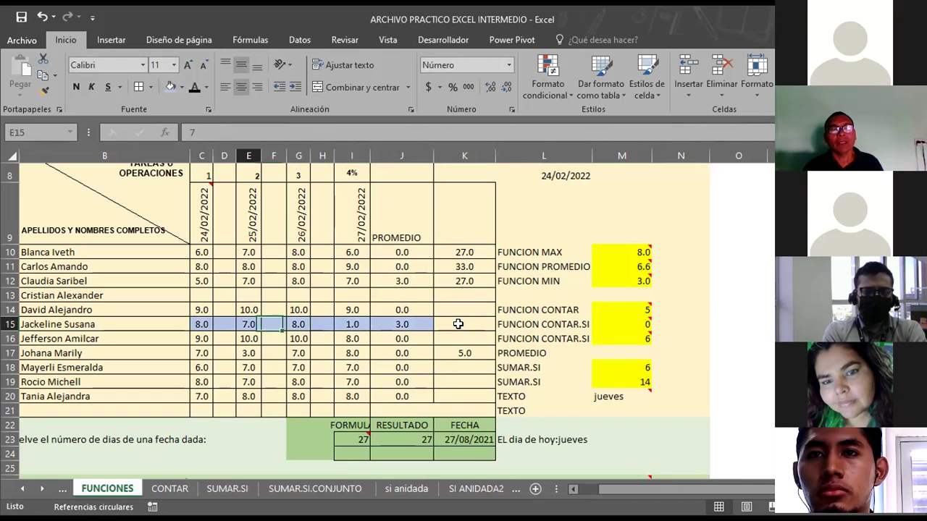
key(Left)
key(Left)
text(10)
key(Right)
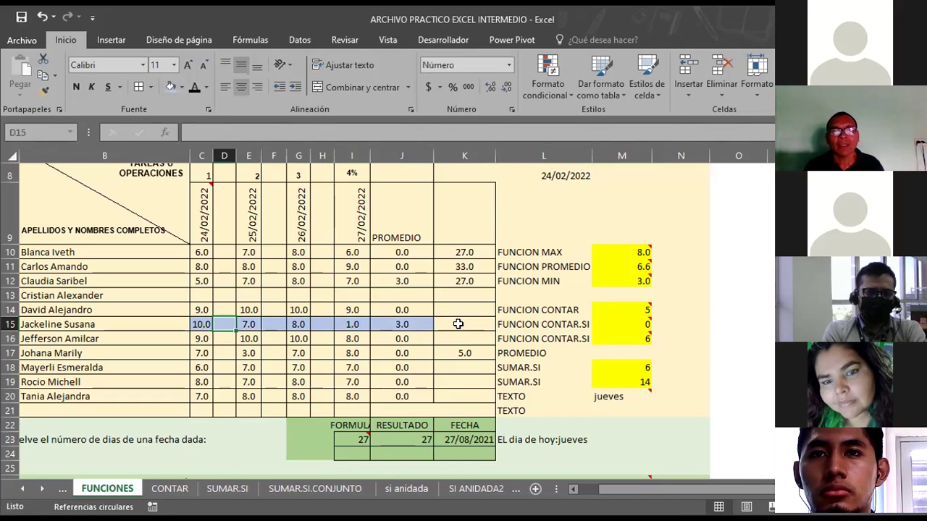
click(642, 326)
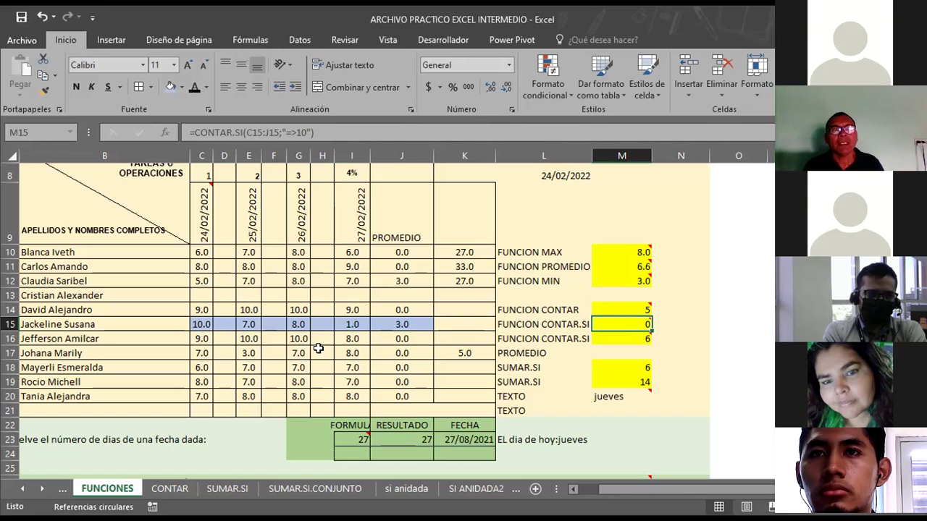
mouse_move(616, 322)
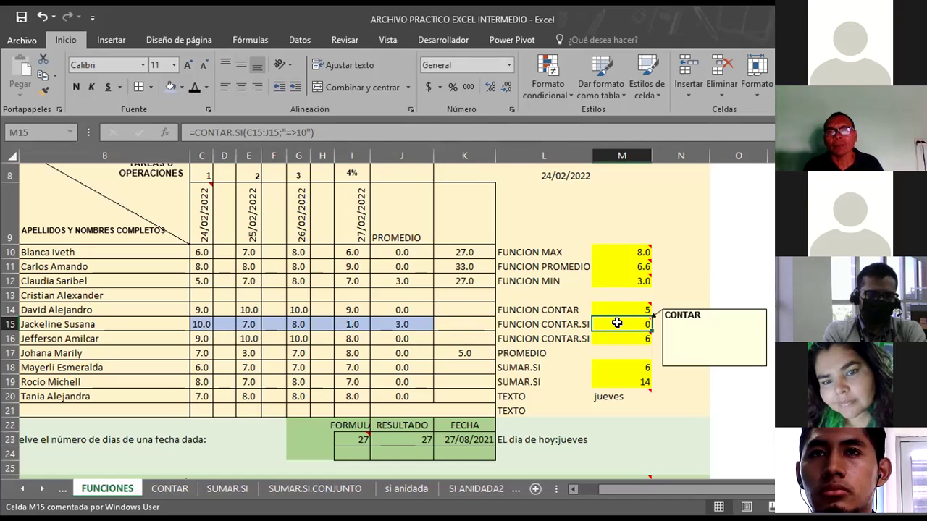
click(337, 132)
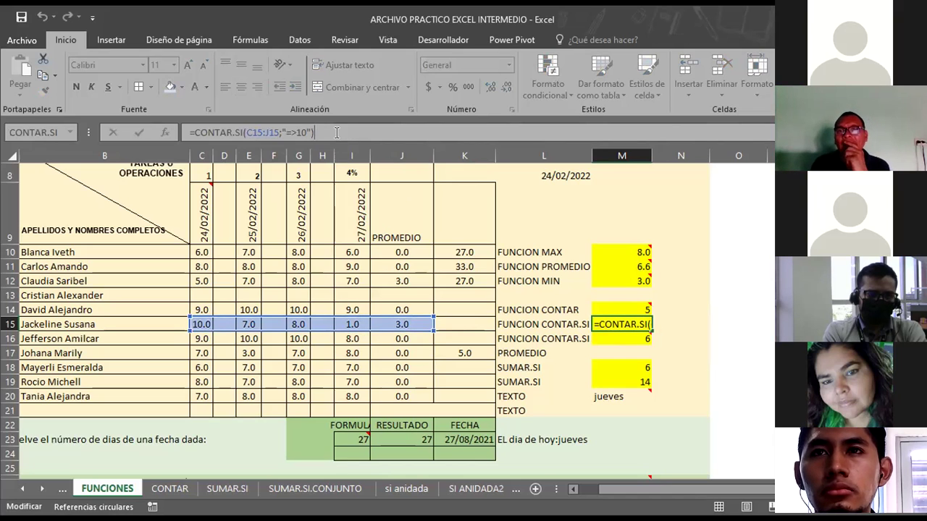
key(ctrl+Return)
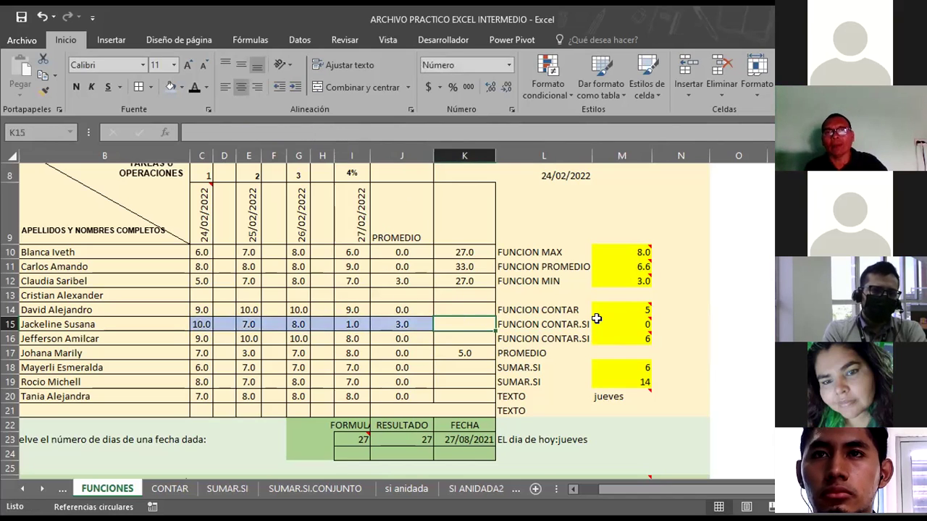
mouse_move(615, 322)
Change the E15 score to 11 and check the count in M15.
click(246, 323)
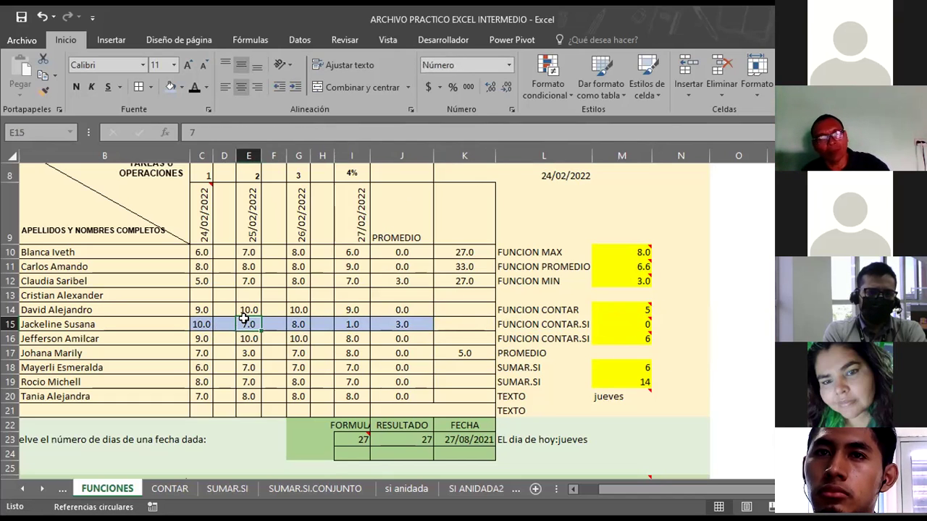
text(11)
key(Return)
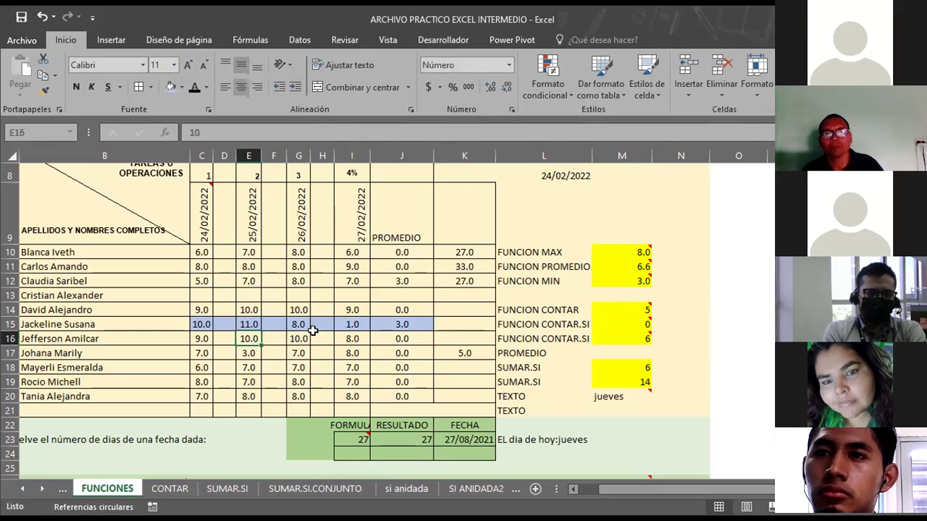
click(322, 324)
click(617, 325)
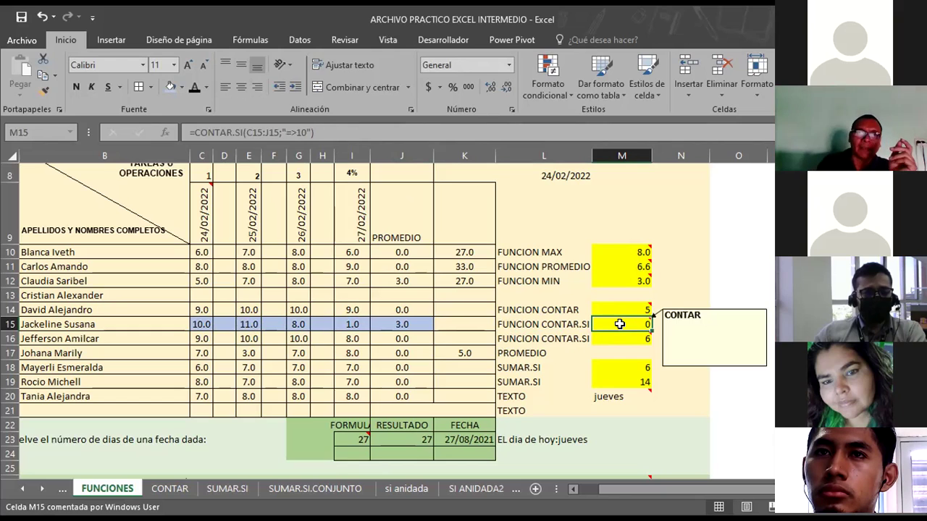
Remove the quotes around M15's criterion and dismiss the resulting formula error.
click(287, 131)
key(BackSpace)
key(Right)
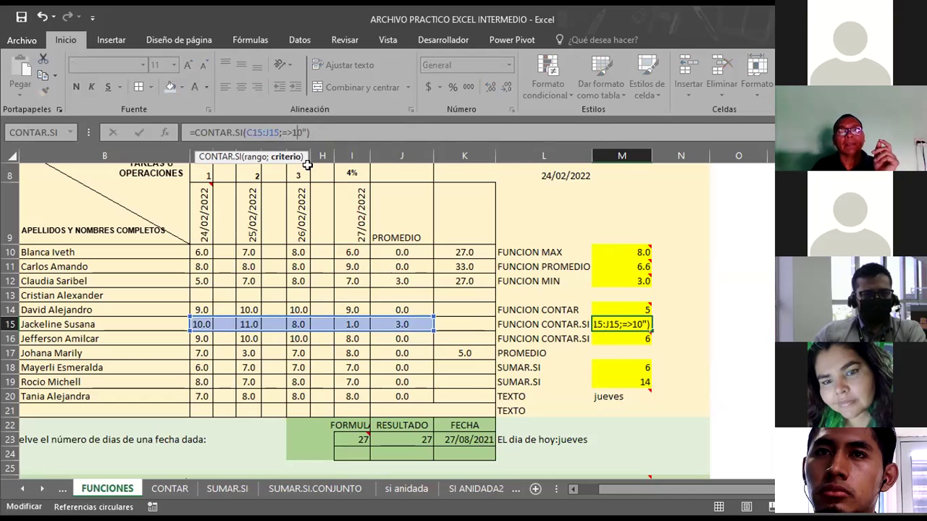
key(BackSpace)
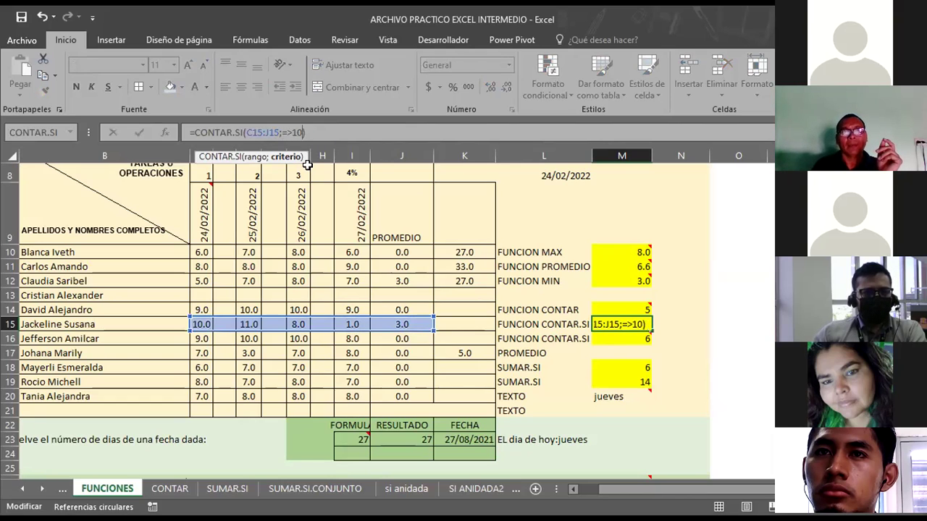
key(Return)
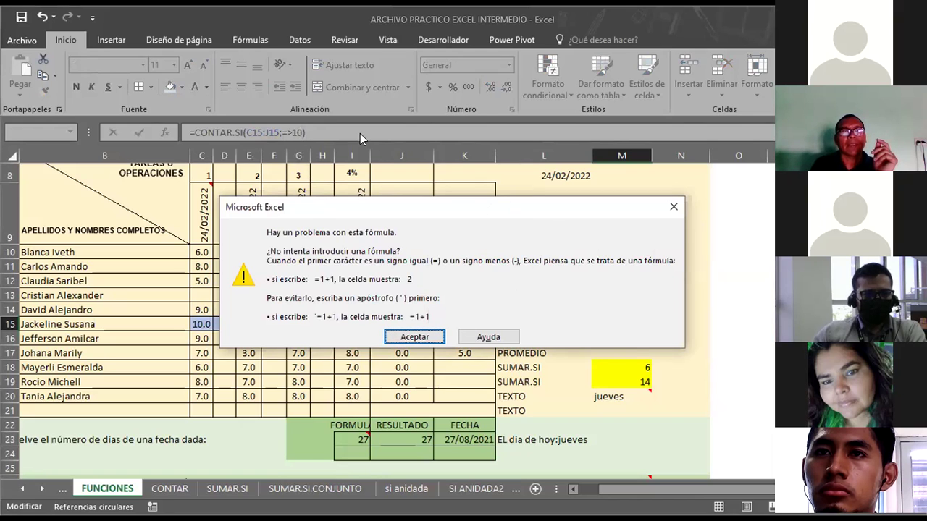
drag(500, 203, 360, 134)
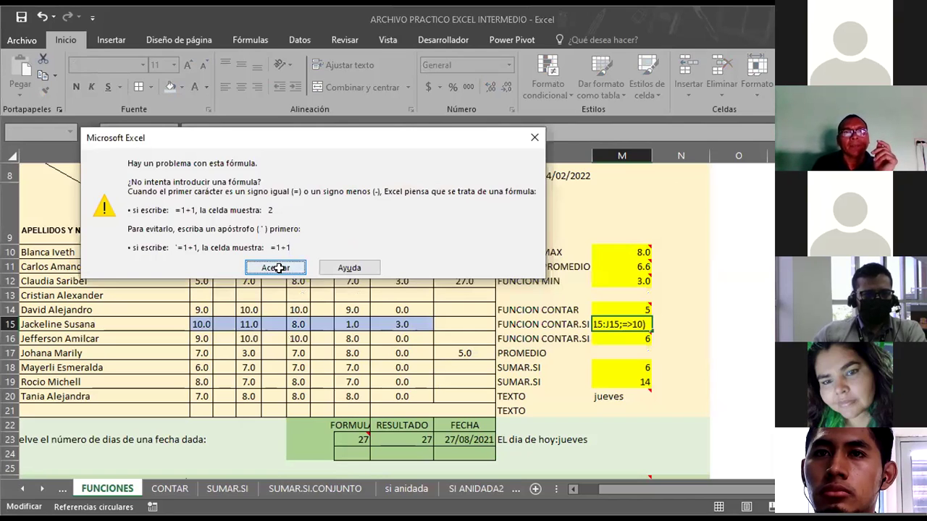
click(279, 268)
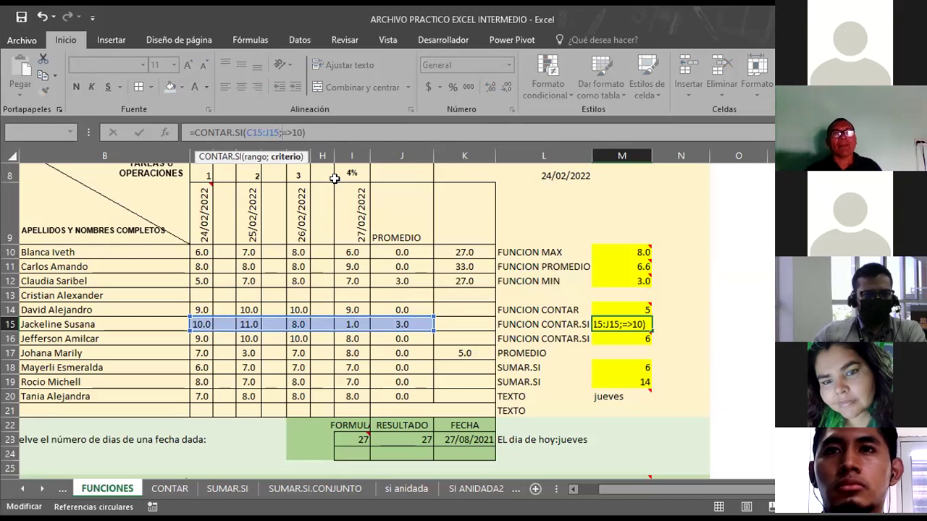
Retry the criterion as >=10, then as a single-argument formula, dismissing each error.
key(Delete)
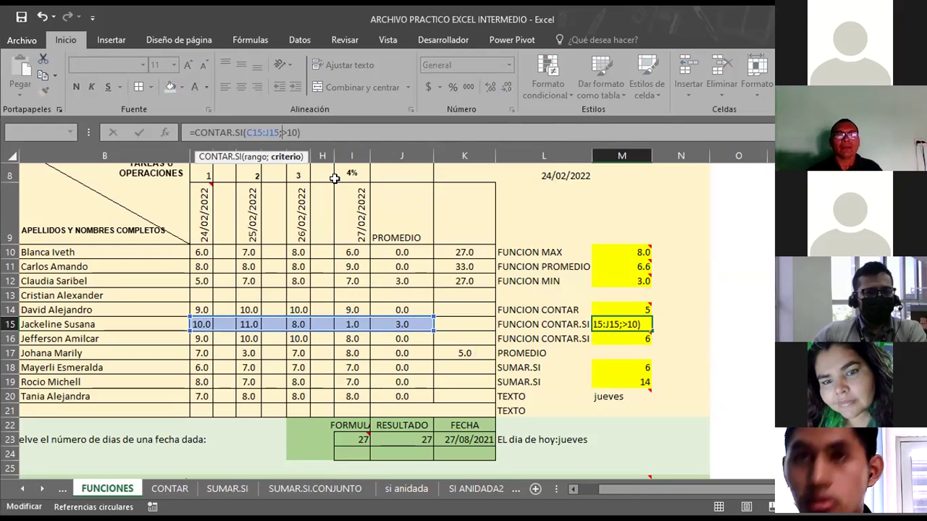
text(=)
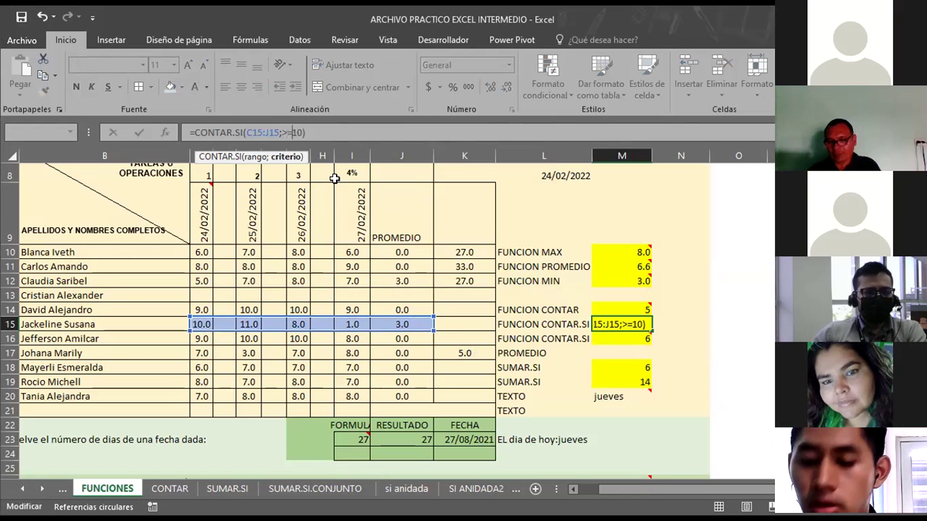
key(Return)
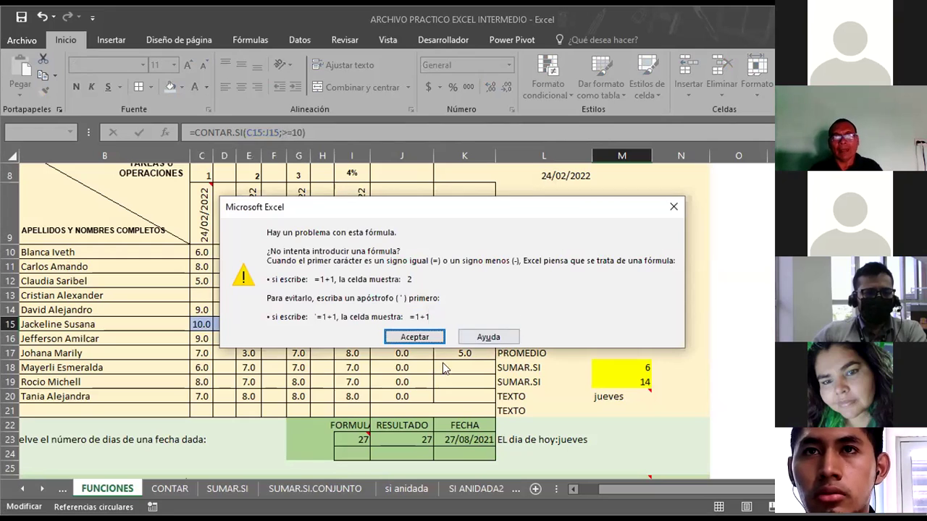
click(414, 337)
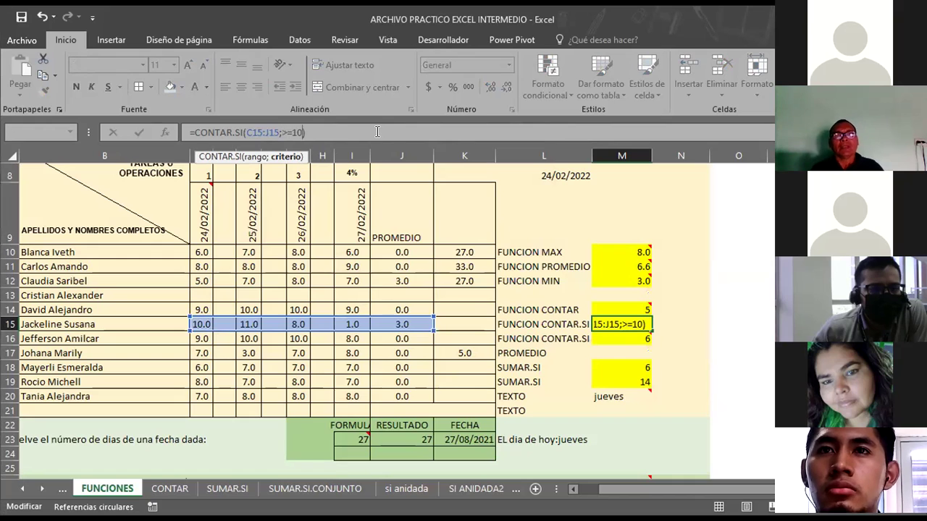
key(BackSpace)
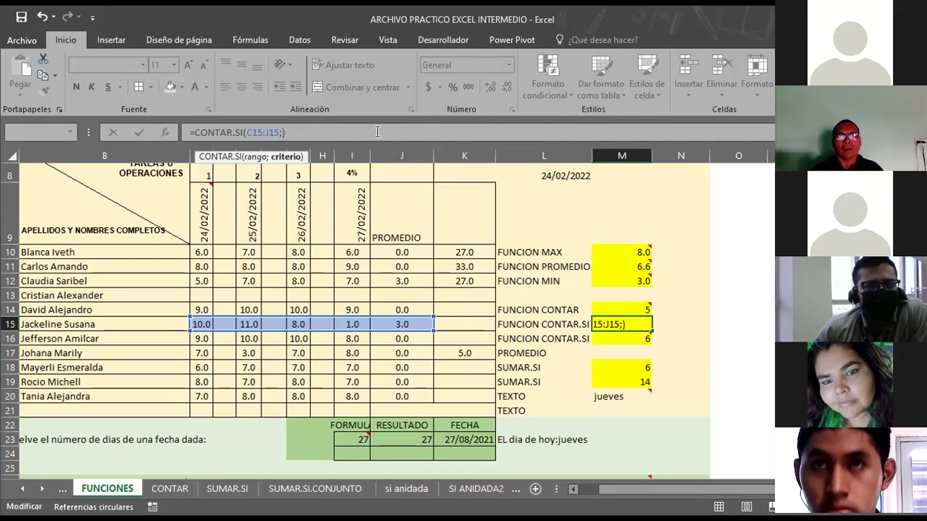
key(BackSpace)
text(>=10)
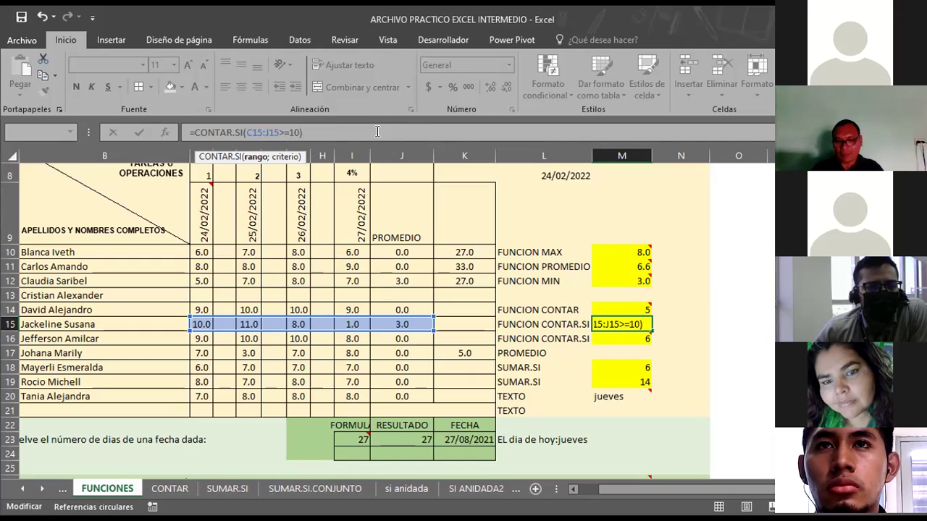
key(Return)
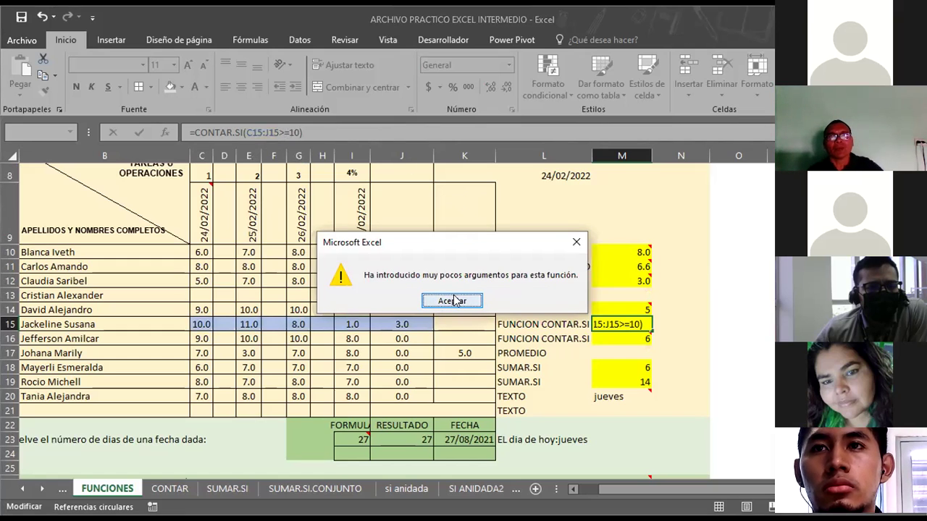
key(Return)
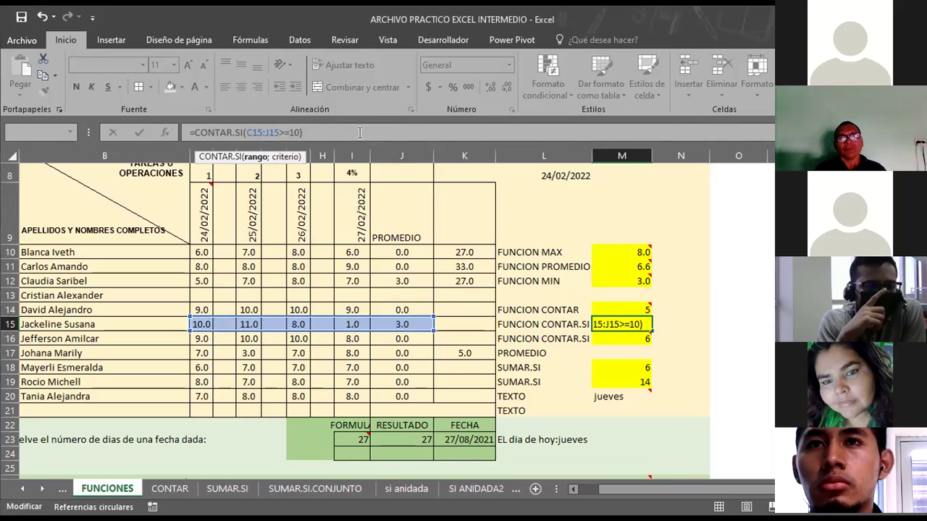
Restore the ;" argument to M15's formula, then delete the formula entirely.
click(641, 325)
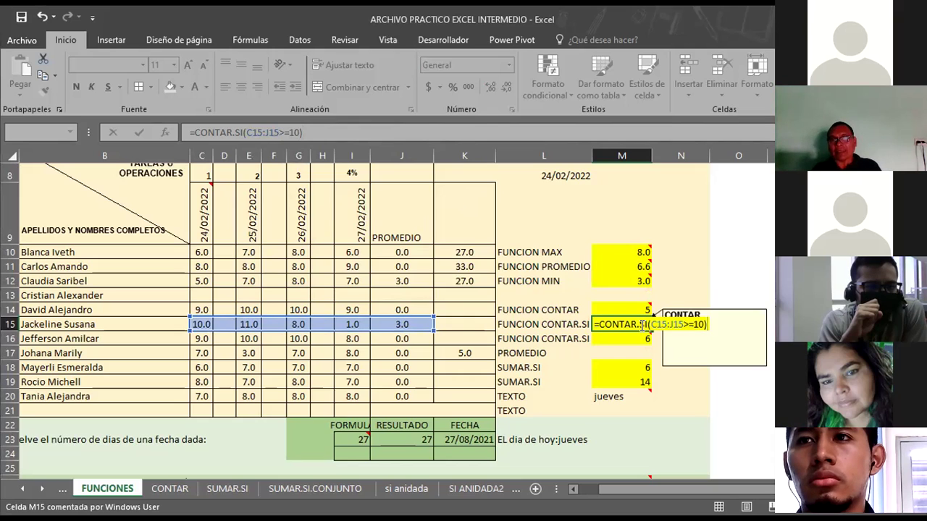
text(;")
key(Return)
click(600, 323)
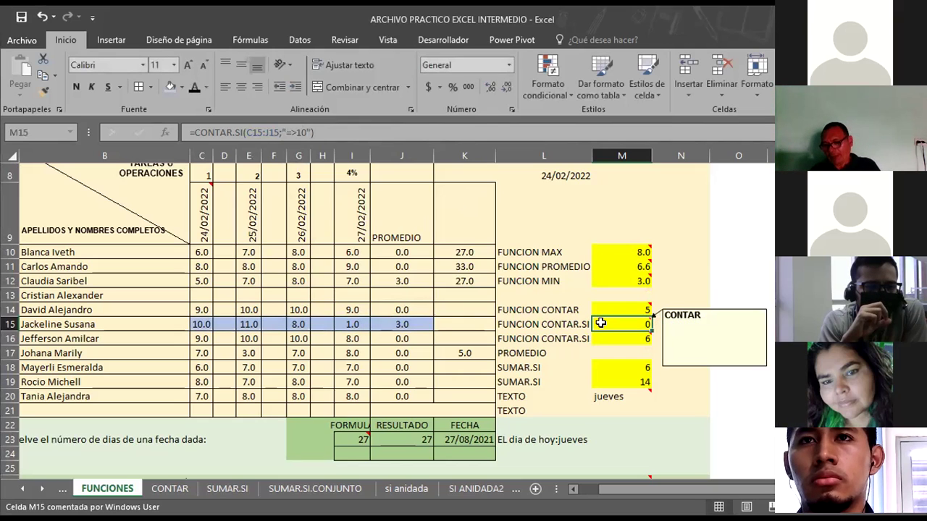
key(Delete)
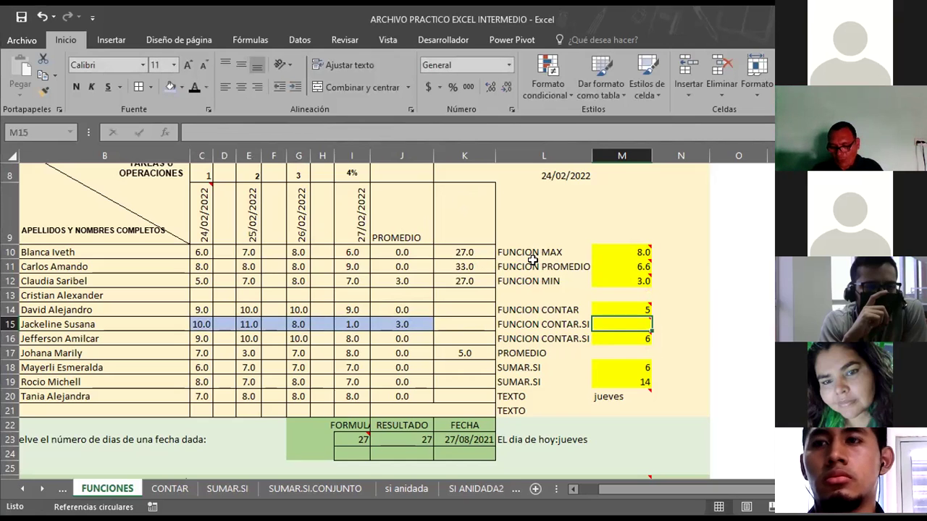
Enter =CONTAR.SI(C15:J15;">10") in M15 to count row 15 scores above 10, returning 1.
text(=)
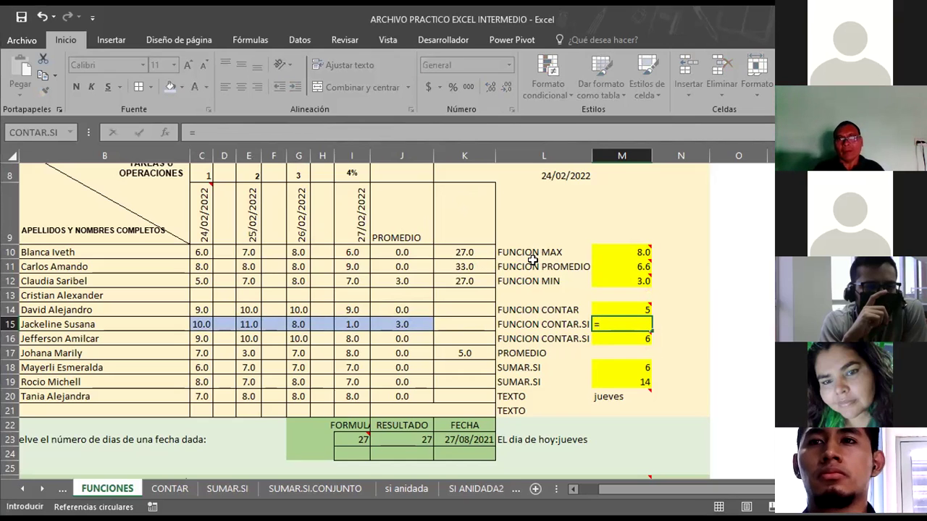
text(contar)
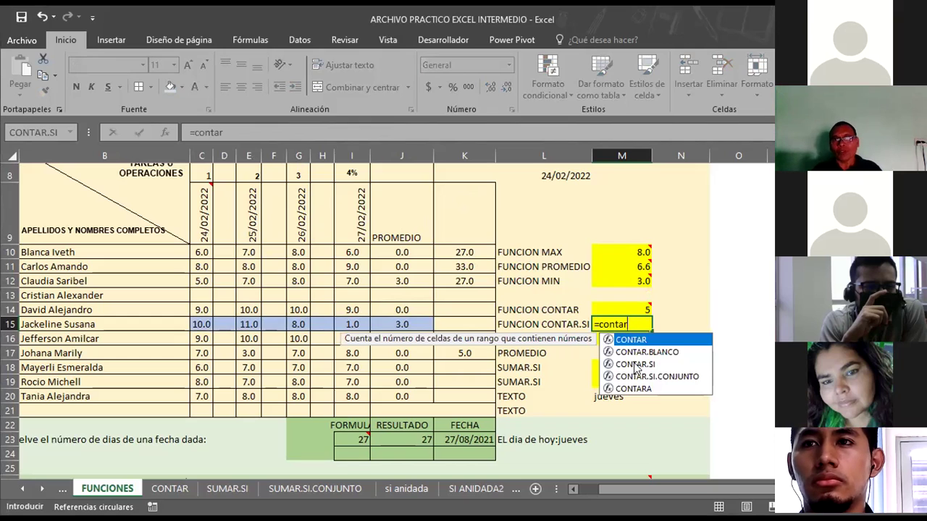
double_click(633, 361)
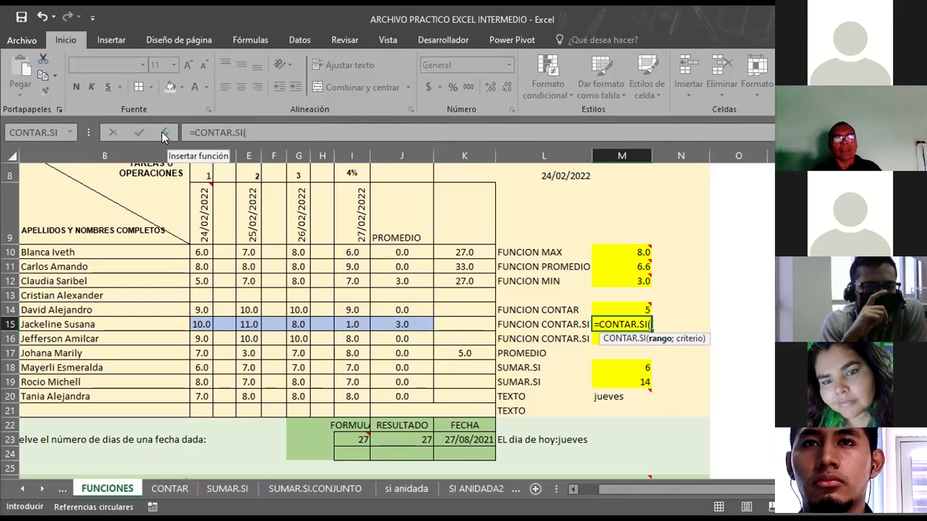
click(162, 132)
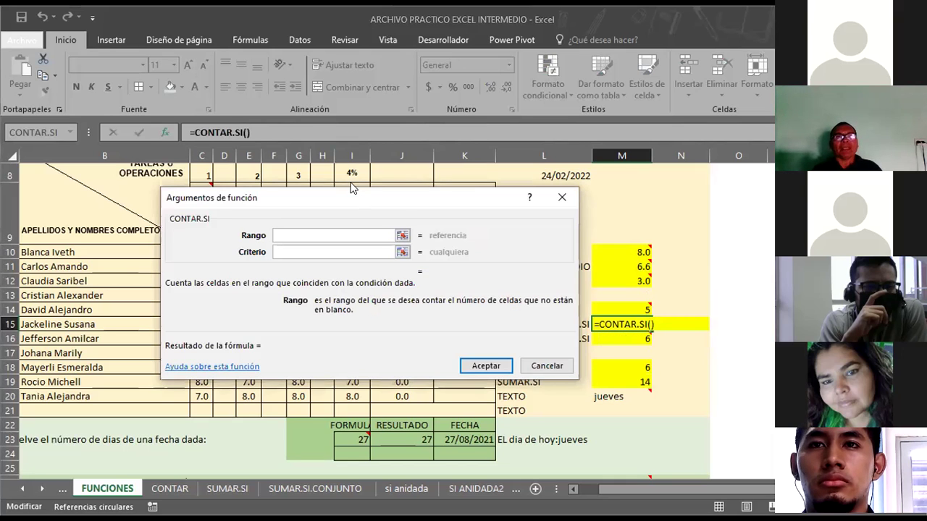
drag(359, 198, 262, 65)
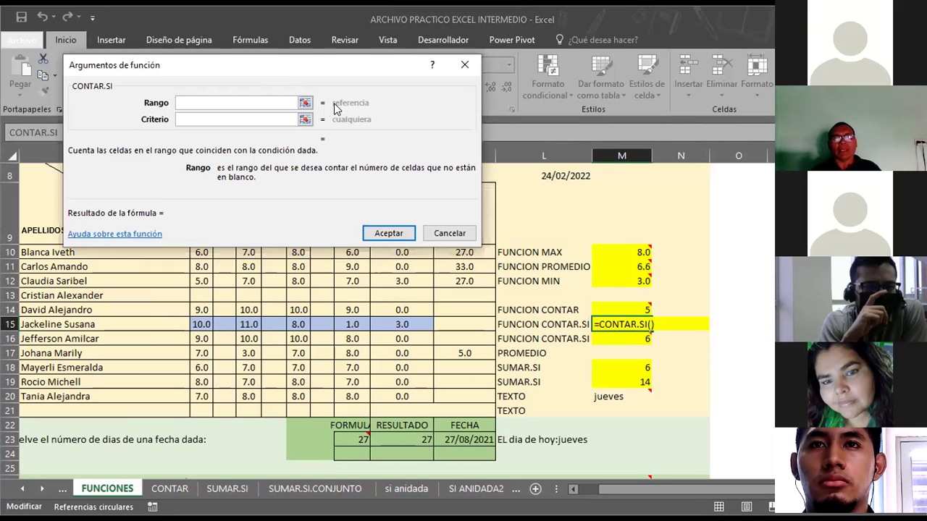
click(305, 102)
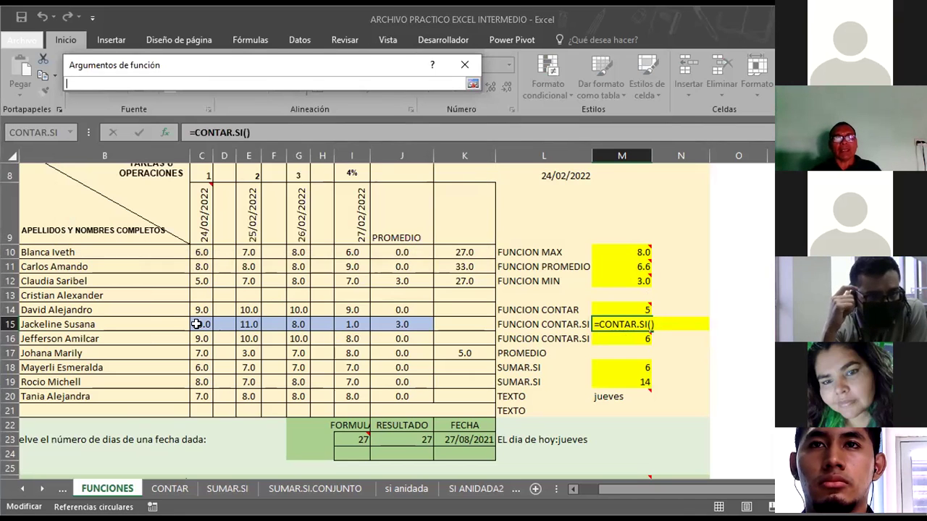
drag(196, 325, 402, 324)
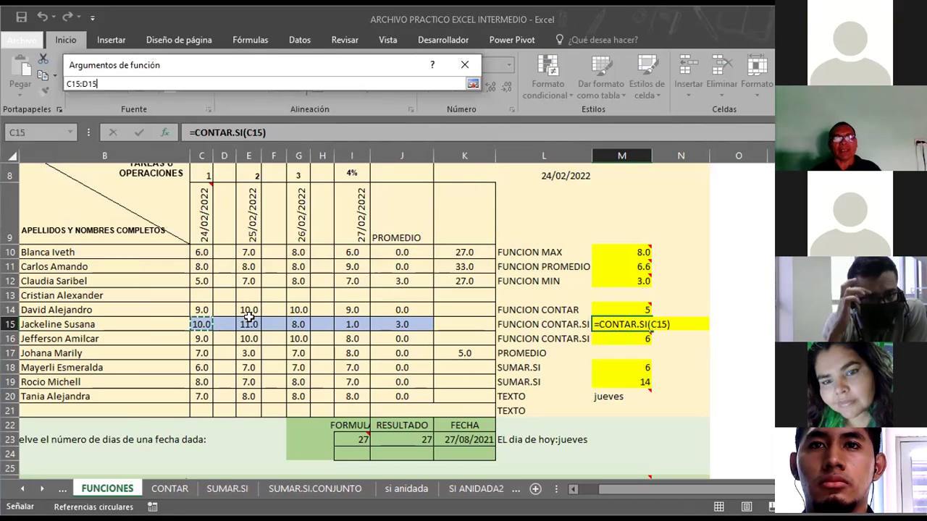
click(472, 85)
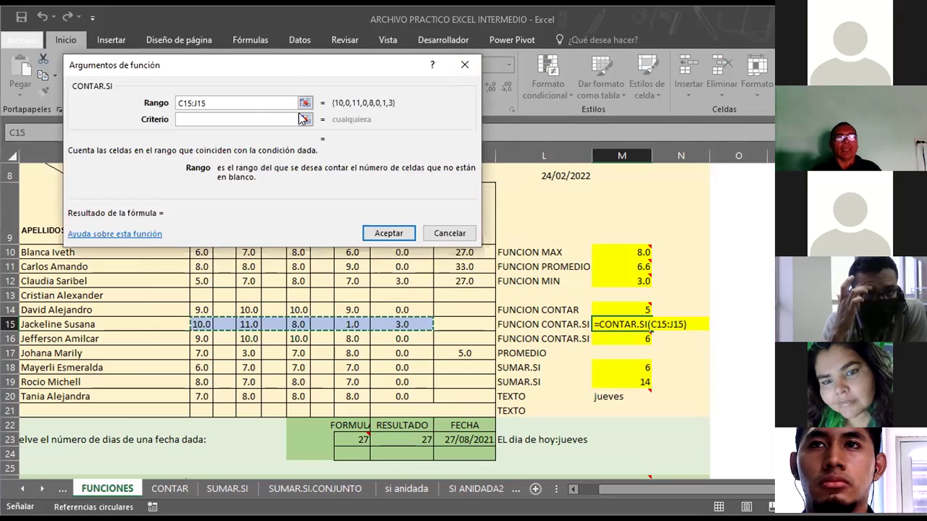
click(221, 120)
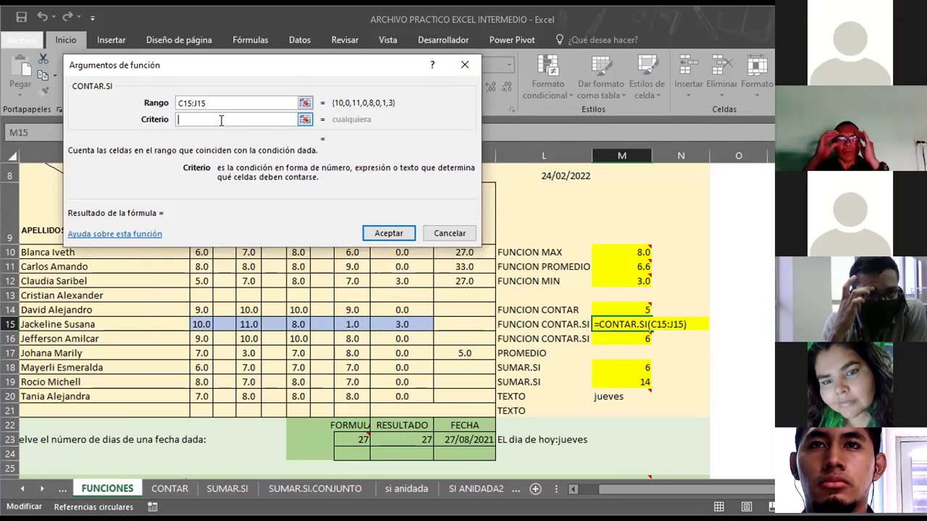
text(>10)
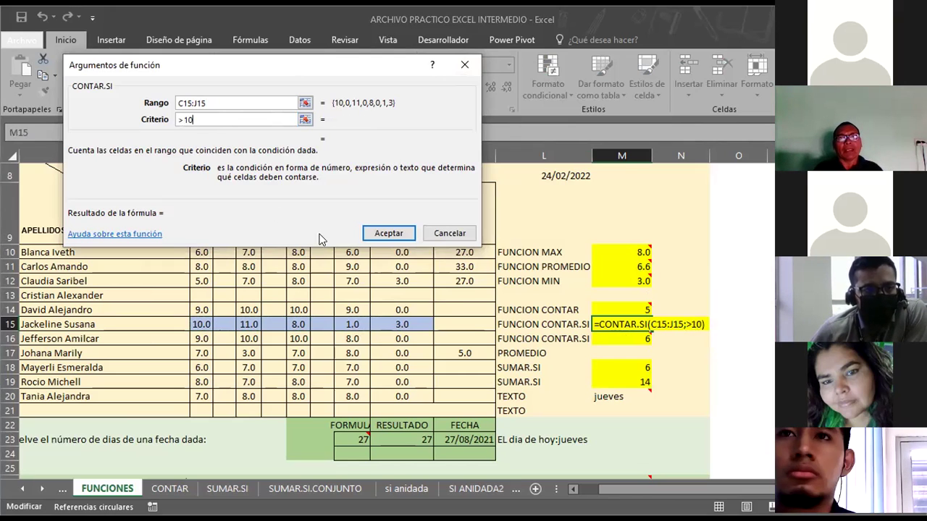
click(388, 234)
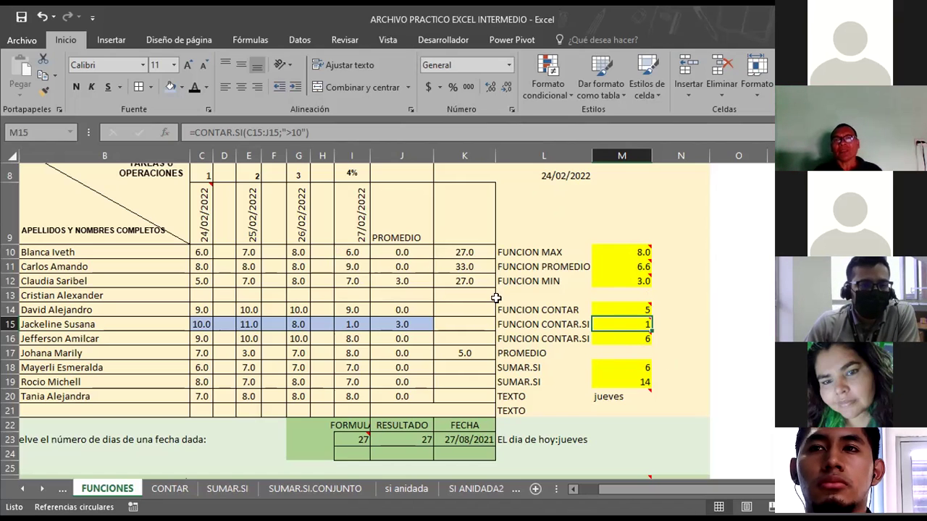
mouse_move(633, 319)
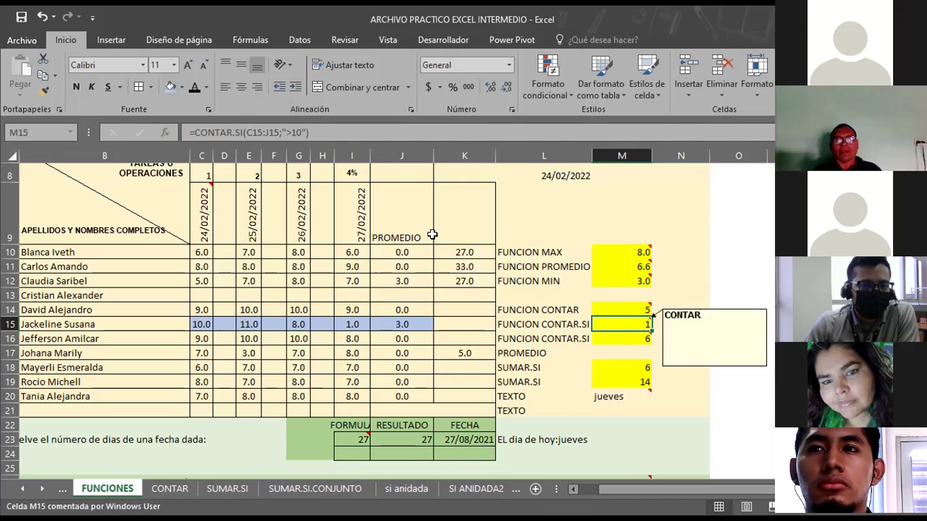
click(312, 131)
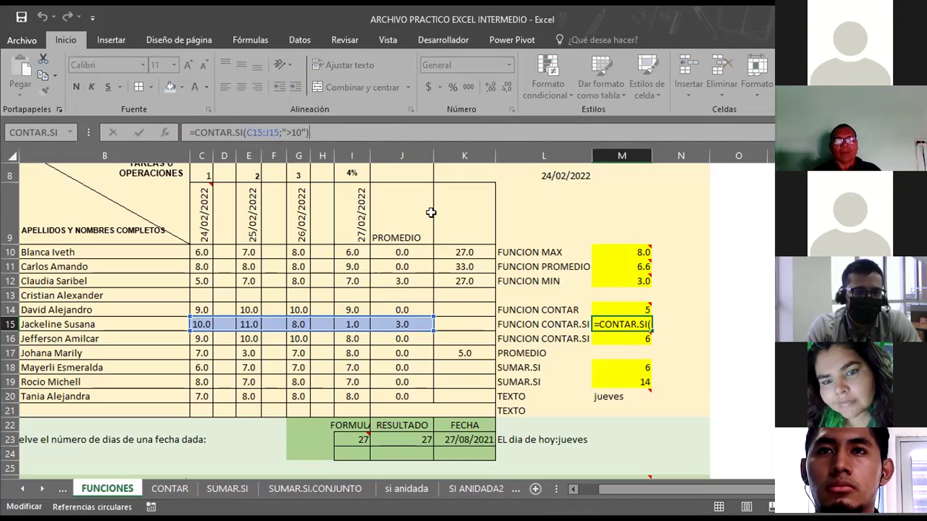
click(649, 325)
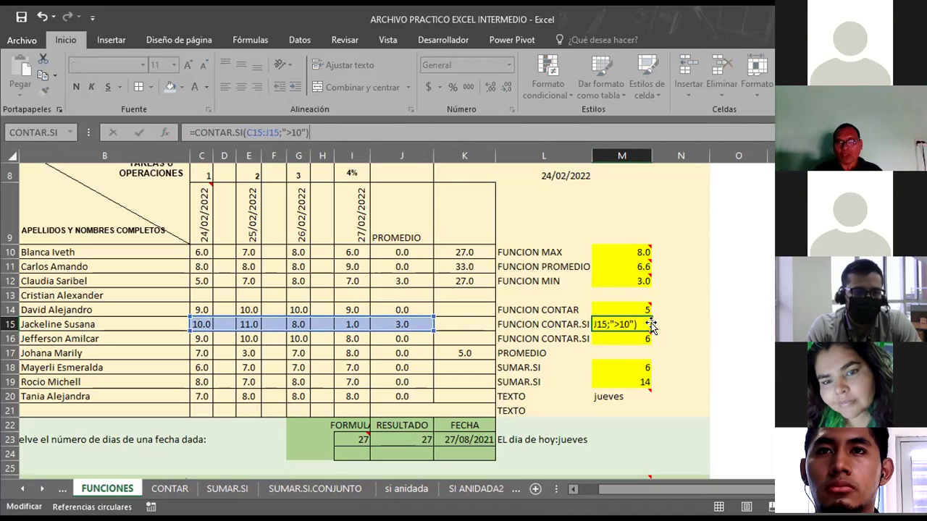
mouse_move(618, 319)
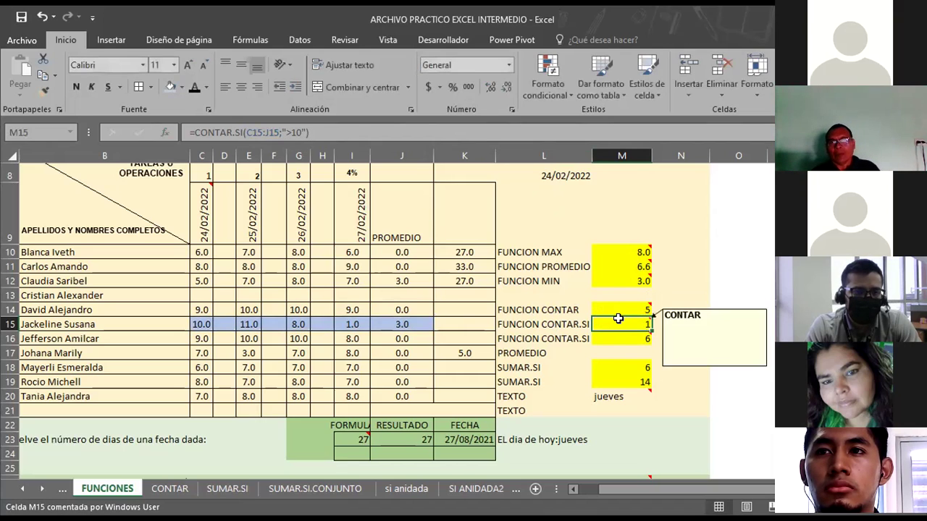
Clear M15 and start a CONTAR.SI with the student names B10:B20 as its range.
key(Delete)
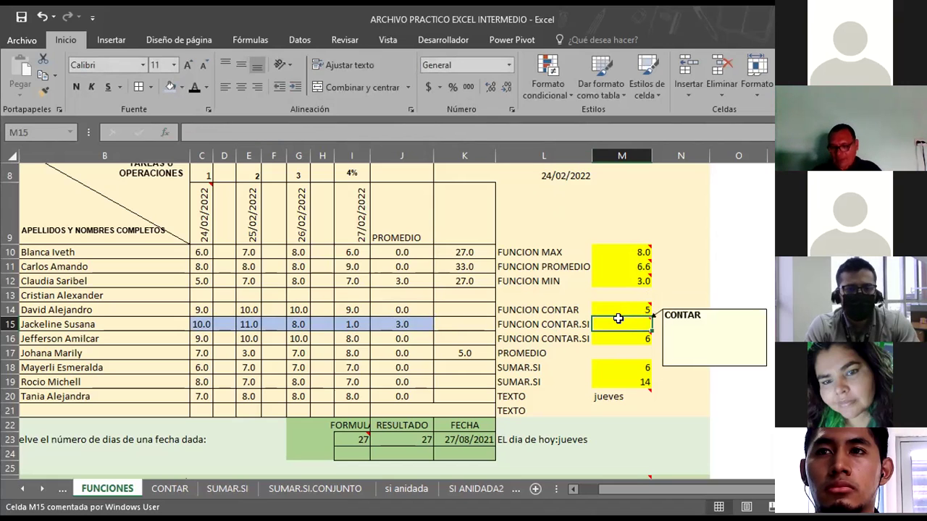
text(=)
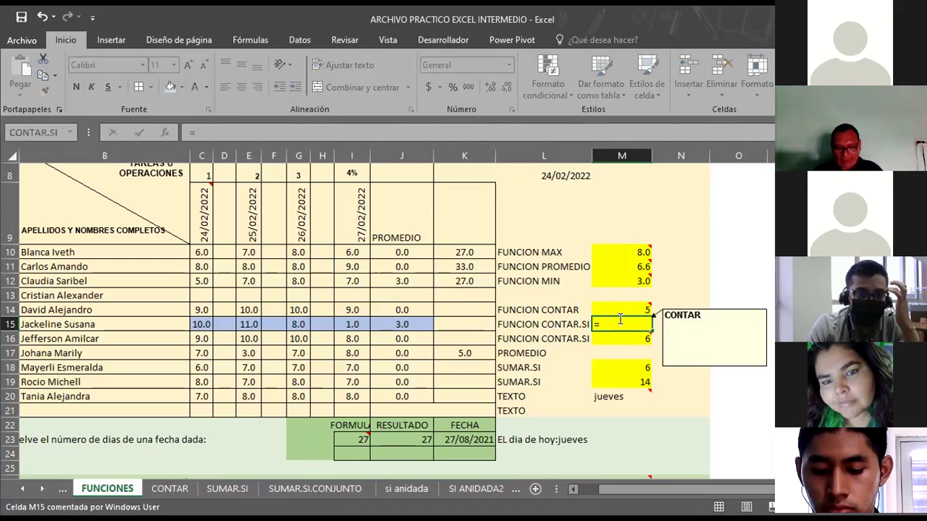
text(contar)
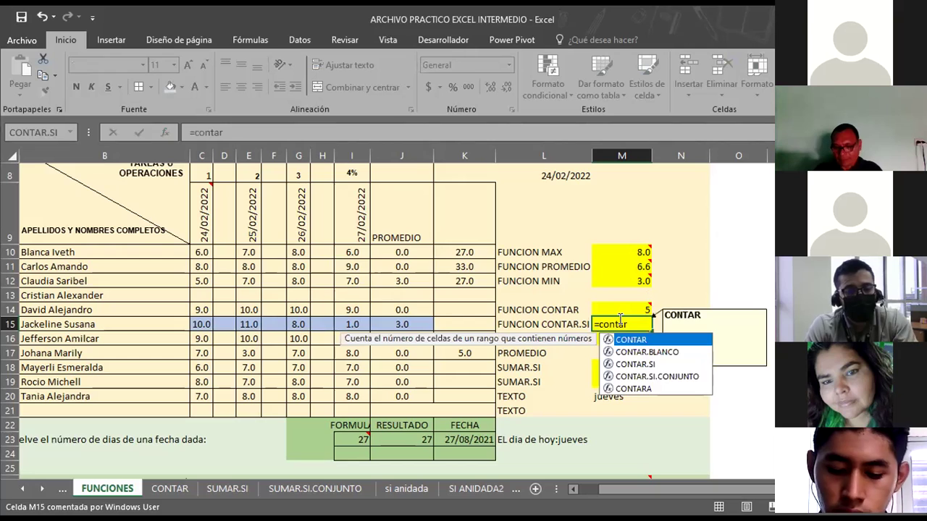
text(.si)
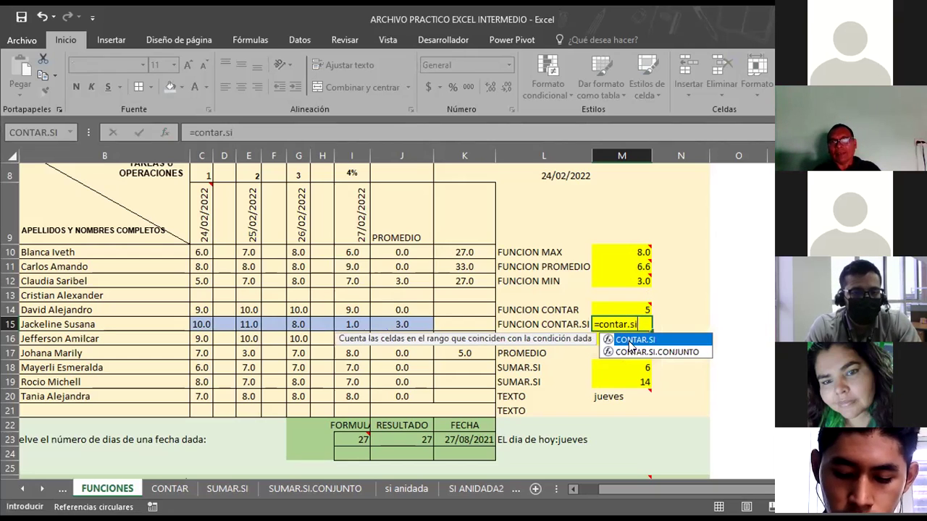
double_click(630, 342)
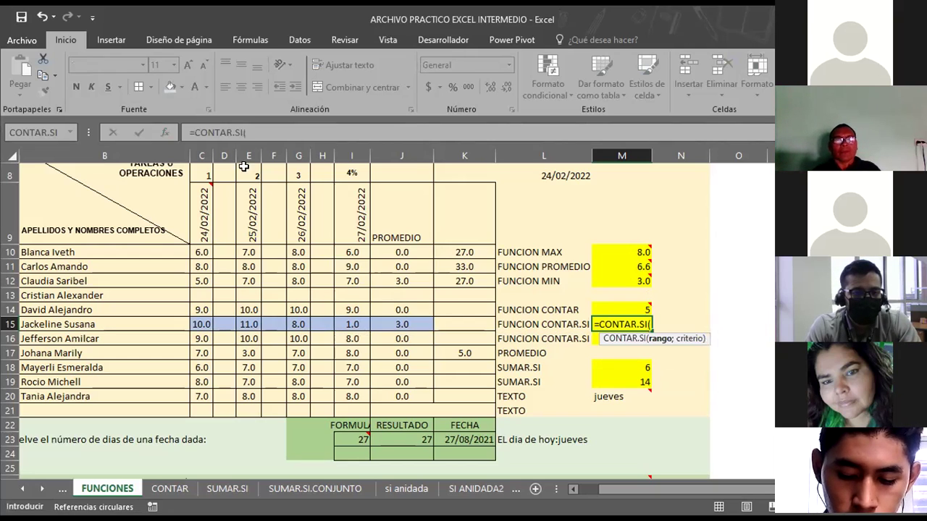
click(167, 132)
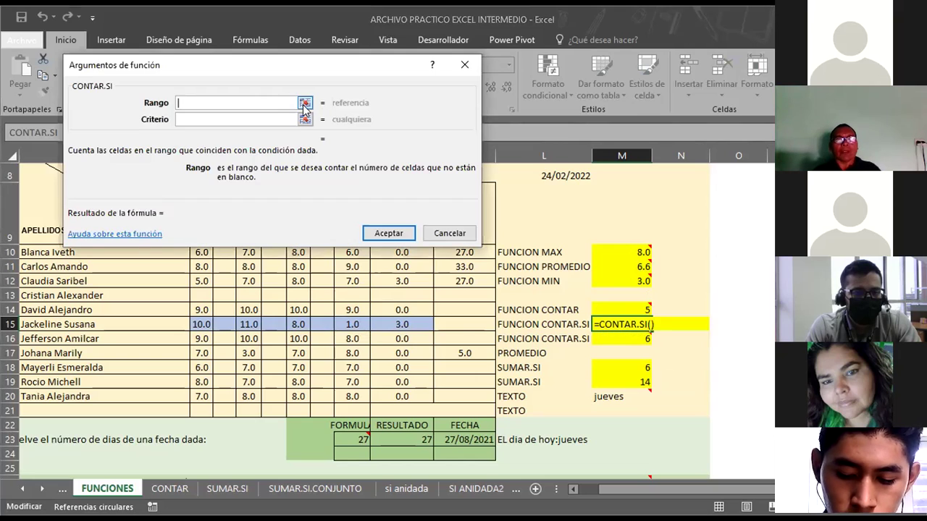
click(78, 253)
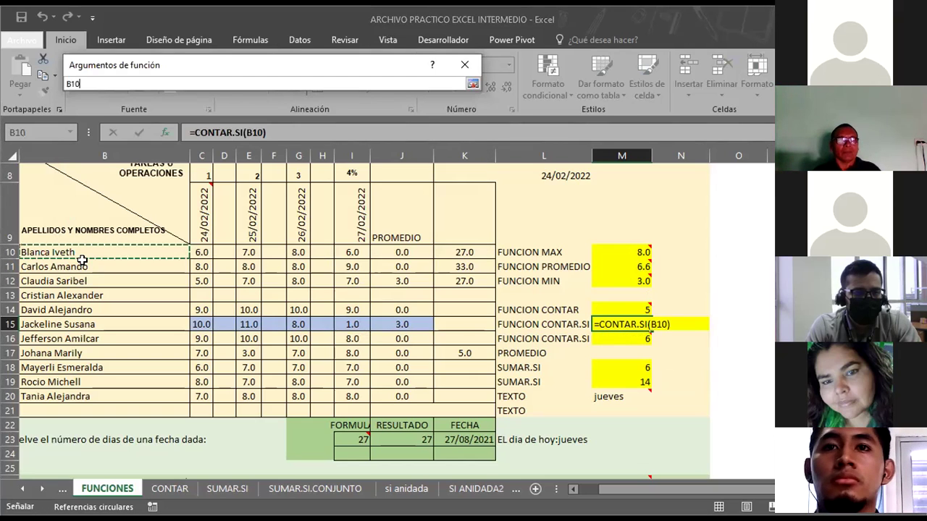
drag(78, 254, 78, 396)
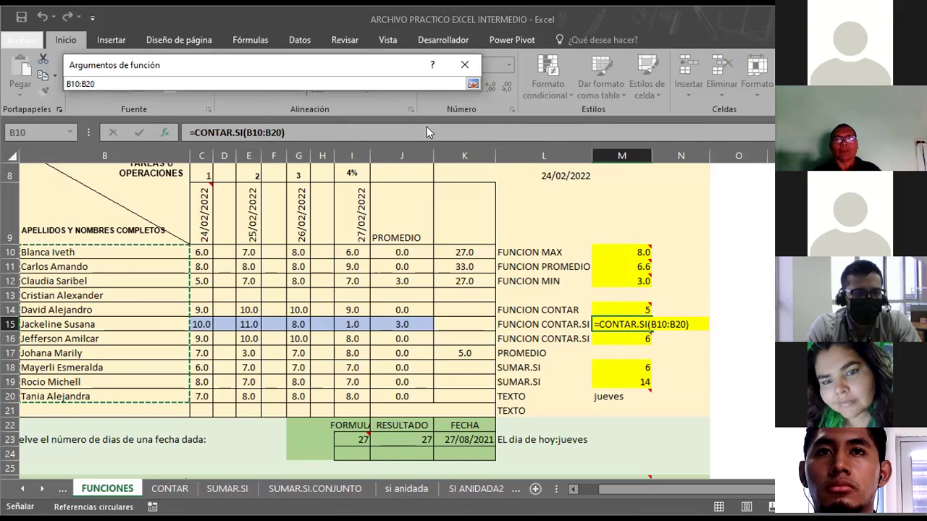
click(473, 84)
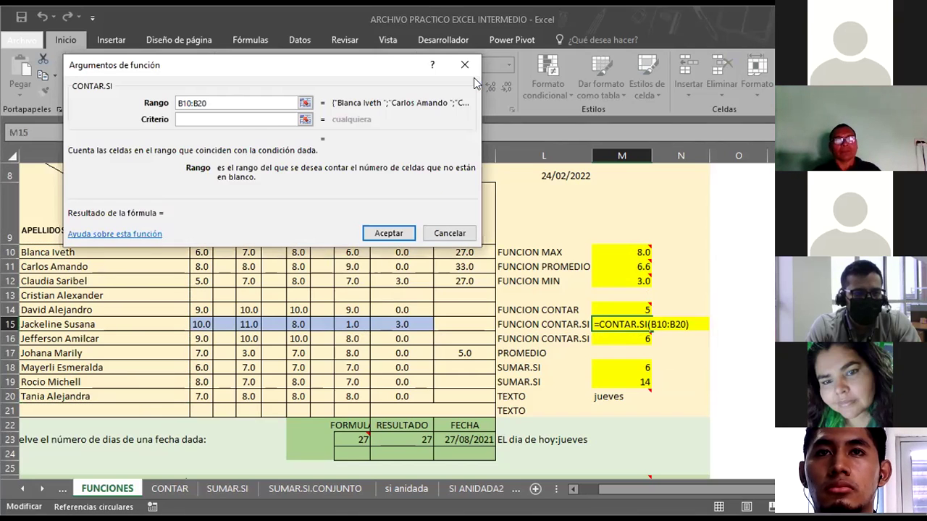
click(236, 122)
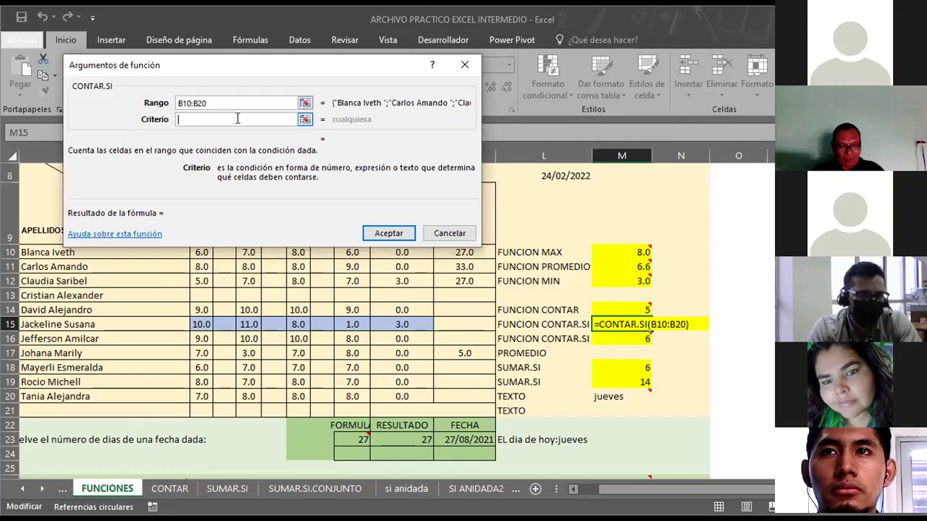
Use the last student's full name as the criterion and accept, giving a count of 0.
text(Tania Alejandra)
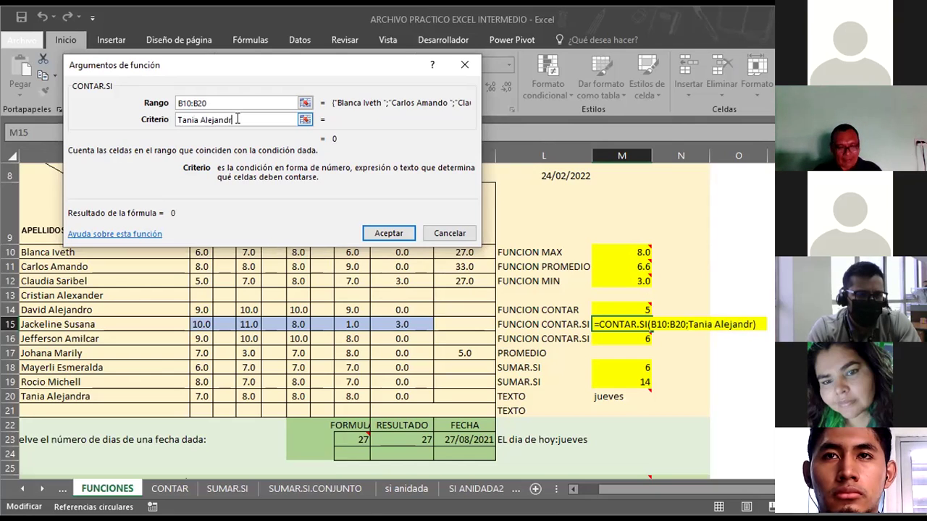
click(388, 239)
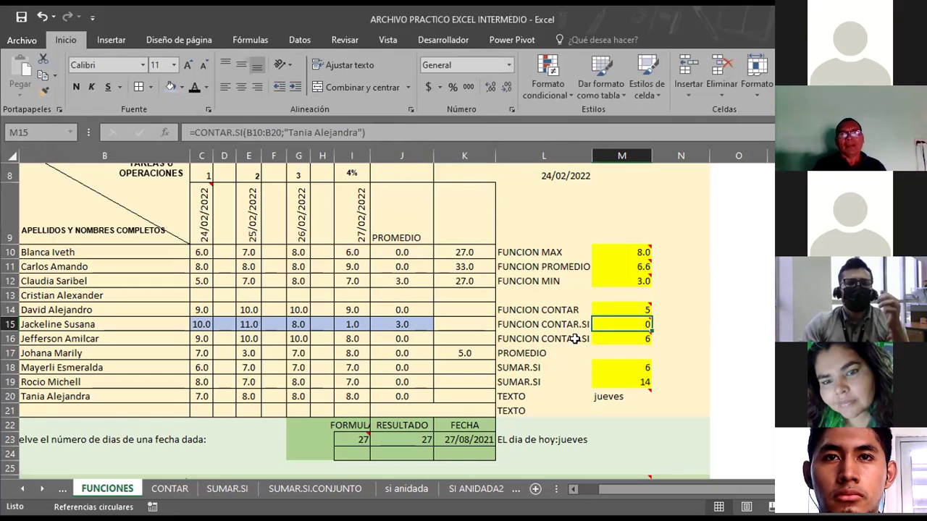
mouse_move(620, 322)
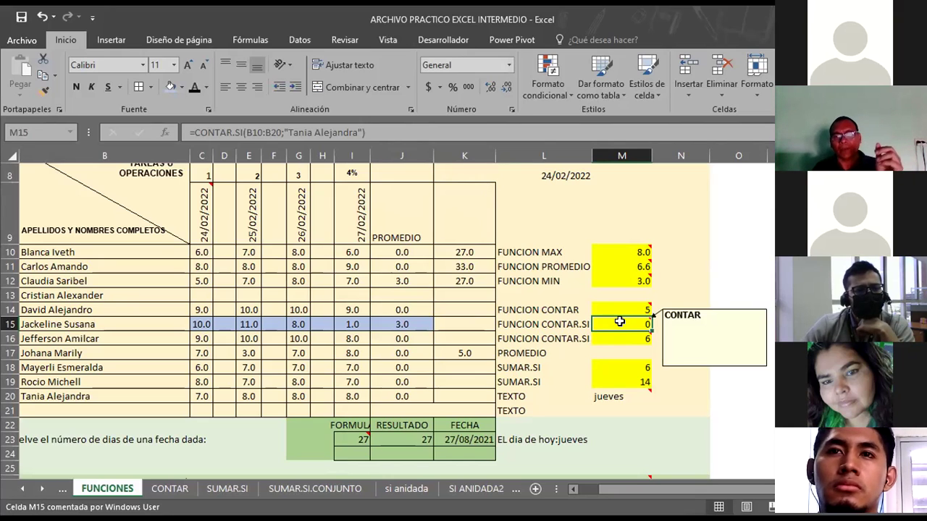
Delete M15's name-based count formula, cancel the function chooser, and begin retyping =contar.si.
key(Delete)
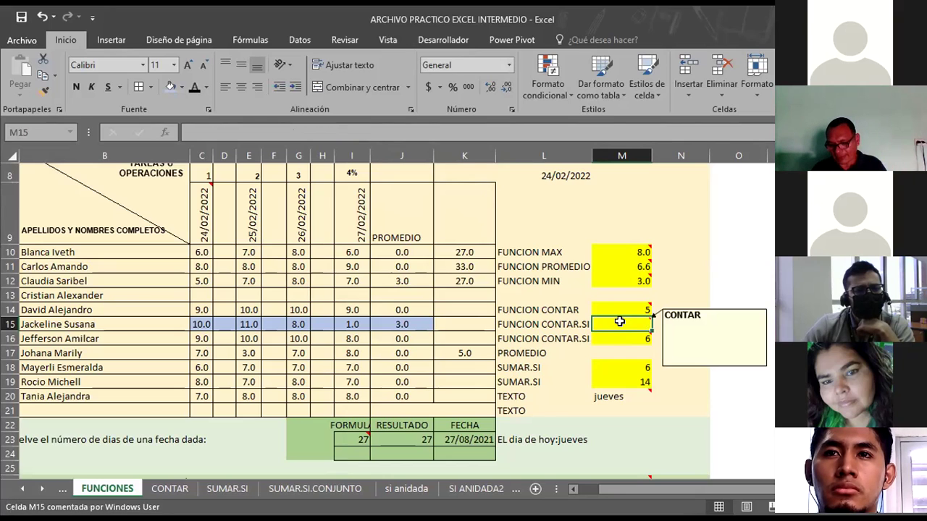
text(=)
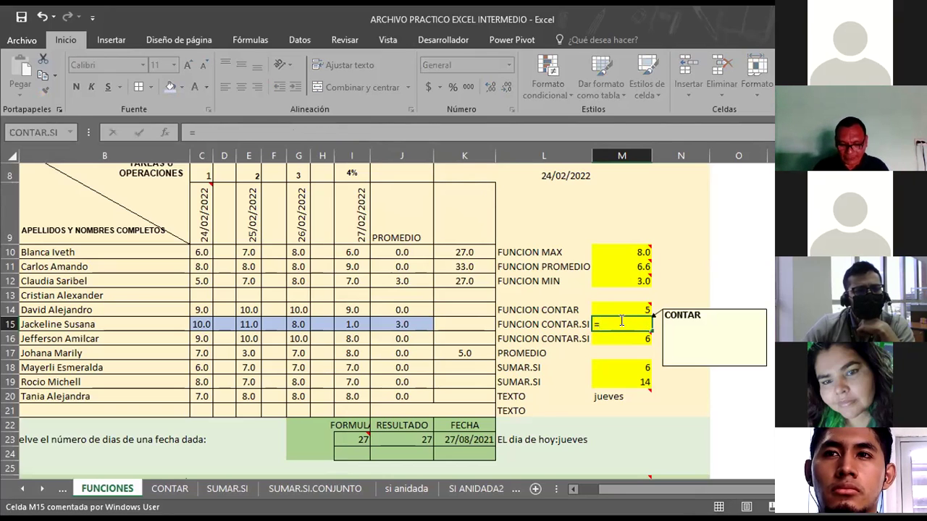
text(contar)
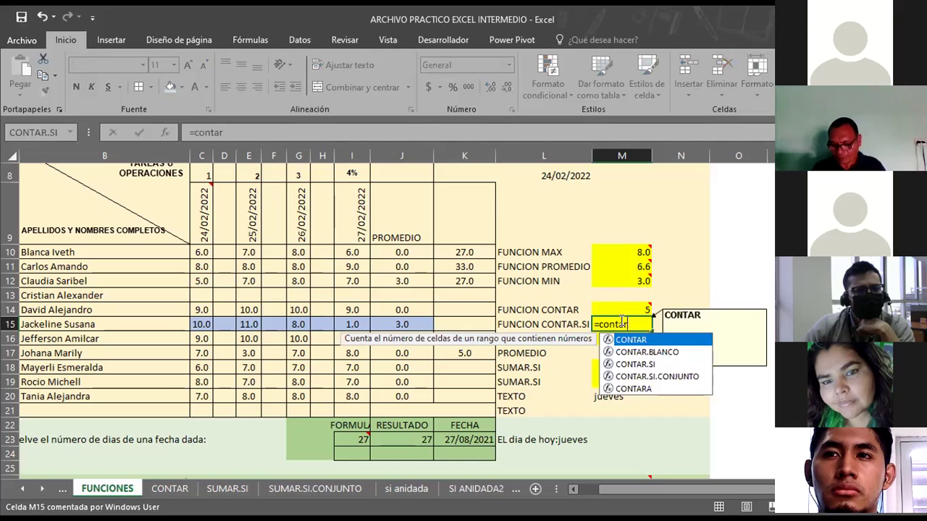
text(.si)
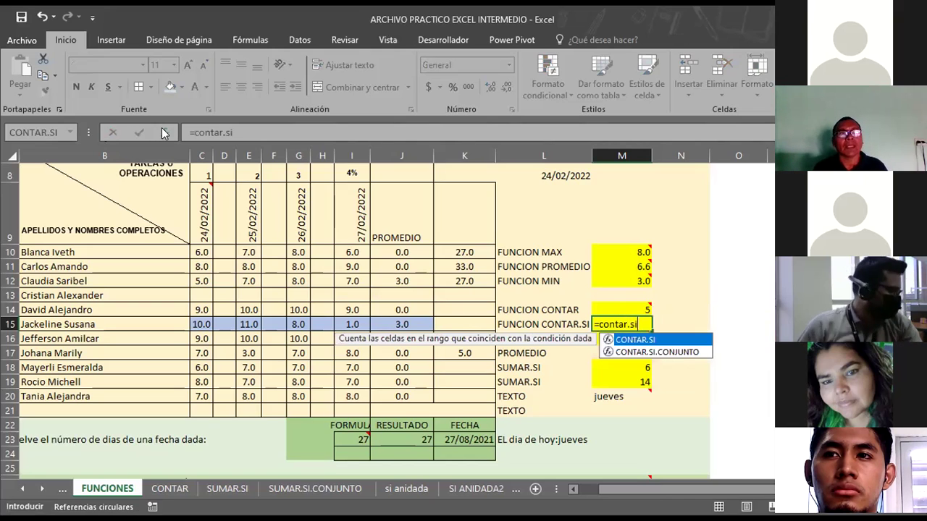
click(163, 127)
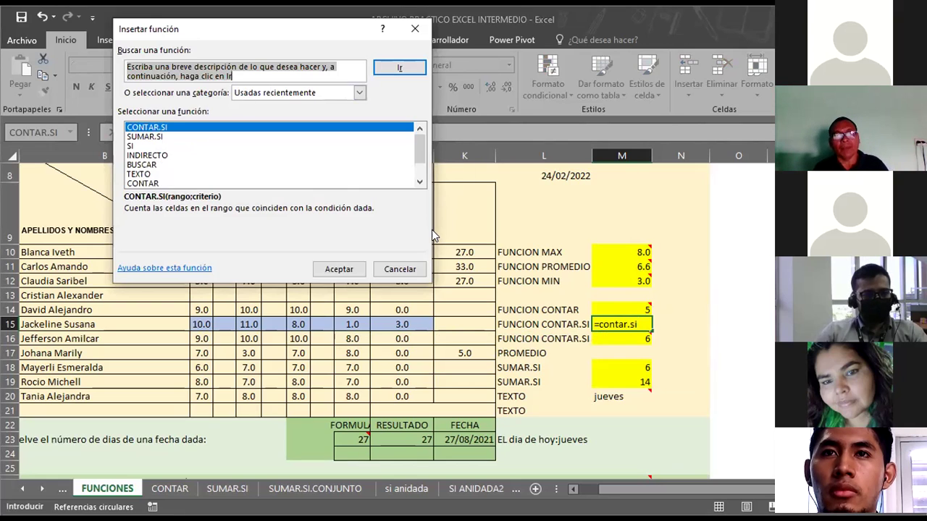
key(Escape)
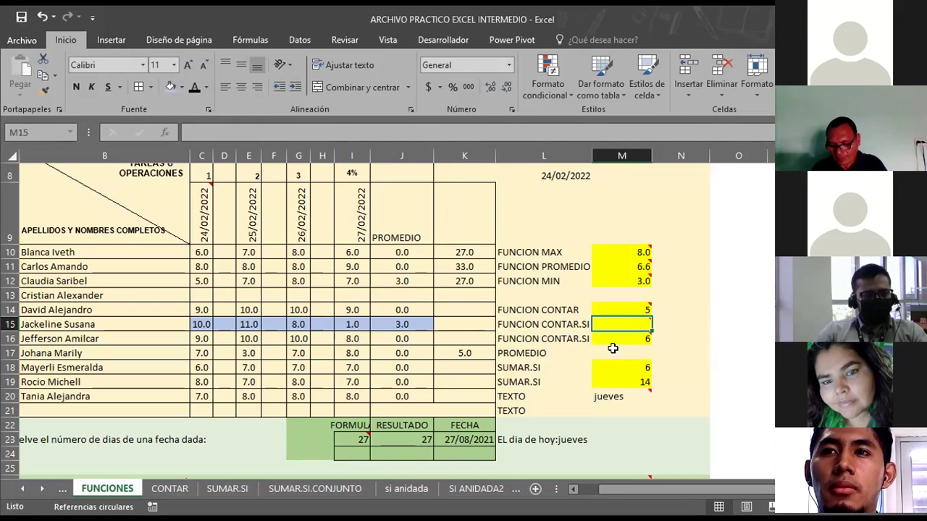
text(=)
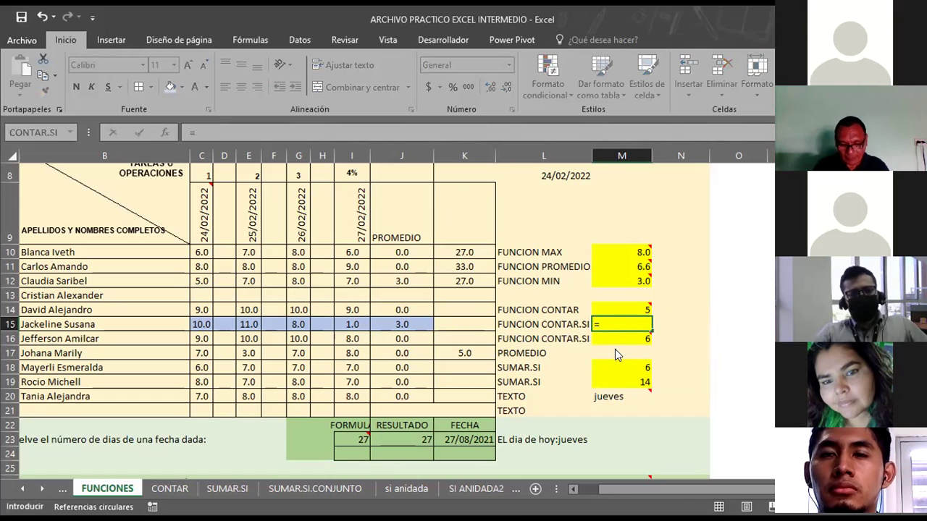
text(contar.si)
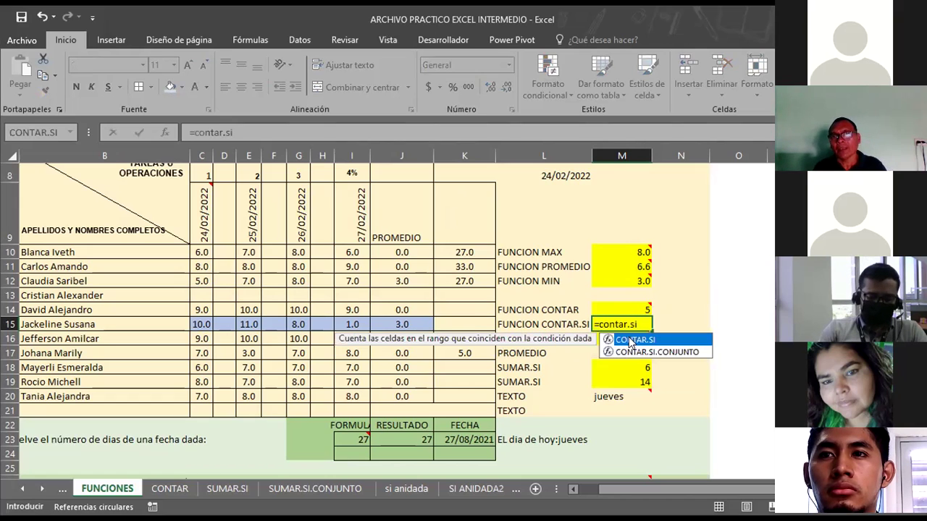
Insert CONTAR.SI in M15 with range J10:J12, replacing a mistaken C10:E10 selection.
double_click(630, 341)
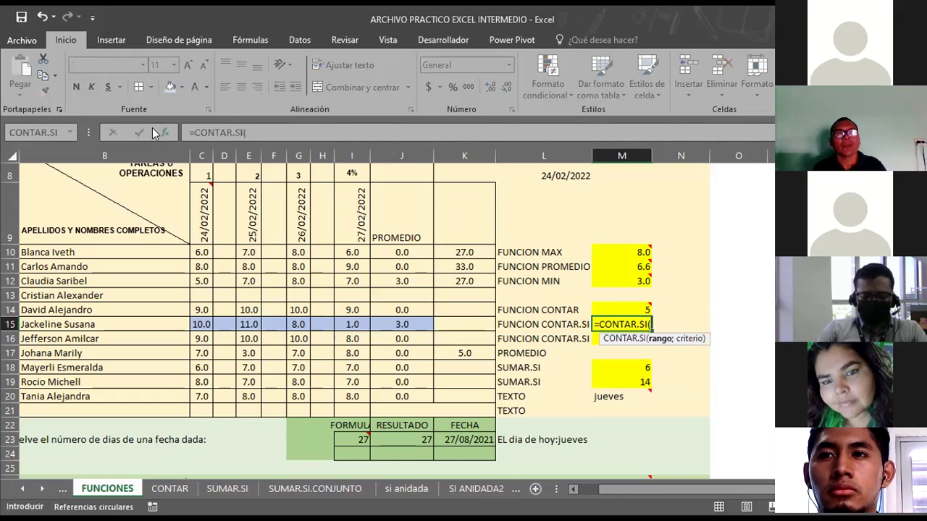
click(165, 132)
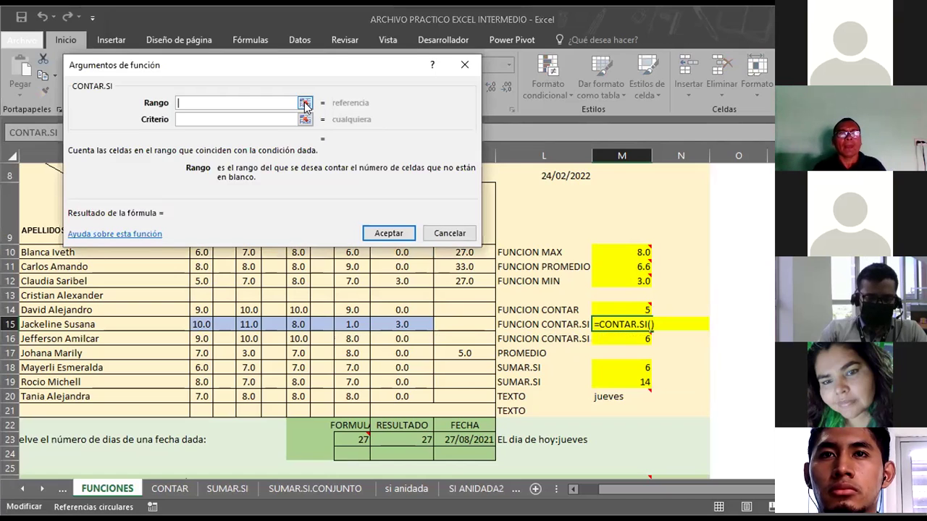
click(305, 104)
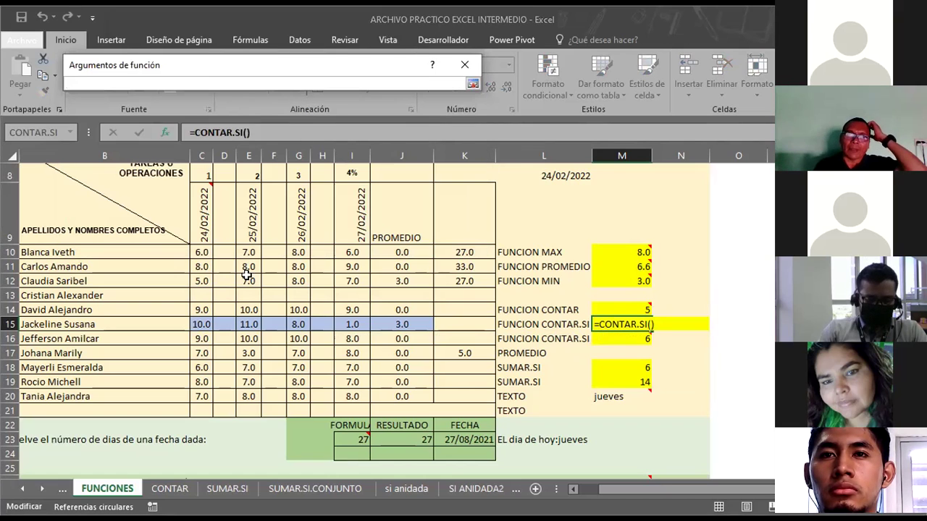
drag(202, 255, 257, 252)
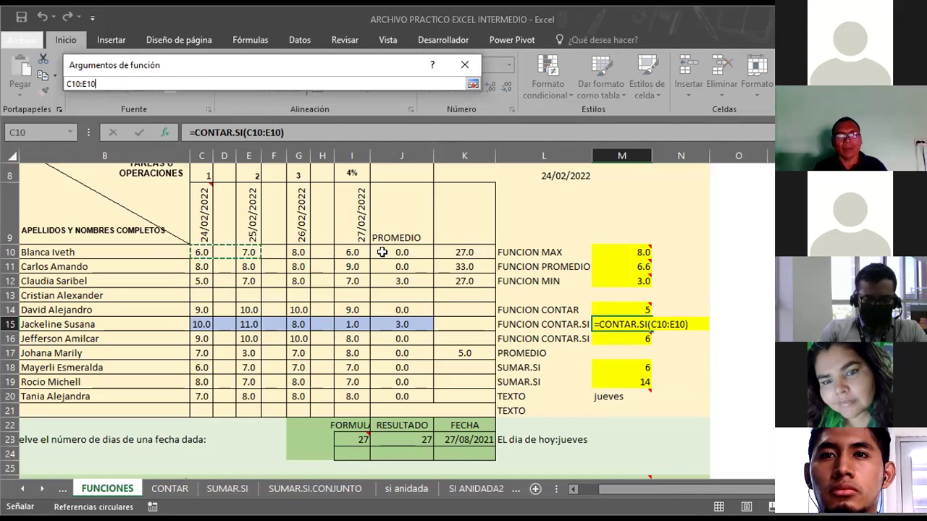
key(Return)
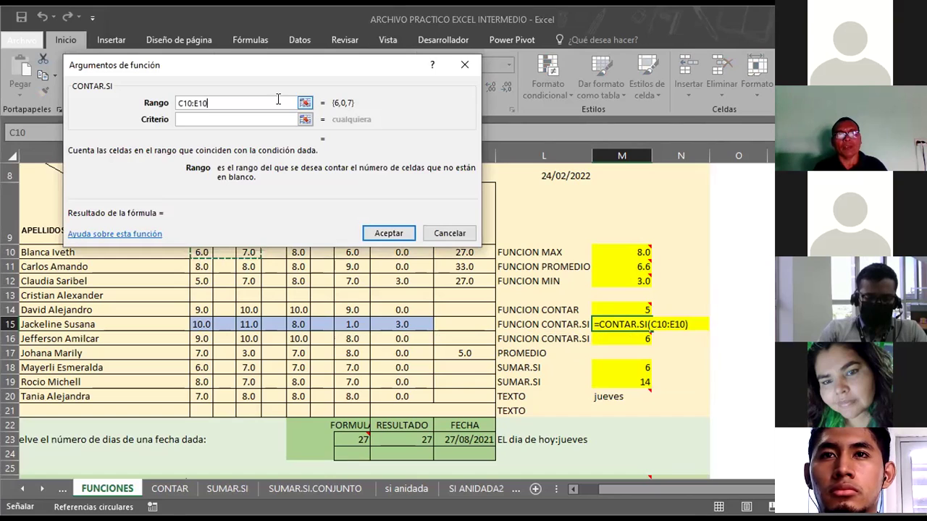
key(BackSpace)
key(BackSpace)
key(BackSpace)
key(BackSpace)
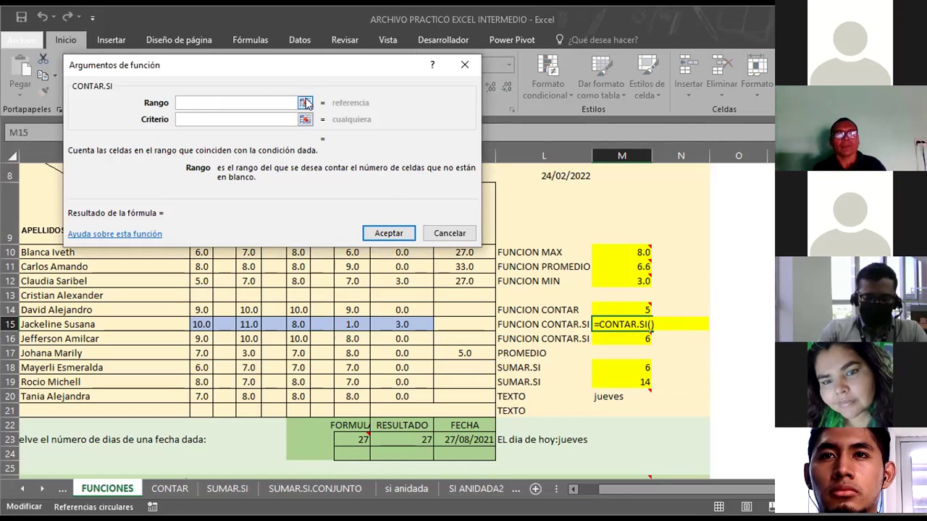
click(305, 104)
click(400, 255)
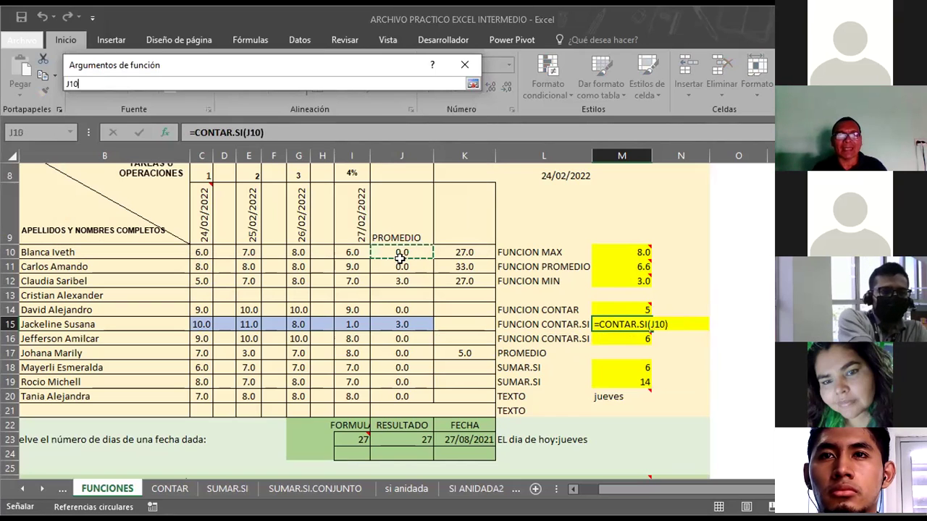
drag(401, 258, 397, 280)
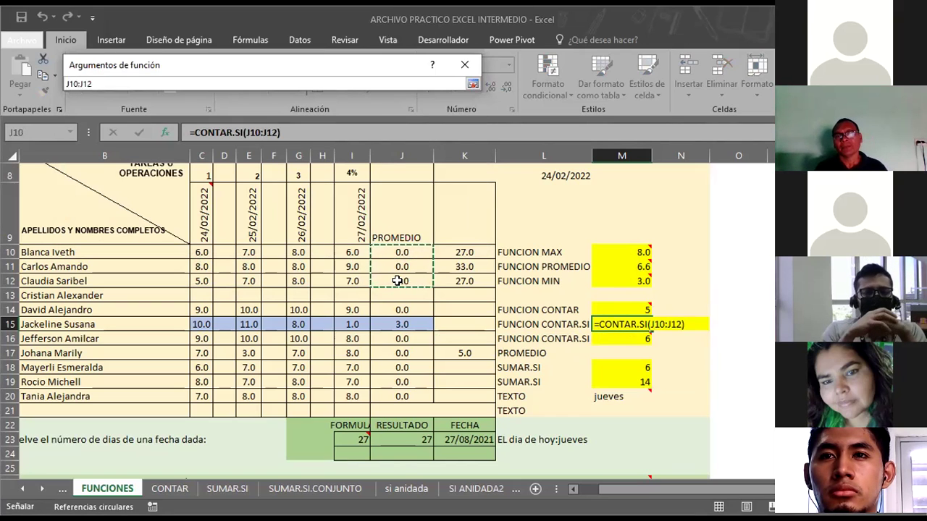
click(472, 84)
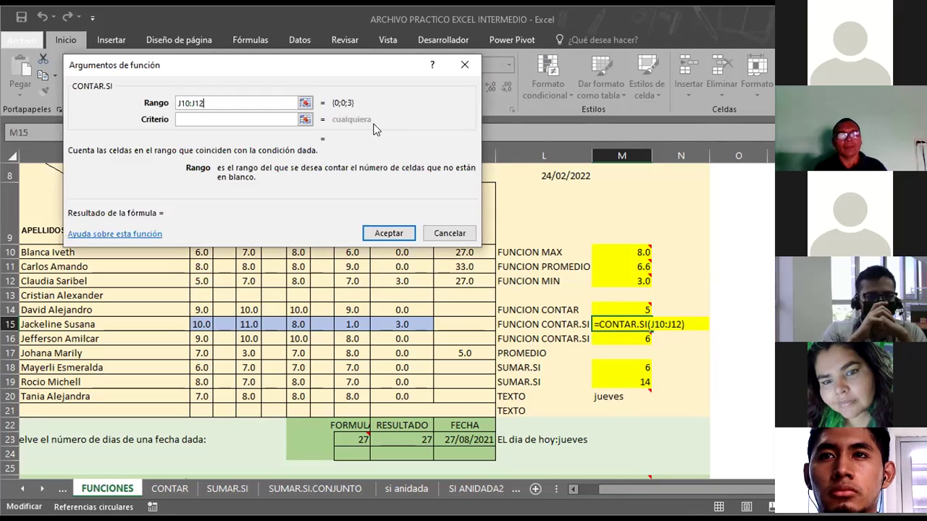
Set the criterion to =5 and confirm, so M15 returns 0.
click(304, 119)
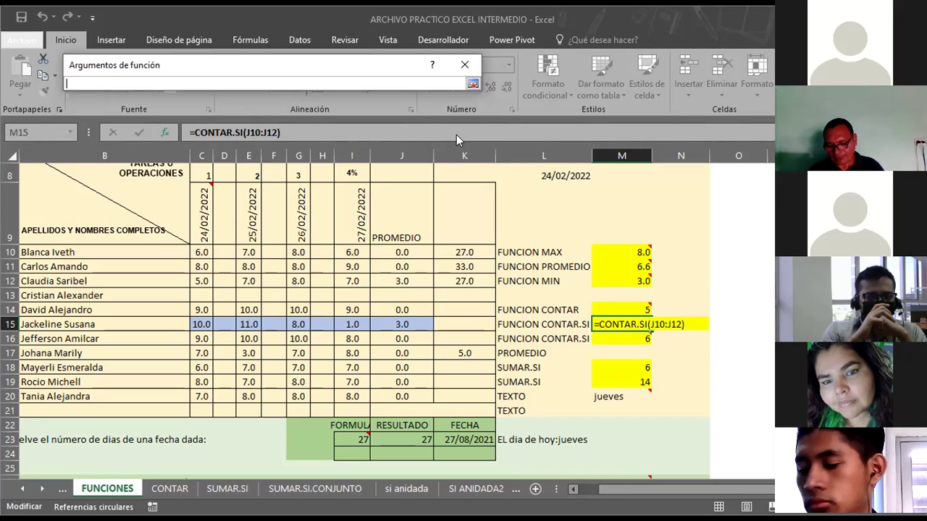
text(0)
text(=)
text(5)
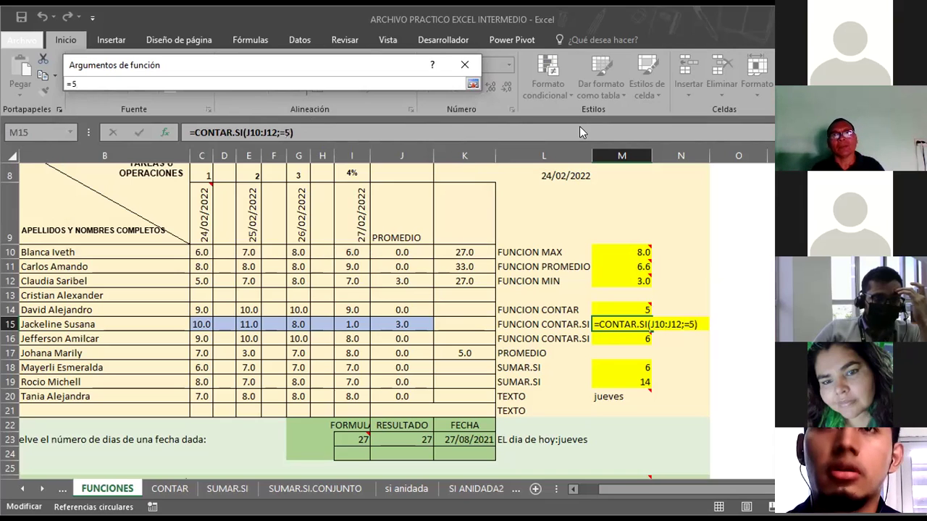
click(472, 86)
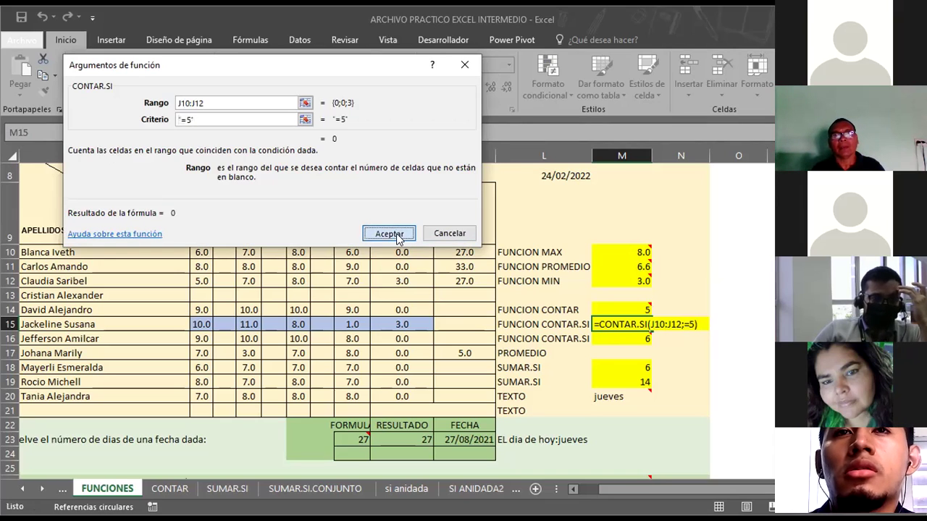
click(396, 233)
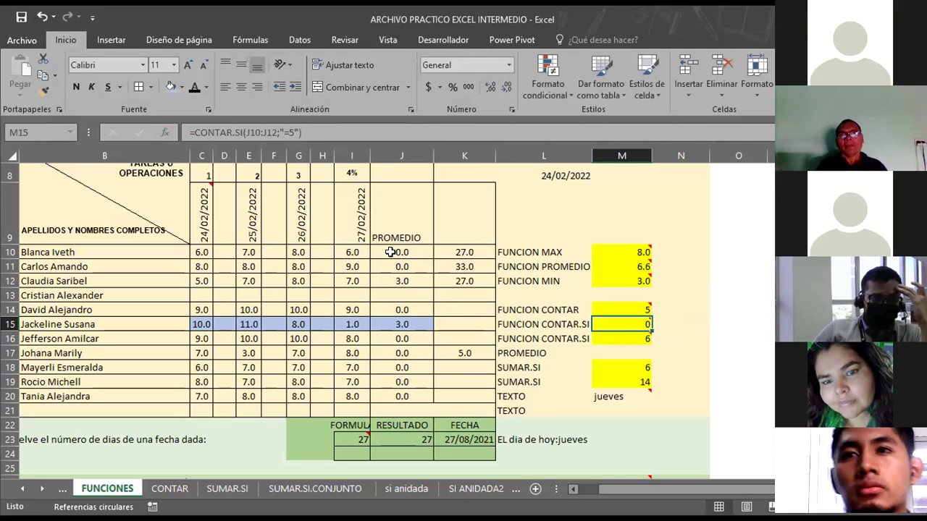
click(390, 252)
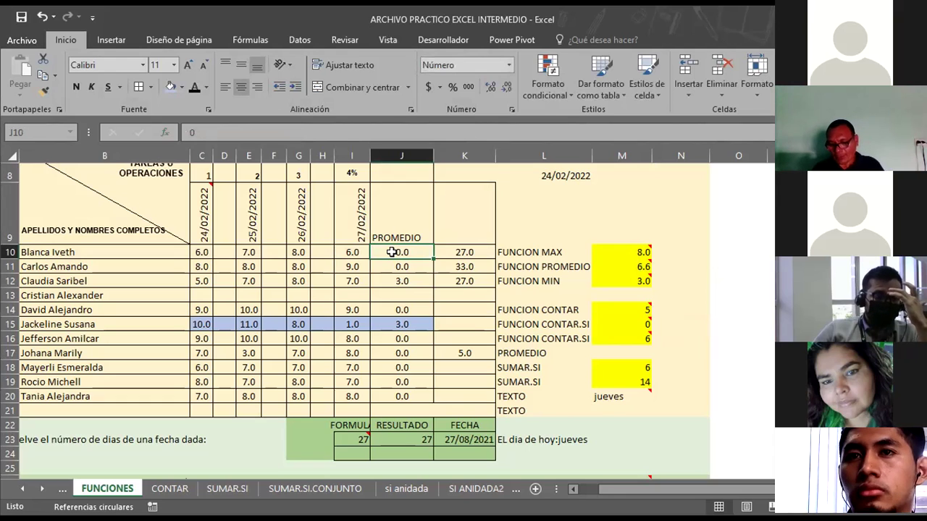
Clear the #¿NOMBRE? error from J10 and start retyping =promedio.
text(=)
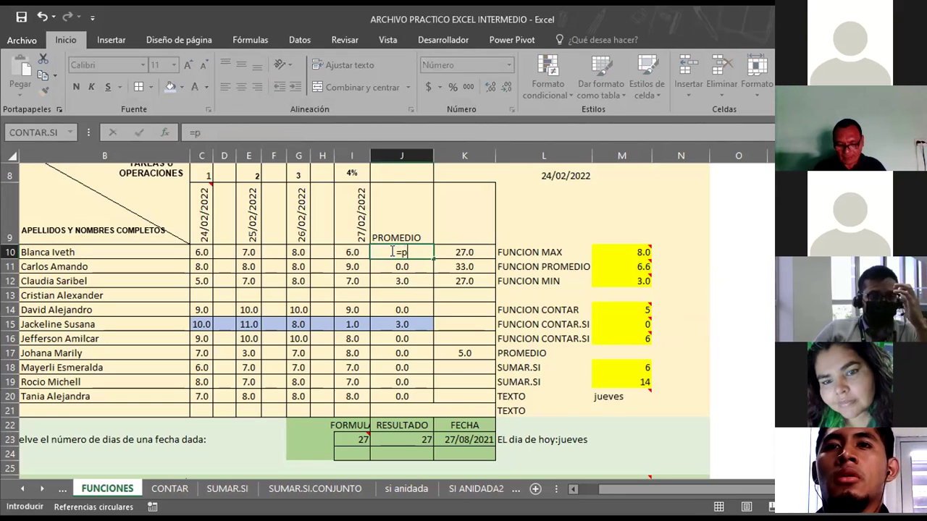
text(promedio)
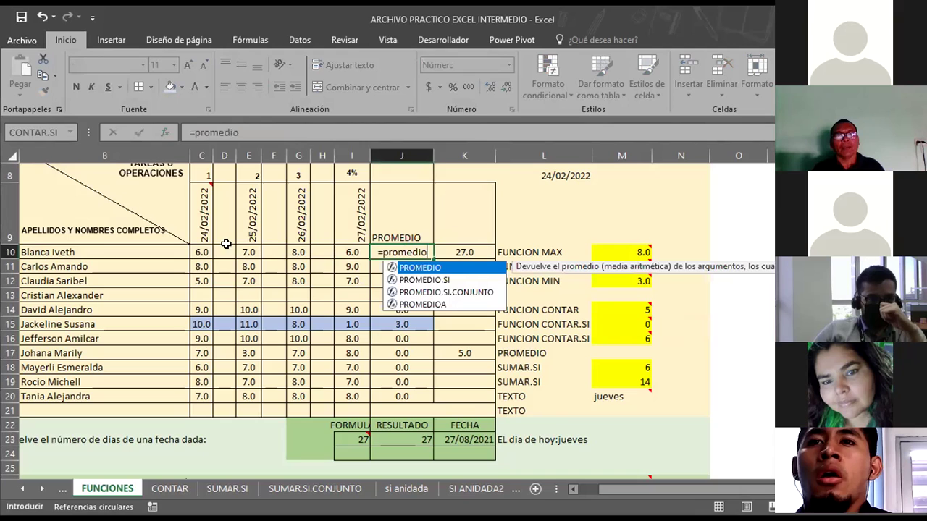
click(197, 249)
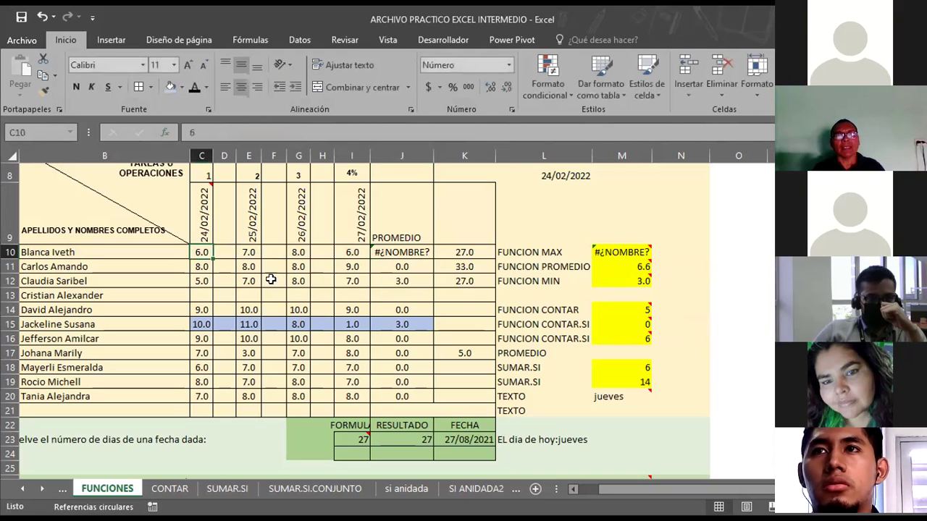
click(389, 248)
key(Delete)
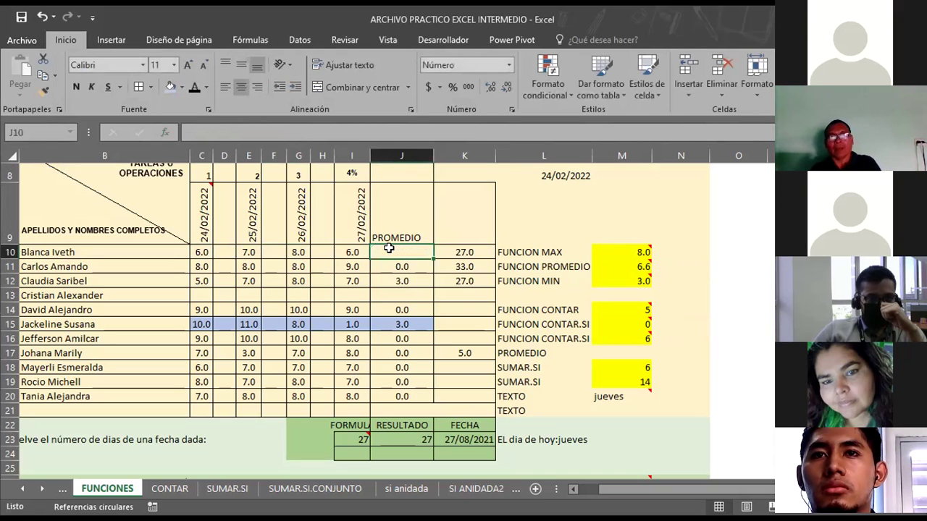
text(=)
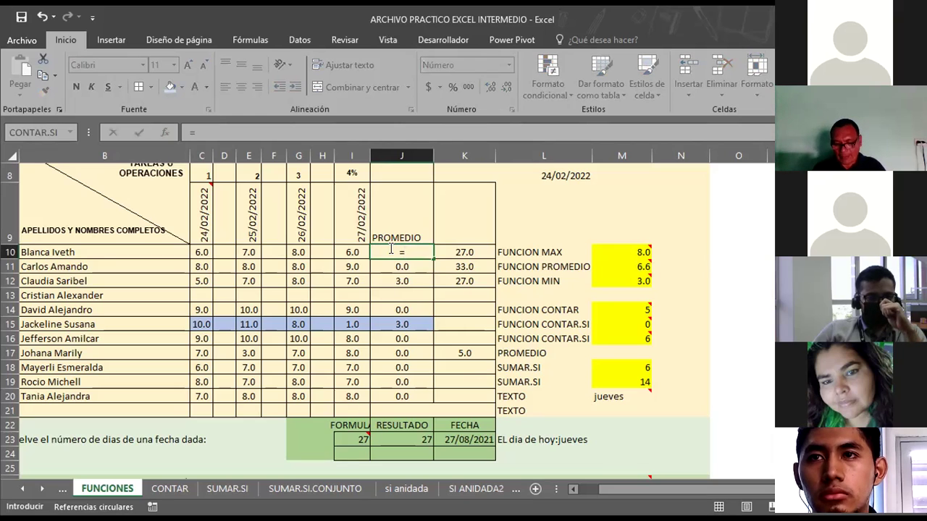
text(pro)
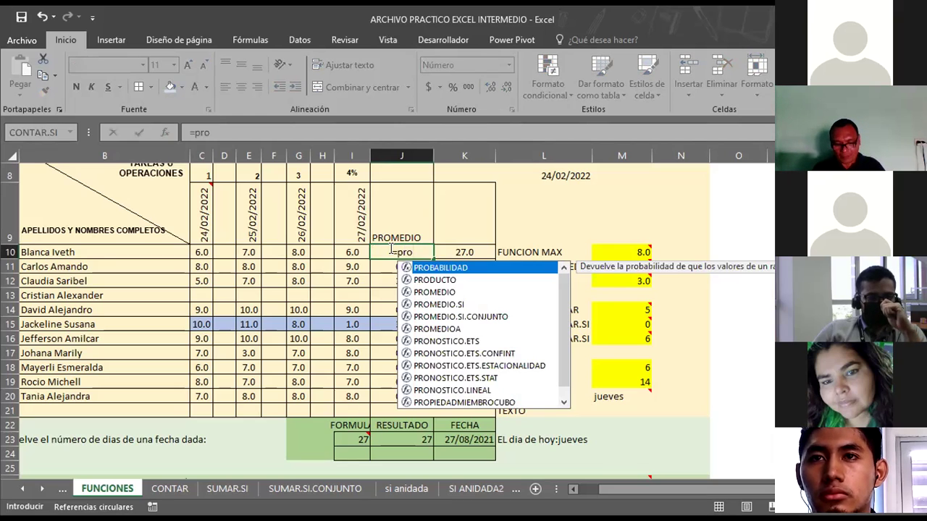
text(medio)
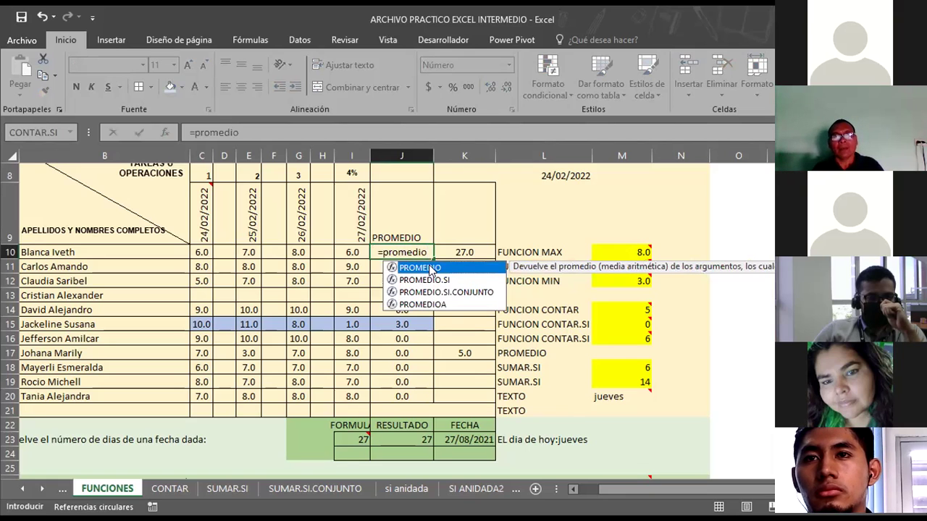
Choose the PROMEDIO function from Insert Function for J10.
click(166, 137)
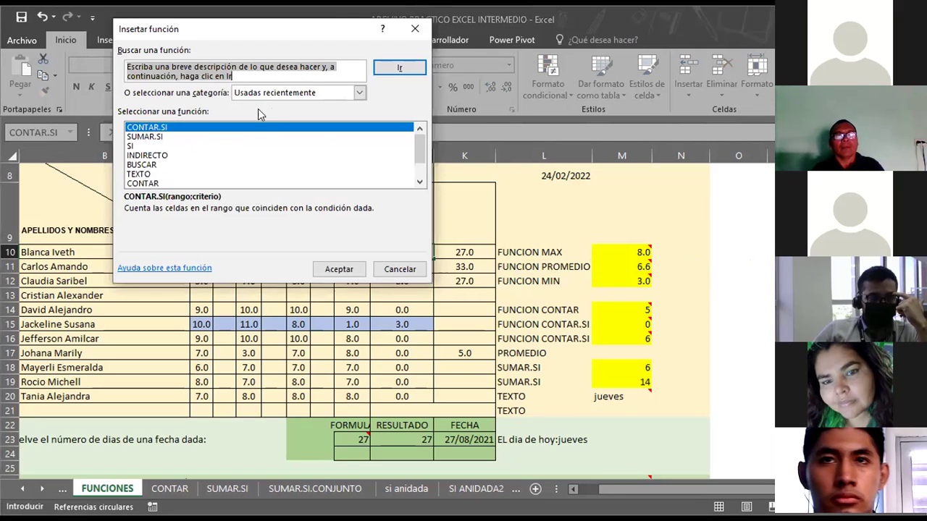
drag(417, 155, 417, 163)
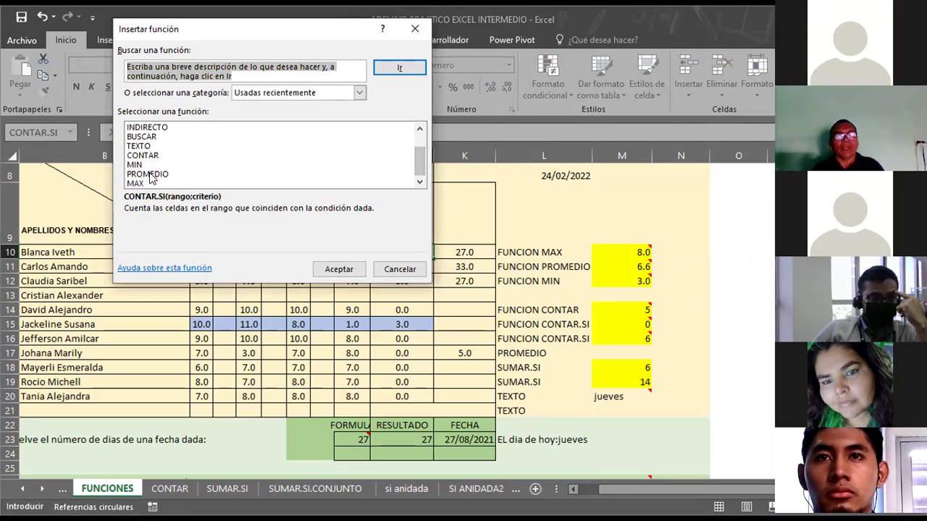
click(149, 175)
click(341, 271)
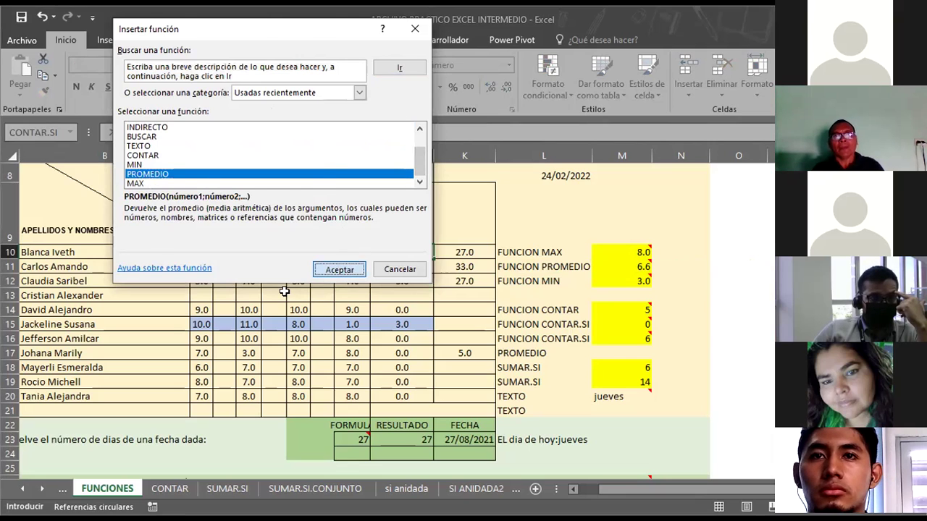
Set Número1–3 to C10, E10 and G10 and insert the average into J10.
click(291, 75)
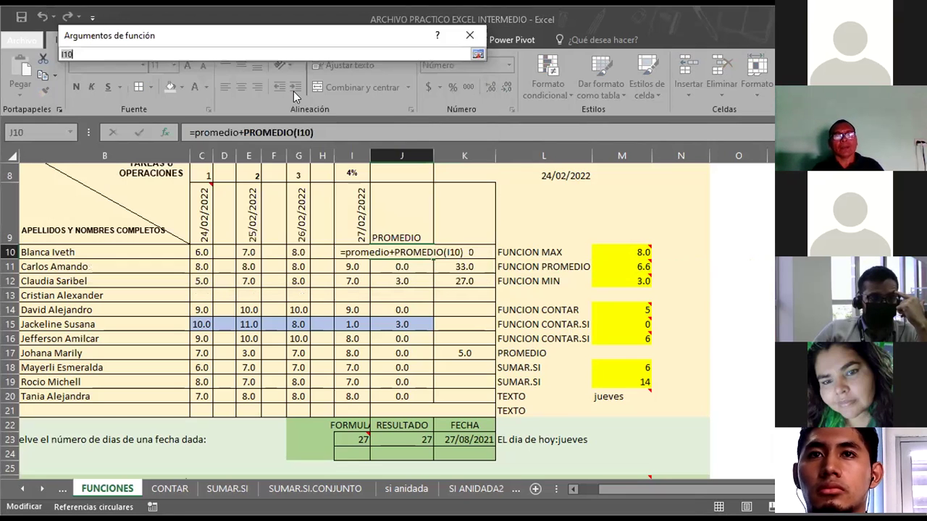
click(203, 252)
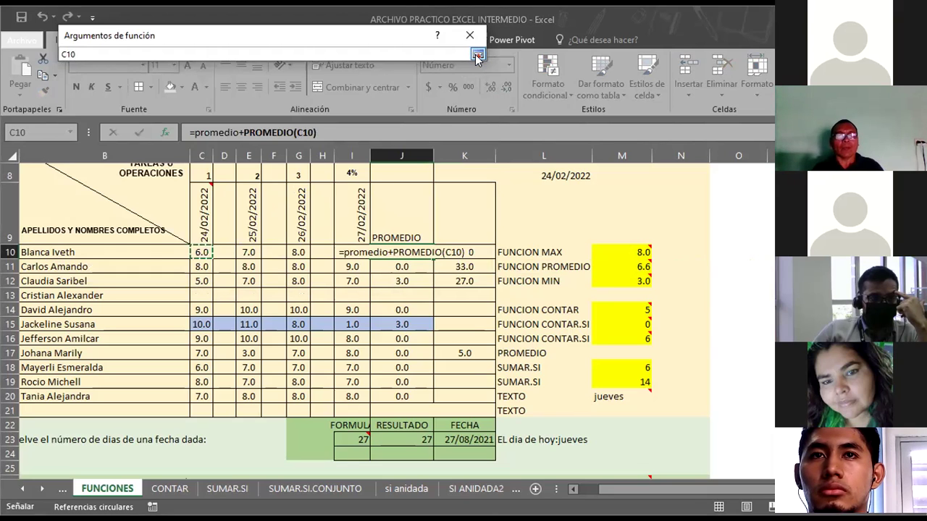
click(477, 55)
click(293, 89)
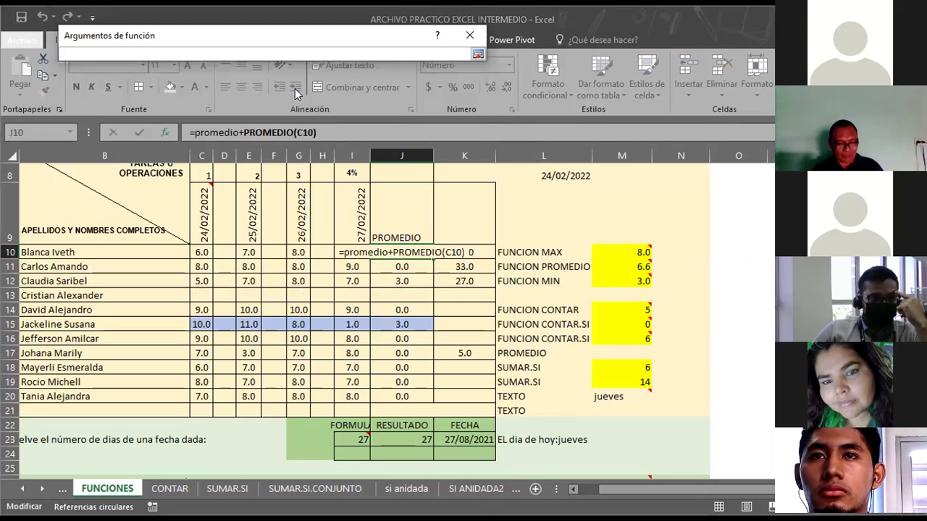
click(249, 253)
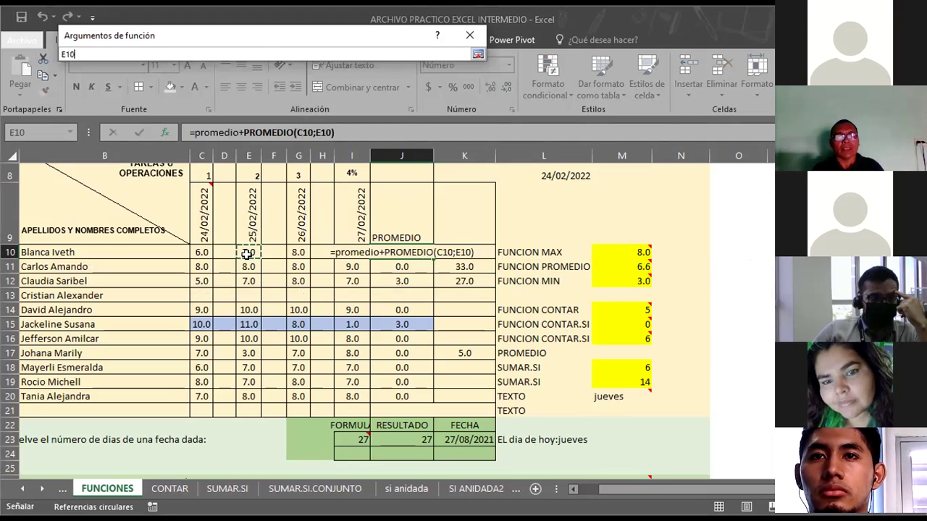
click(477, 55)
click(291, 107)
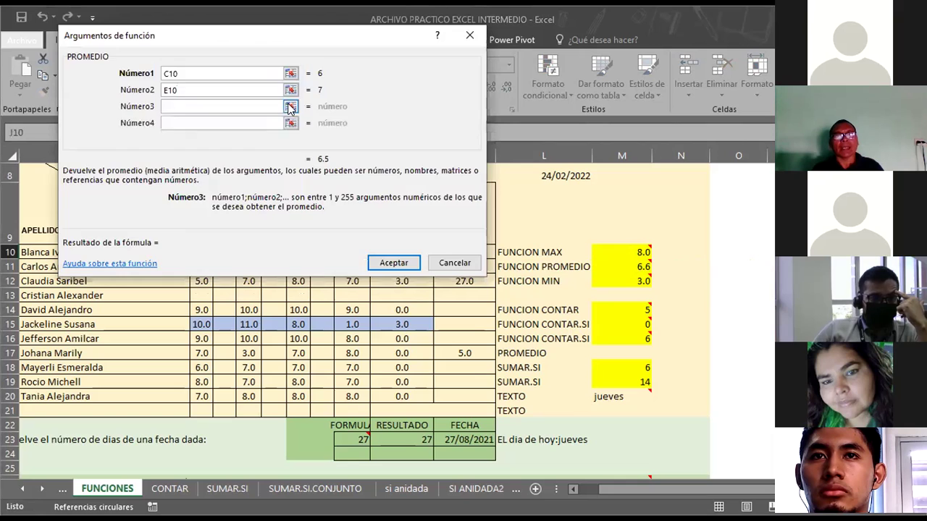
click(291, 106)
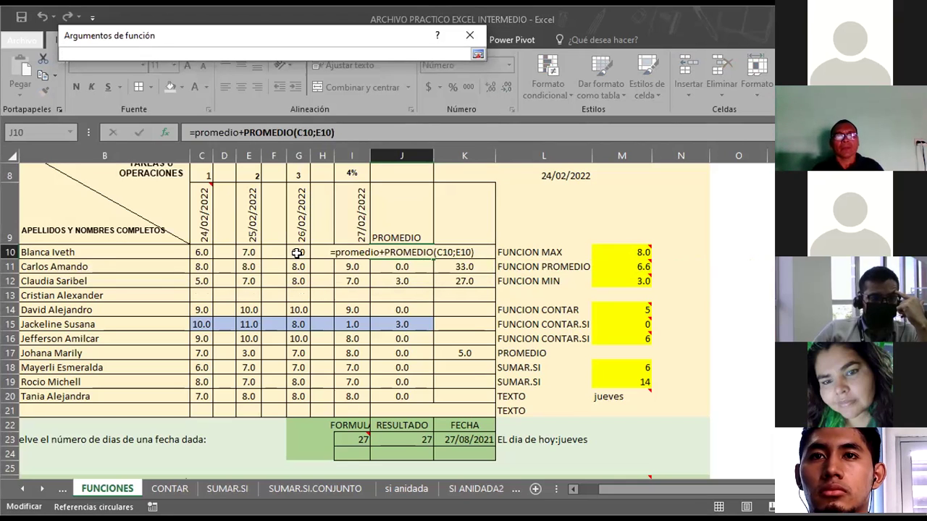
click(297, 253)
key(Return)
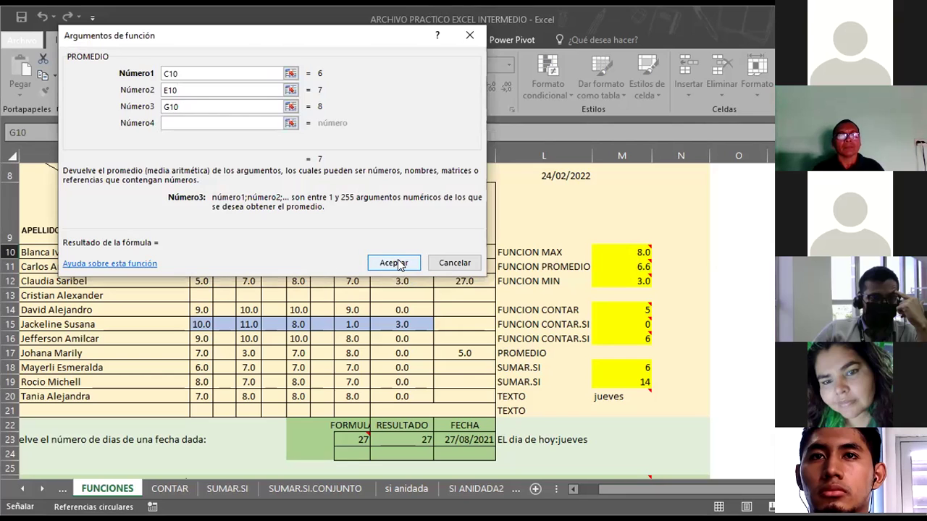
click(396, 263)
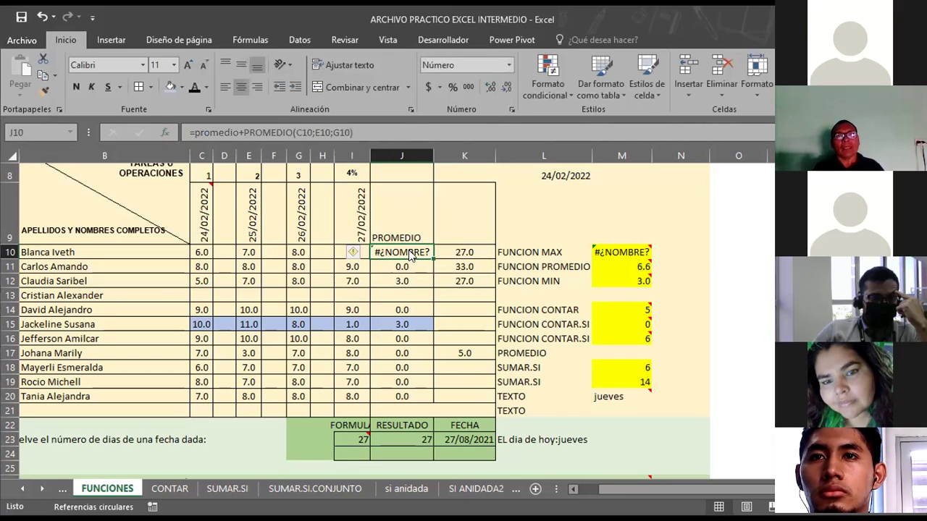
Remove the stray 'promedio+' so J10 reads =PROMEDIO(C10;E10;G10), showing 7.0.
right_click(408, 250)
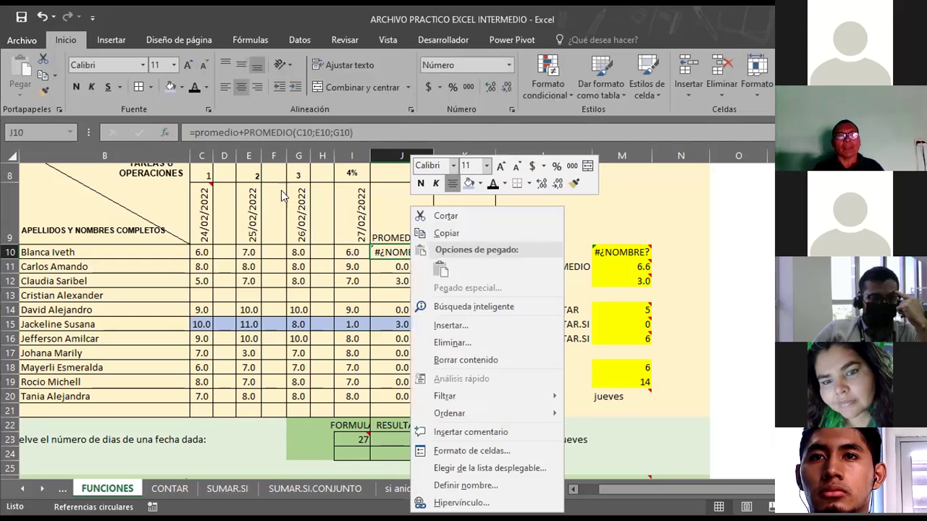
click(237, 129)
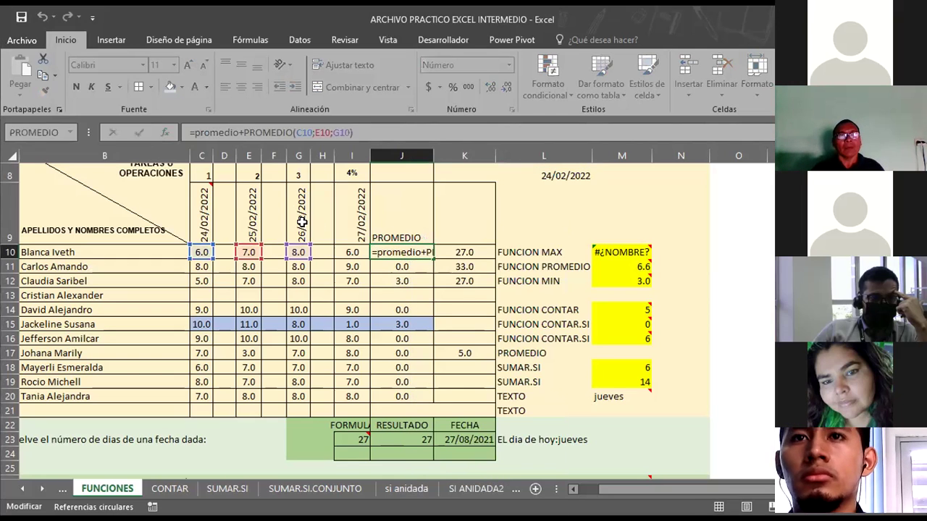
key(BackSpace)
key(BackSpace)
key(BackSpace)
key(BackSpace)
key(BackSpace)
key(BackSpace)
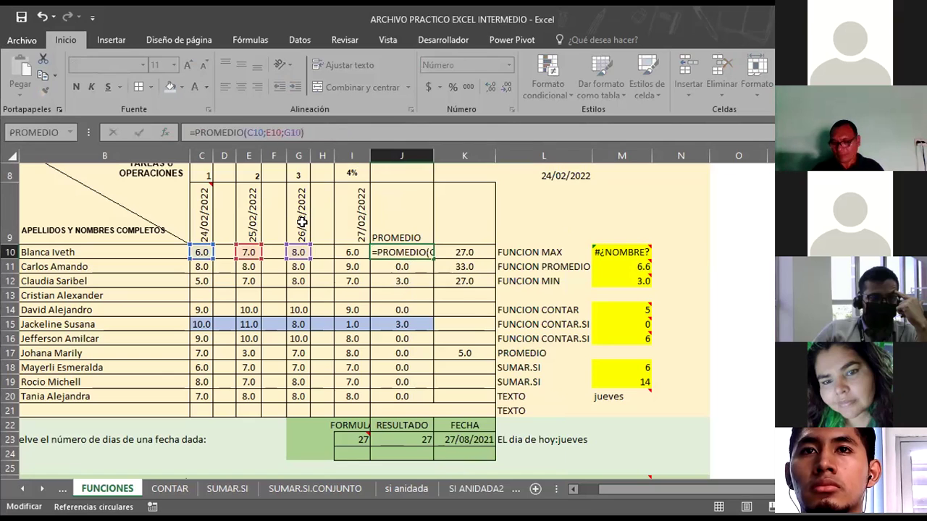
key(Return)
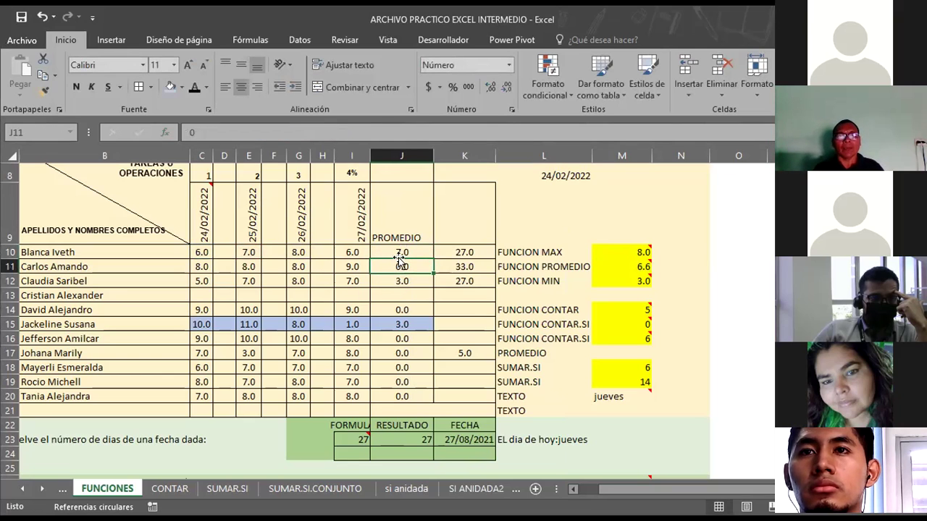
Shade J10 light blue and fill its average down to J12, giving 8.0 and 6.7.
click(400, 253)
click(170, 86)
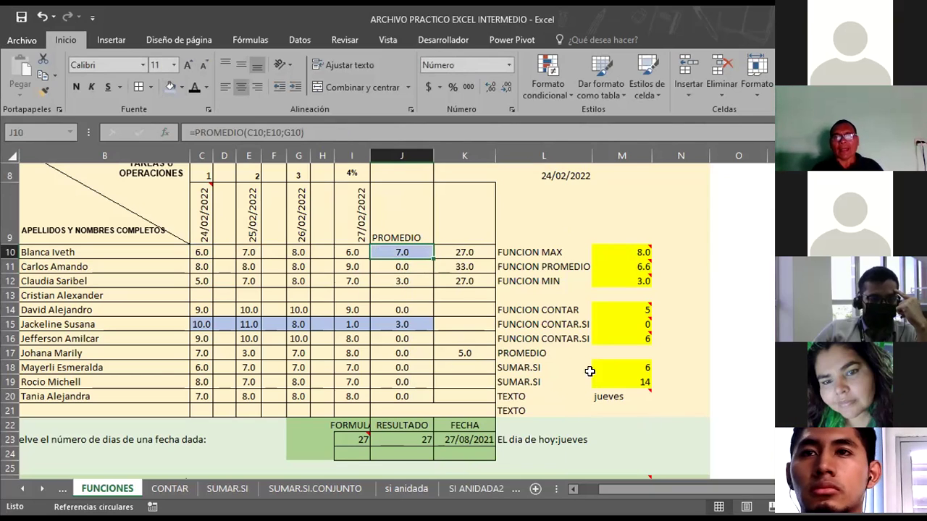
click(622, 325)
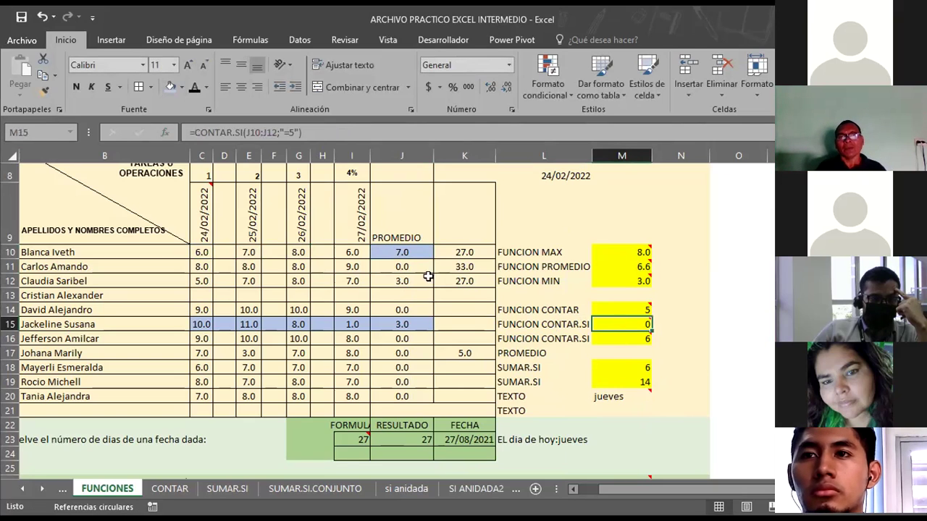
click(399, 250)
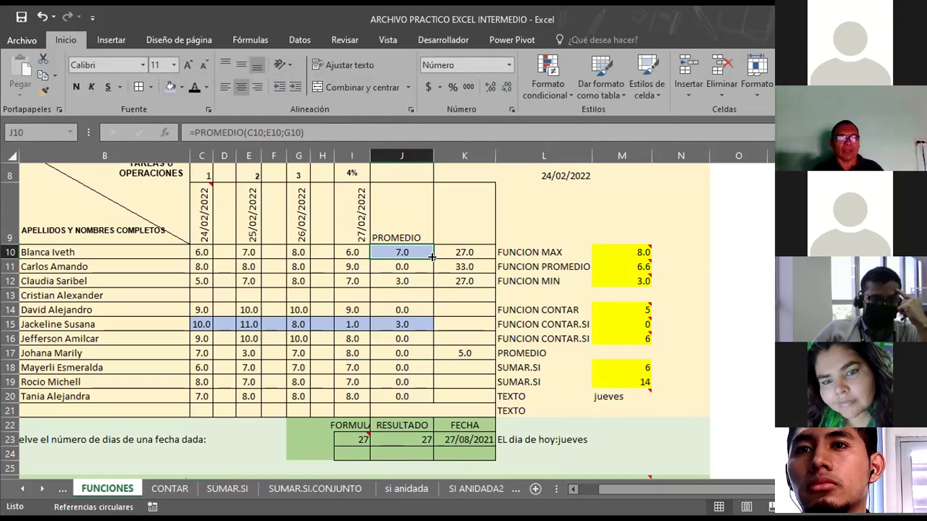
drag(431, 257, 433, 287)
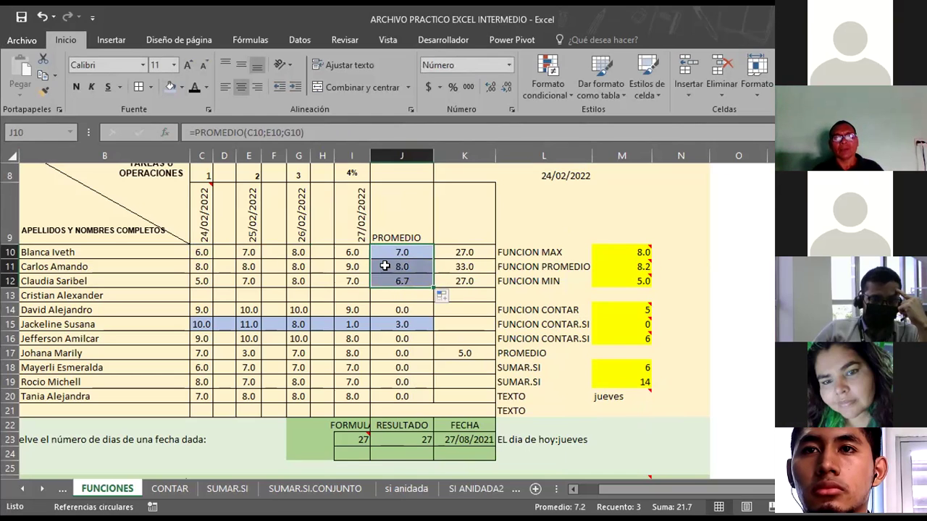
Enter 5 in E12, G12 and I12, making J12 average 5.0 and M15 count 1.
click(248, 280)
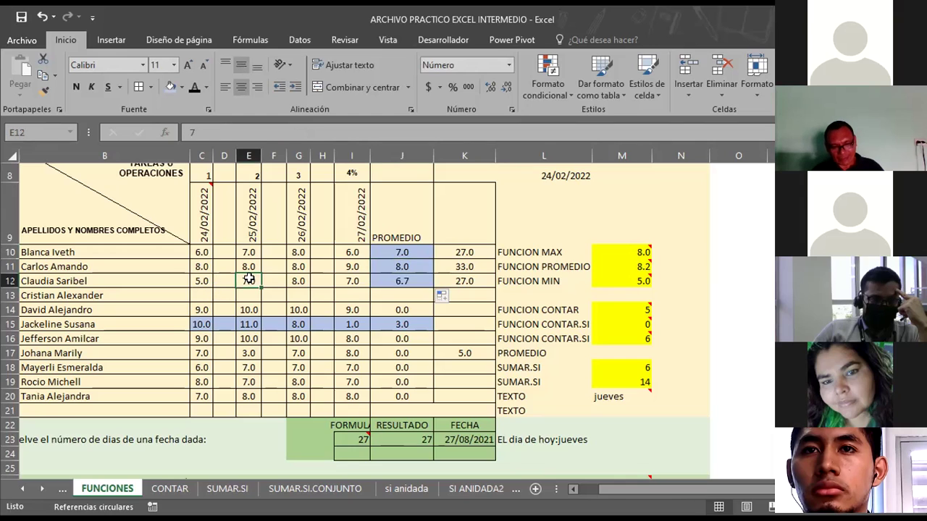
text(5)
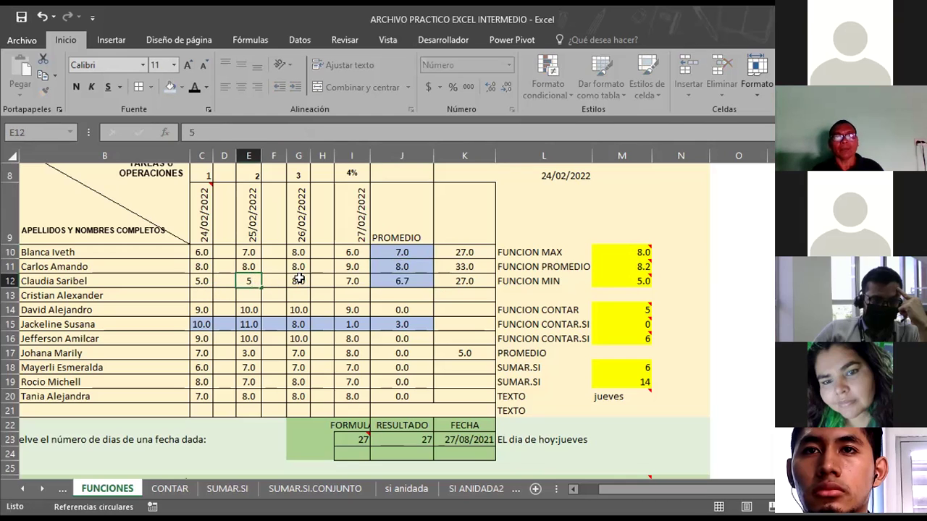
click(299, 280)
text(5)
click(352, 281)
text(5)
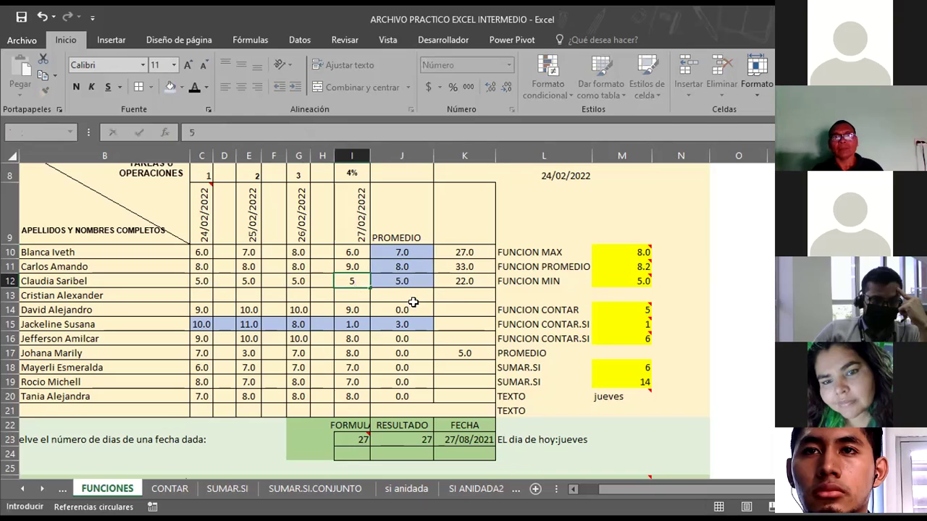
click(464, 304)
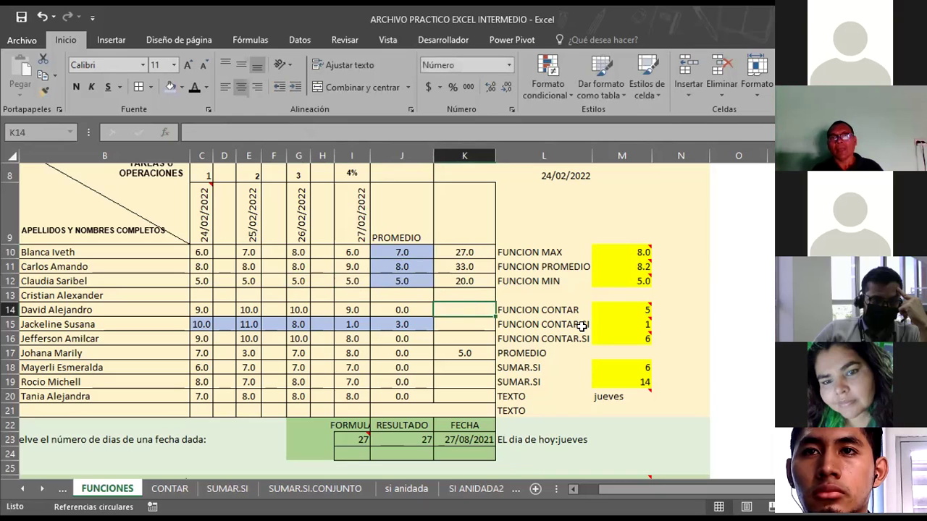
click(623, 330)
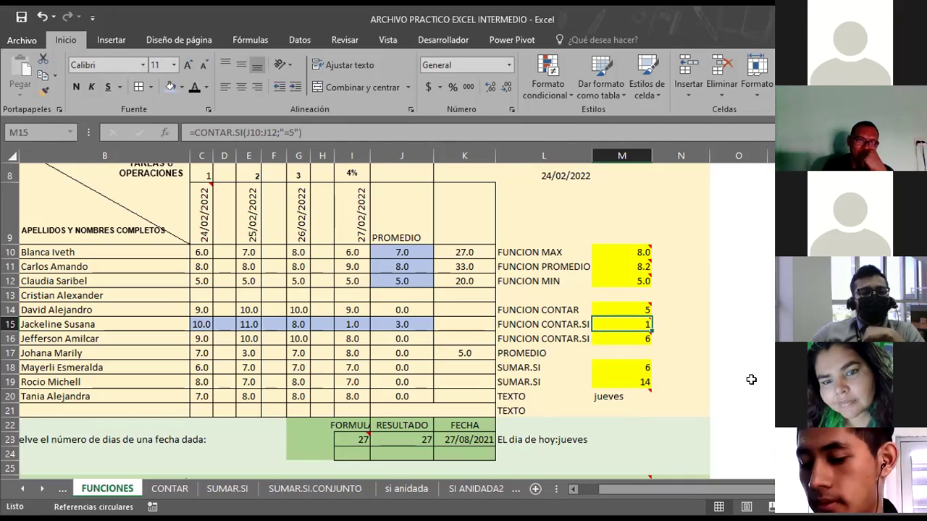
Go to the CONTAR sheet with the NOTA1–NOTA3 grades table, passing through SUMAR.SI.
click(209, 490)
click(171, 490)
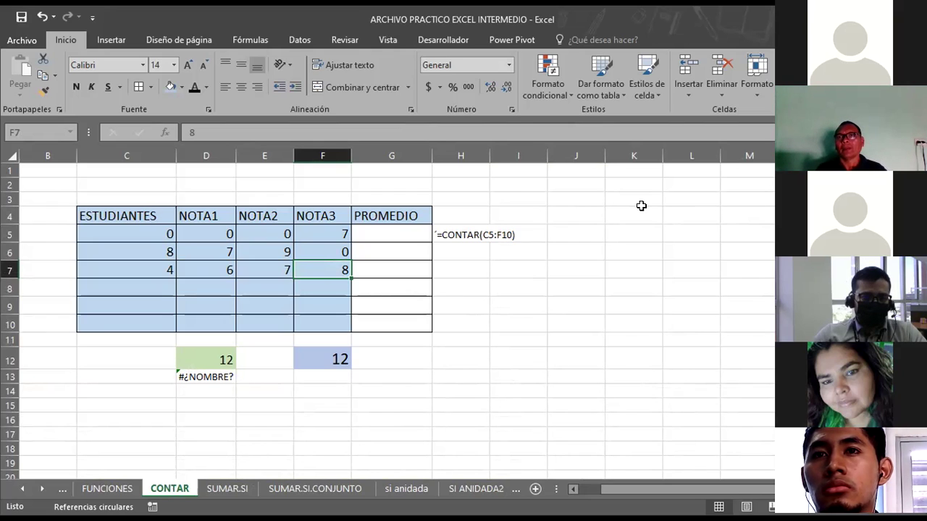
scroll(688, 289, down, 1)
scroll(724, 348, up, 1)
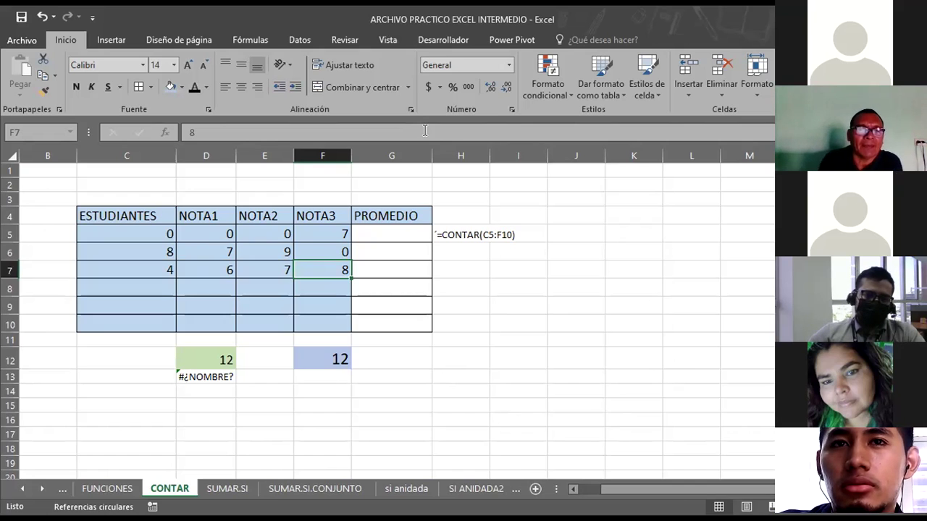
Scroll the sheet tabs to the right and open the BUSCAR sheet.
click(41, 489)
click(41, 489)
click(41, 489)
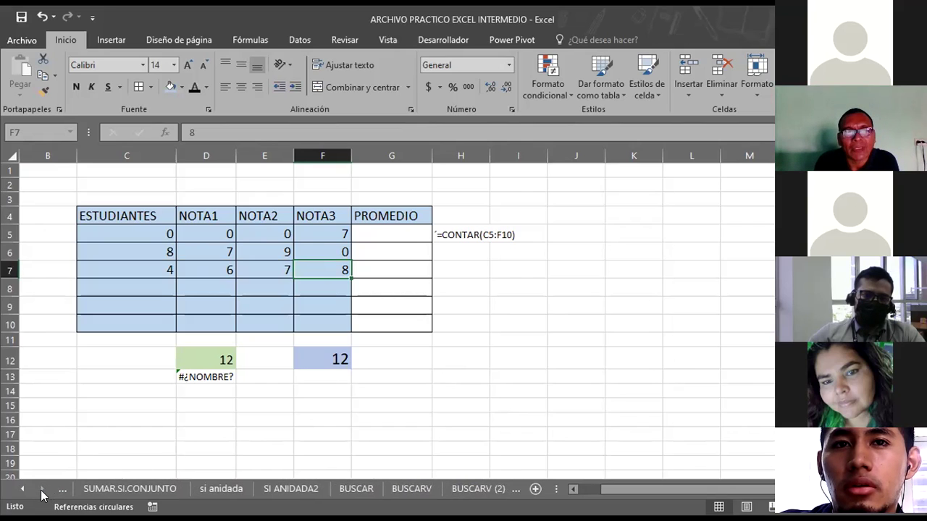
click(348, 489)
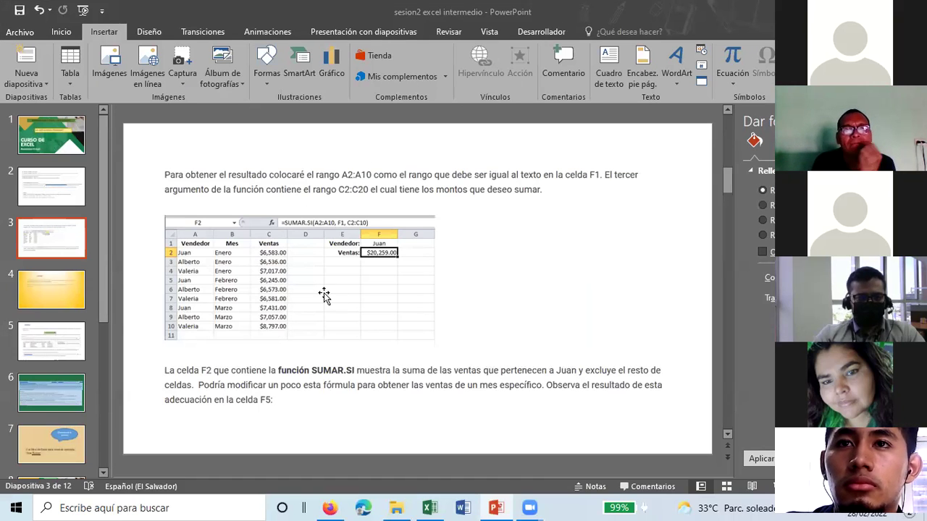
Present the deck from slide 1 through CONTAR to the Forma de Matriz slide, then exit the slideshow.
scroll(324, 295, down, 1)
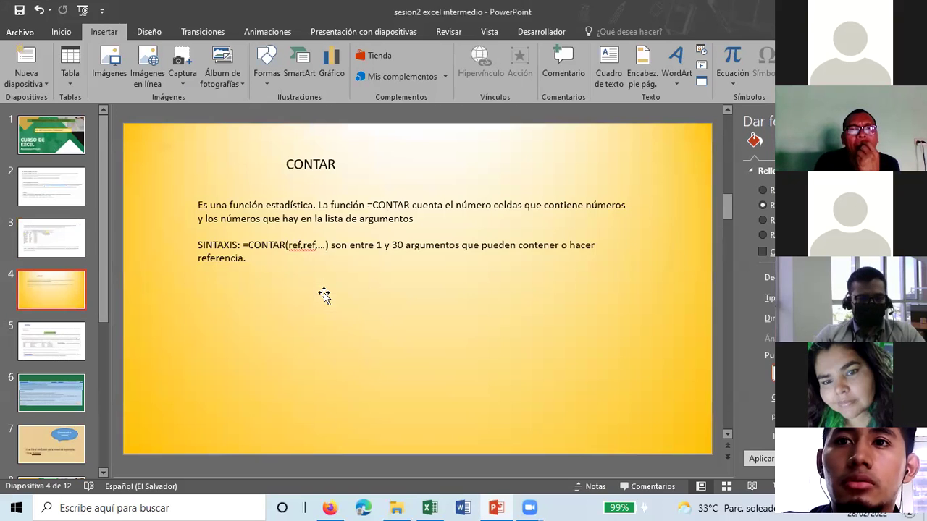
scroll(324, 296, down, 1)
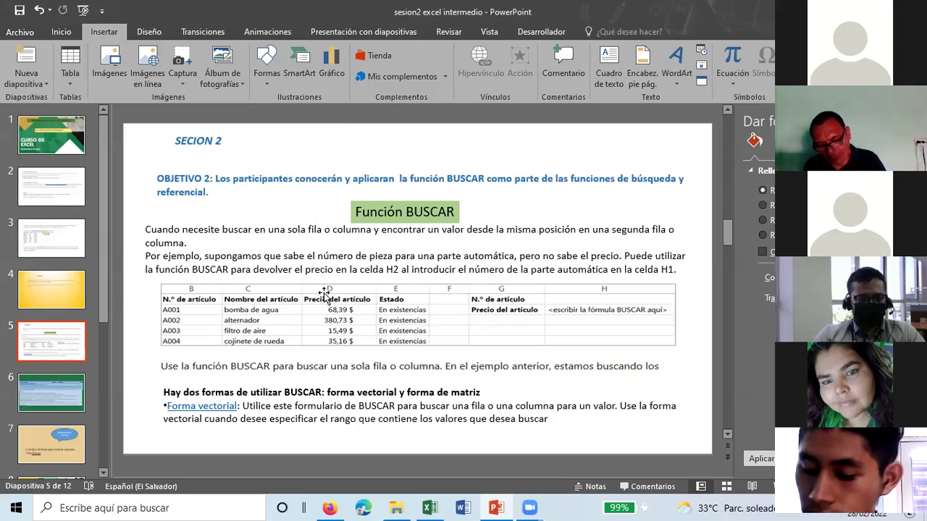
key(F5)
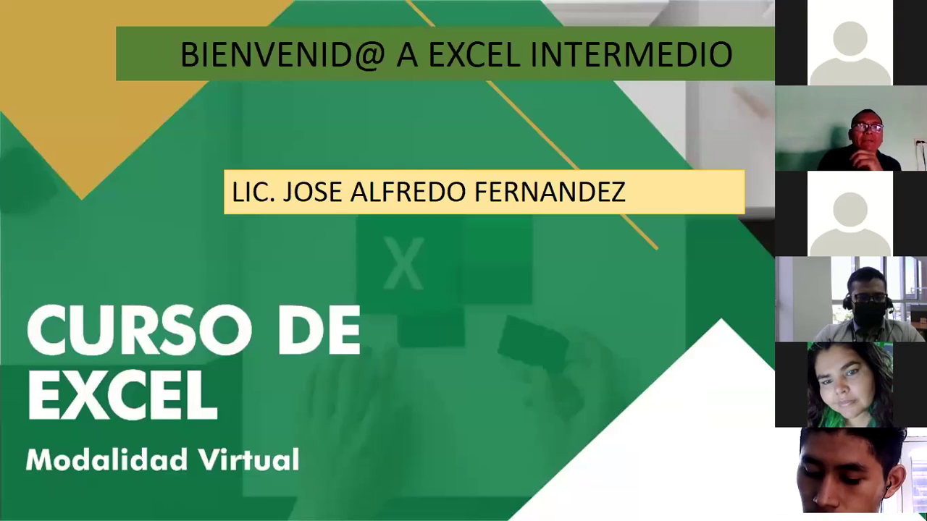
key(Down)
key(Down)
key(Down)
key(Down)
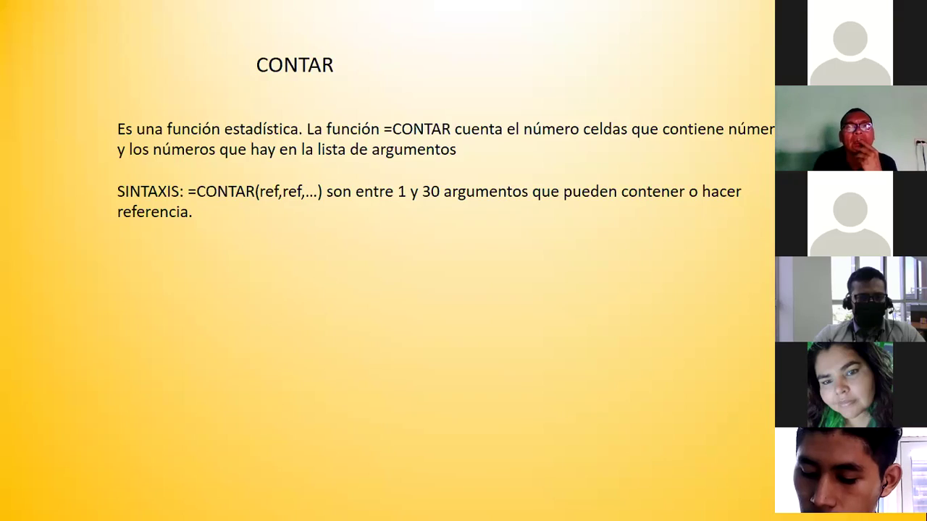
key(Down)
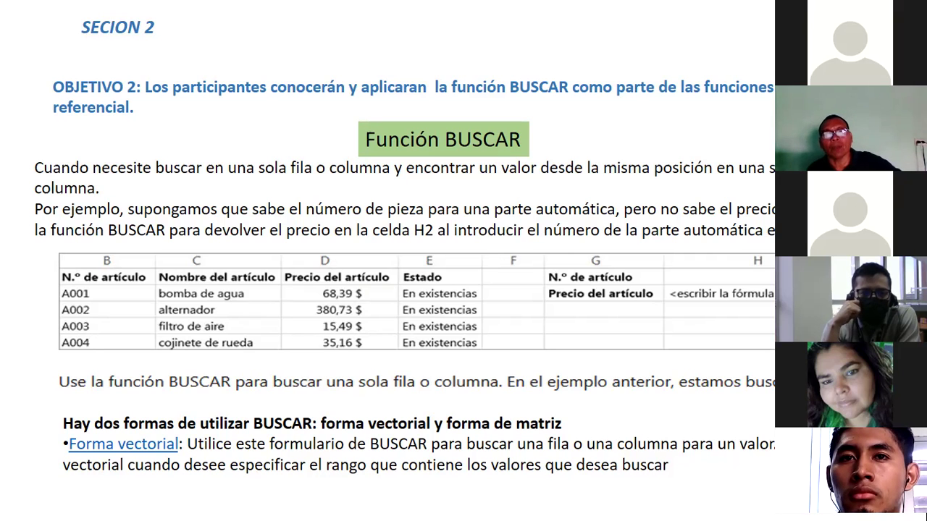
key(Right)
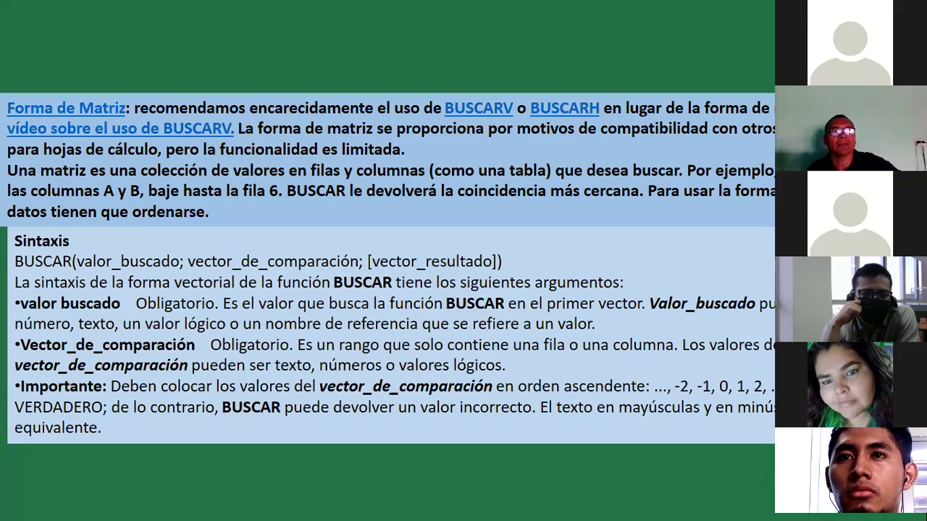
key(Escape)
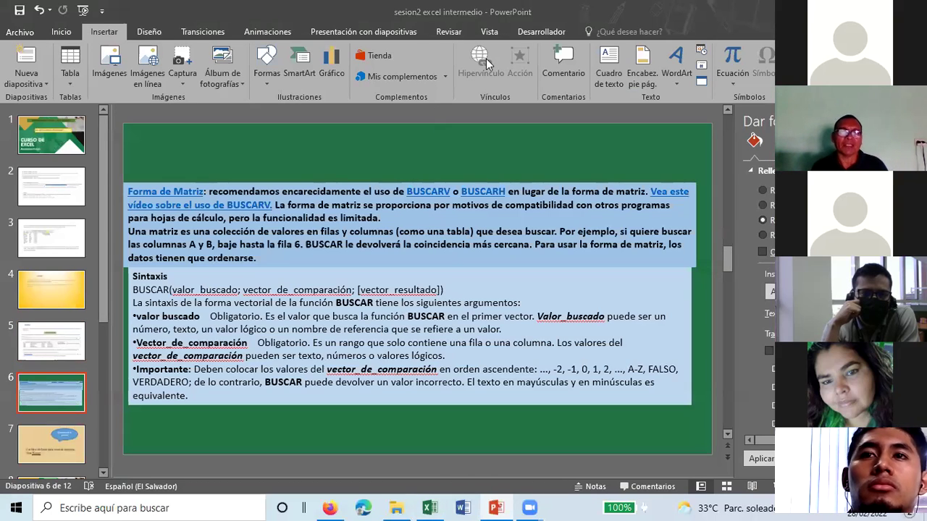
Back in Excel, walk through article A001's code, name bomba de agua, price 68.39 and stock status.
key(alt+Tab)
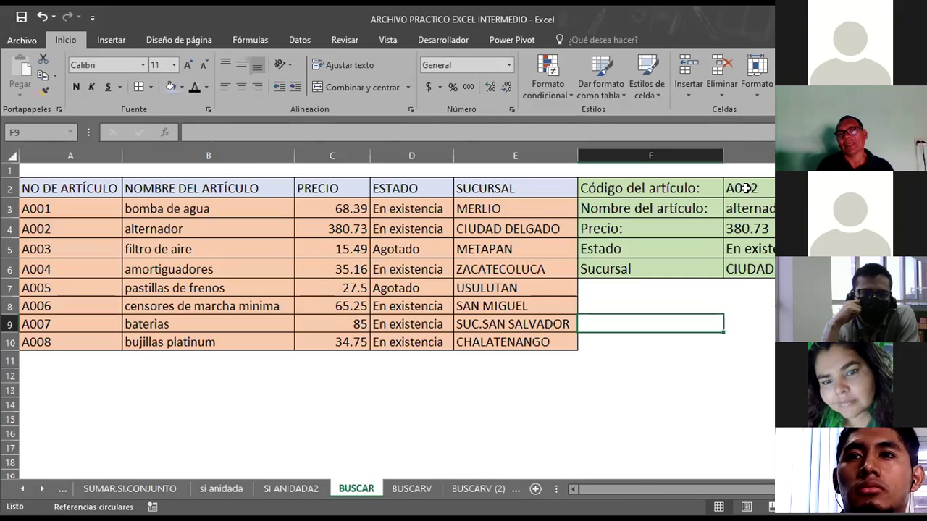
click(743, 188)
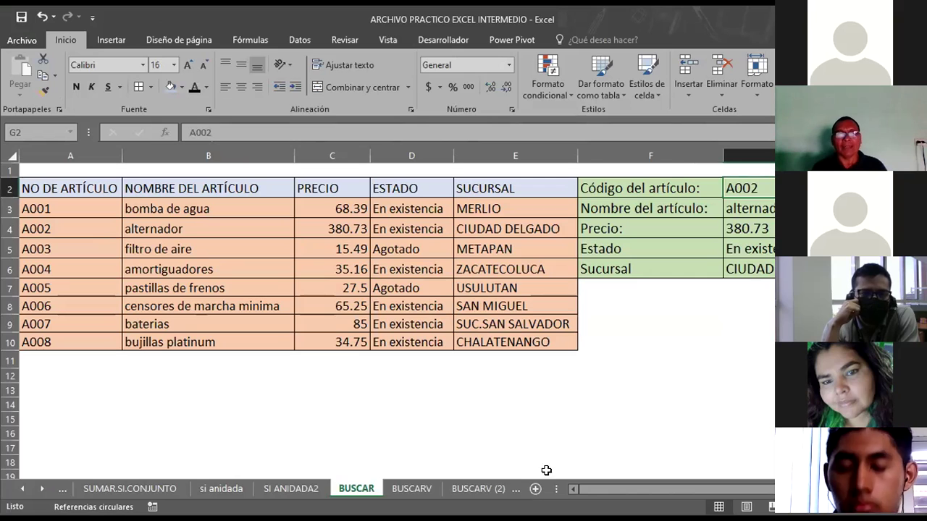
click(52, 210)
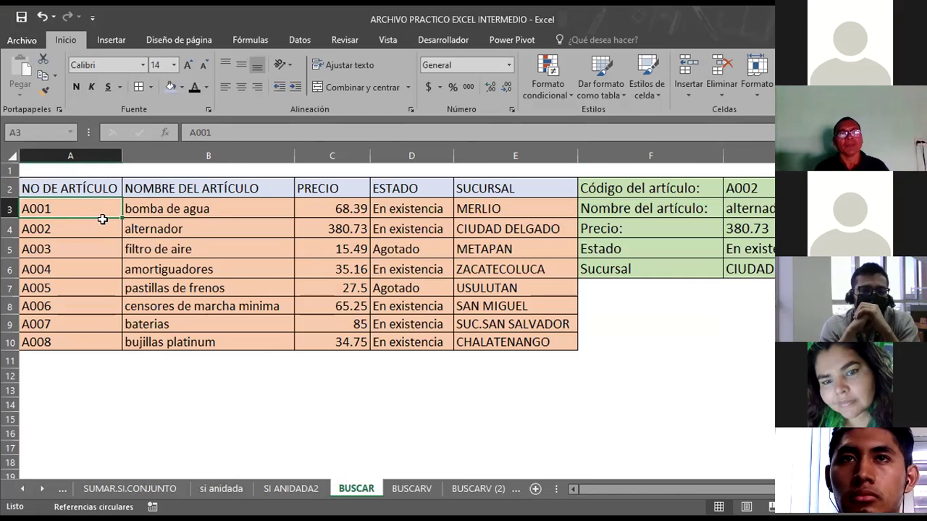
click(145, 208)
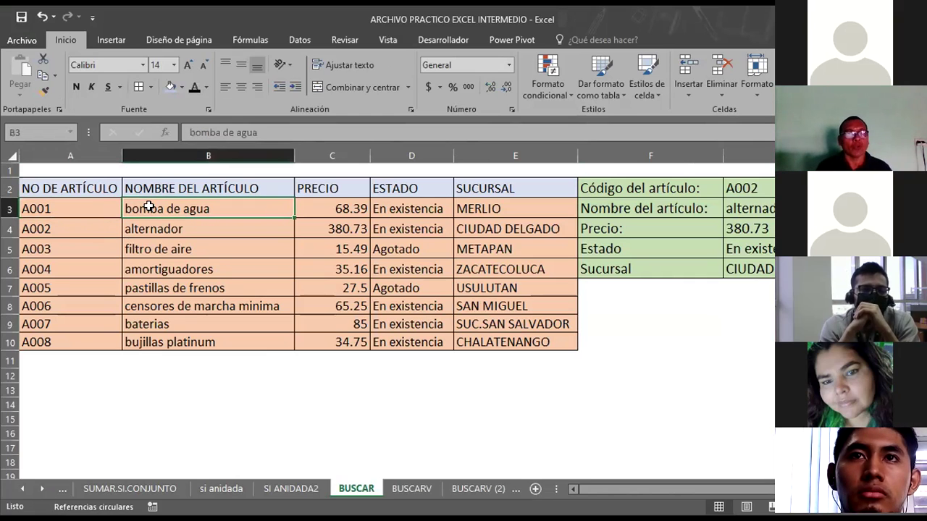
click(344, 204)
click(402, 208)
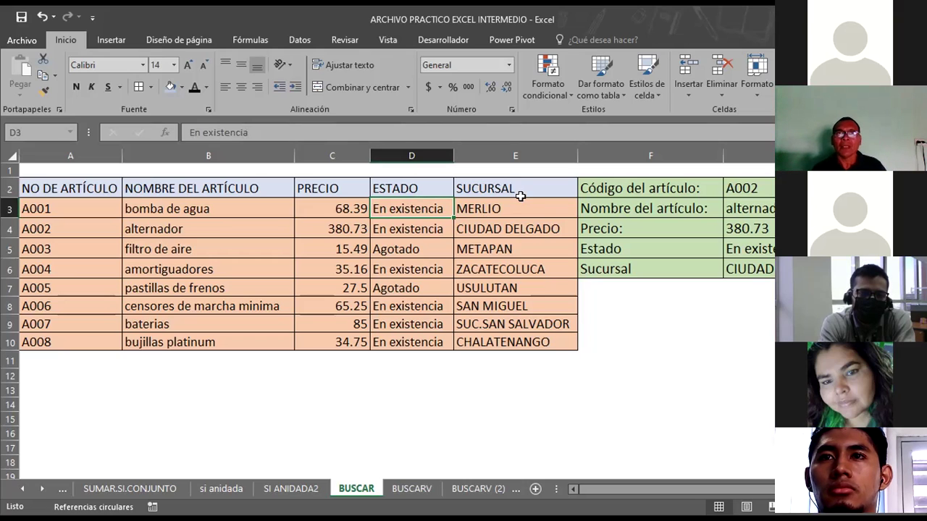
click(757, 188)
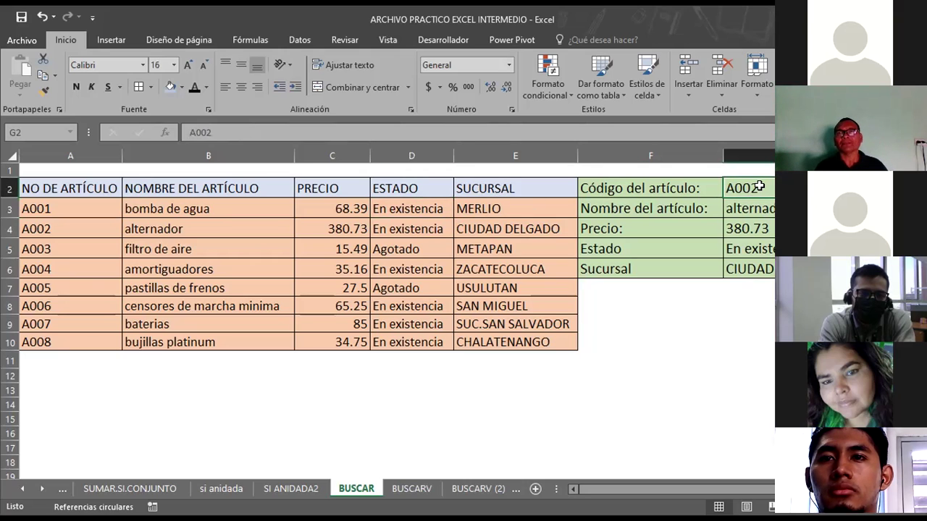
click(659, 188)
click(742, 185)
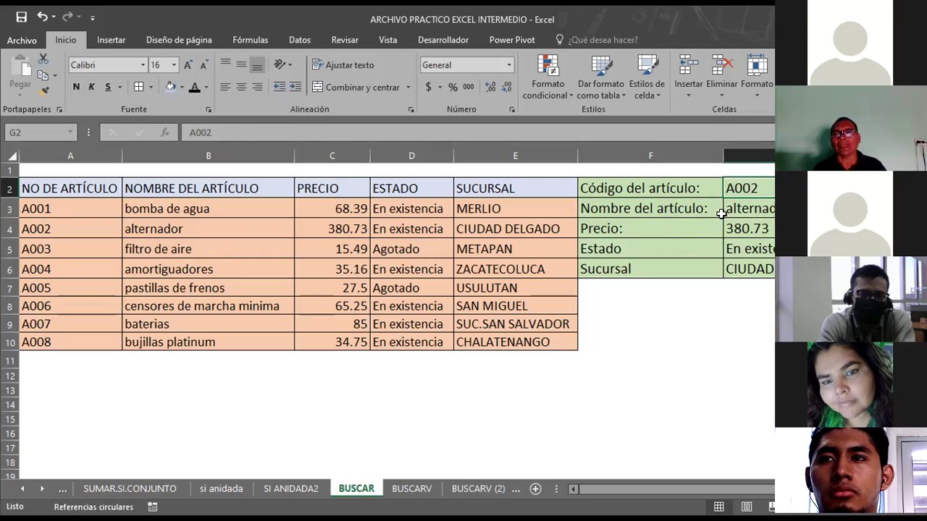
click(751, 211)
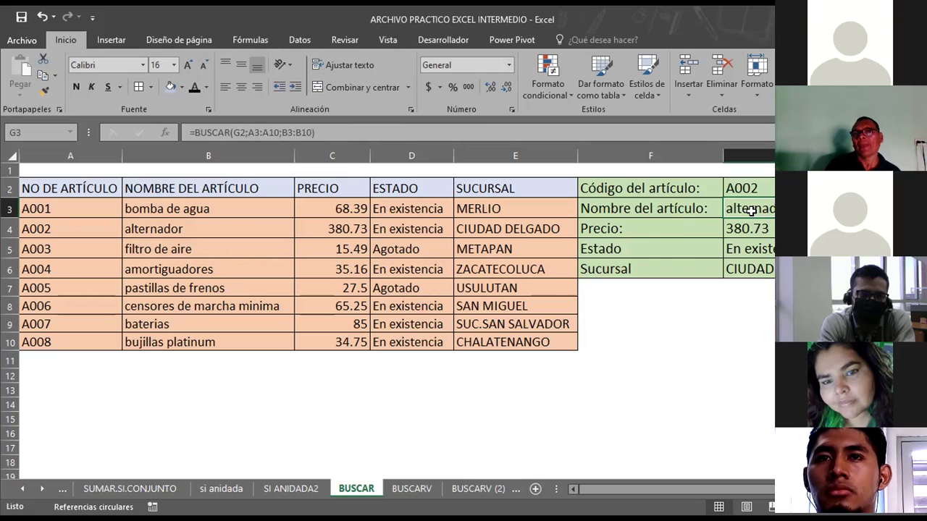
click(758, 187)
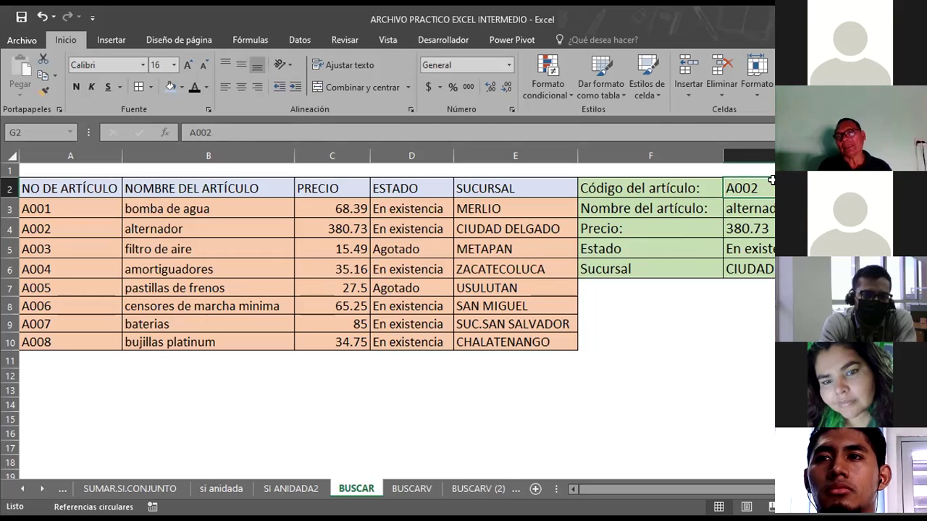
click(46, 229)
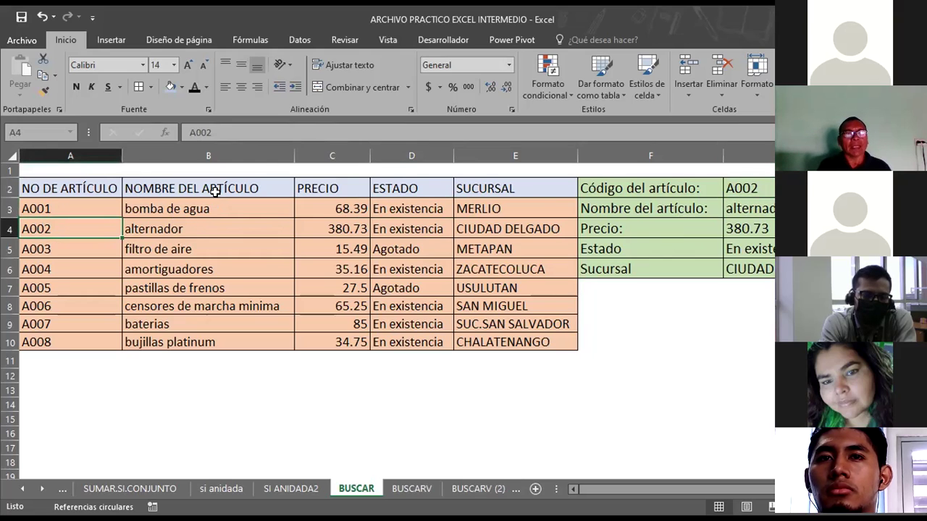
Walk through A002's fields: alternador, price 380.73, En existencia, branch CIUDAD DELGADO.
click(193, 229)
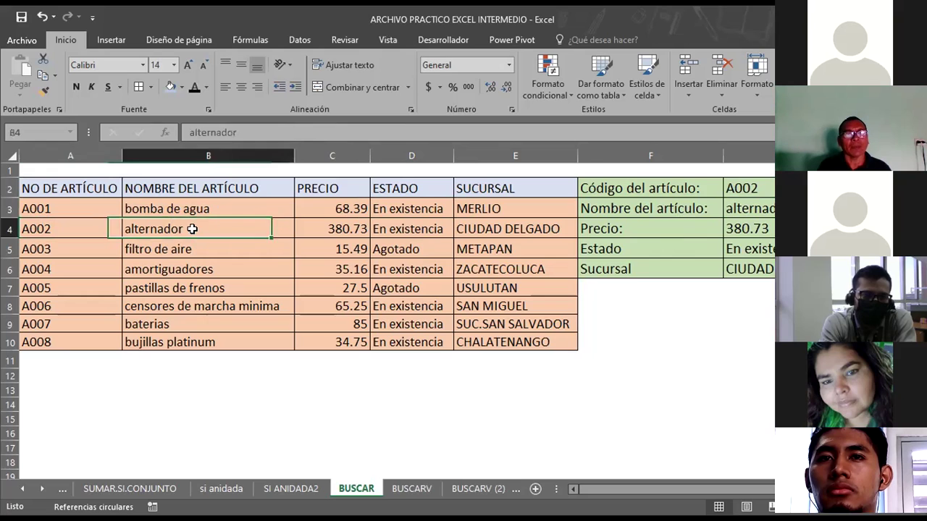
click(320, 189)
click(331, 230)
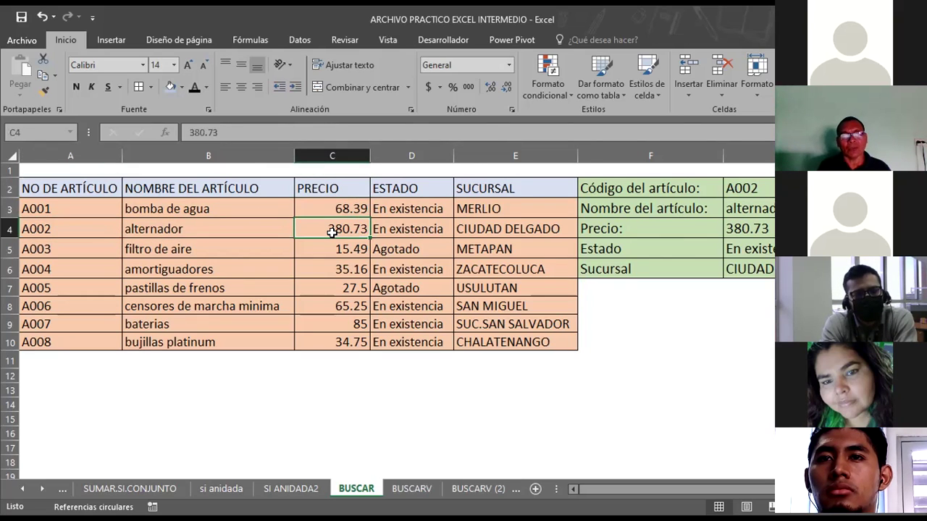
click(403, 187)
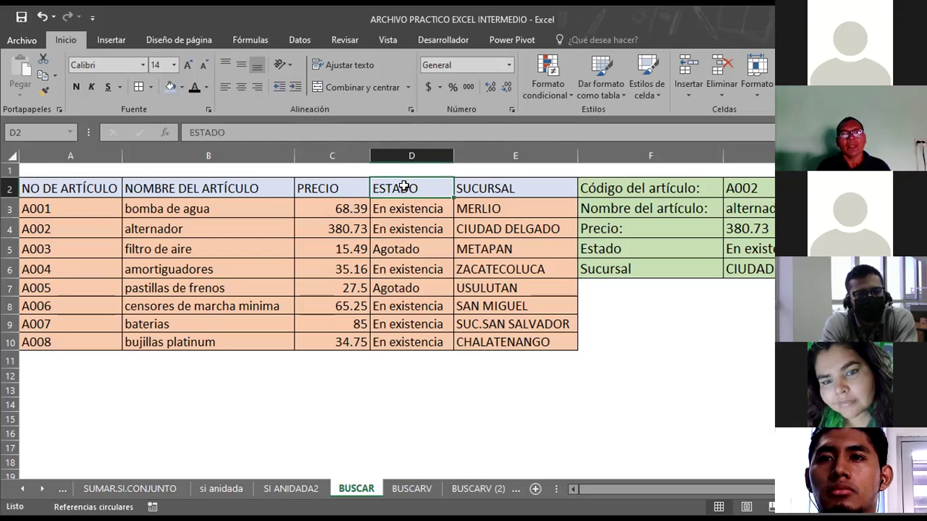
click(394, 229)
click(505, 190)
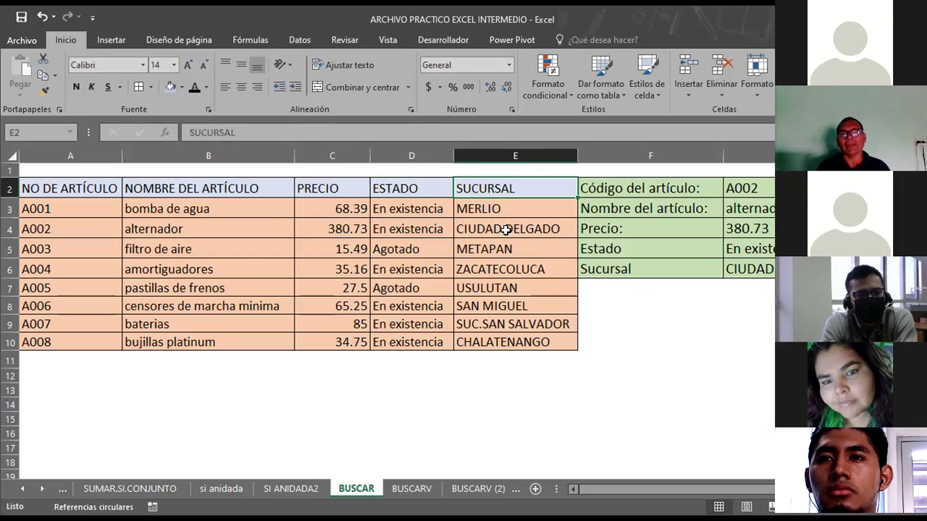
click(503, 229)
Correct the branch in E3 to MERLIOT and inspect the BUSCAR formula in G3.
click(500, 210)
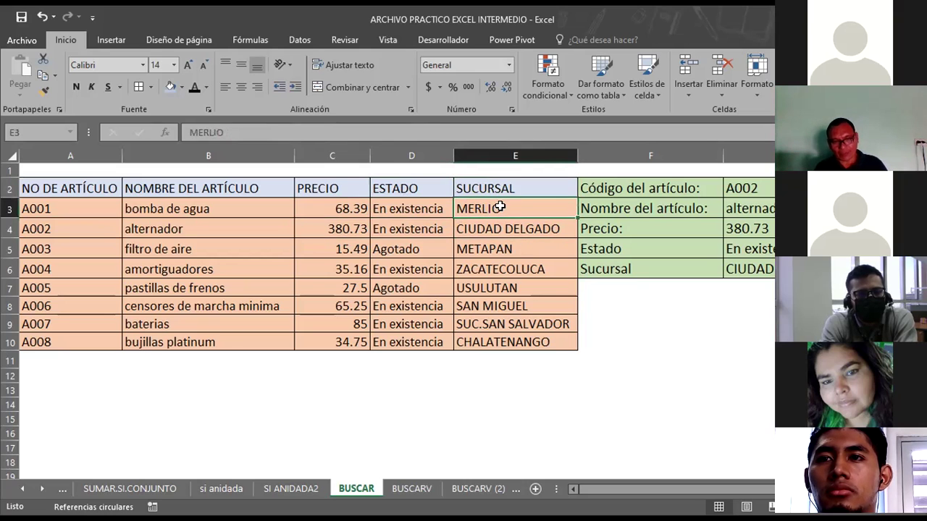
double_click(502, 208)
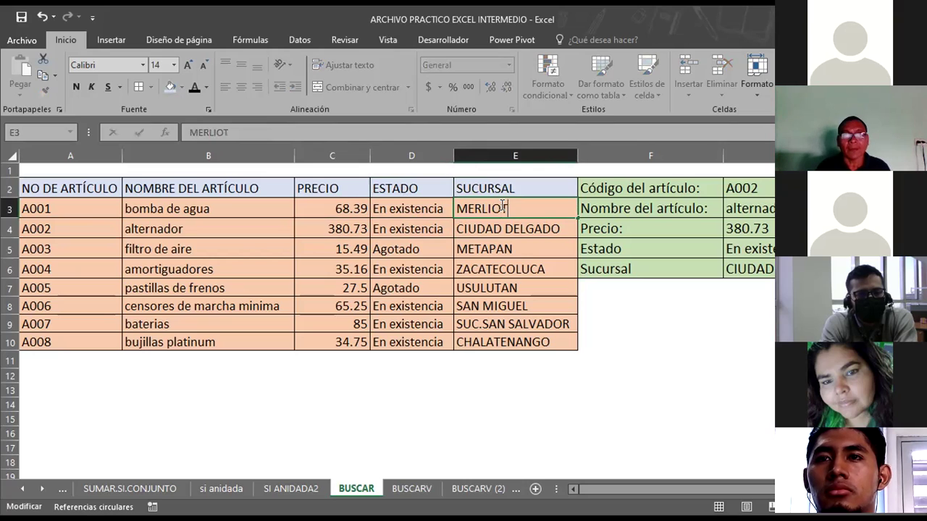
key(Return)
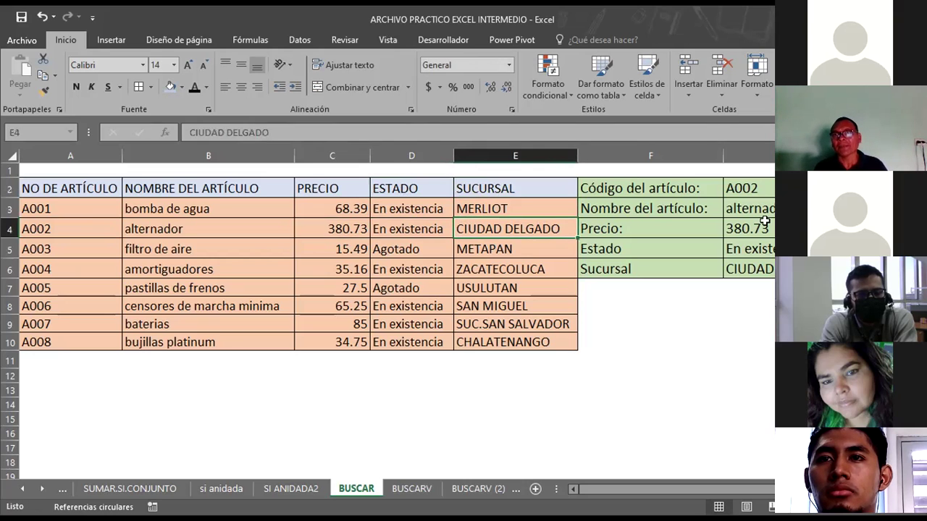
click(766, 210)
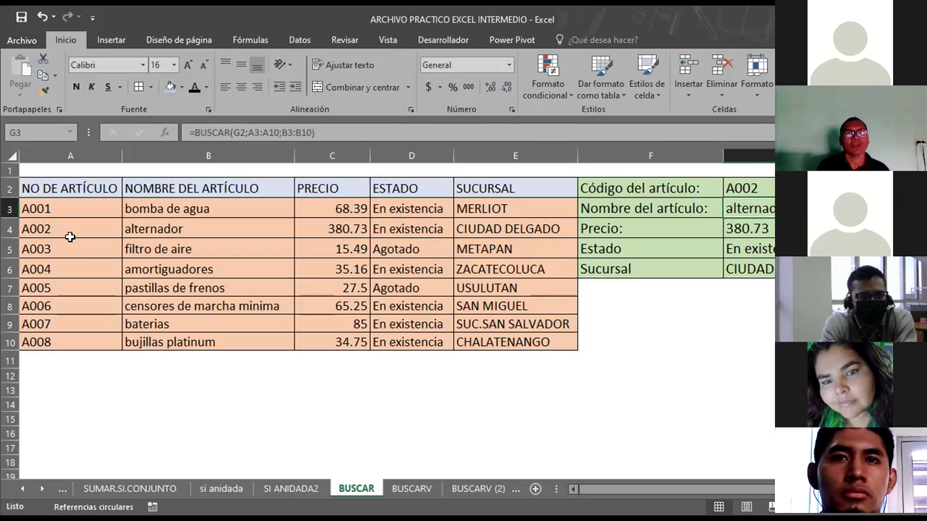
Enter A007 as the lookup code in G2.
click(764, 183)
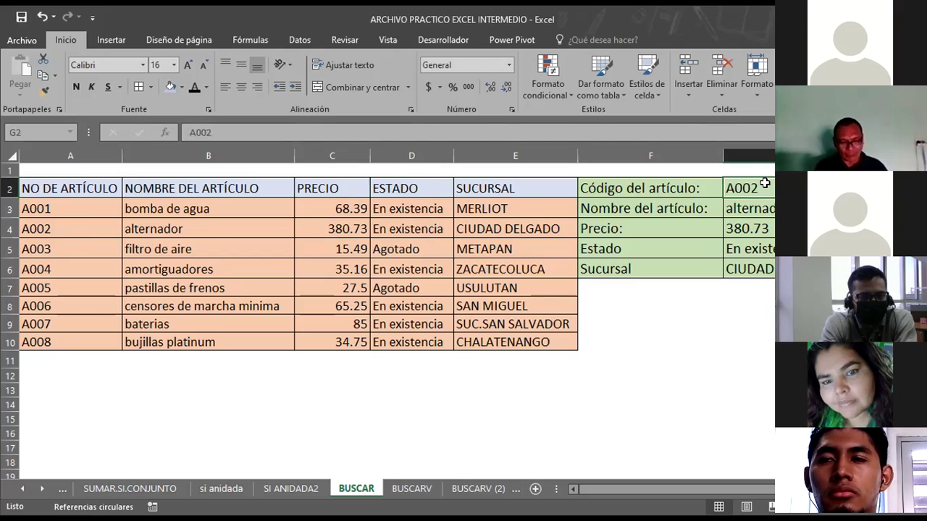
text(A00)
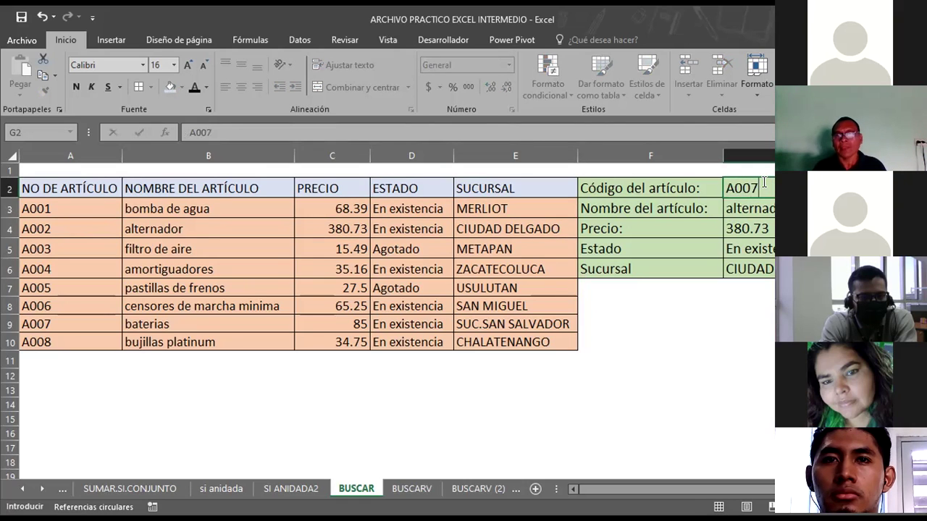
key(Return)
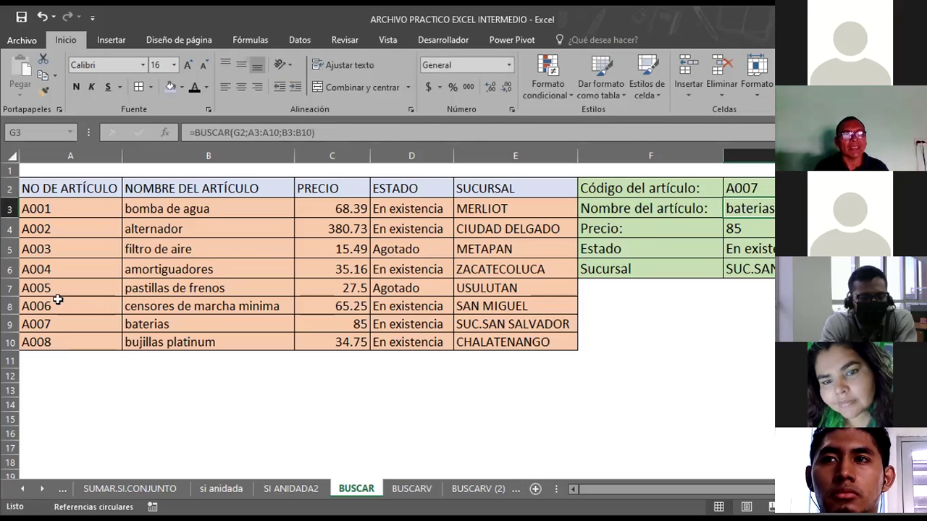
Compare the A005 and A007 rows against the panel result and inspect G3's formula.
drag(29, 288, 483, 281)
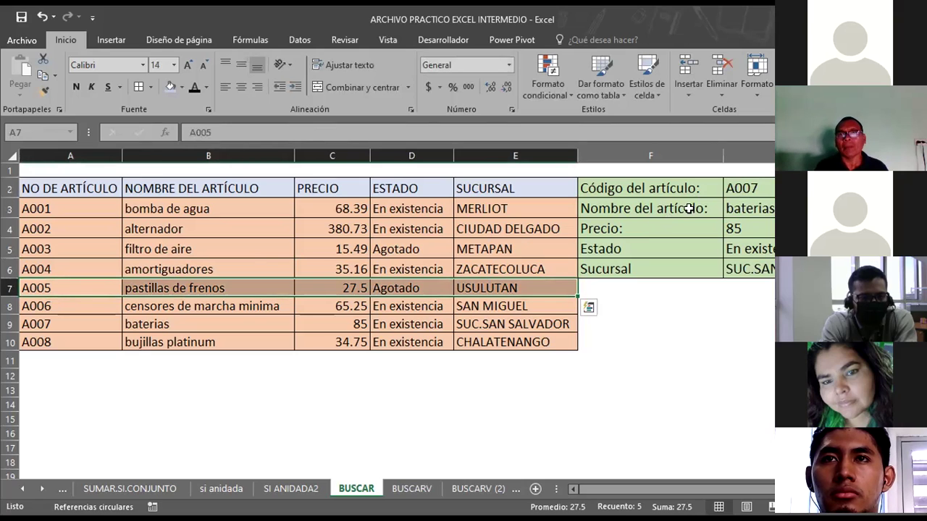
click(139, 326)
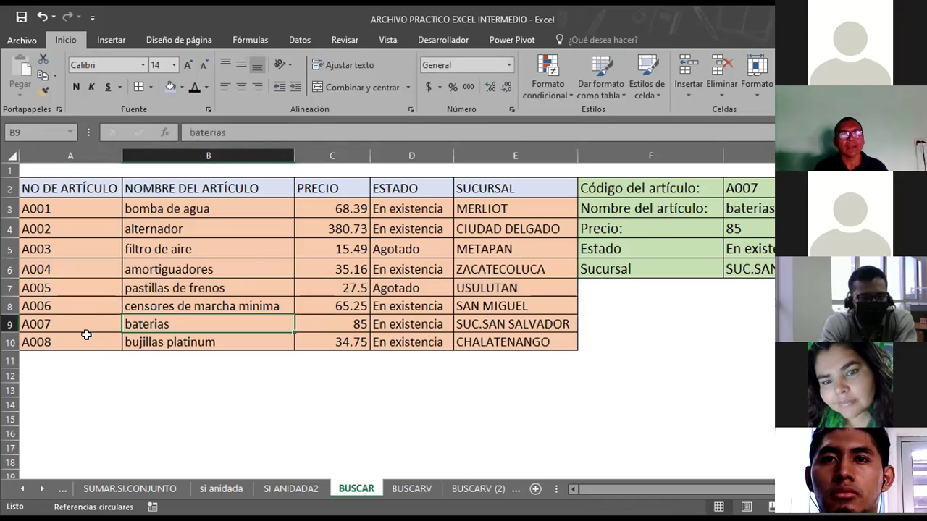
drag(79, 317, 503, 322)
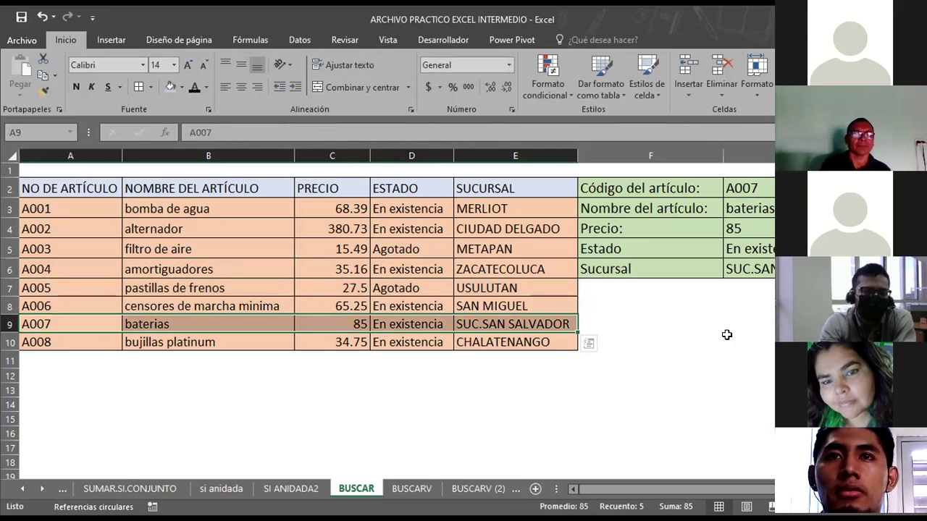
click(755, 190)
drag(755, 189, 752, 189)
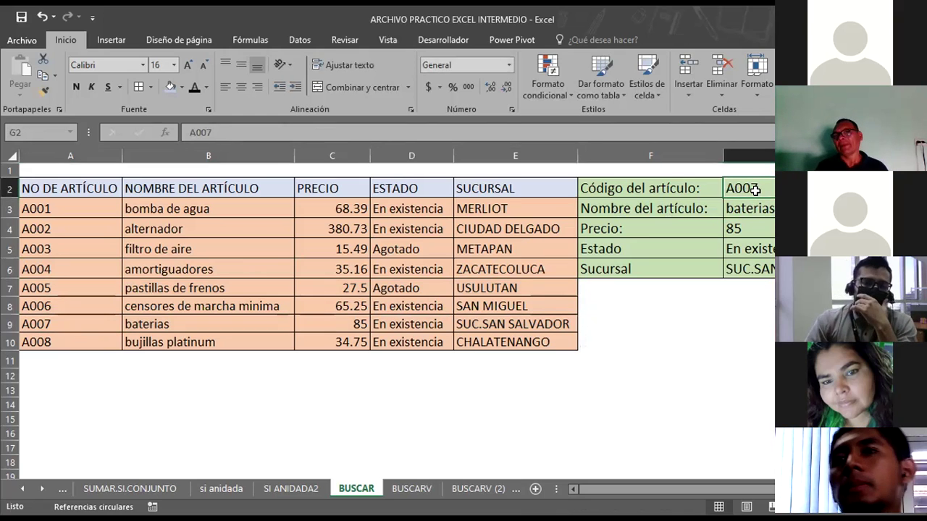
click(746, 208)
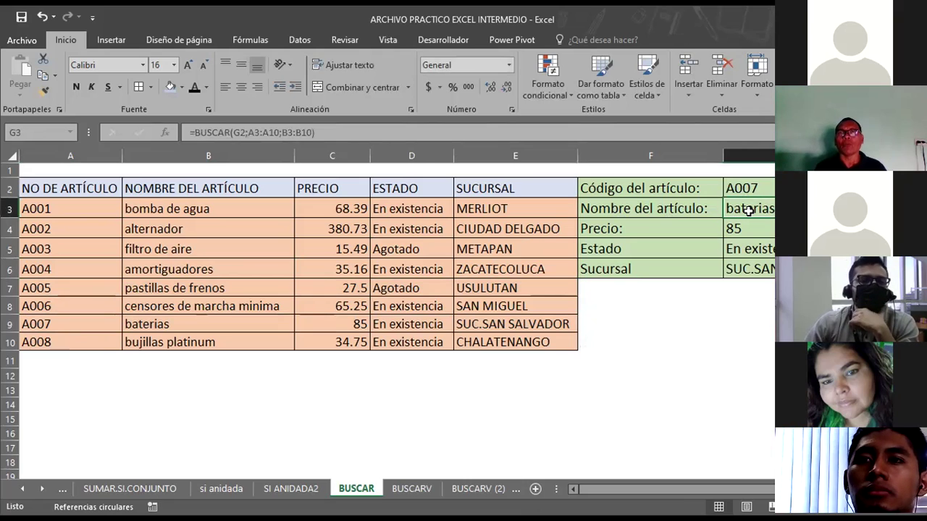
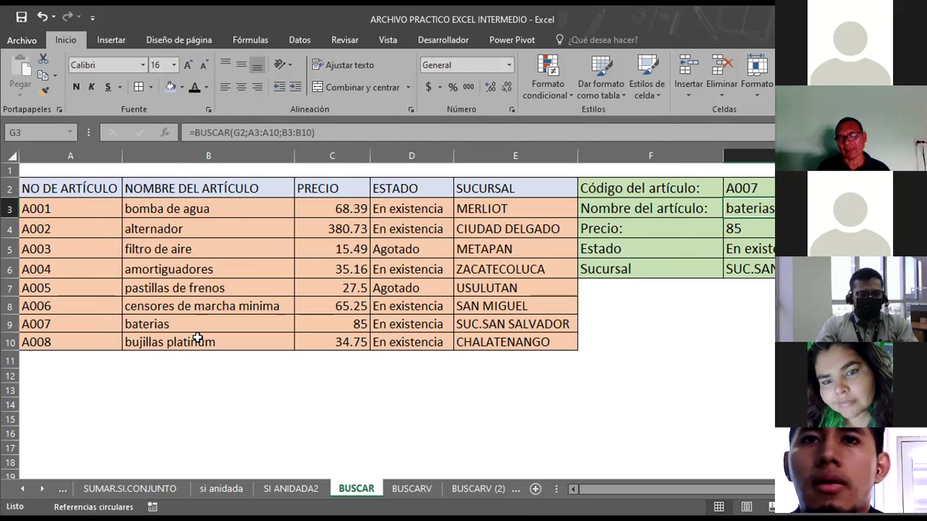
After reviewing the G2 code and G3 formula, enter an eight-digit number in F11.
click(749, 188)
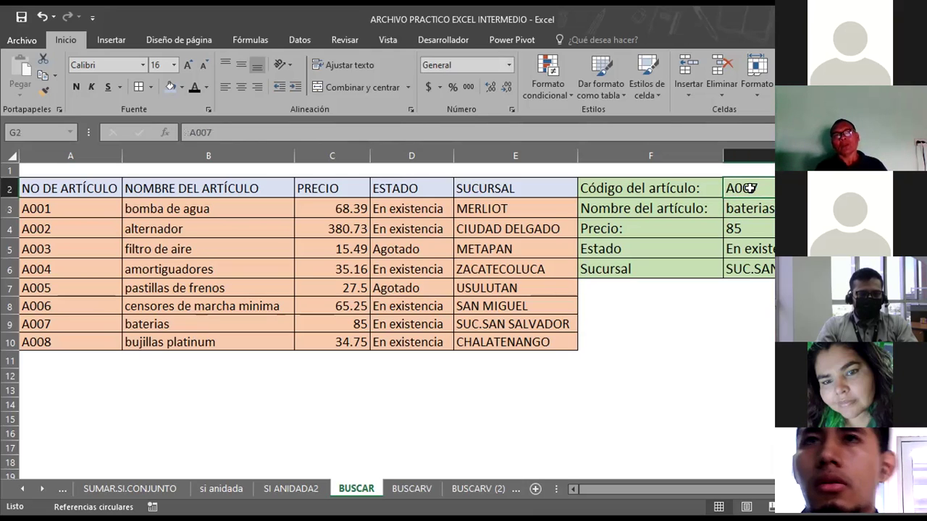
click(767, 208)
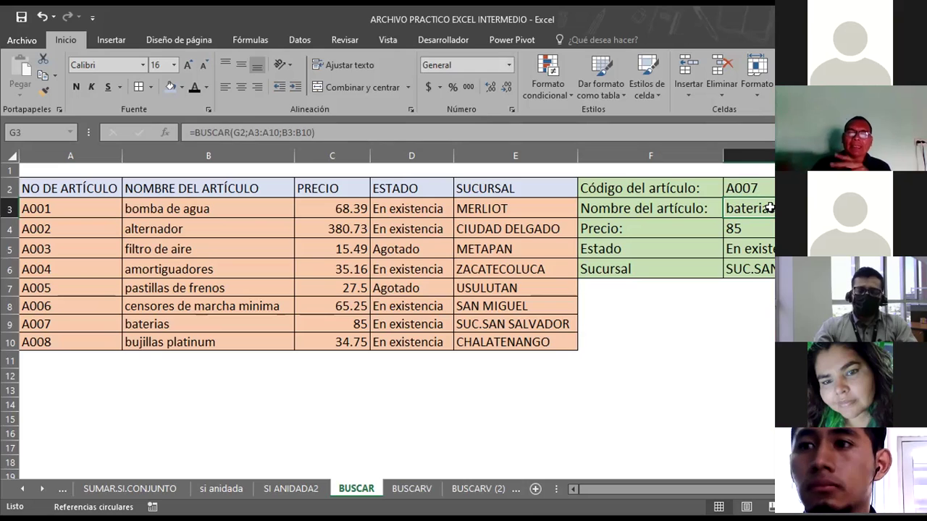
click(648, 357)
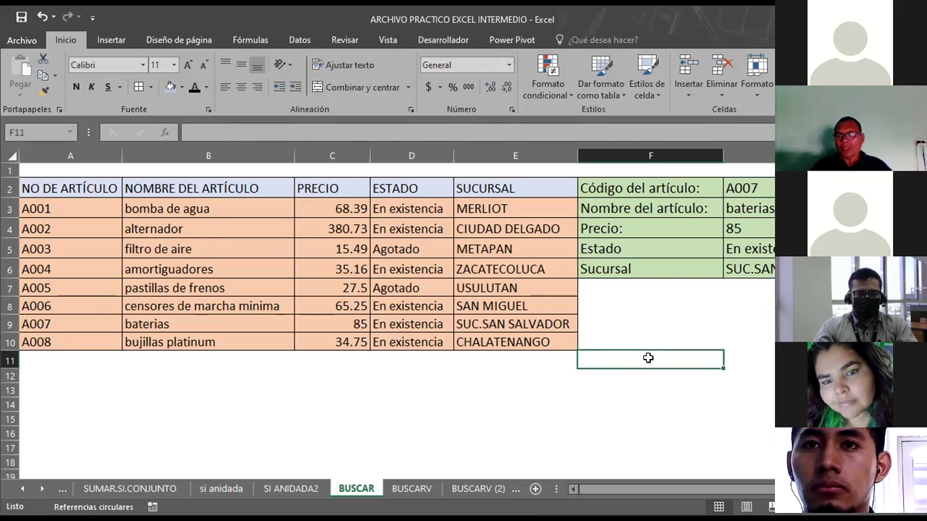
text(77)
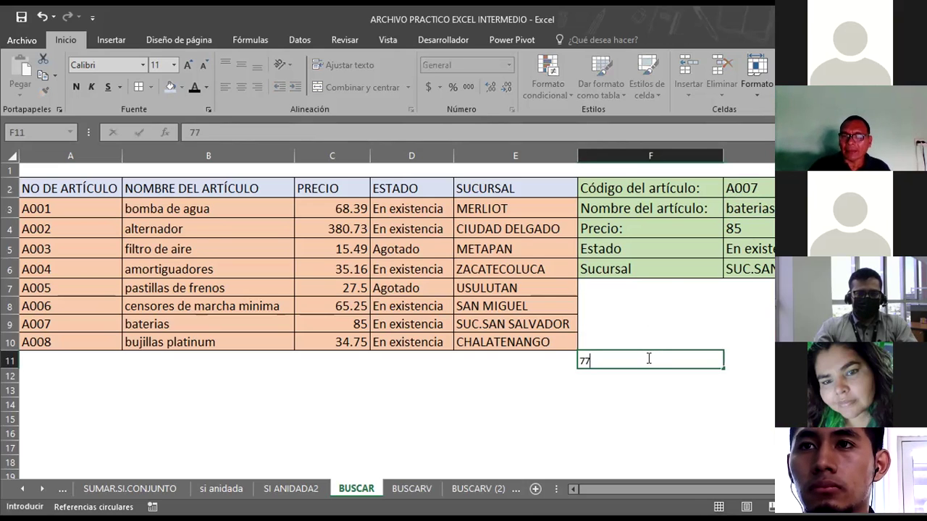
text(7934)
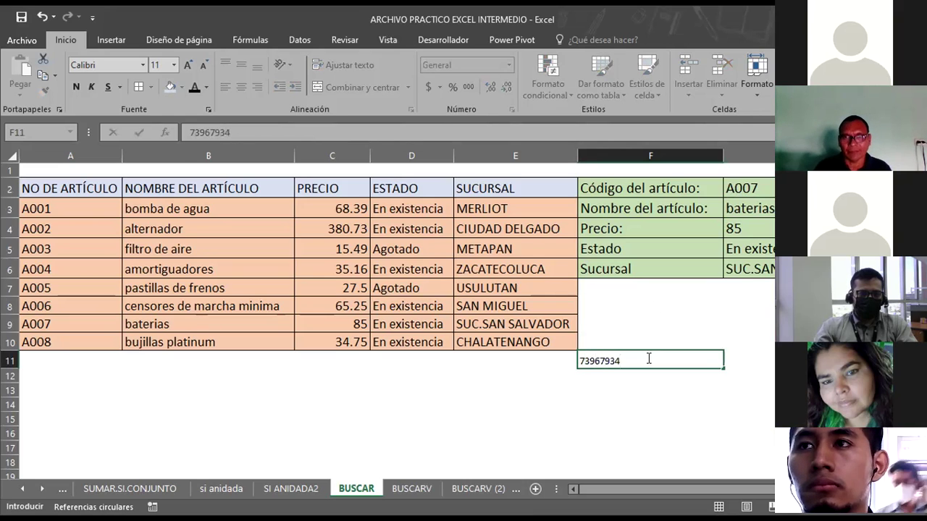
click(761, 356)
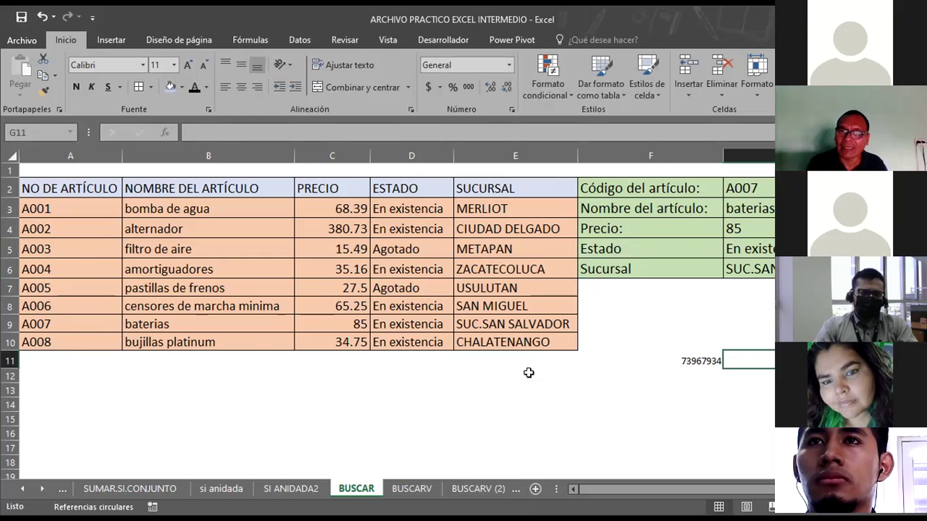
Enlarge the font of the F11 number to 14 points.
click(681, 362)
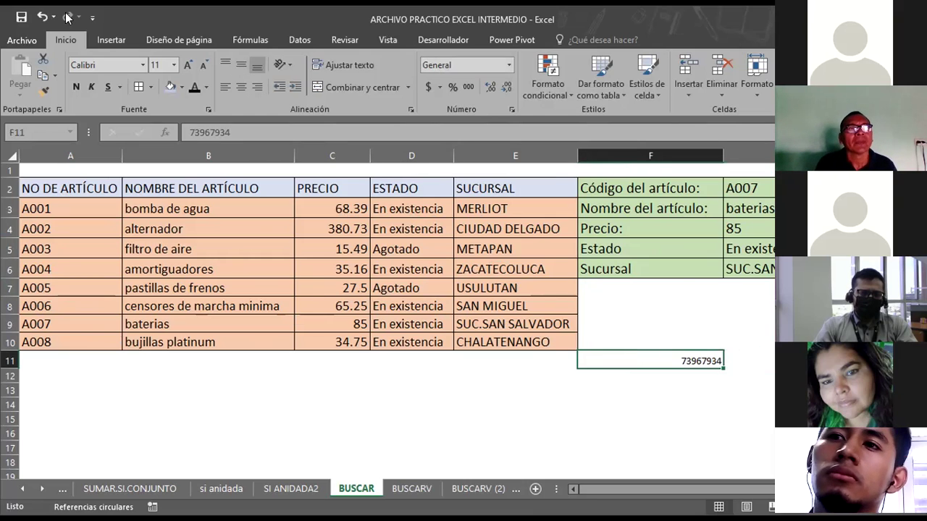
click(185, 66)
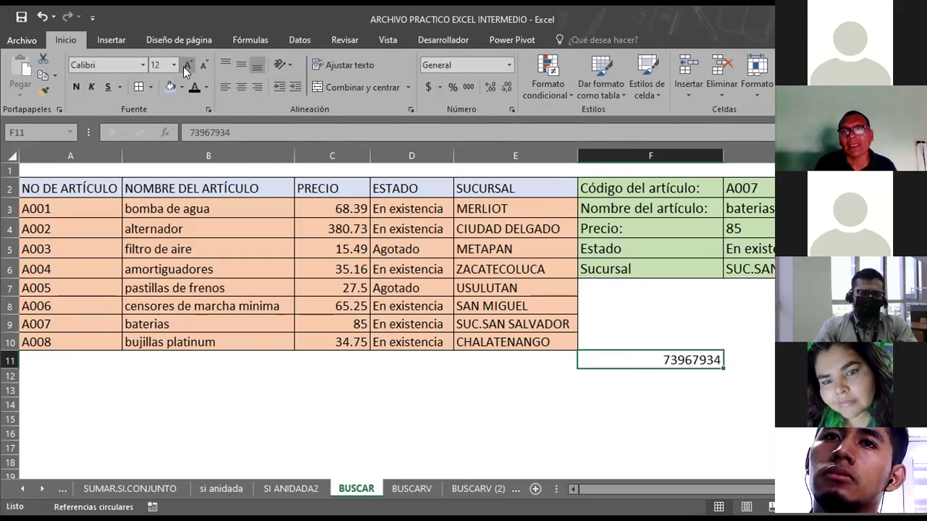
click(531, 392)
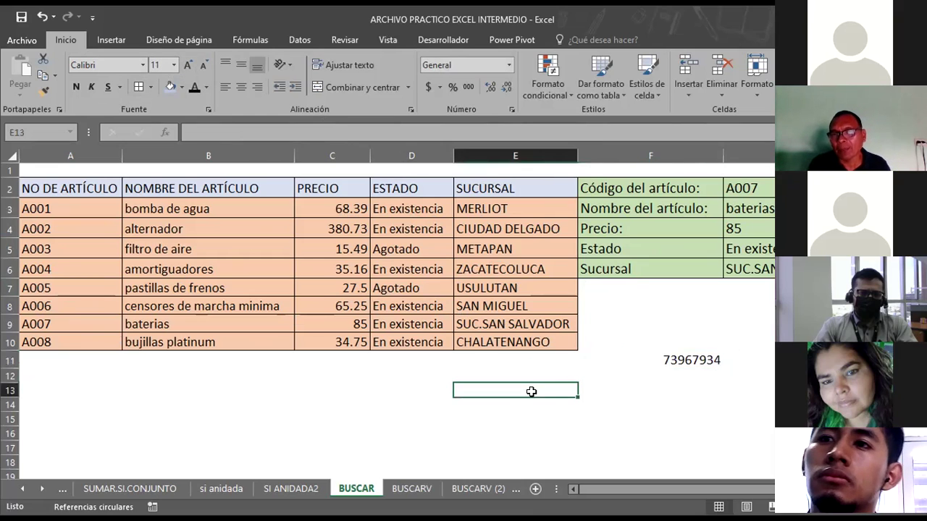
click(668, 360)
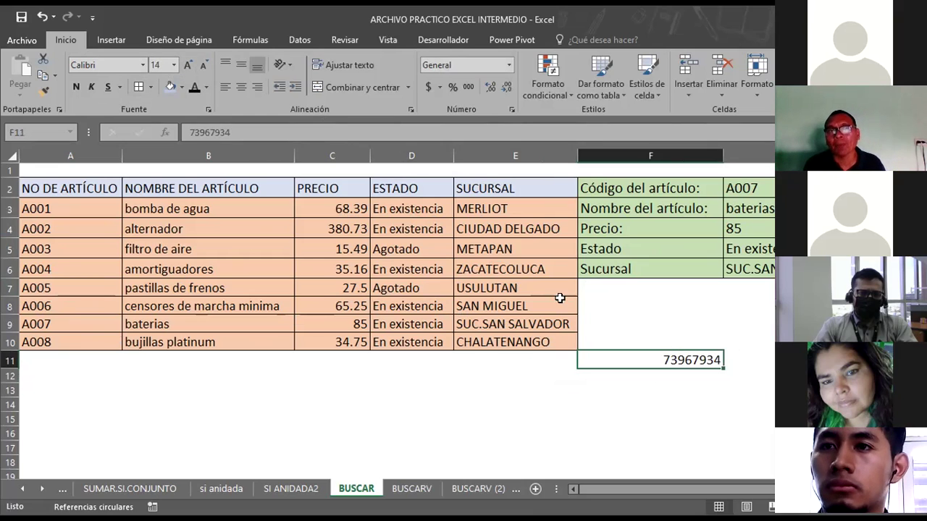
Give F11 a light orange fill matching the product table.
click(183, 87)
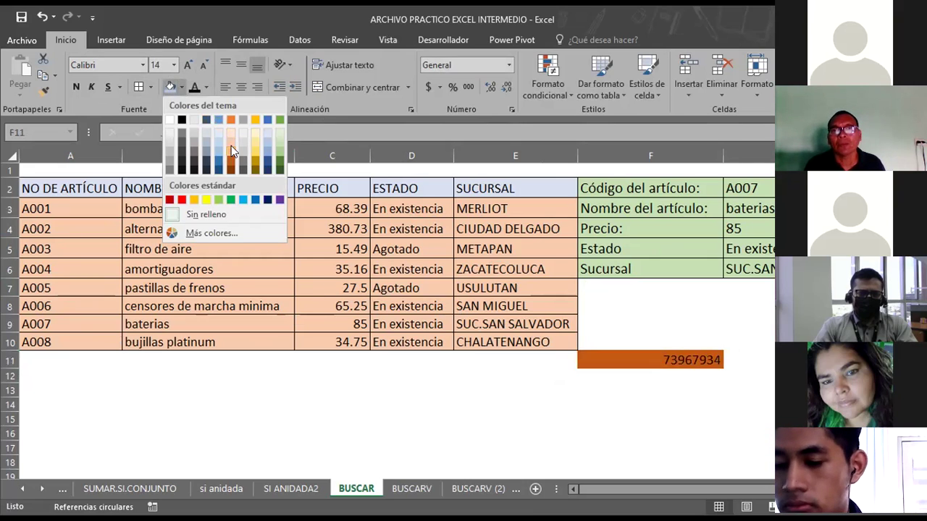
click(231, 144)
click(510, 404)
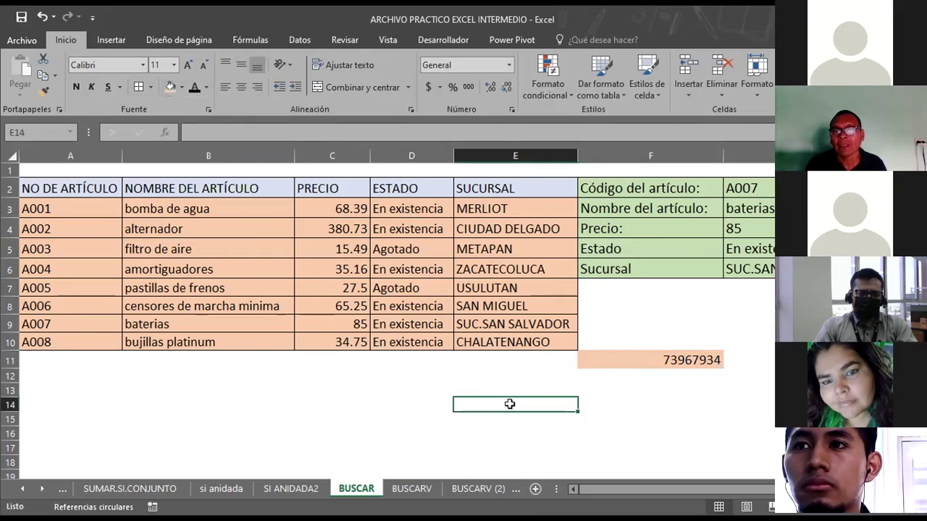
click(617, 359)
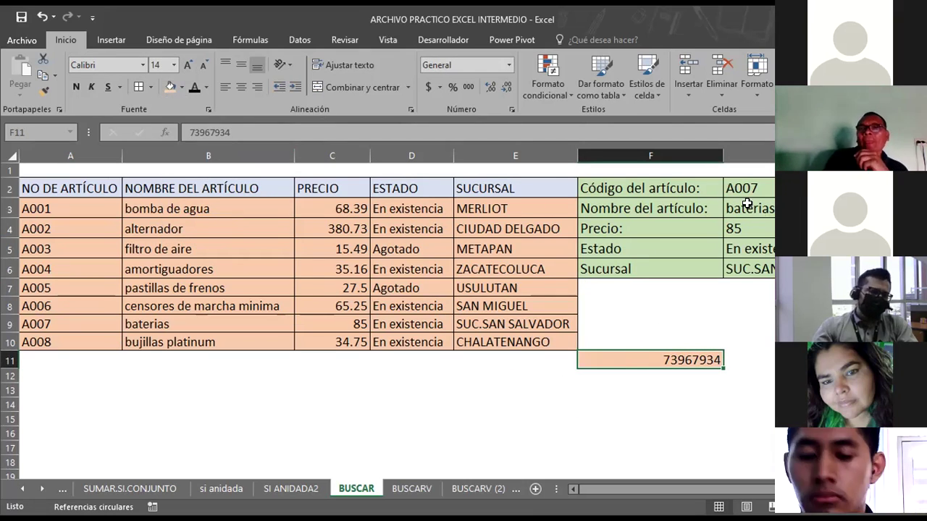
click(766, 189)
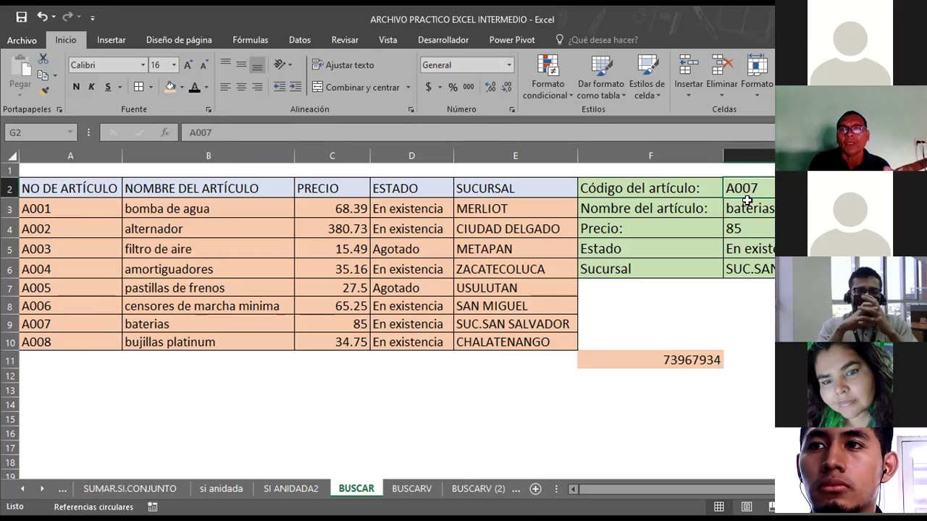
Change the G2 lookup code to A005 and compare the returned values with its table row.
click(739, 208)
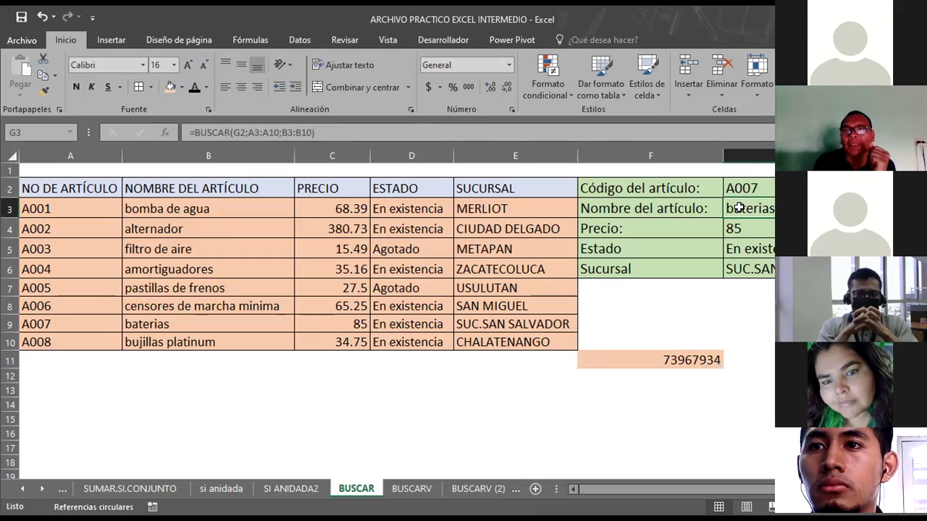
click(753, 187)
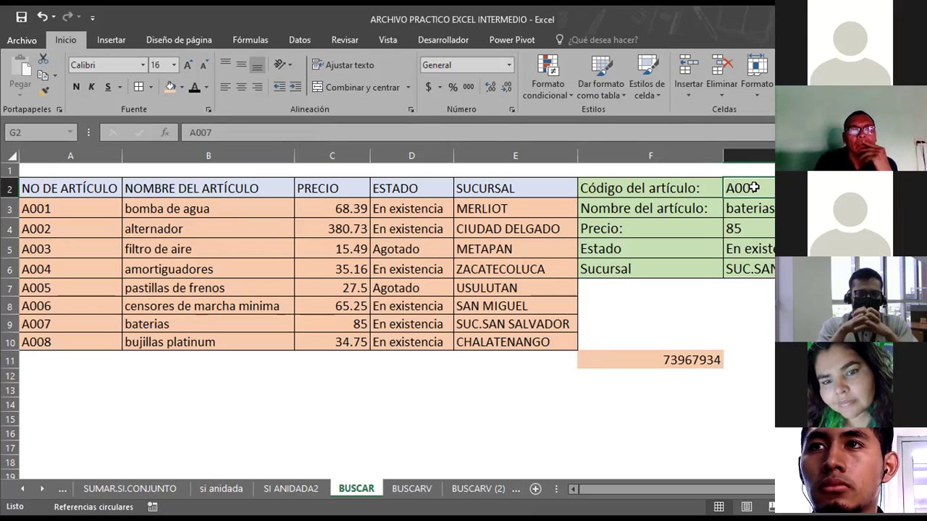
text(A005)
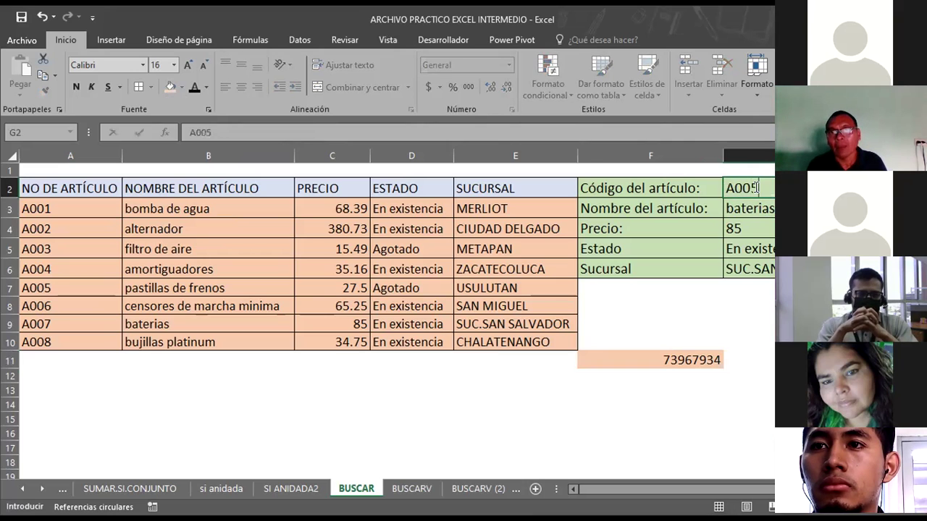
key(Return)
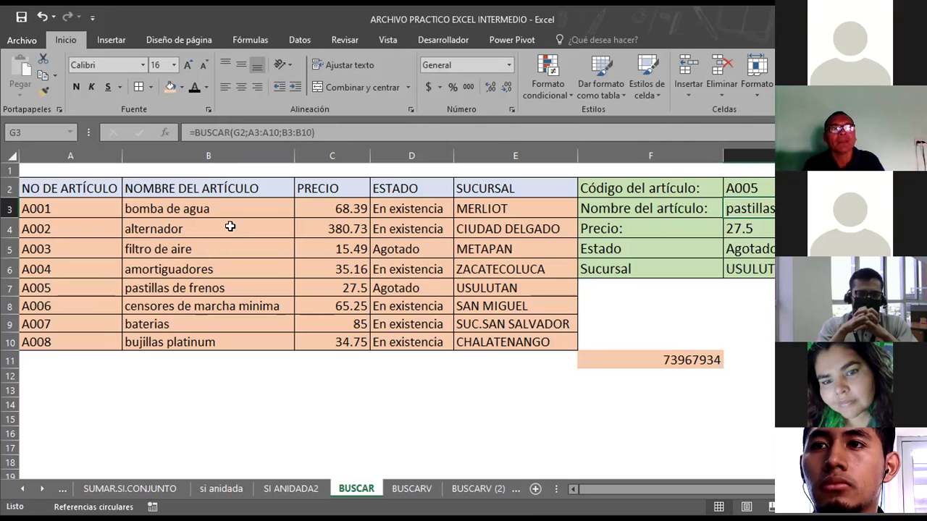
click(187, 287)
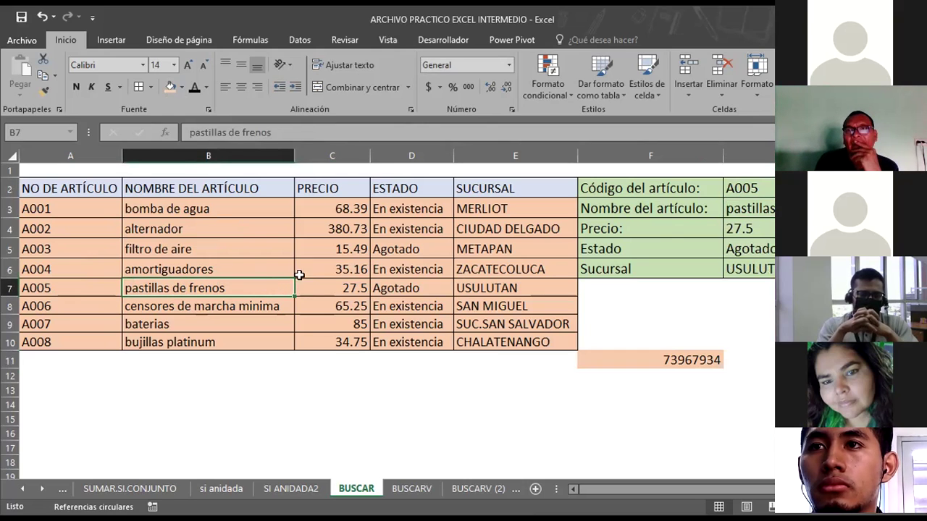
click(750, 208)
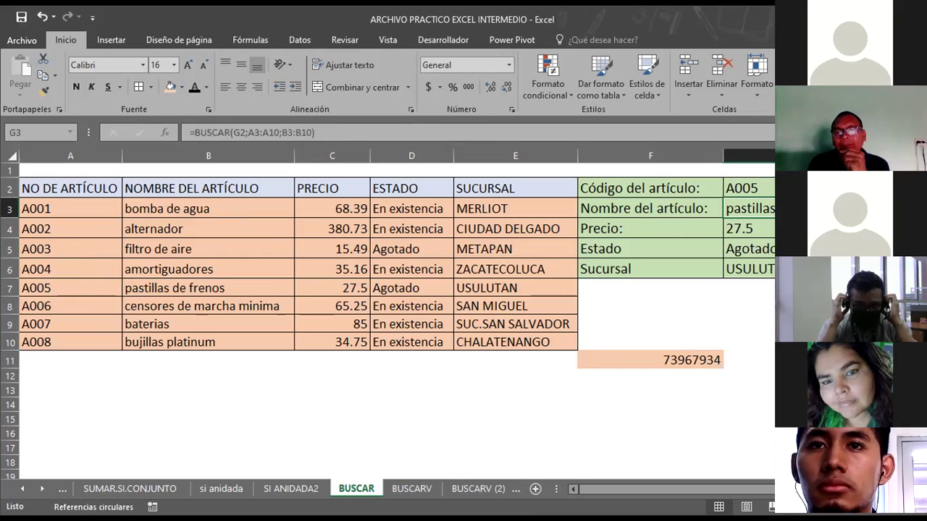
click(769, 189)
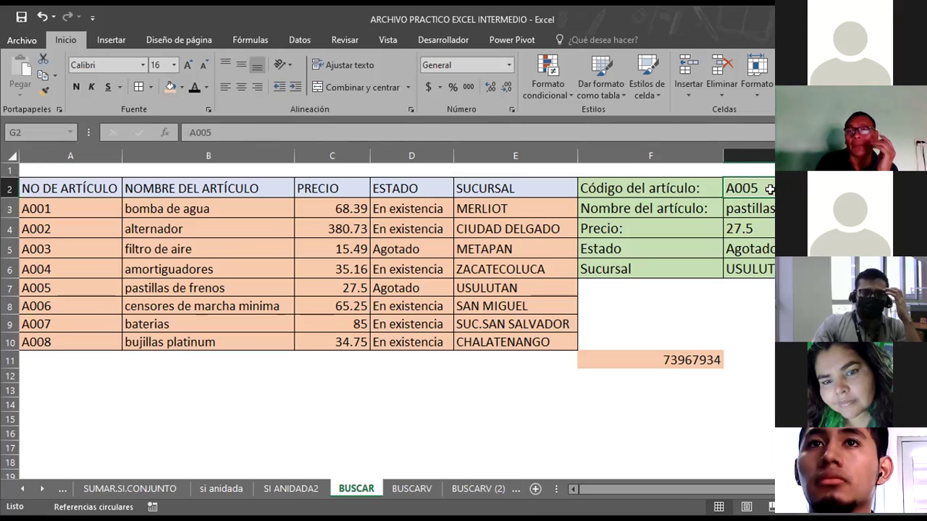
click(742, 209)
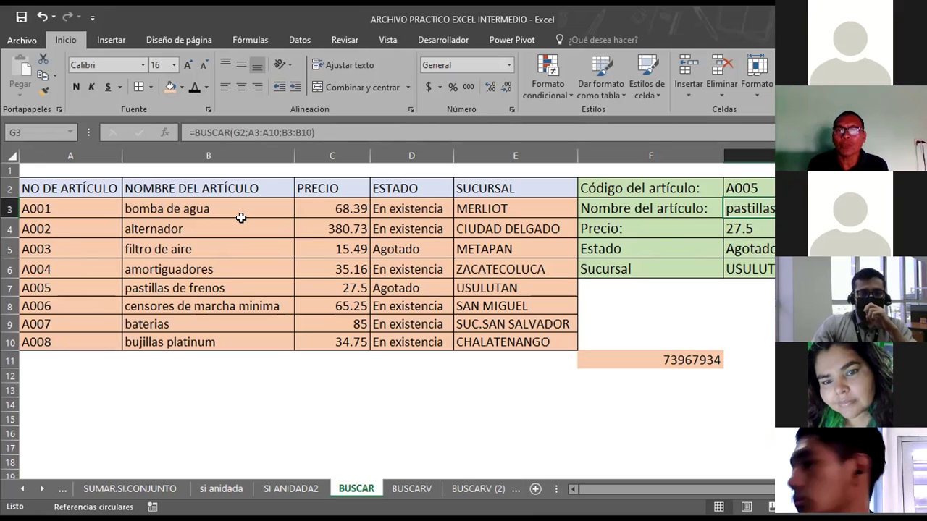
click(742, 188)
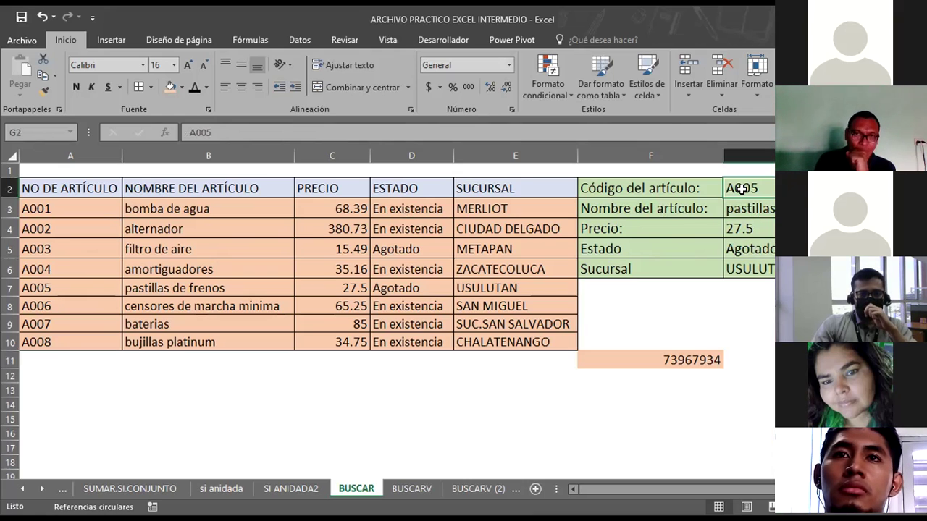
click(624, 301)
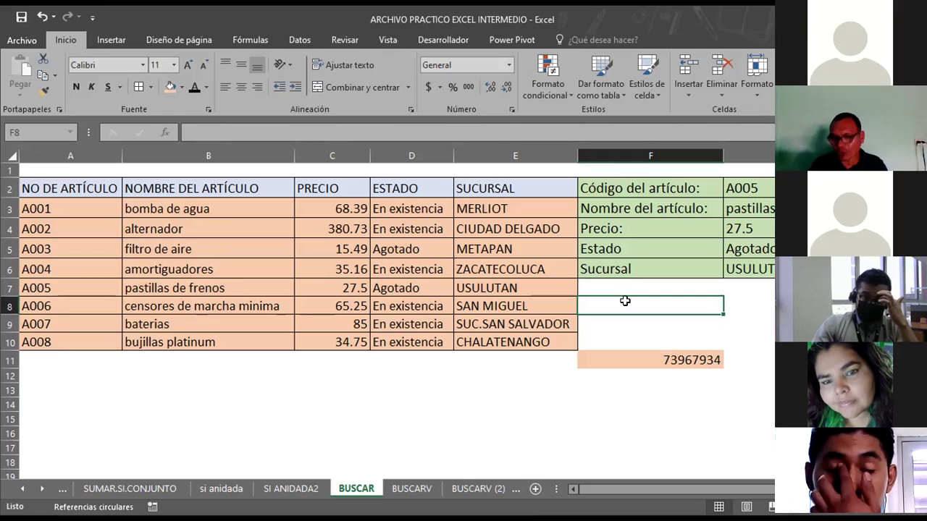
Enter the placeholder price 34.75 in G8.
text(34.75)
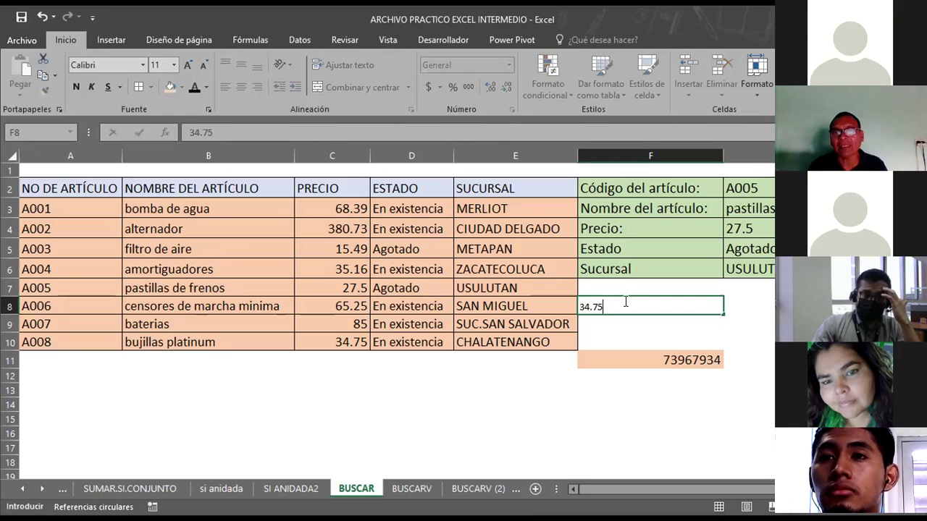
key(Return)
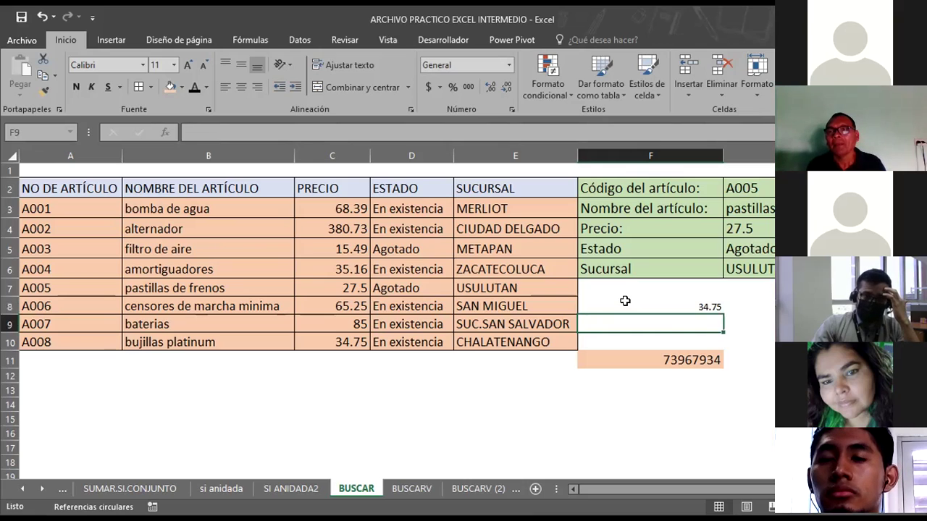
click(625, 302)
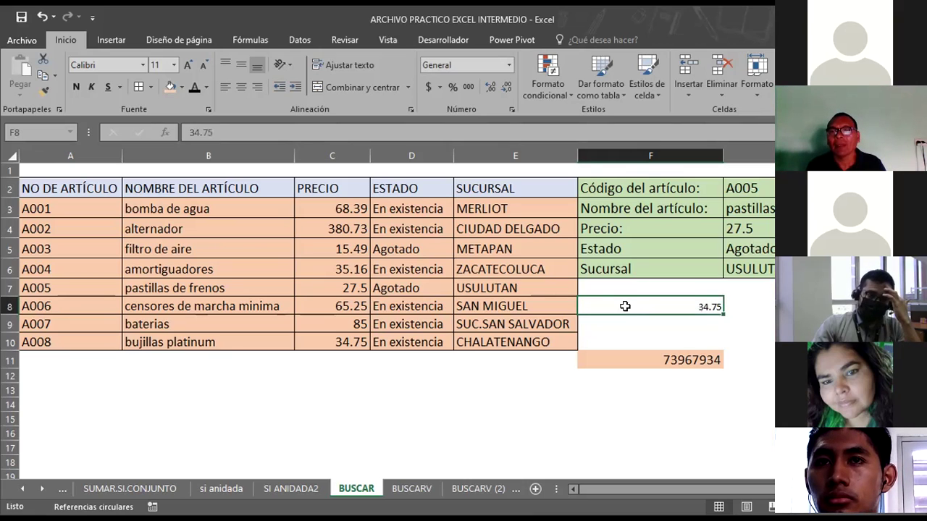
click(756, 307)
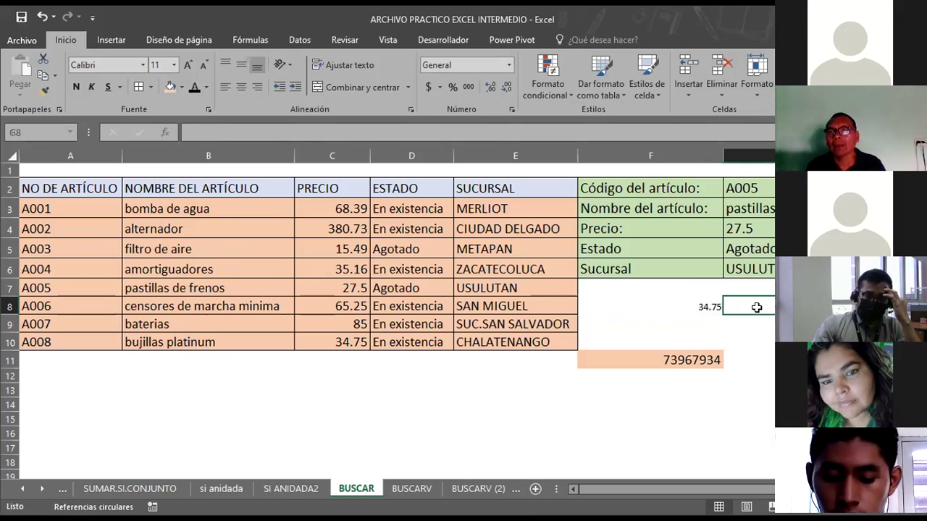
text(34)
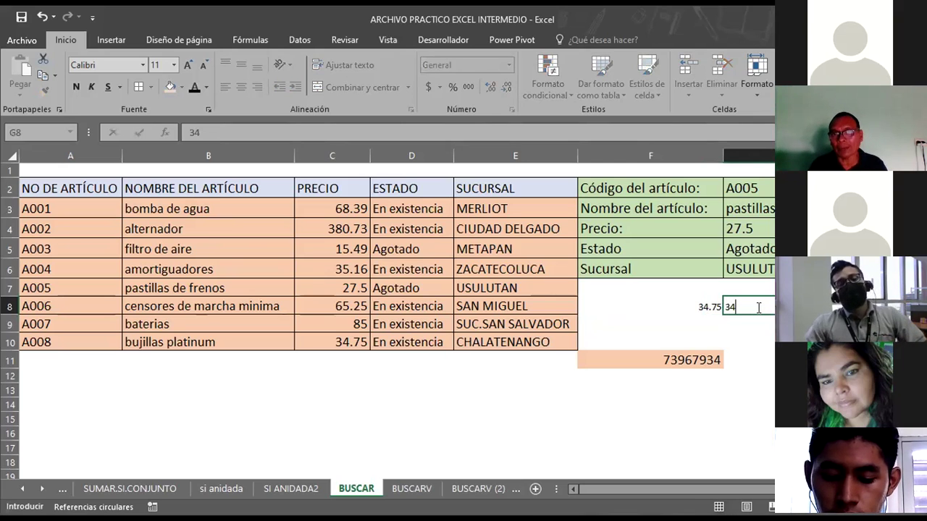
text(.75)
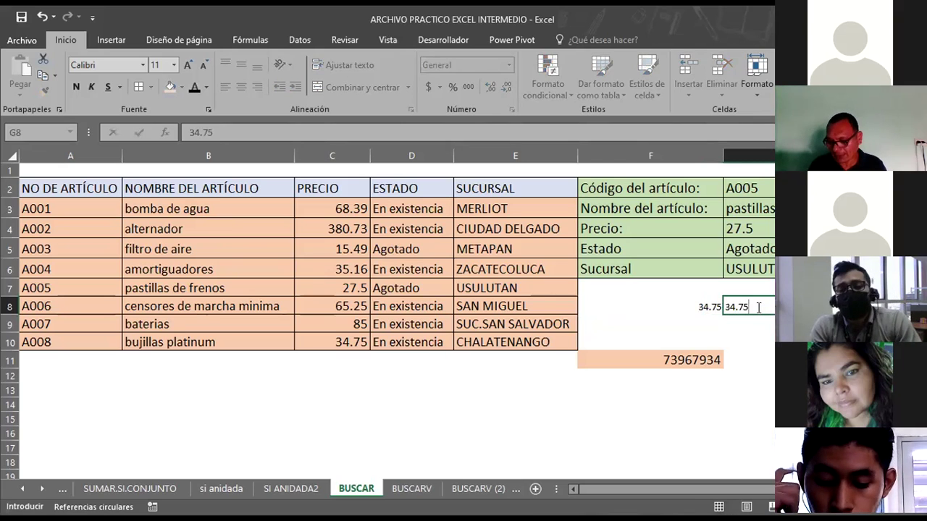
key(Return)
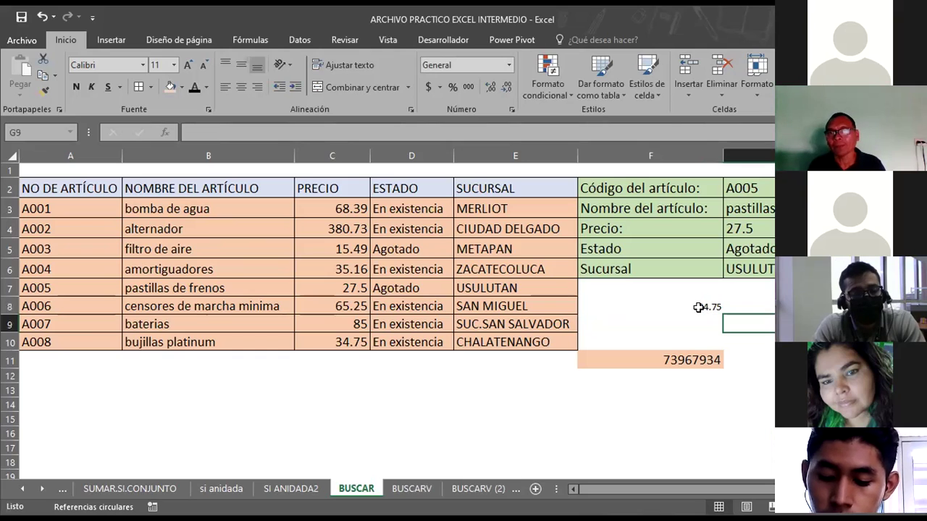
Relabel F8 as PRECIO: and give G7 the peach fill colour.
click(693, 310)
text(PRECIO:)
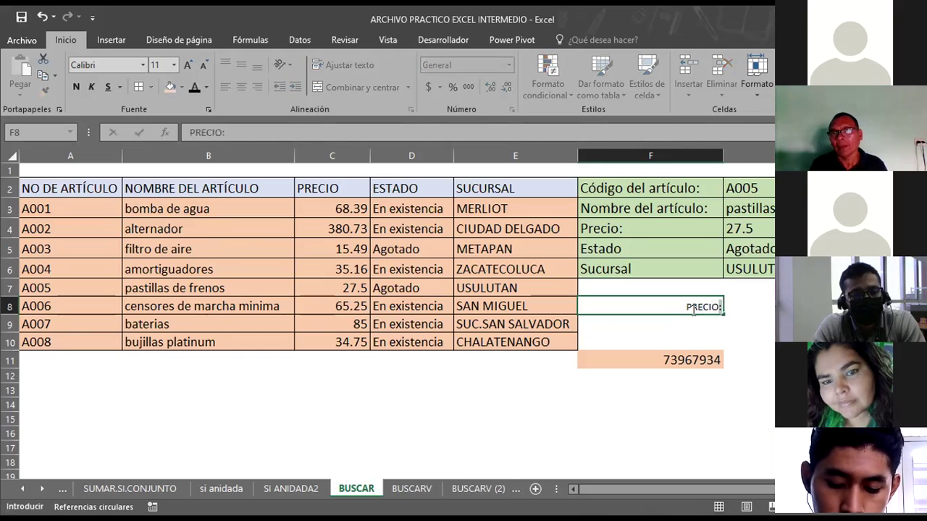
key(Return)
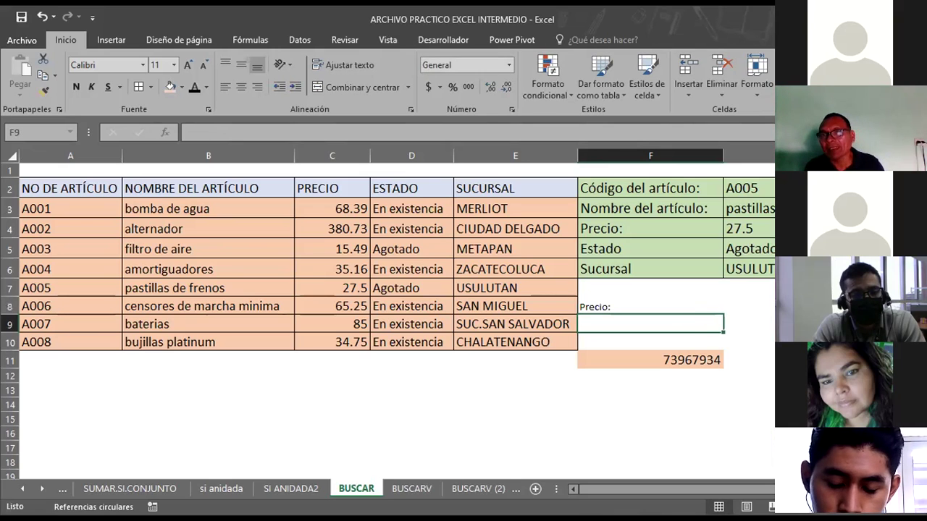
click(745, 307)
click(746, 287)
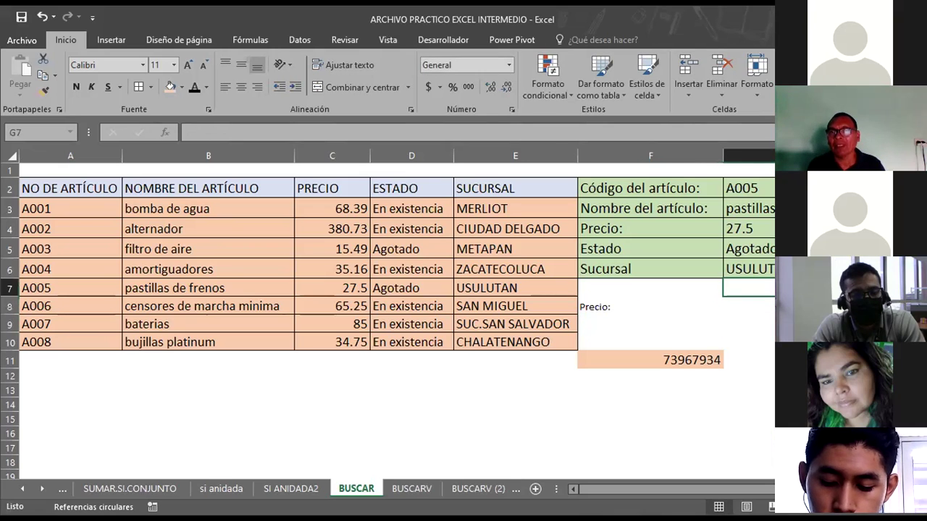
click(169, 86)
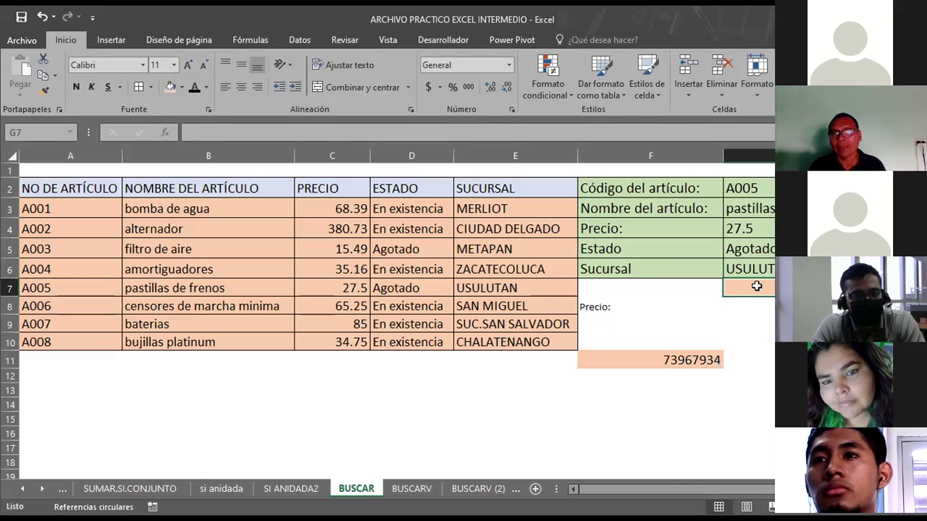
Point out input cell G7 and price cell G8, then start =BUSCAR( in G8.
click(770, 306)
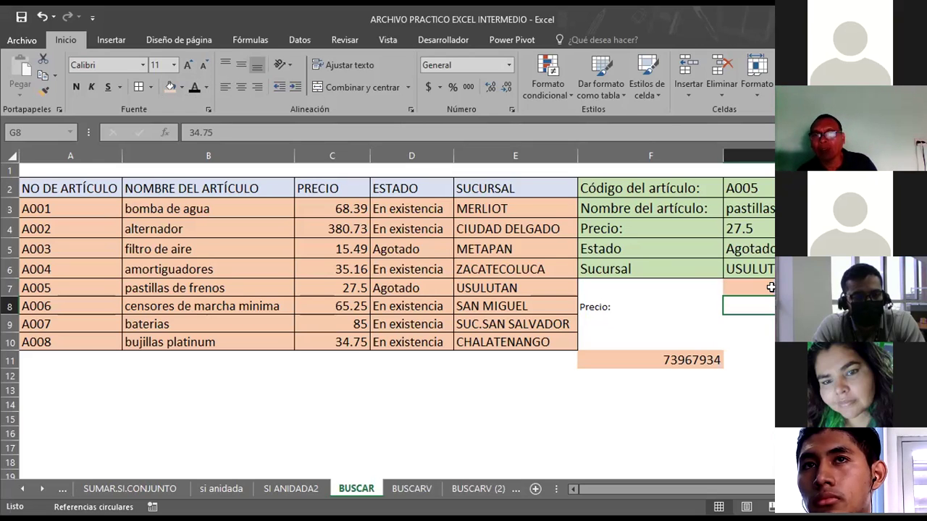
click(772, 289)
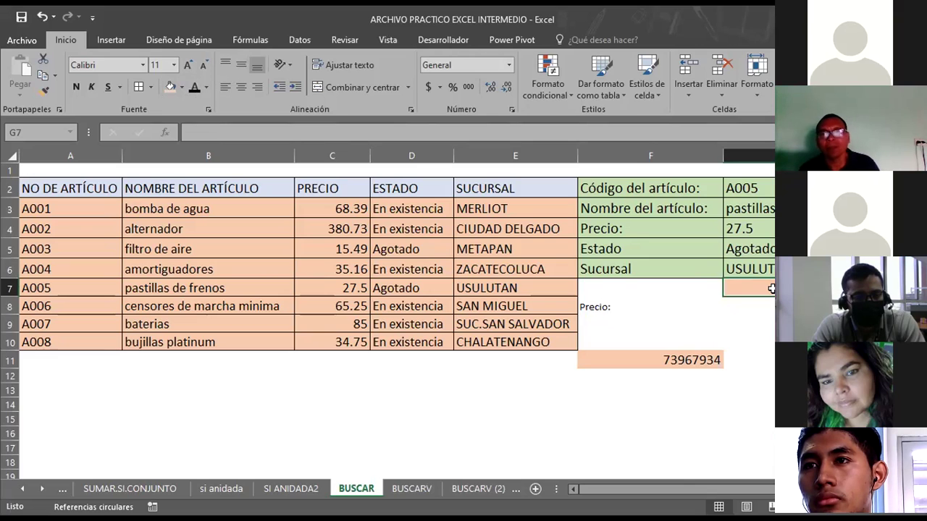
click(749, 323)
click(749, 306)
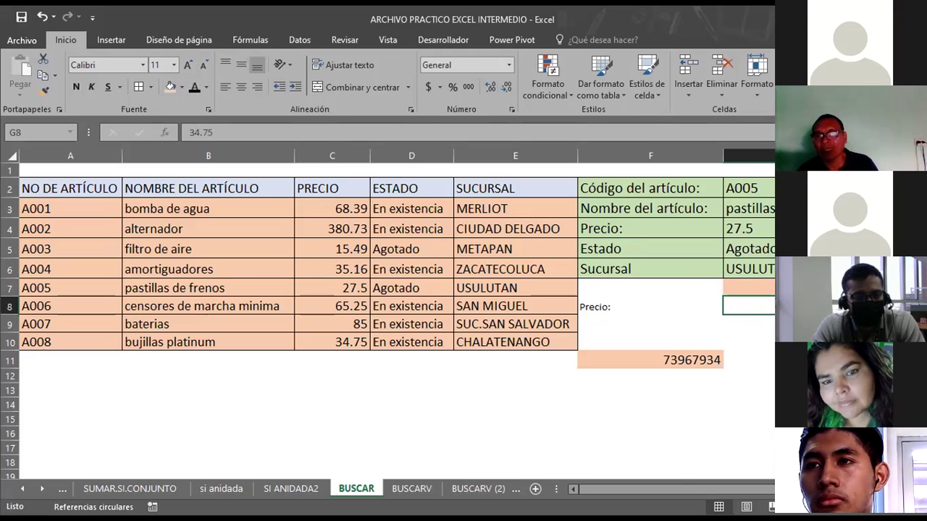
click(749, 287)
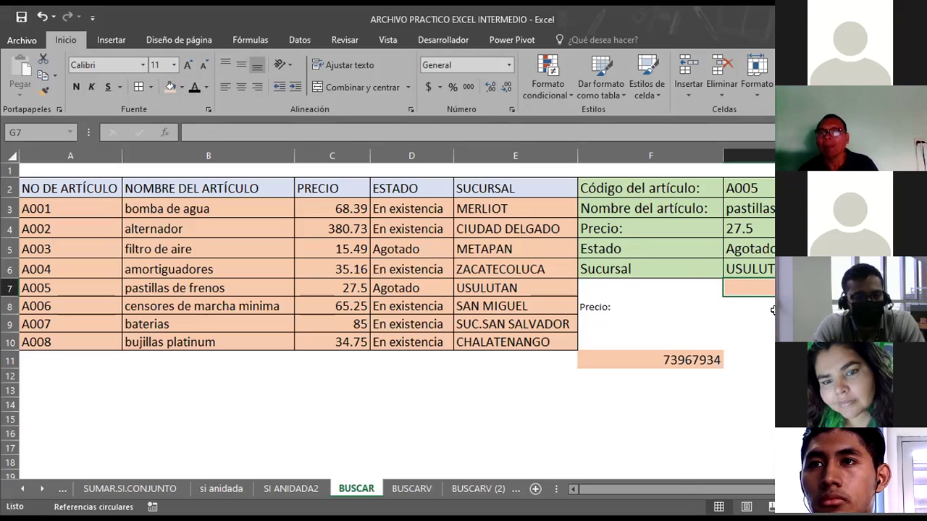
click(772, 310)
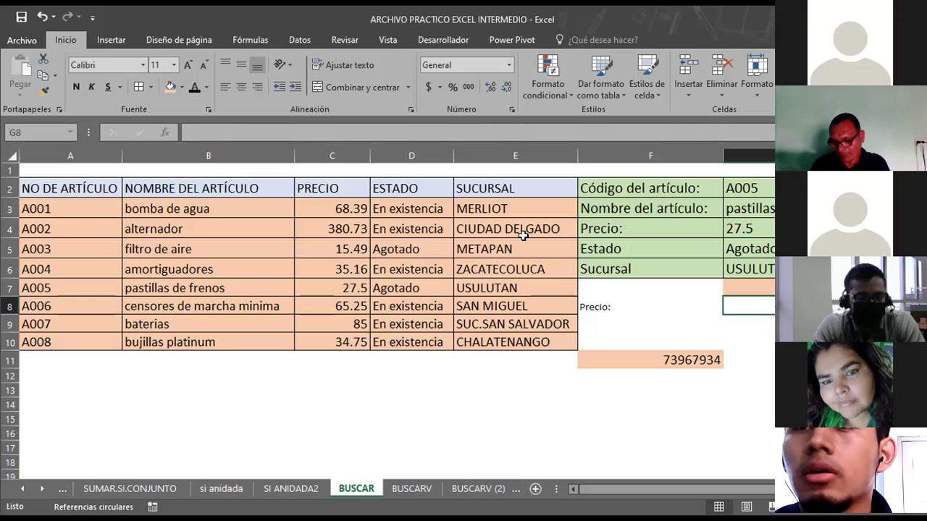
text(=)
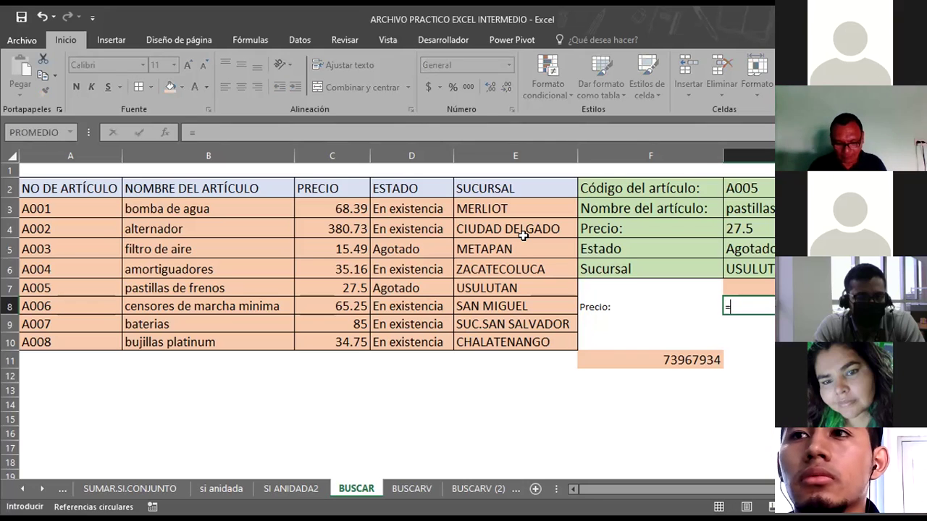
text(BUSCAR)
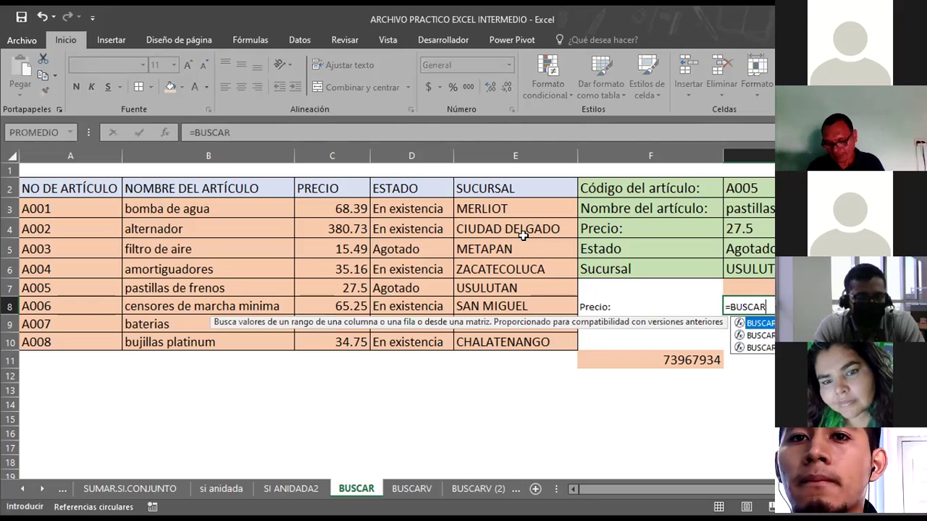
text(()
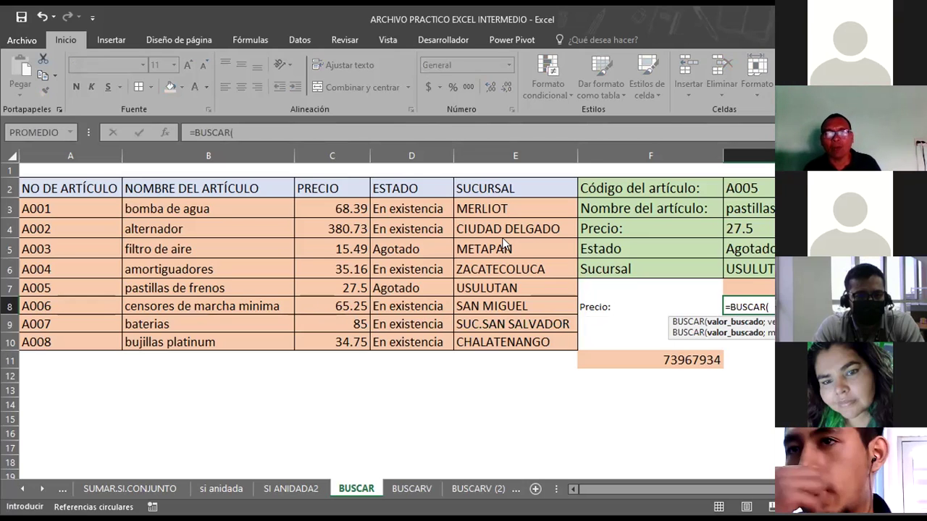
Add the article names B3:B10 as the first BUSCAR argument, followed by a semicolon.
click(186, 212)
drag(184, 225, 166, 346)
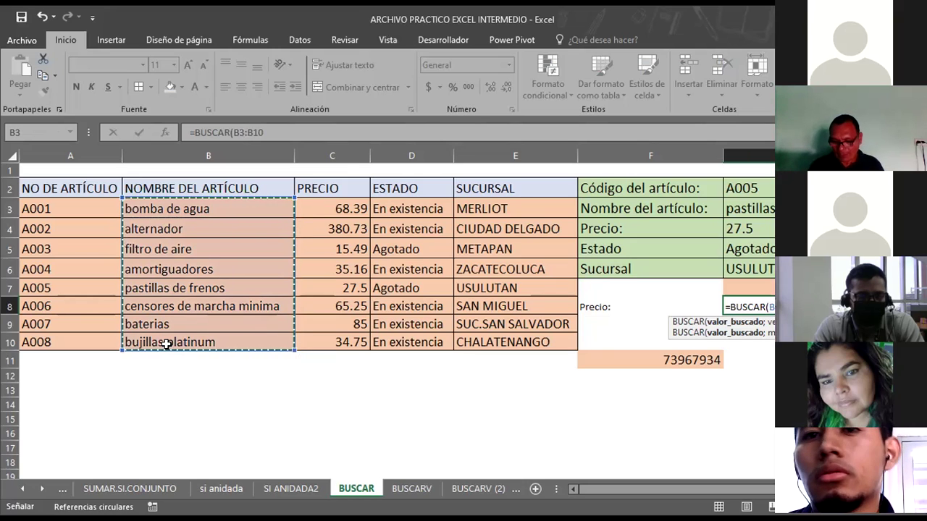
text(;)
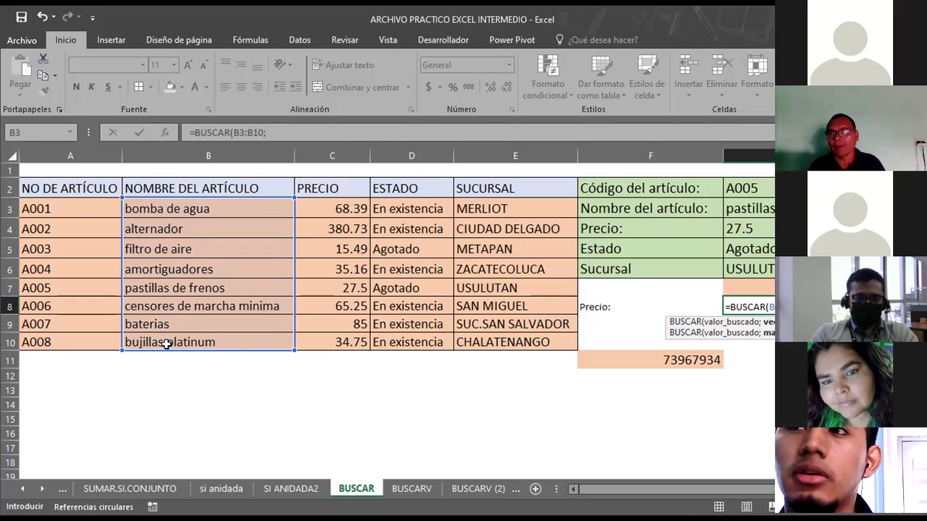
Add G7 and the price range C3:C10 to form =BUSCAR(B3:B10;G7;C3:C10).
text(G7)
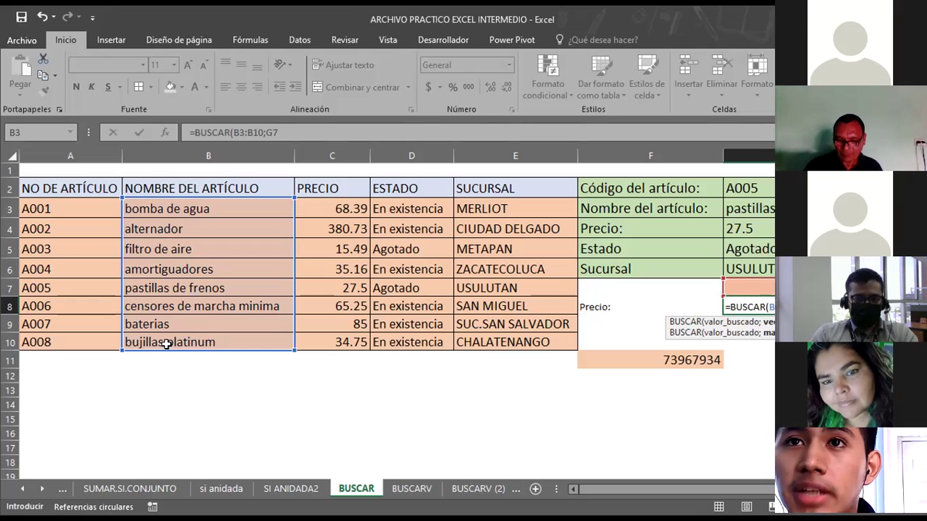
text(;)
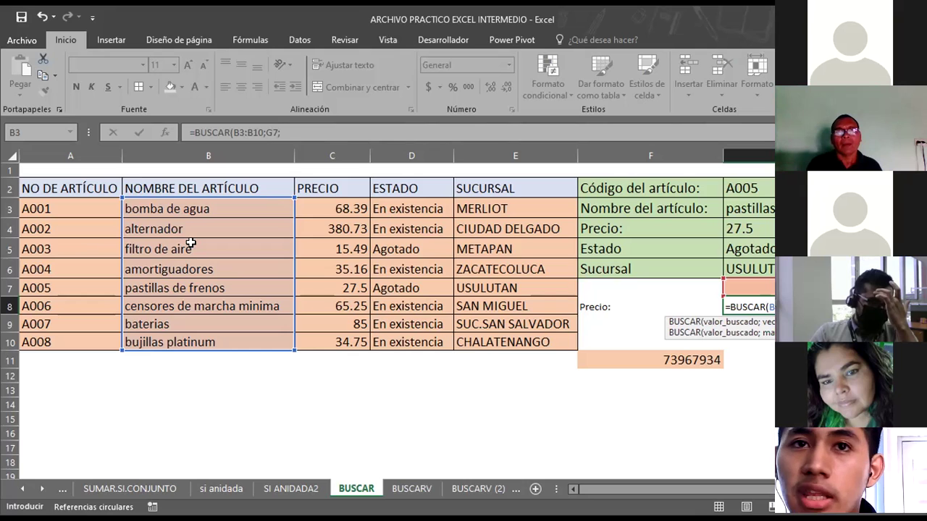
click(345, 216)
drag(345, 215, 350, 341)
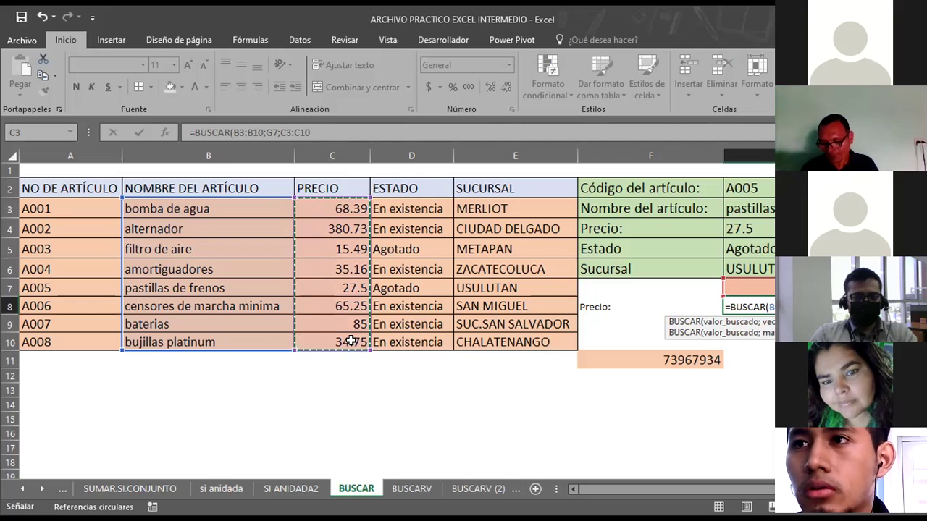
text())
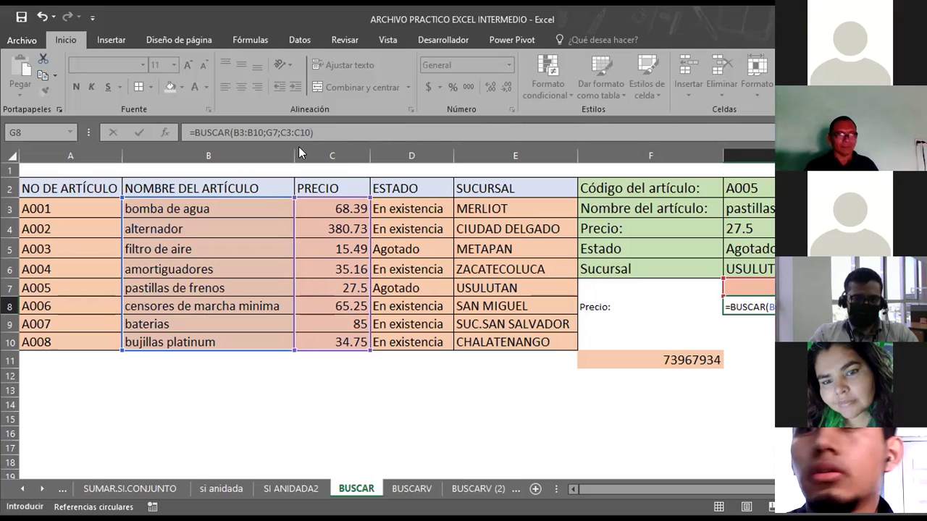
key(Return)
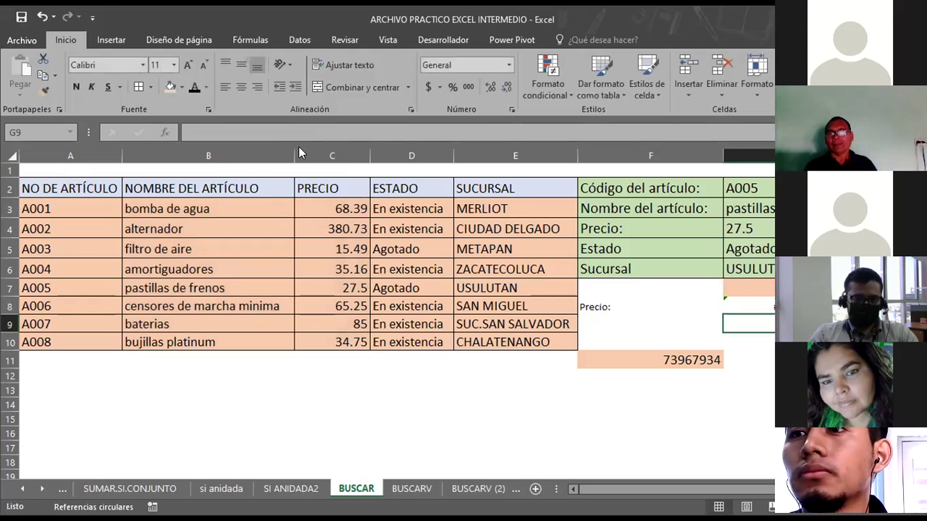
click(731, 288)
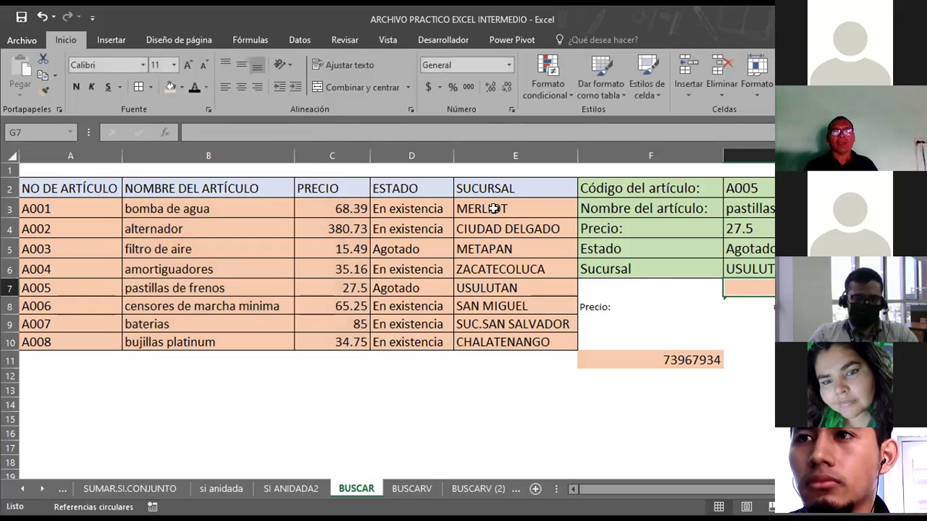
text(34.75)
key(Return)
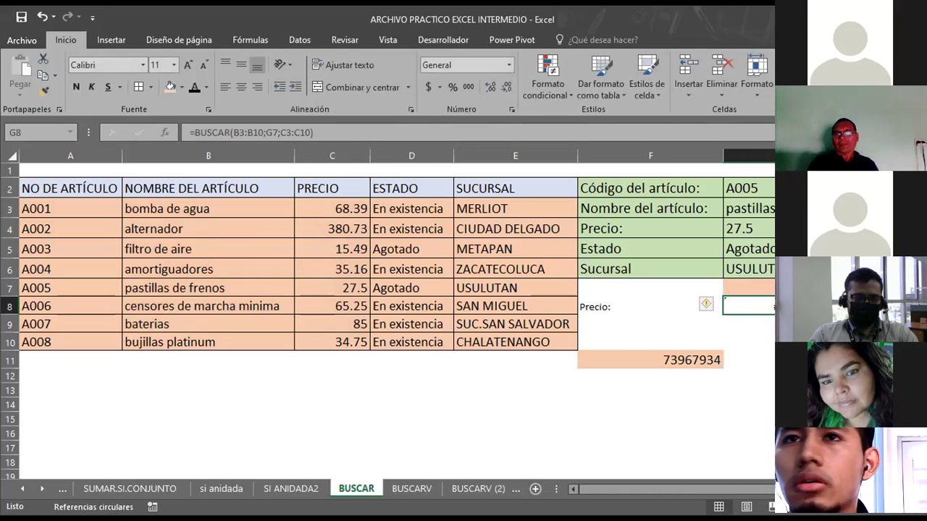
click(756, 207)
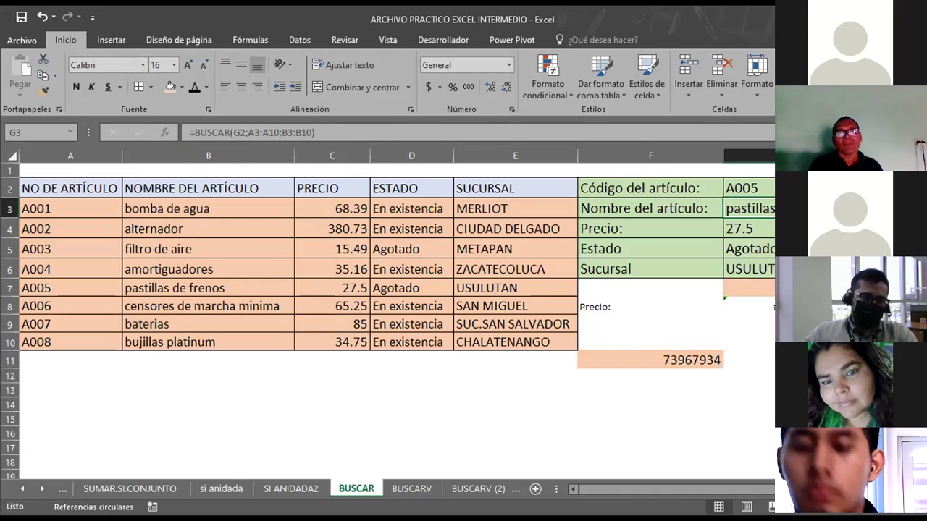
click(750, 288)
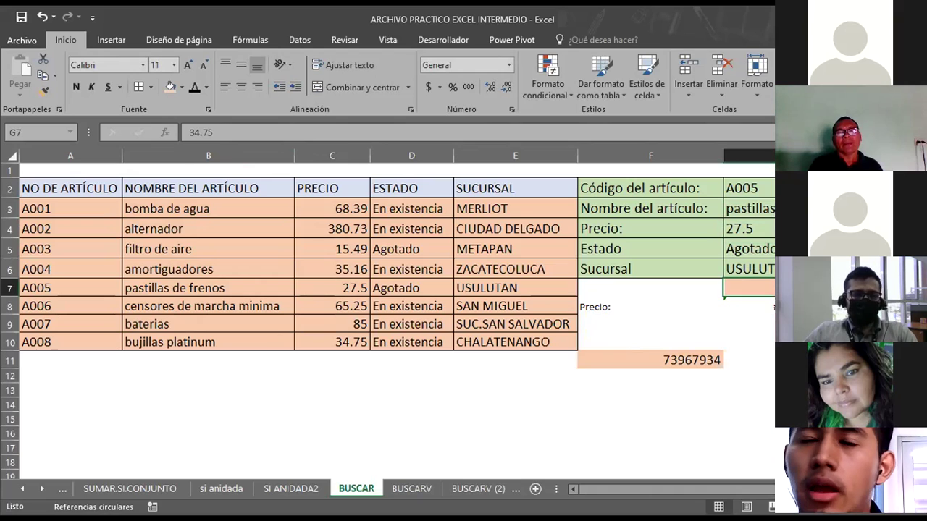
click(756, 209)
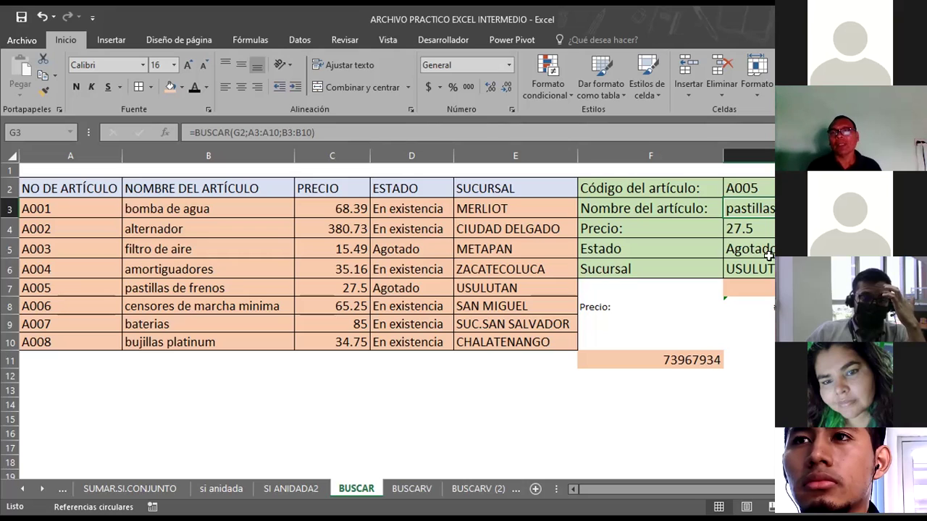
click(749, 287)
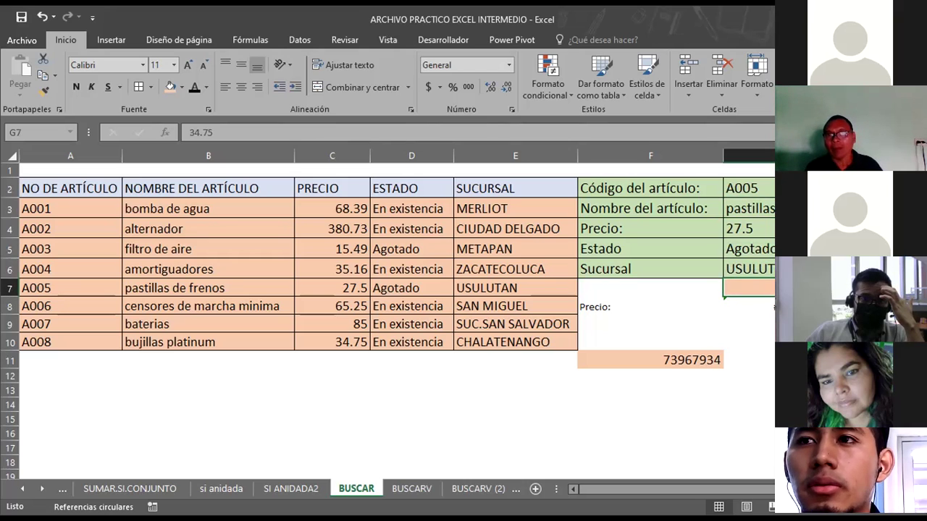
click(772, 306)
Rewrite the G8 formula as =BUSCAR(G7;B3:B10;C3:C10) with G7 as the lookup value.
double_click(772, 306)
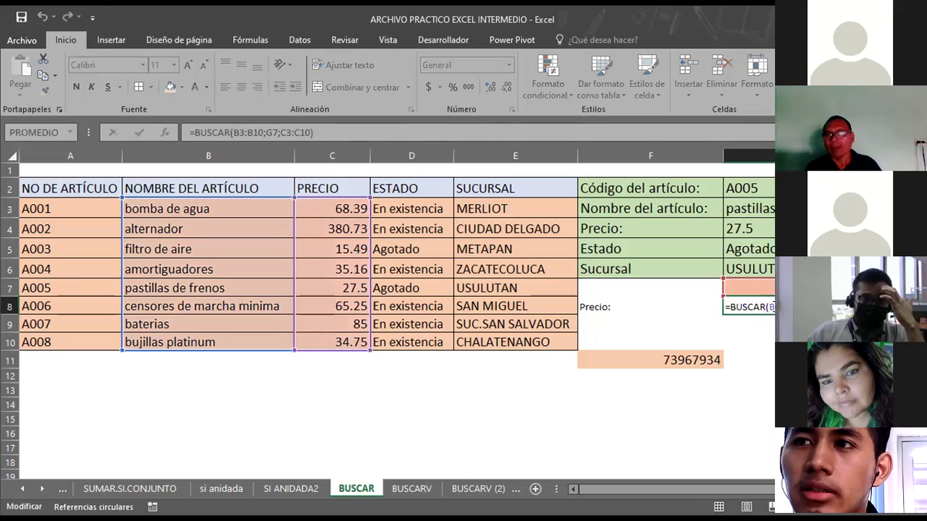
click(768, 306)
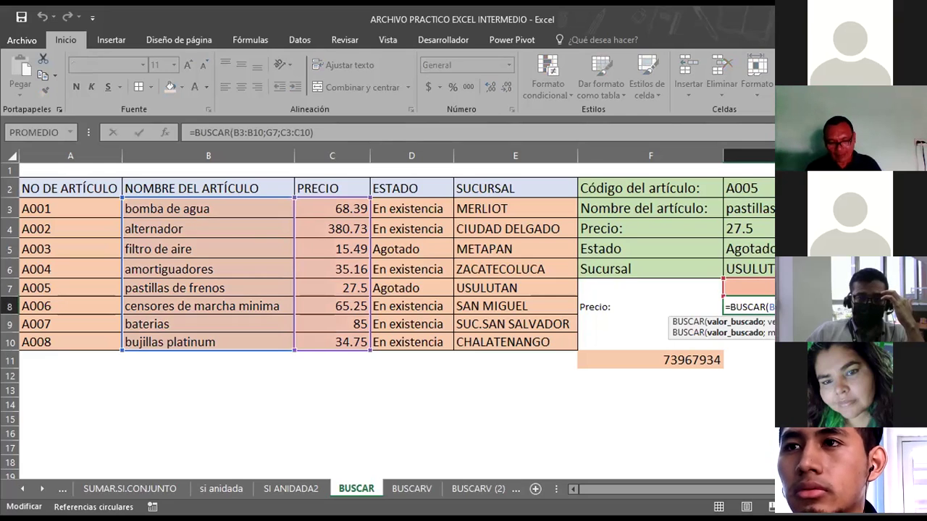
text(G7)
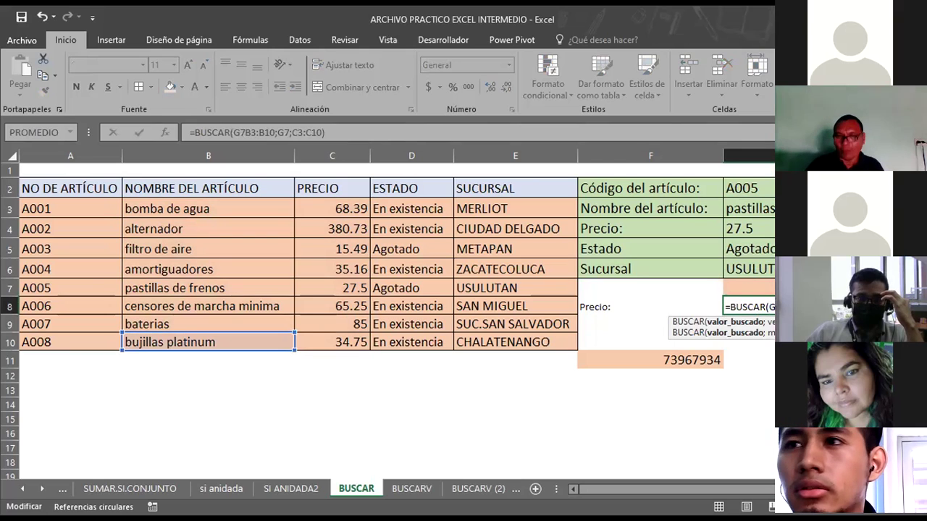
text(;)
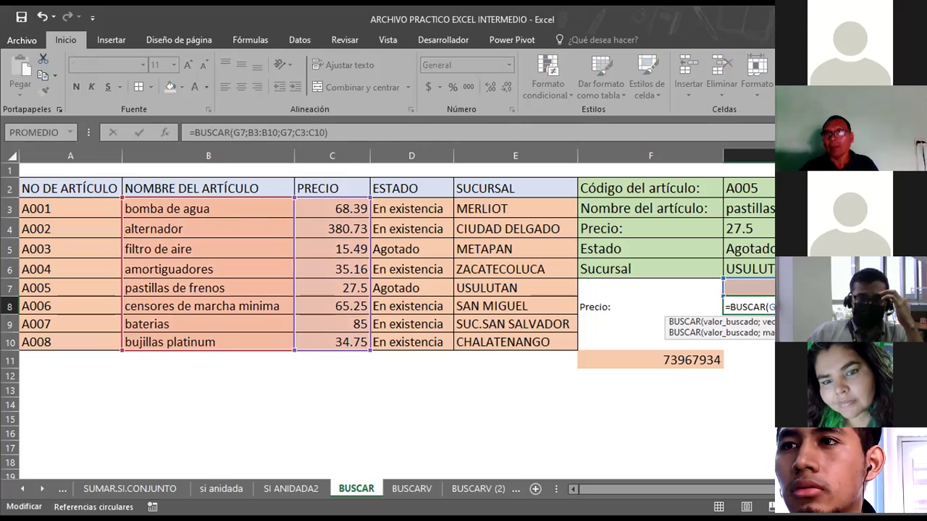
key(BackSpace)
key(BackSpace)
key(BackSpace)
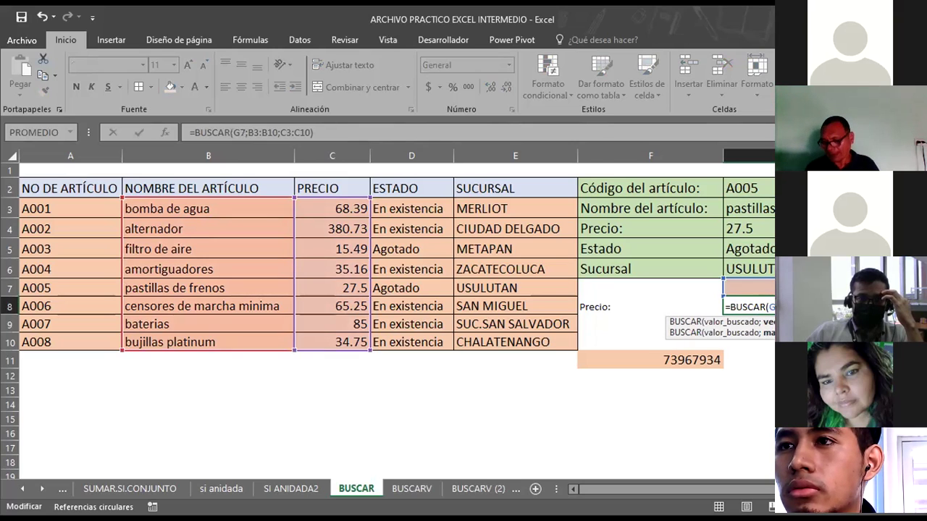
key(Return)
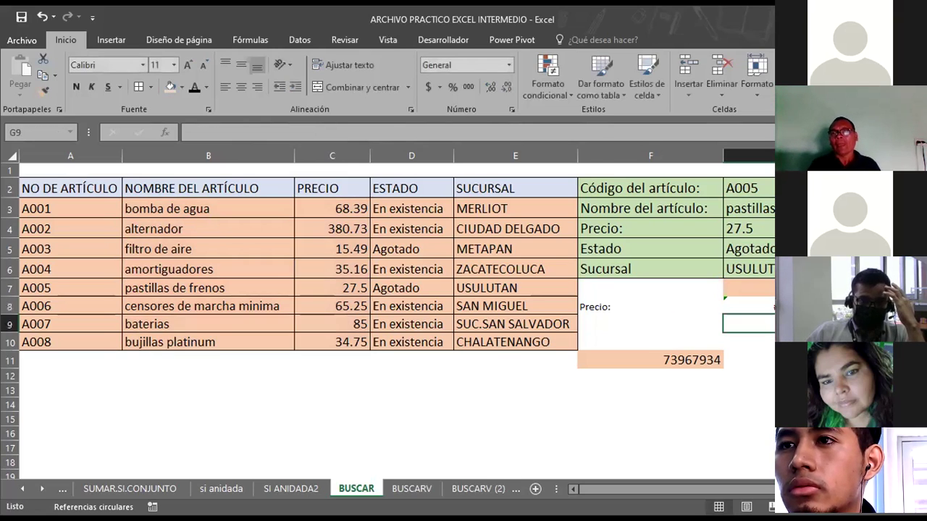
click(748, 287)
click(749, 306)
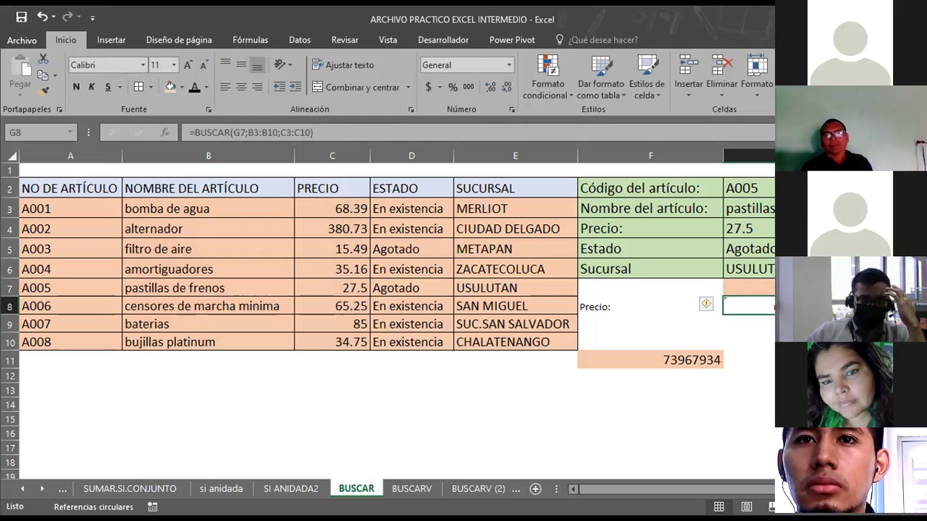
click(759, 211)
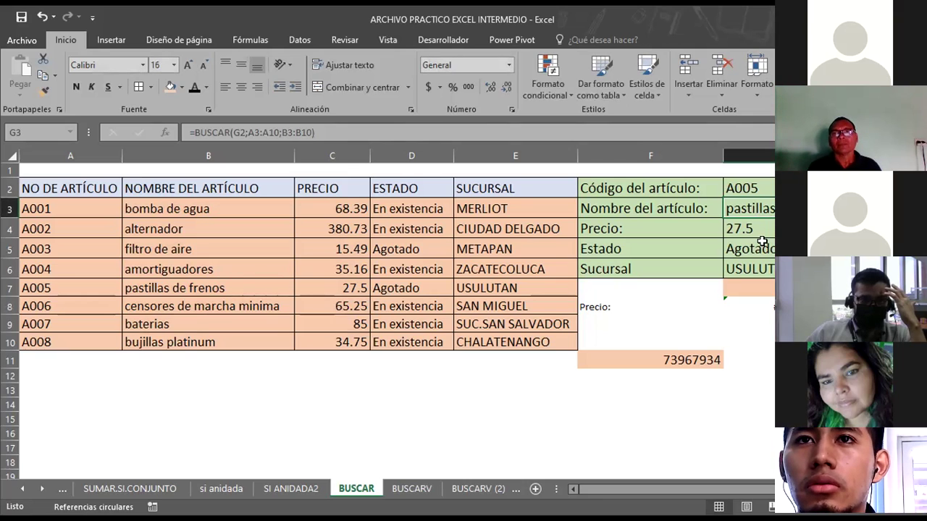
click(760, 229)
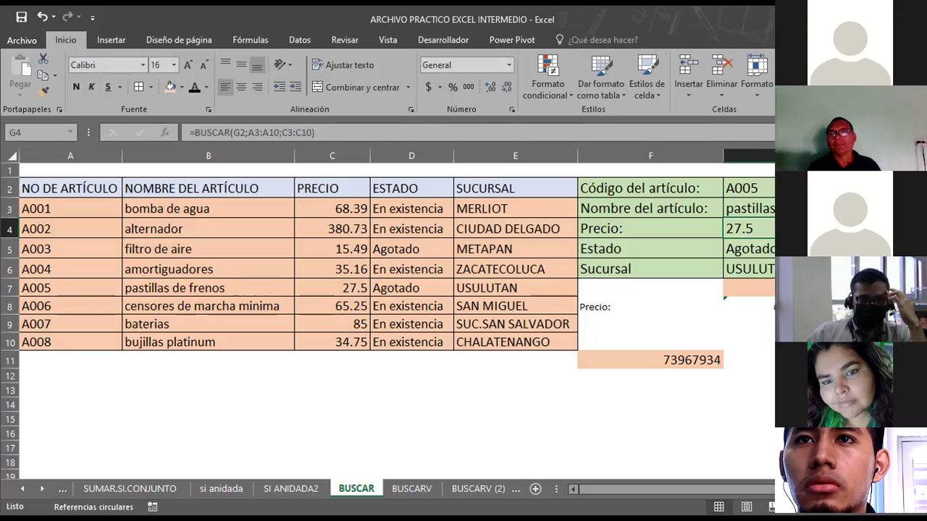
click(749, 324)
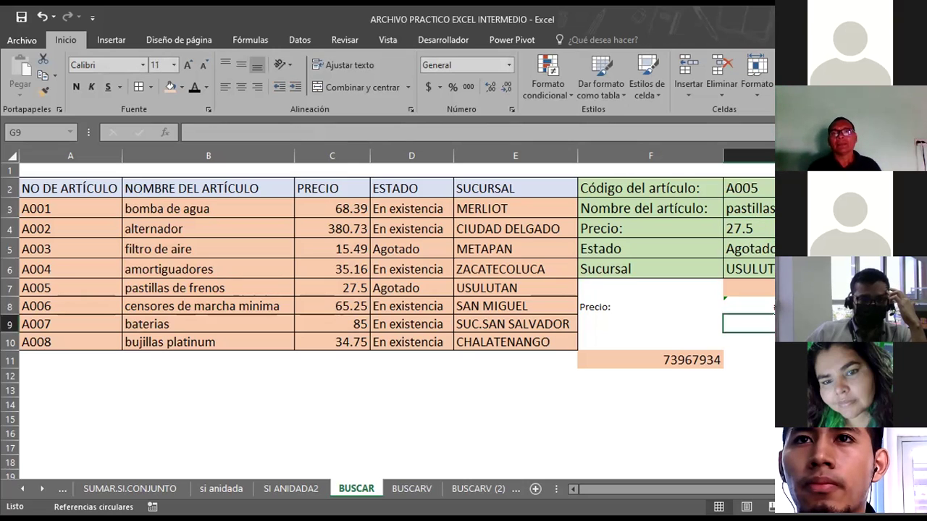
click(748, 306)
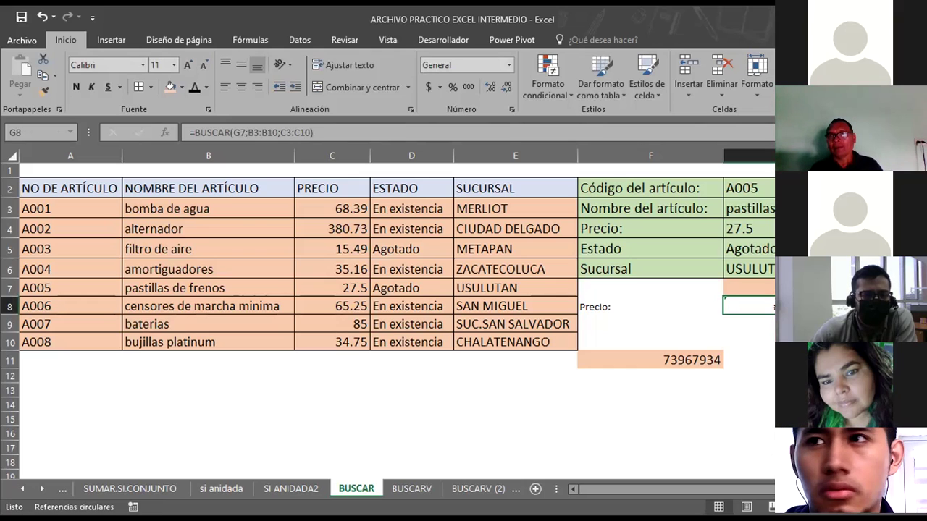
click(749, 288)
Format G7 as Number with 2 decimals, then review the G8 and G3 formulas.
right_click(750, 288)
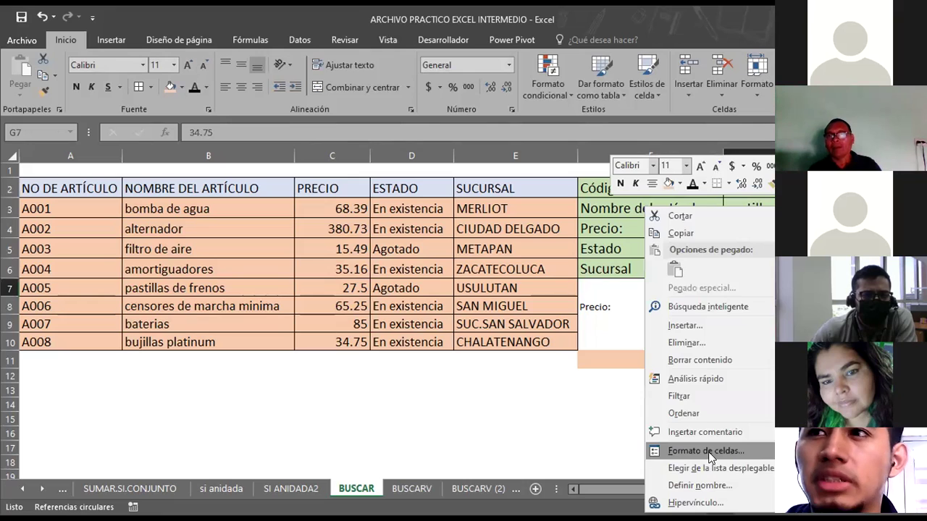
key(Escape)
click(542, 252)
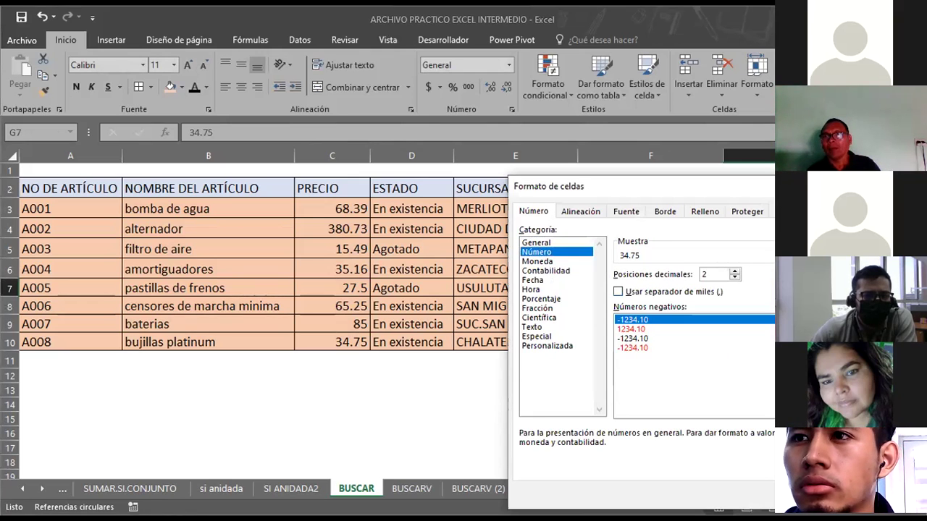
key(Return)
click(757, 319)
click(769, 310)
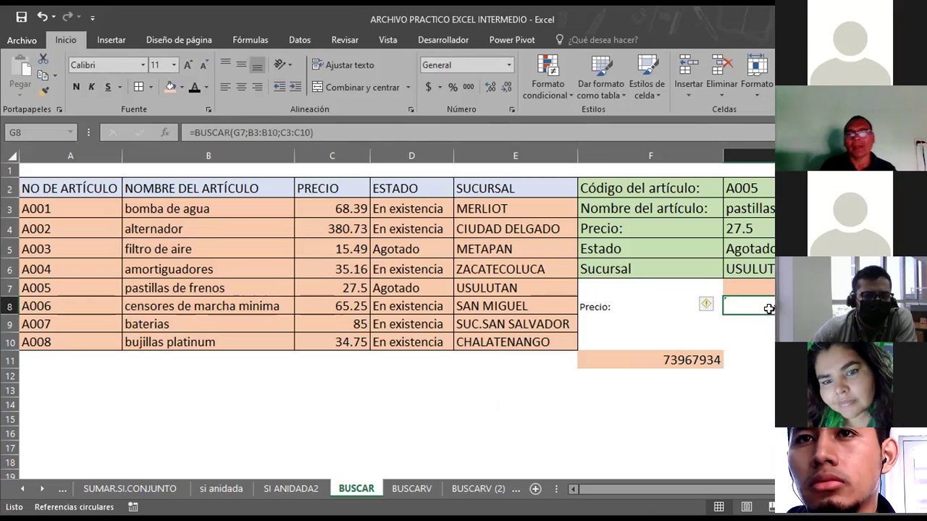
click(749, 287)
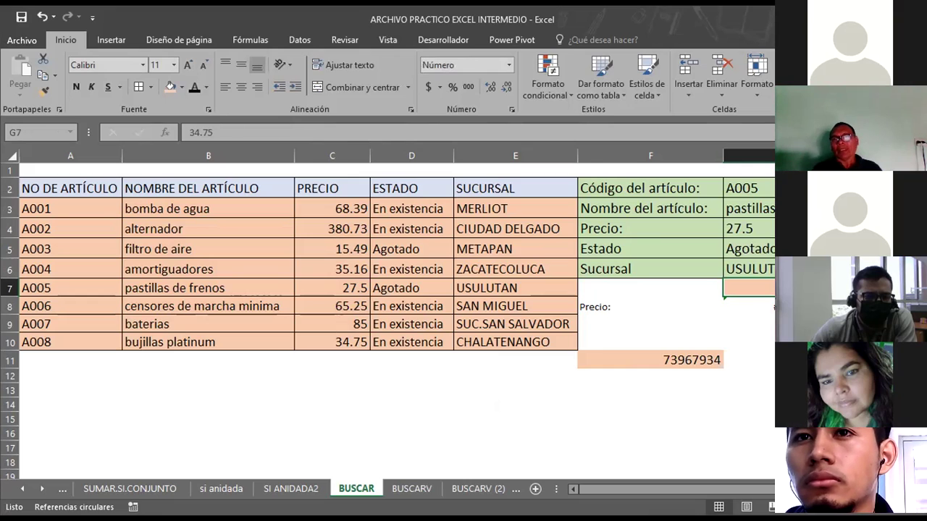
click(773, 307)
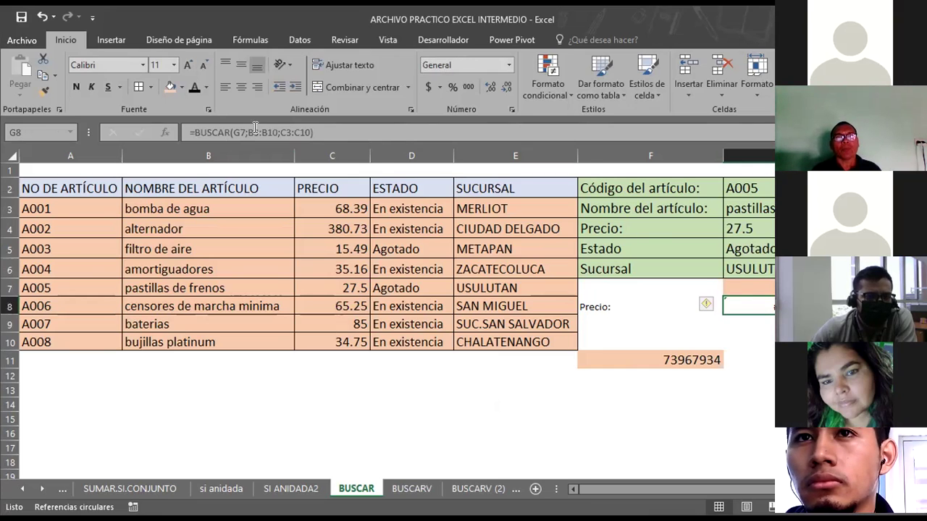
click(757, 287)
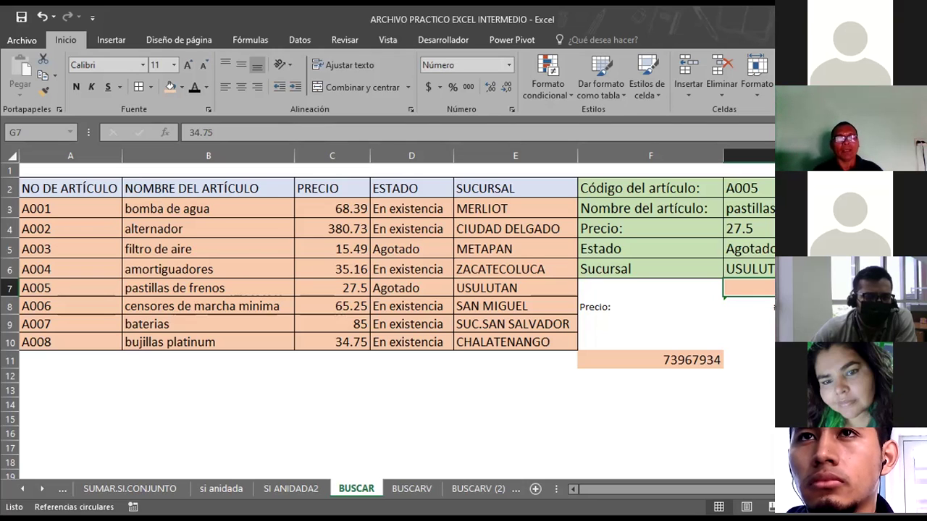
click(757, 207)
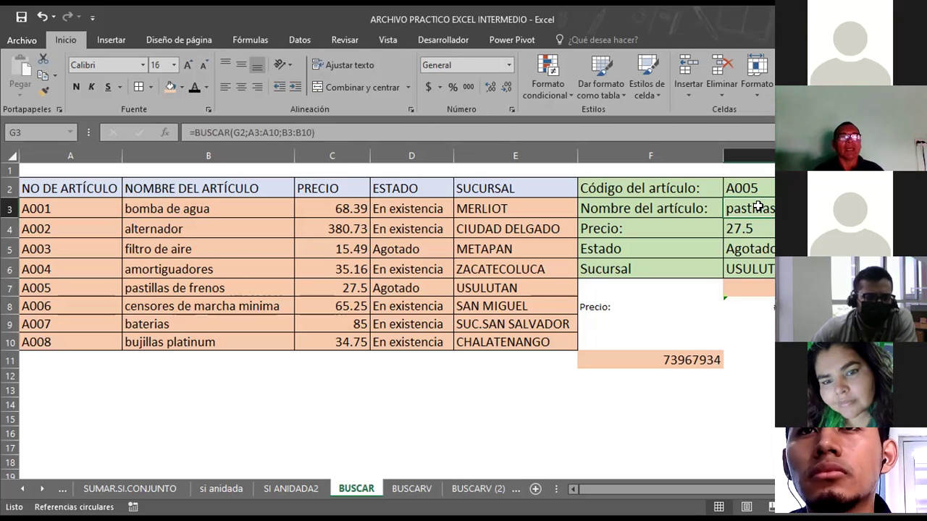
click(786, 323)
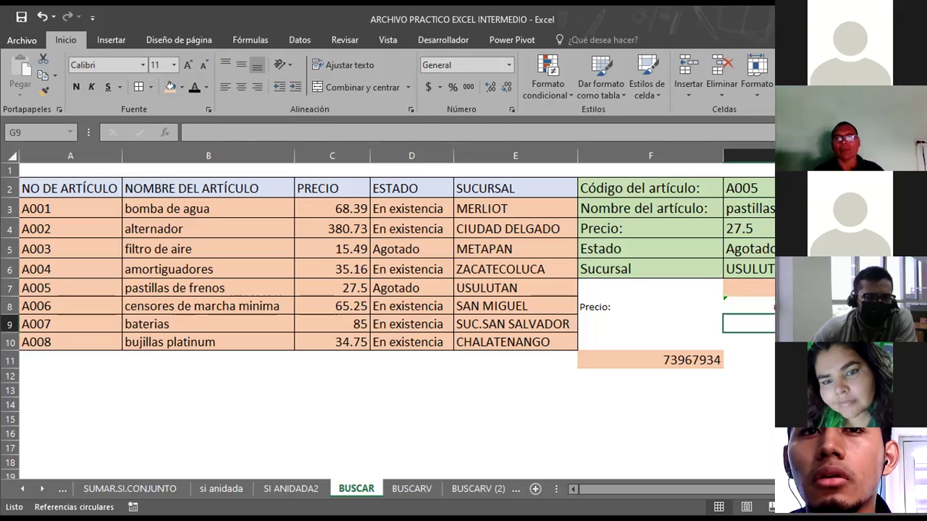
click(749, 306)
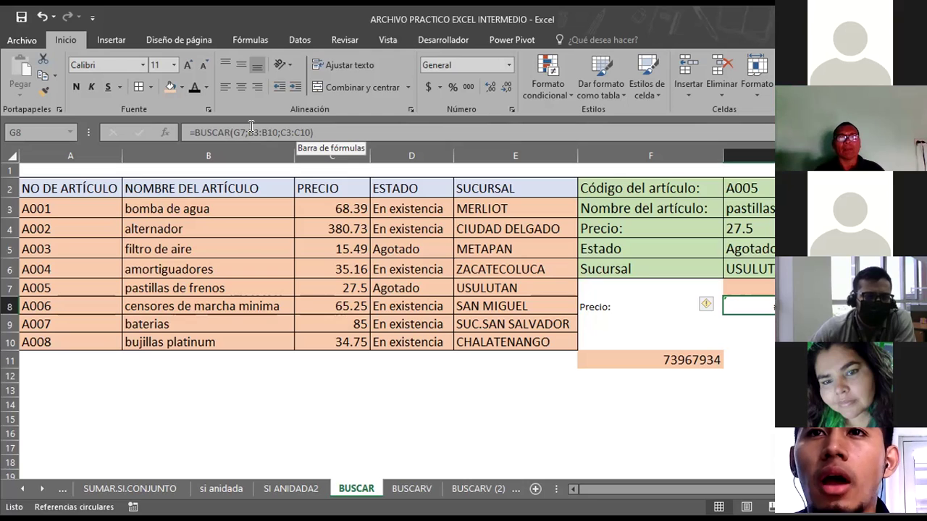
click(250, 129)
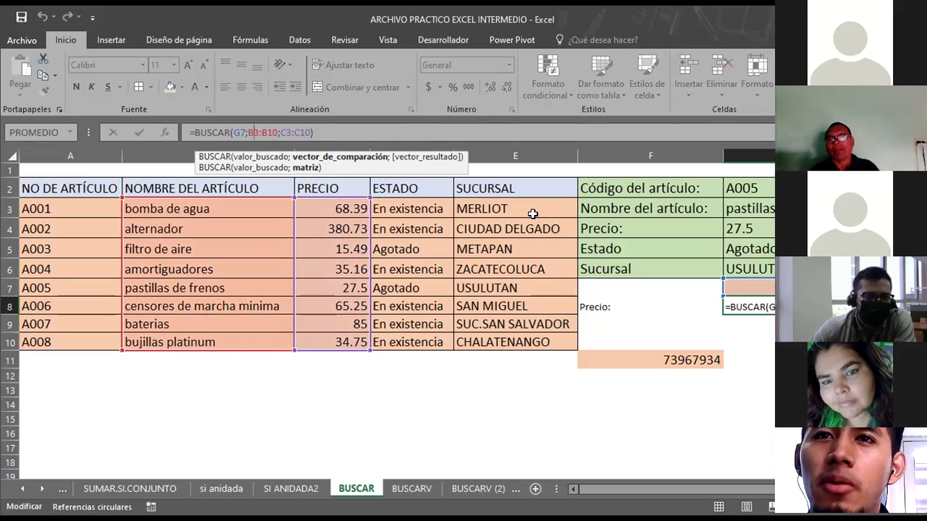
key(ctrl+Return)
click(748, 288)
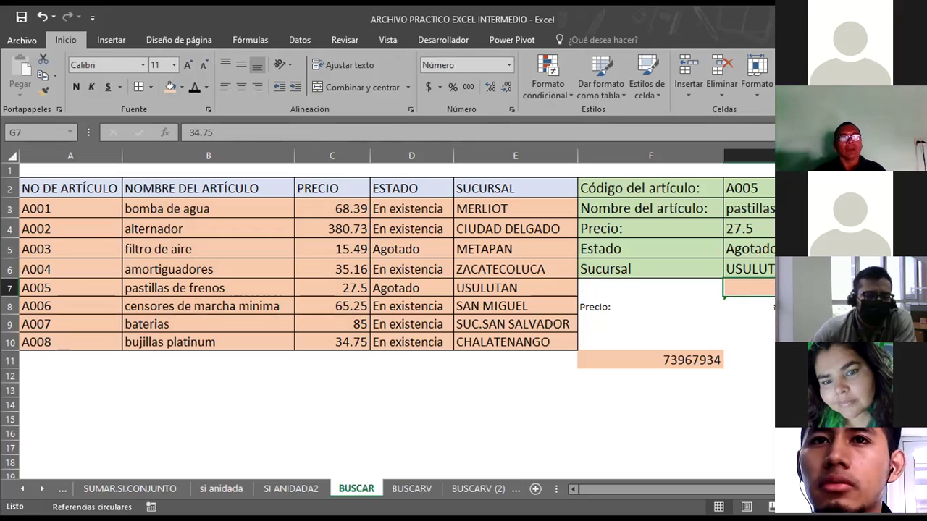
Enter ALTERNADOR as the article in G7 and check the G8 lookup formula.
text(ALTER)
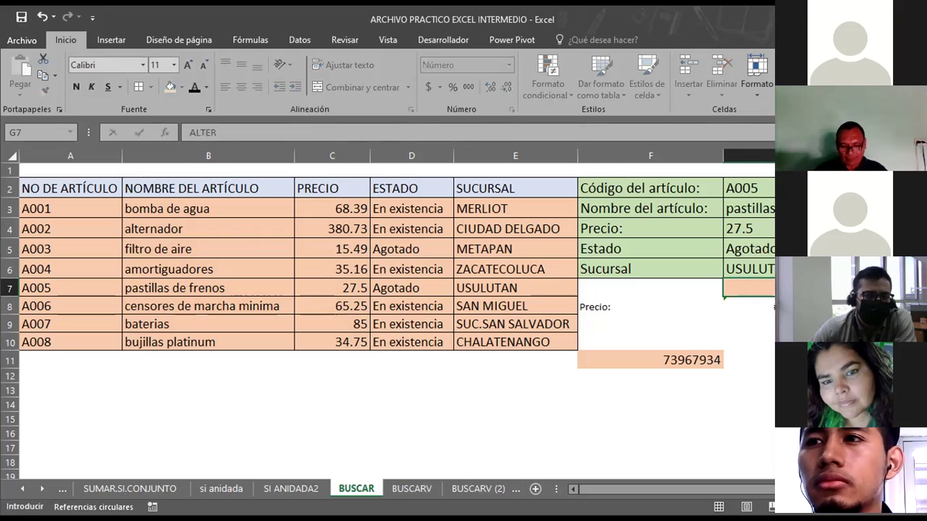
text(NADOR)
key(Return)
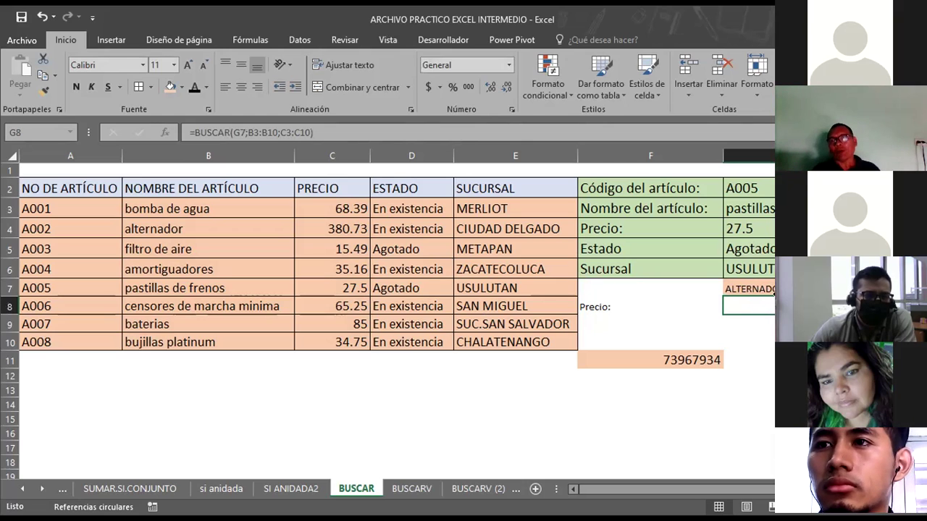
key(Up)
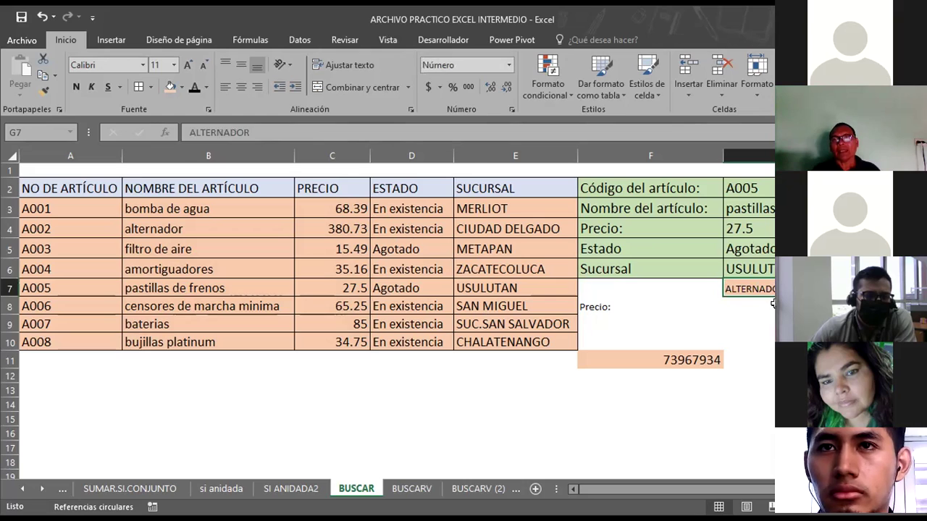
click(772, 305)
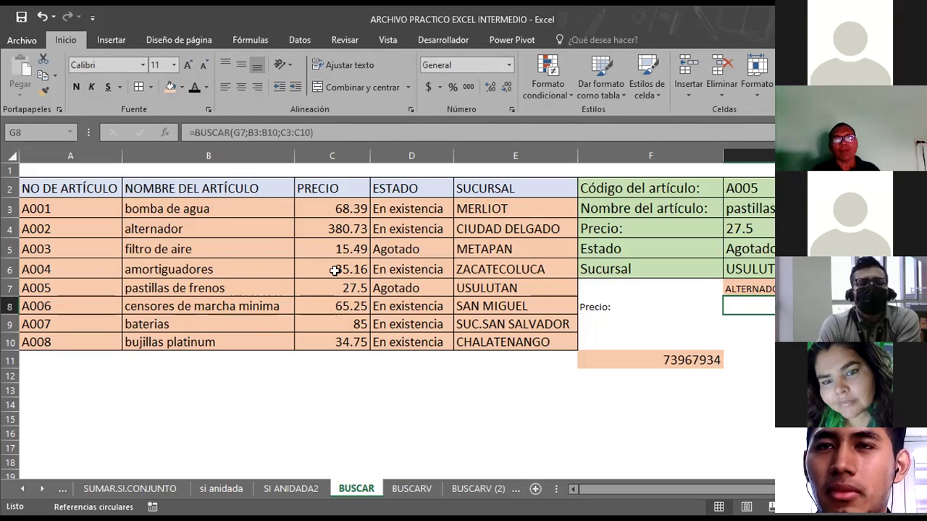
click(760, 284)
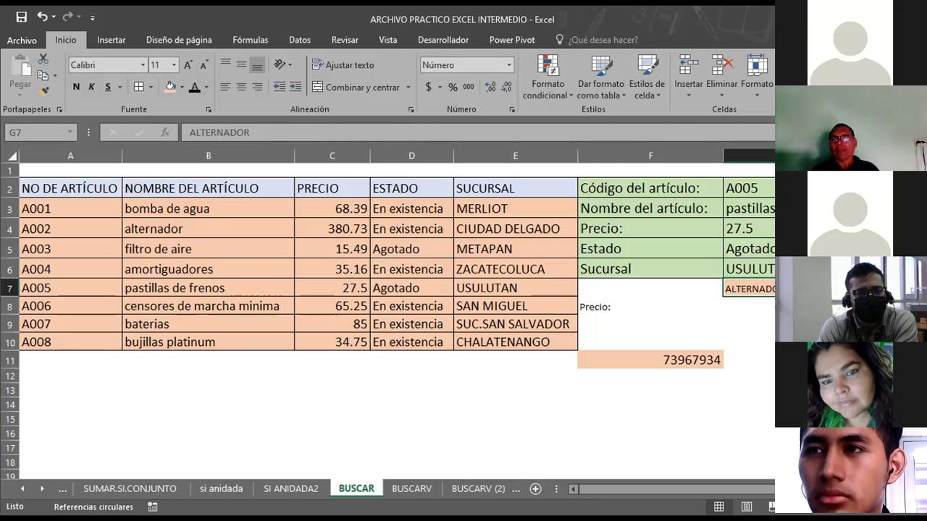
click(749, 306)
click(750, 289)
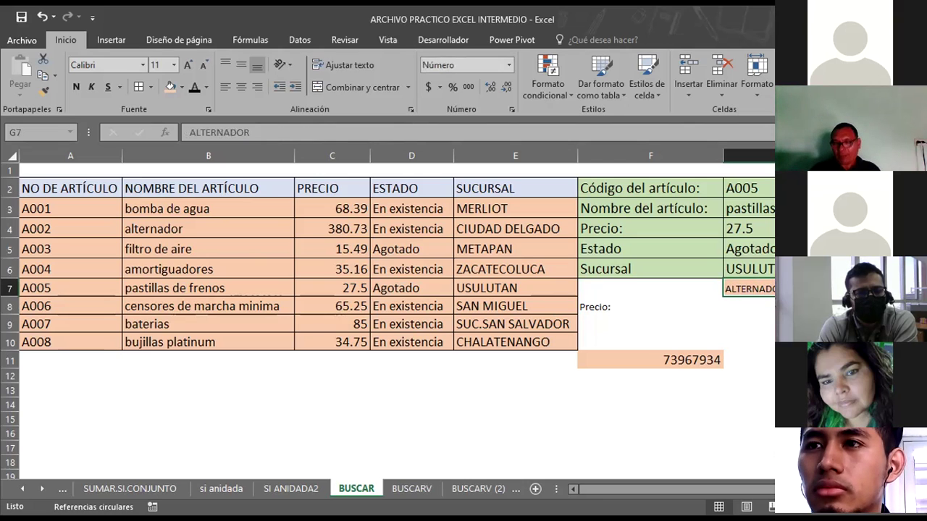
Replace ALTERNADOR with BATERIAS, then lowercase baterias, and compare with the table.
key(Delete)
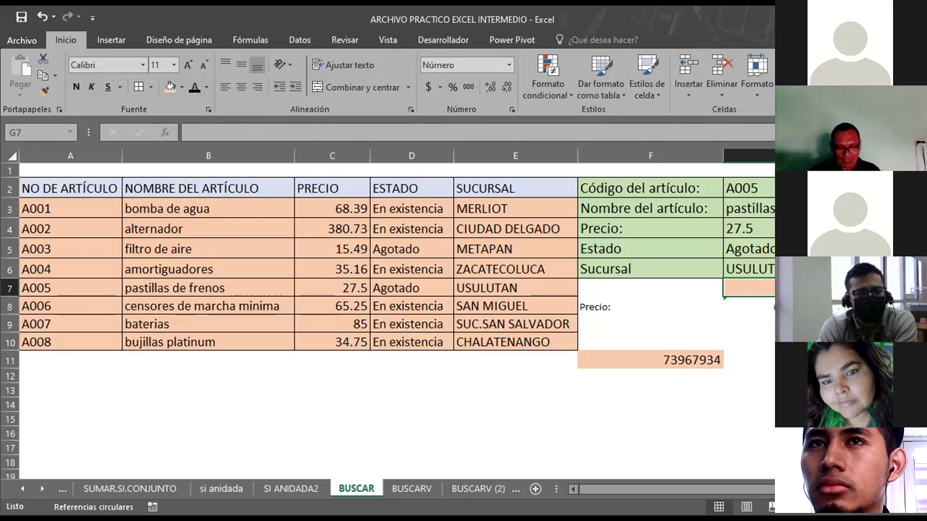
text(BATERIAS)
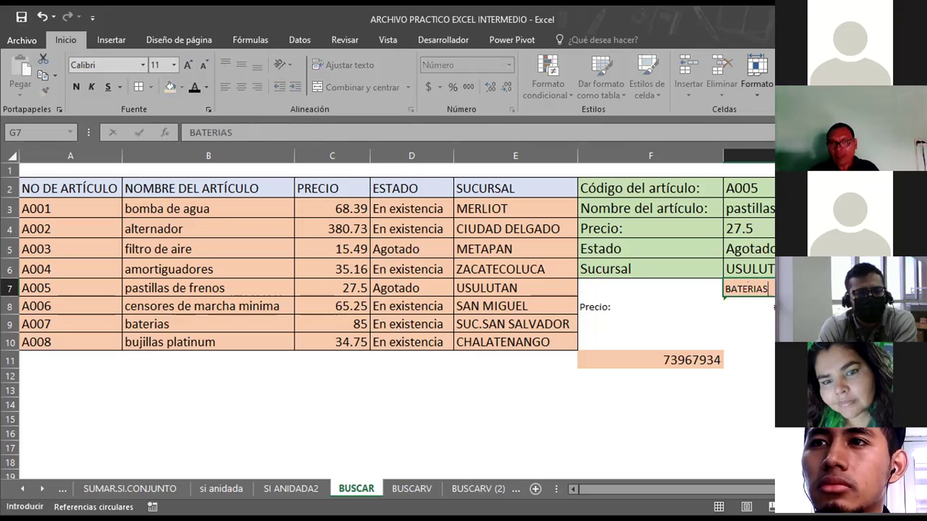
key(Return)
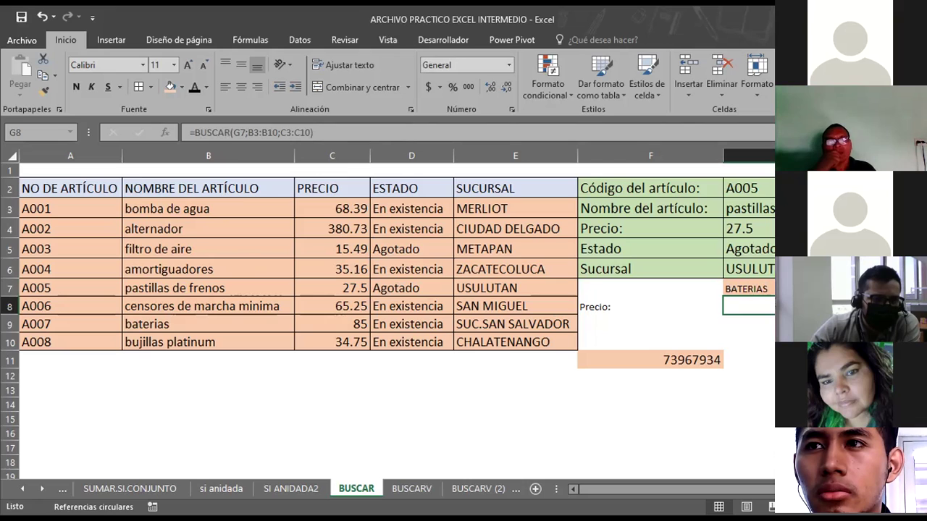
click(748, 288)
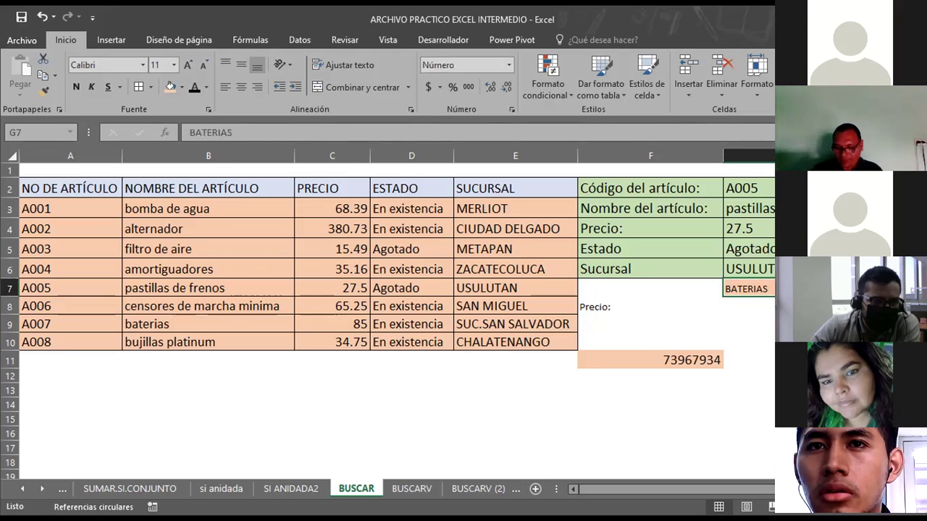
key(BackSpace)
text(baterias)
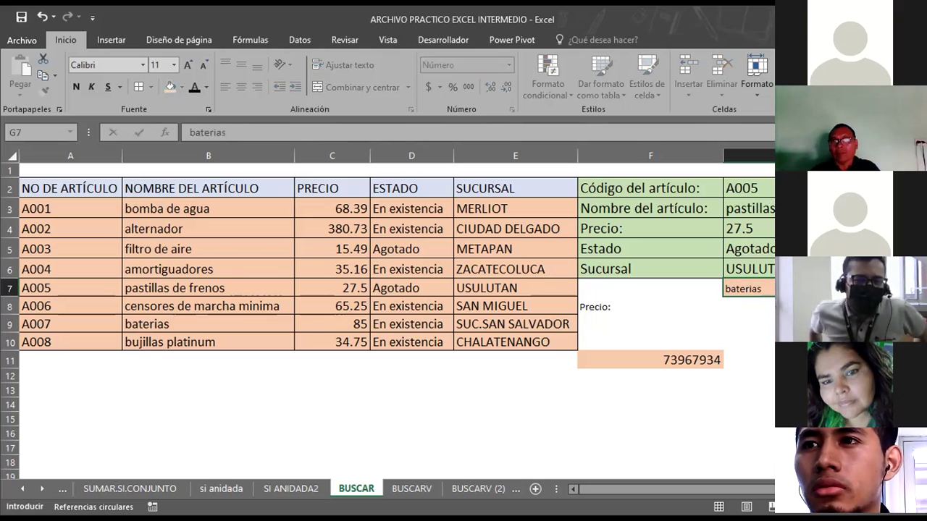
key(Return)
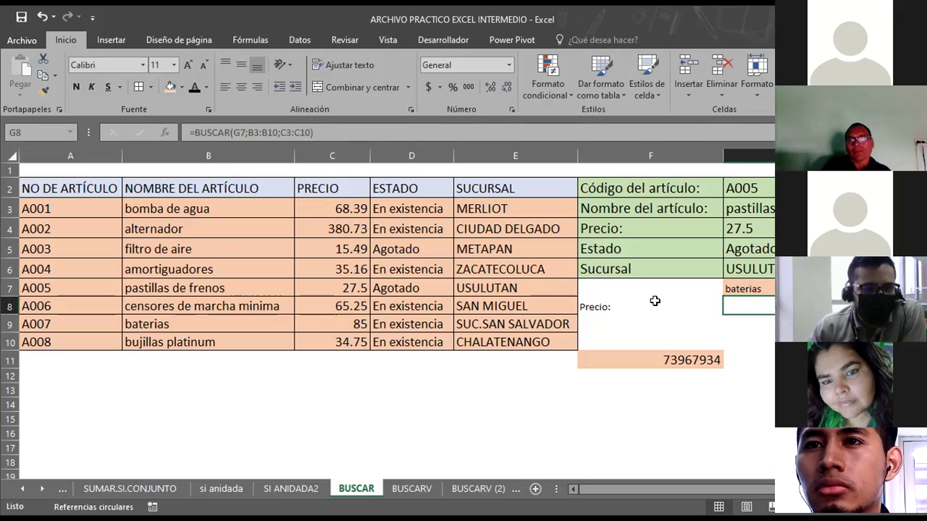
click(173, 329)
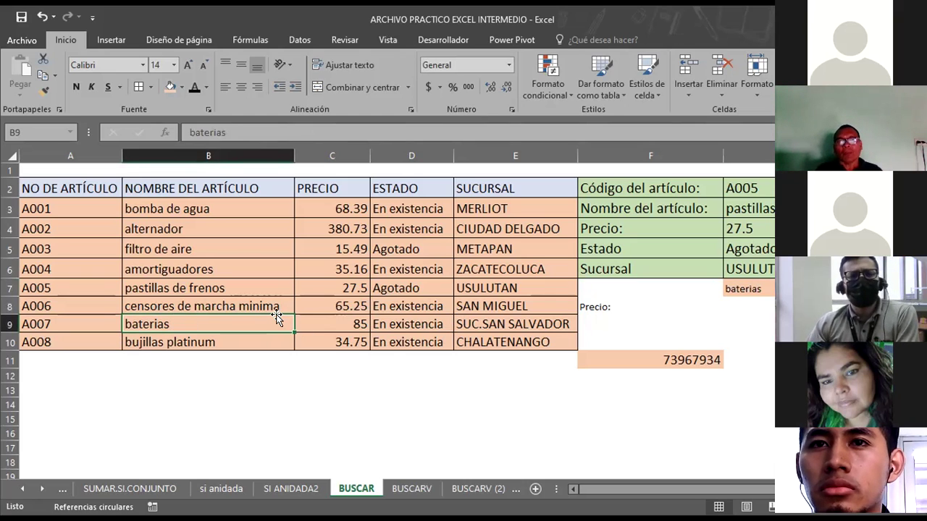
Check the amortiguadores price 35.16 and inspect G8's formula =BUSCAR(G7;B3:B10;C3:C10) and its ranges.
click(328, 268)
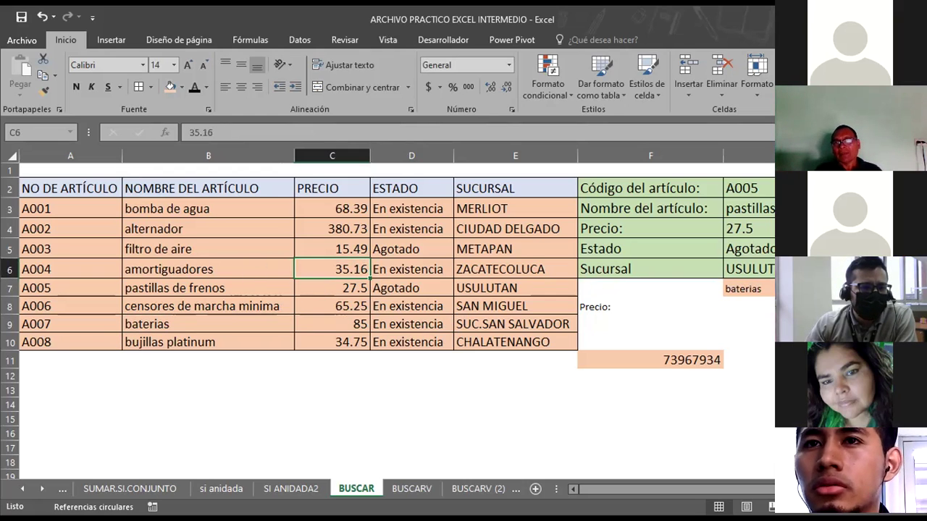
click(748, 307)
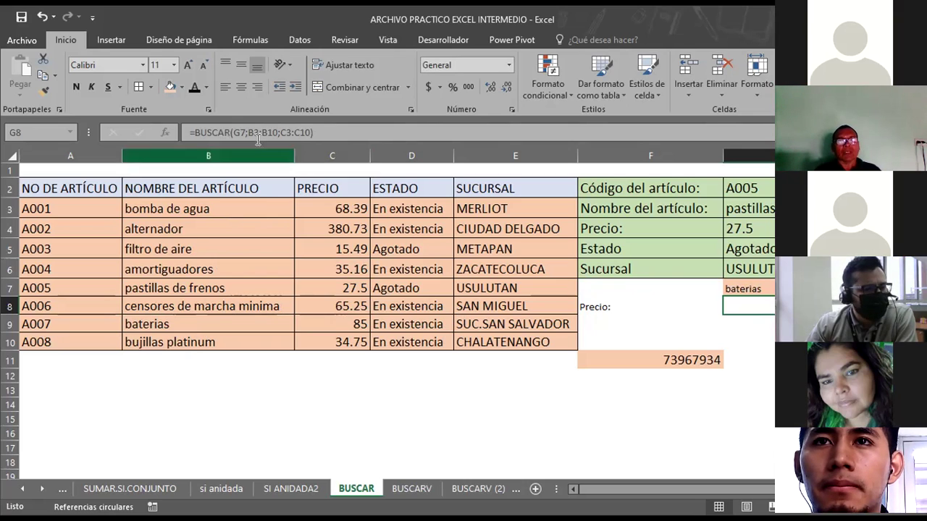
click(299, 132)
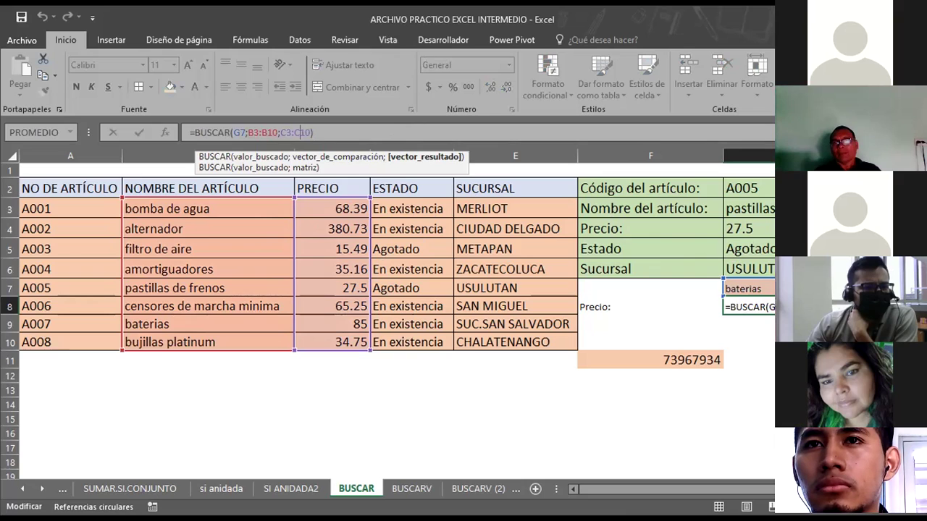
Leave the formula unchanged and clear the baterias entry from G7.
key(Escape)
click(749, 288)
key(Delete)
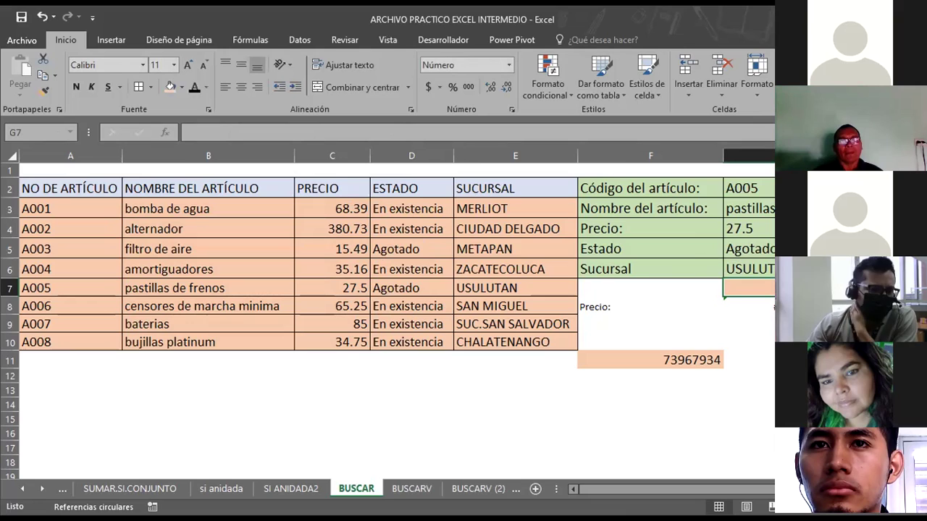
Enter amortiguadores in G7 to test the price lookup, then replace it with baterias.
text(agotado)
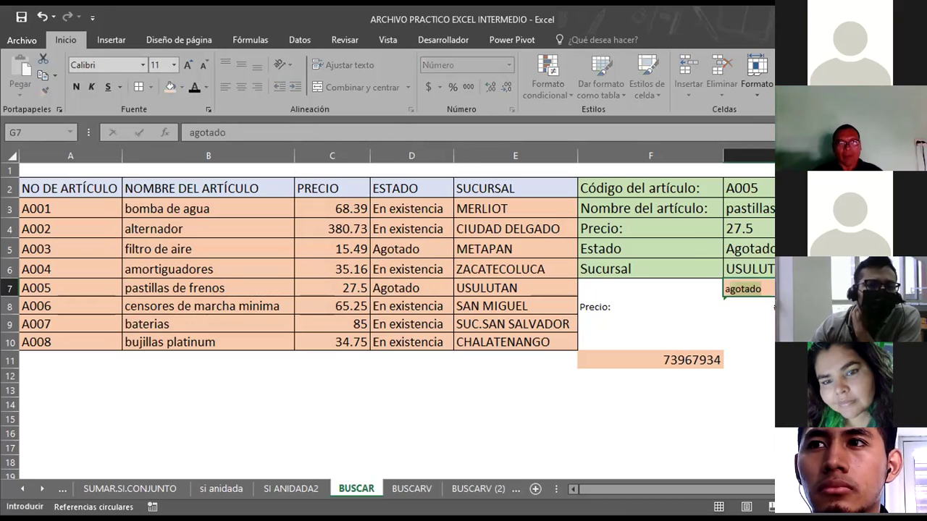
text(amort)
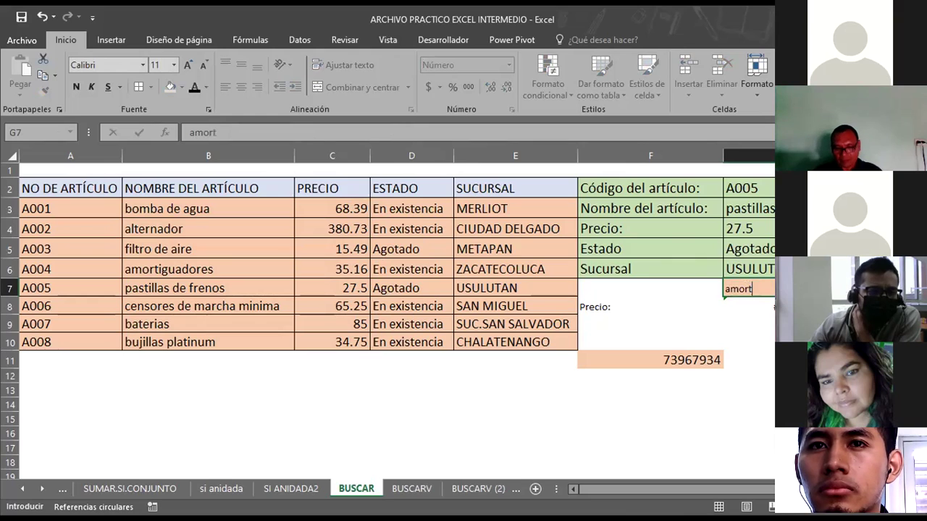
text(iguado)
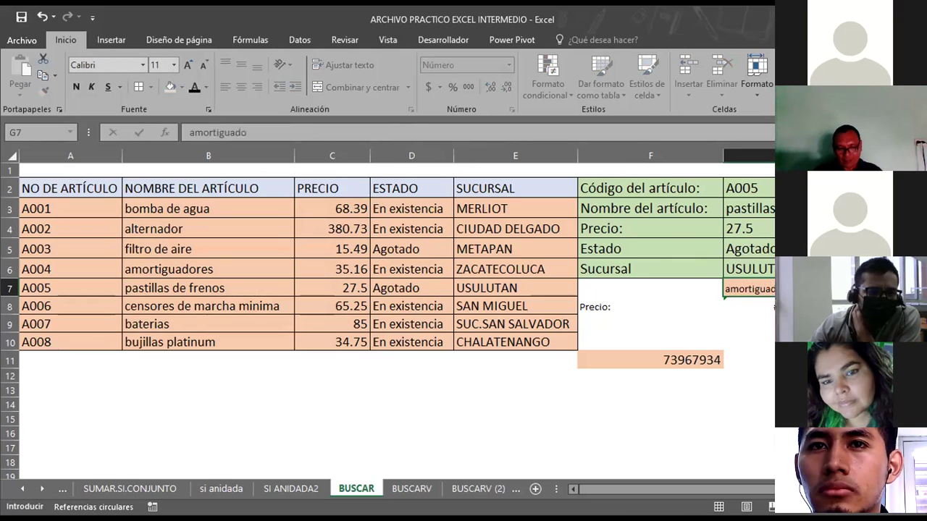
text(res)
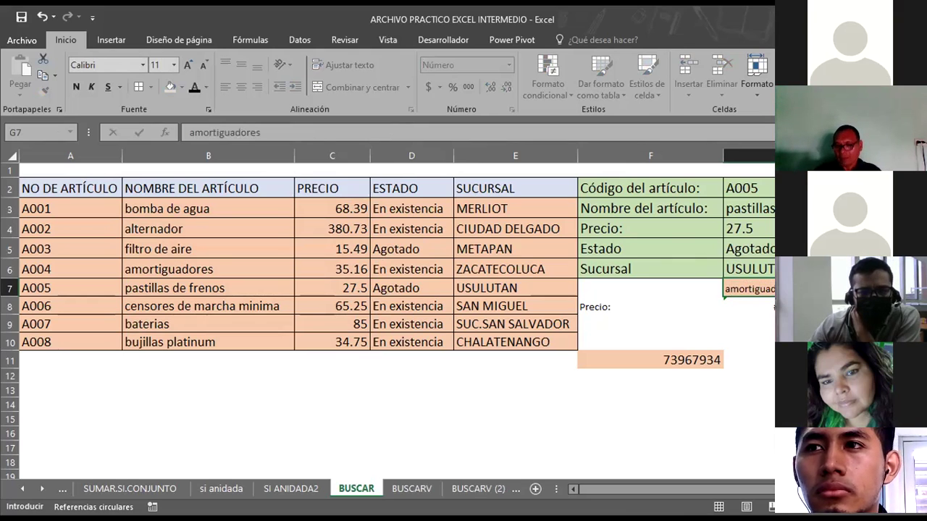
key(Return)
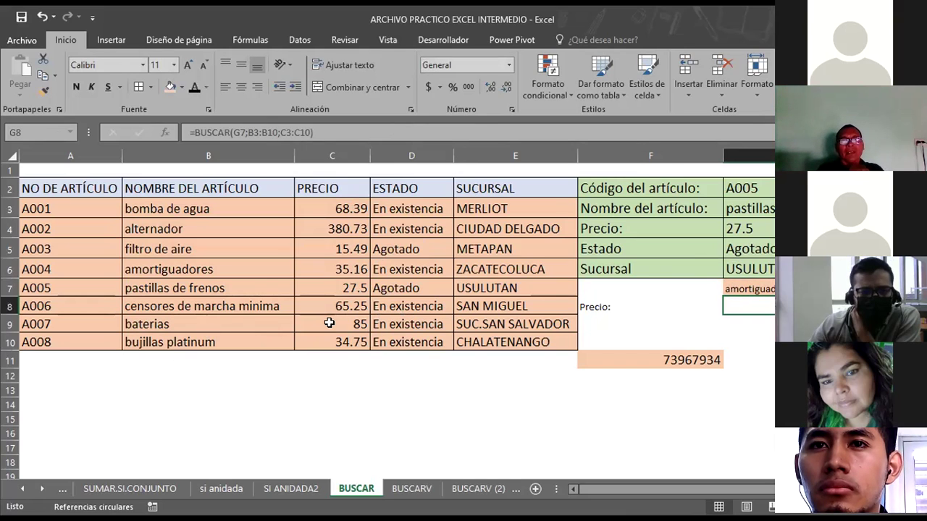
click(769, 289)
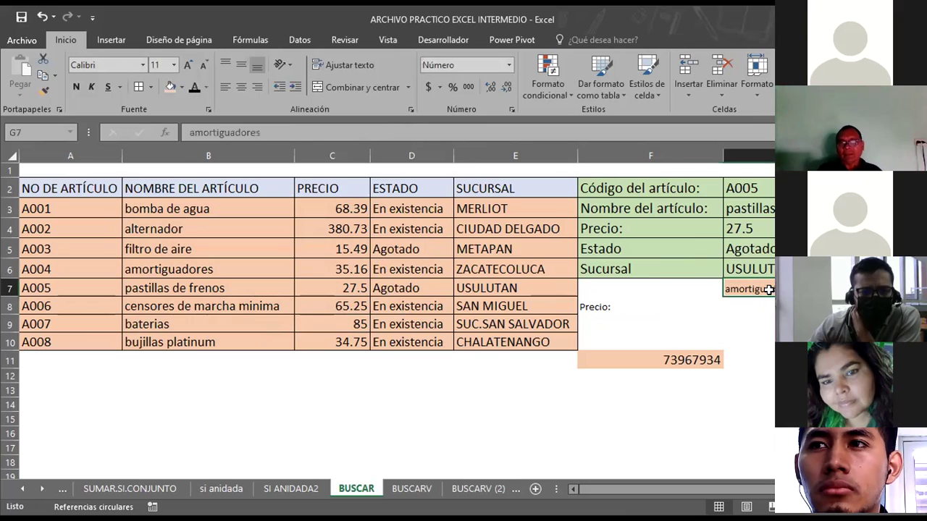
text(baterias)
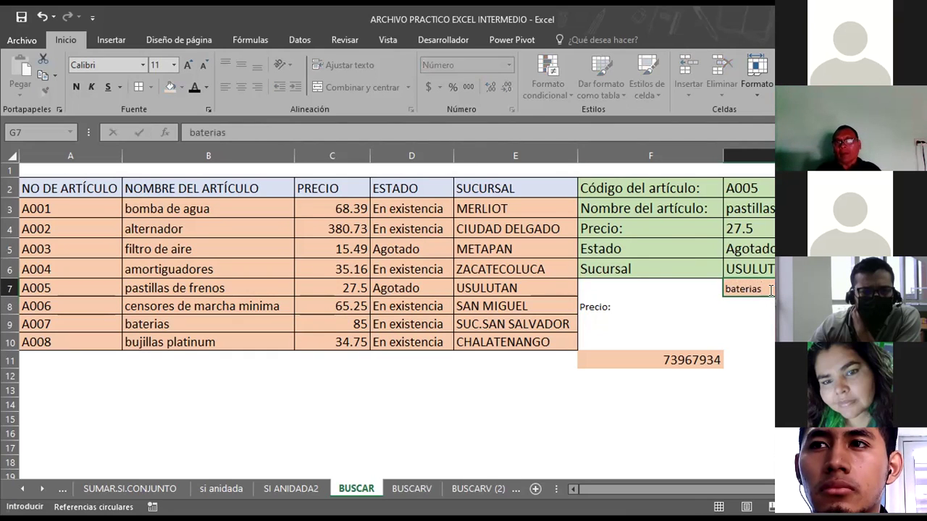
key(Return)
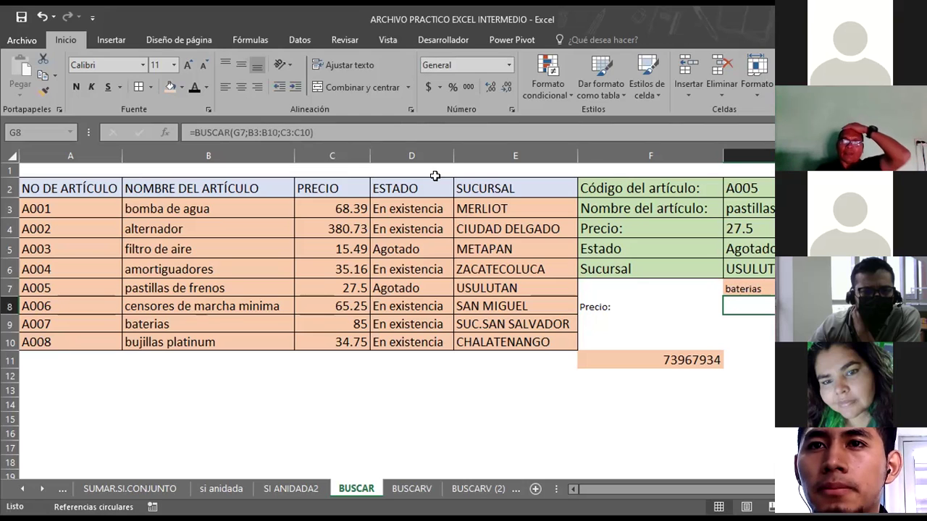
click(334, 325)
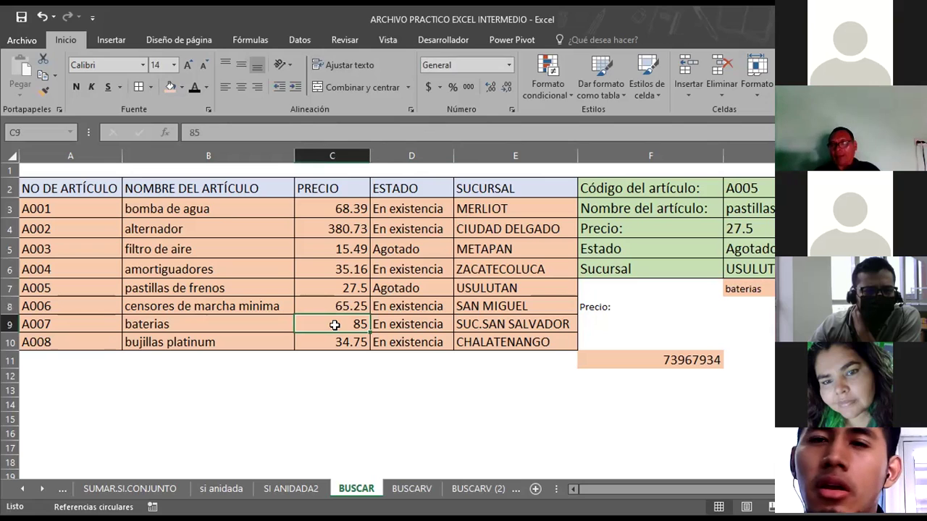
text(323)
key(Return)
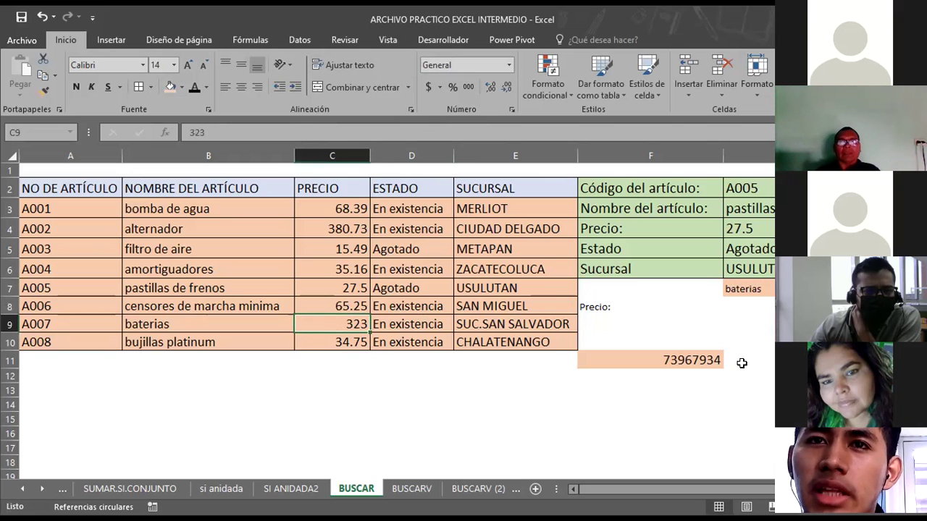
click(745, 288)
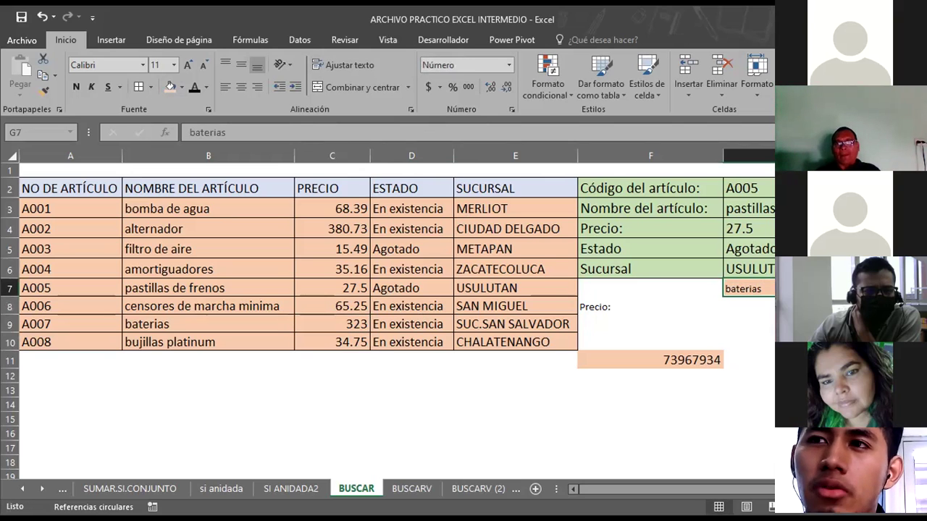
click(745, 307)
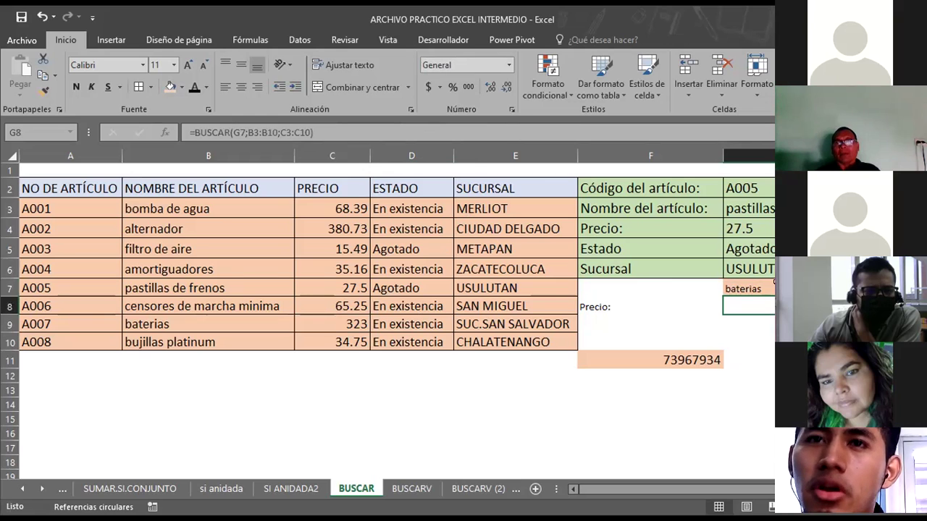
click(772, 288)
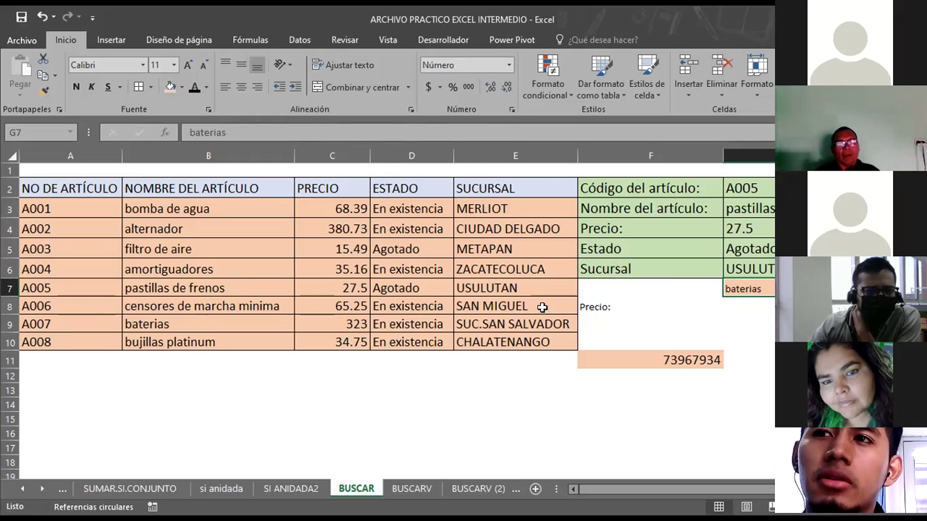
click(171, 324)
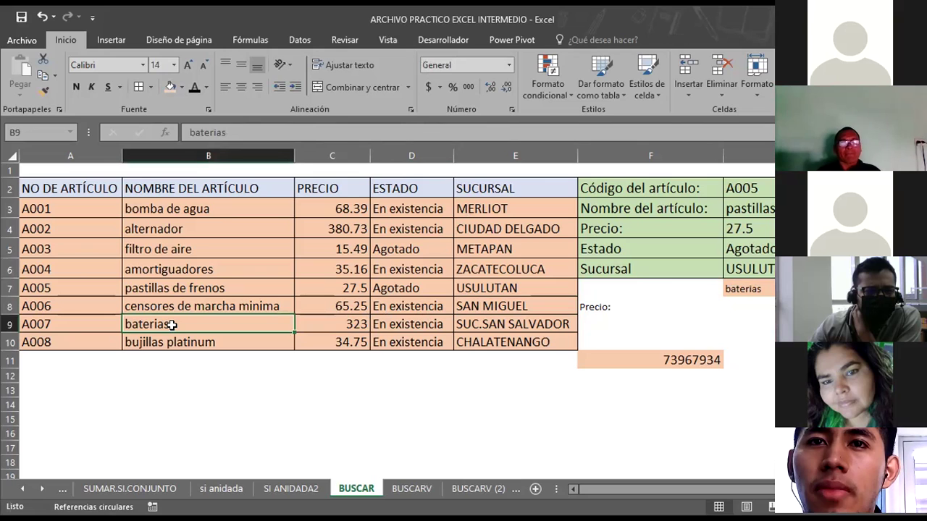
click(771, 307)
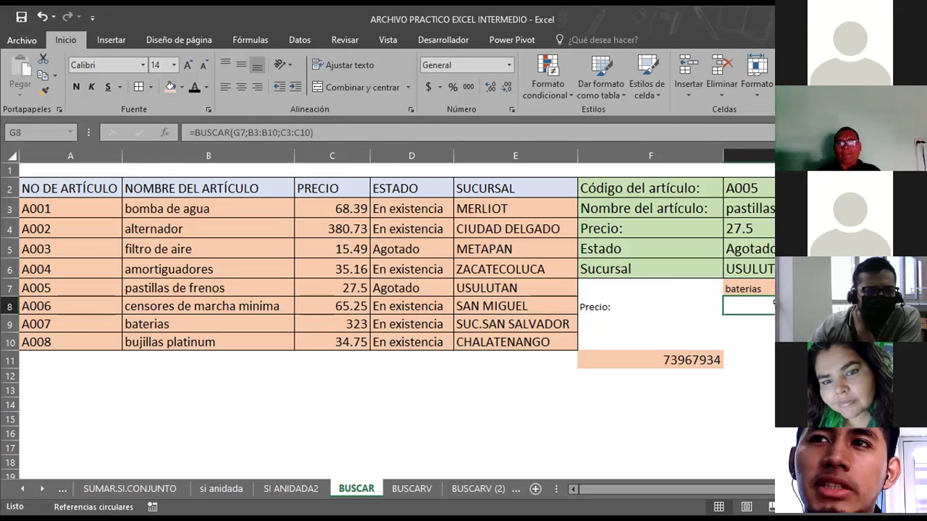
click(771, 288)
click(772, 308)
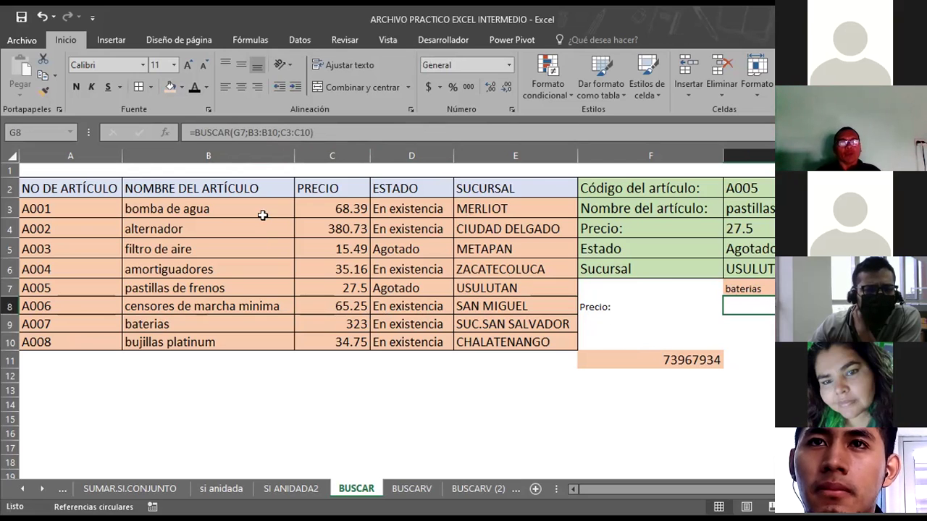
click(184, 321)
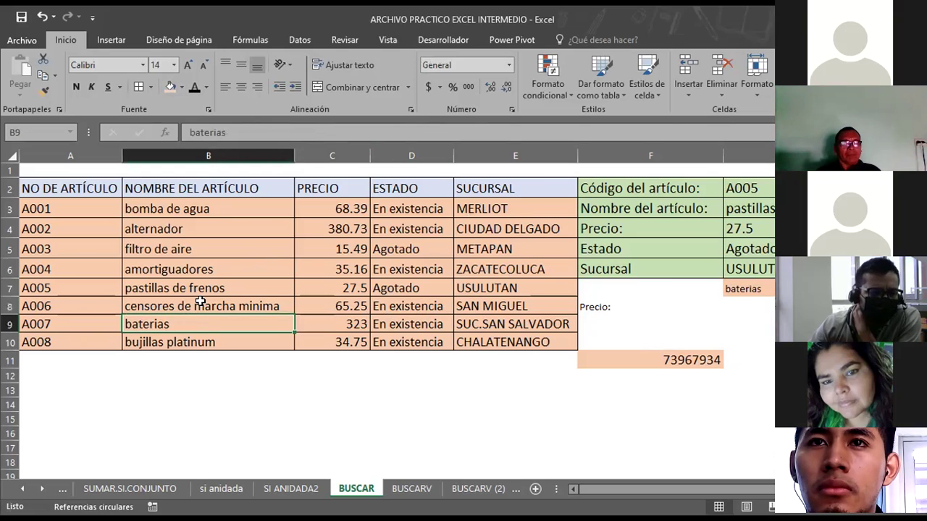
Copy 'censores de marcha minima' from B8 into B9.
click(201, 304)
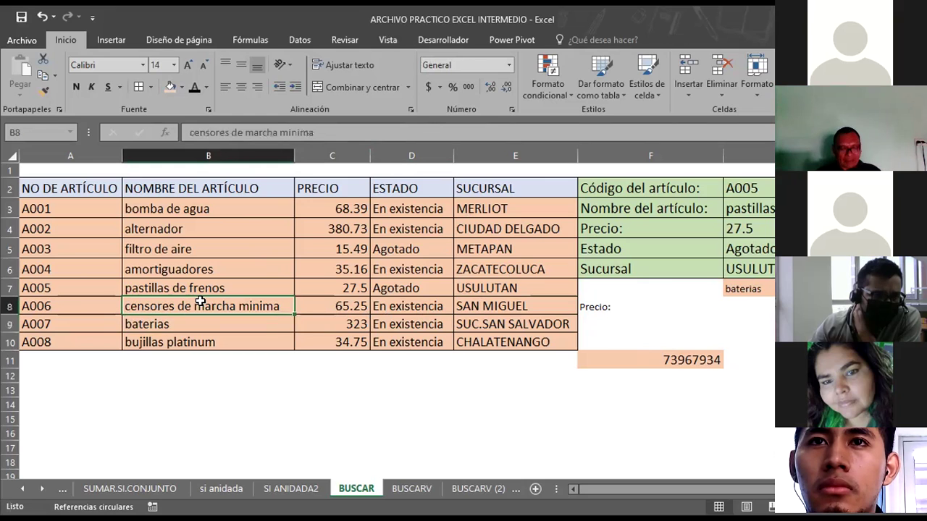
key(ctrl+c)
key(Down)
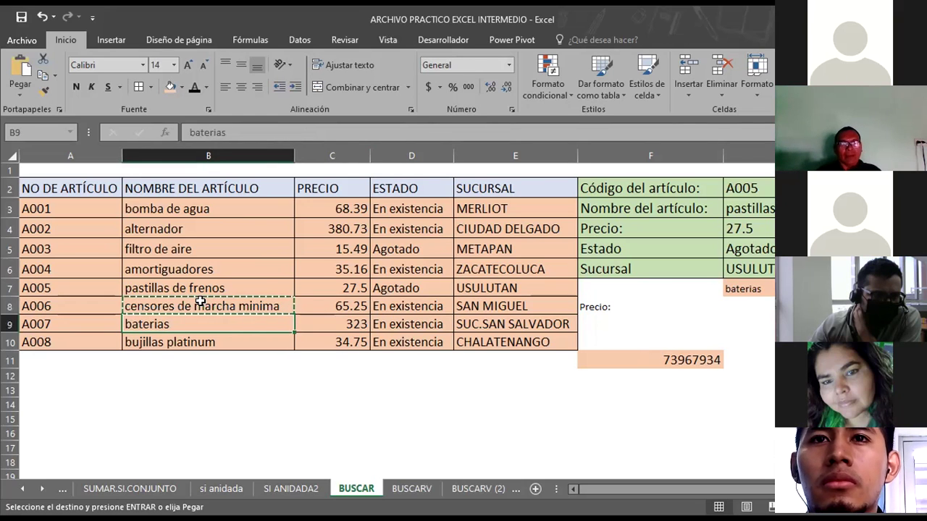
key(ctrl+v)
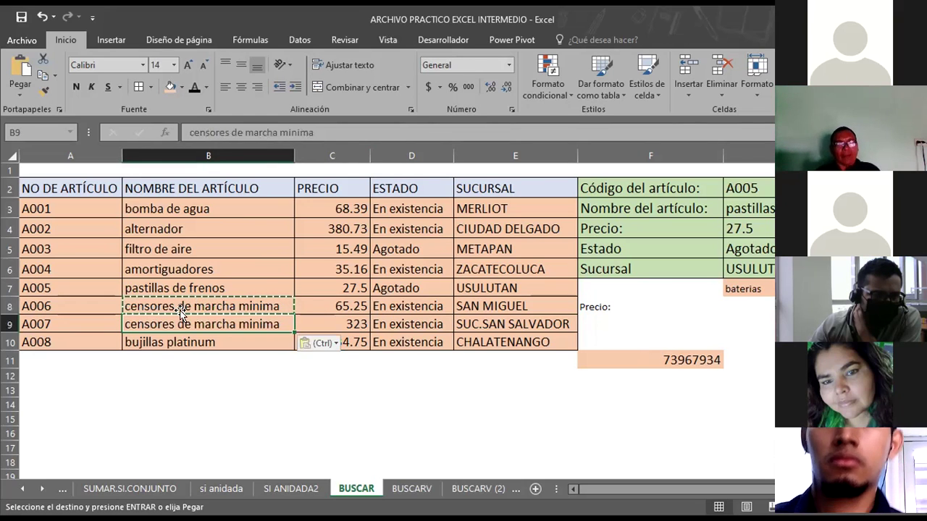
key(Escape)
Rename the article in B8 to baterias.
click(189, 305)
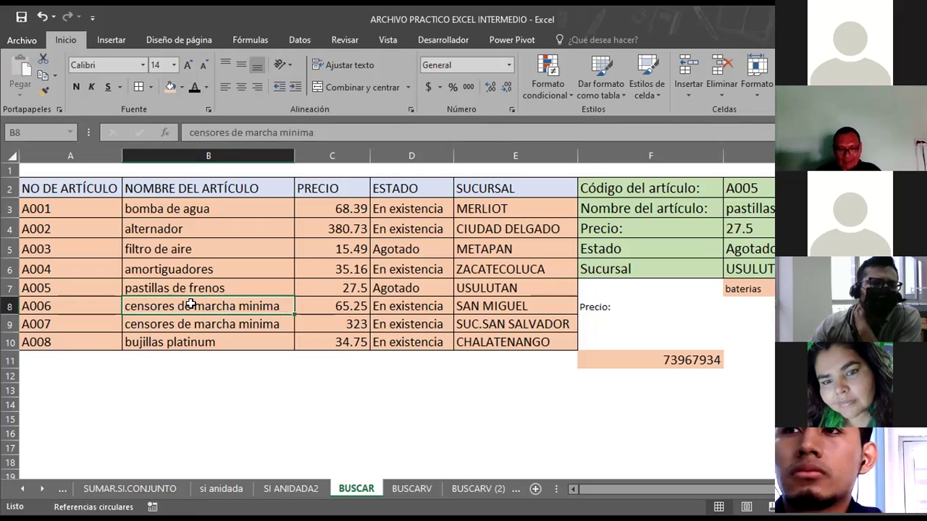
text(bate)
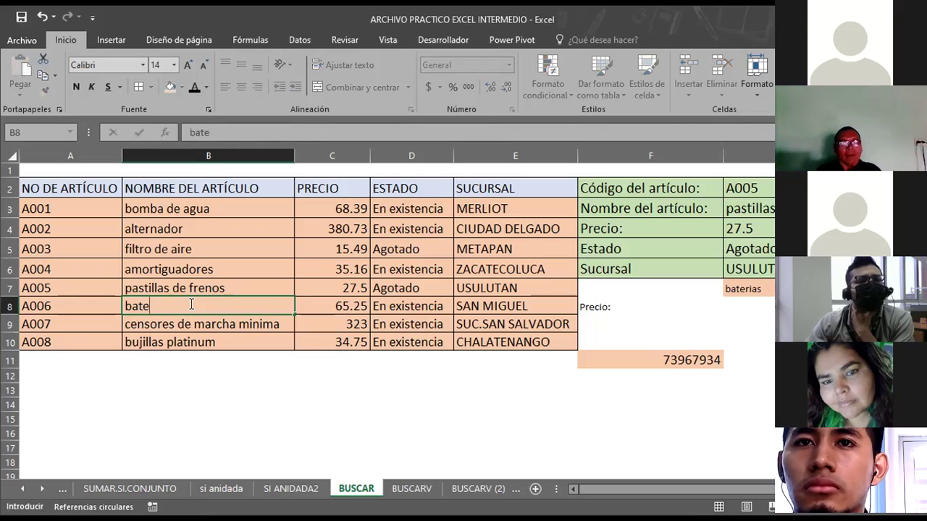
text(rias)
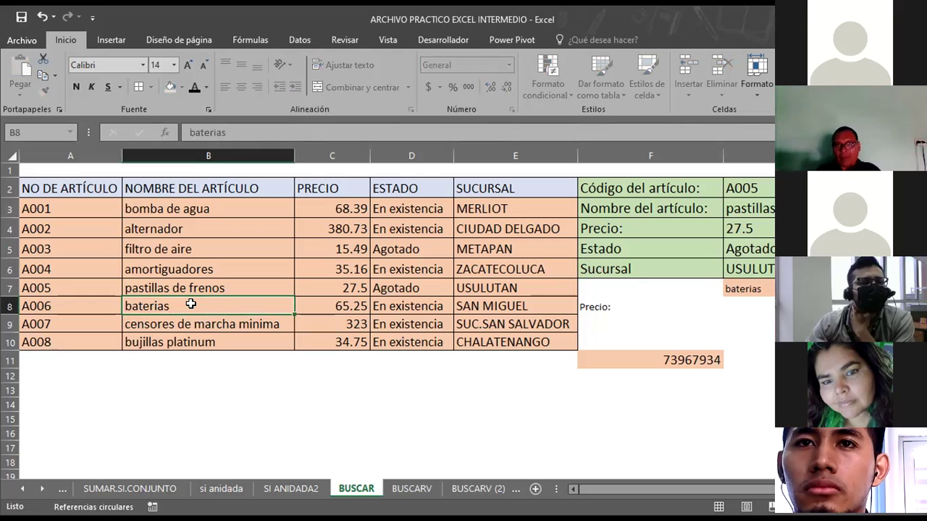
key(Return)
click(198, 305)
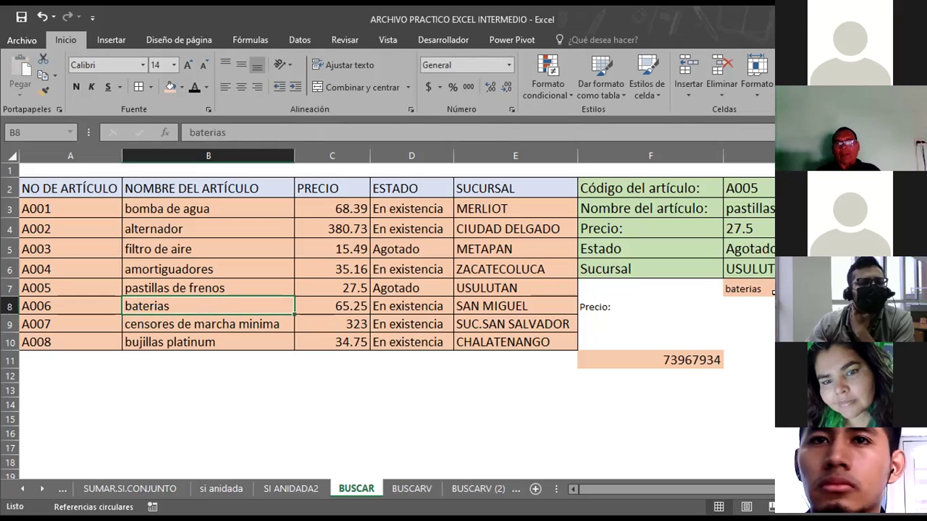
click(746, 289)
text(censor)
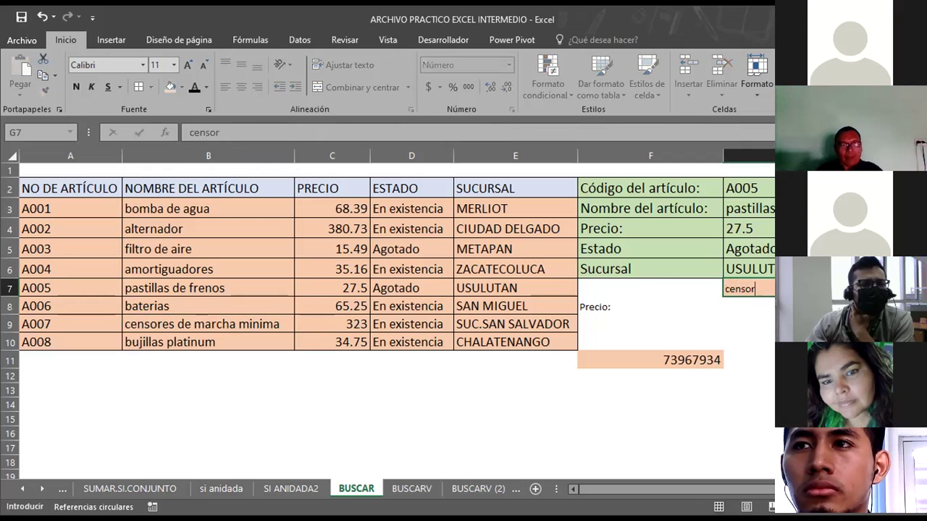
text(es de marcha mi)
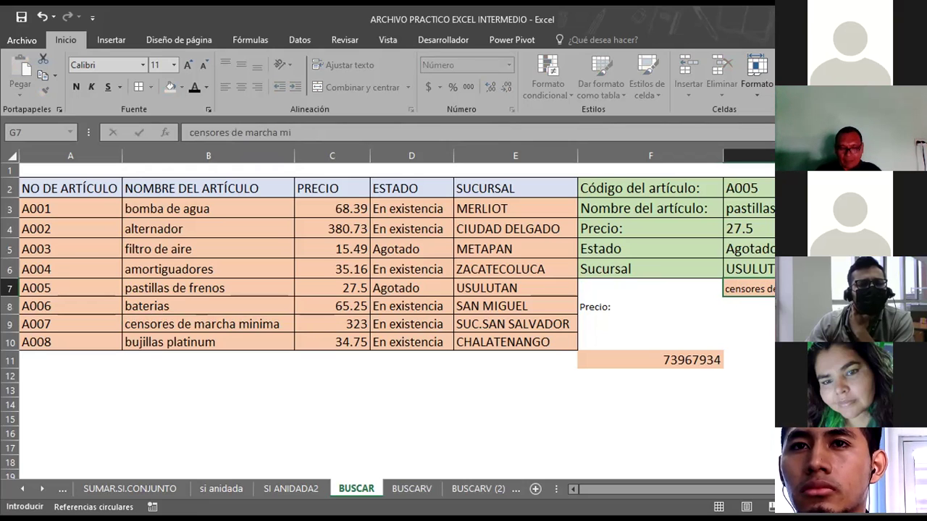
key(Return)
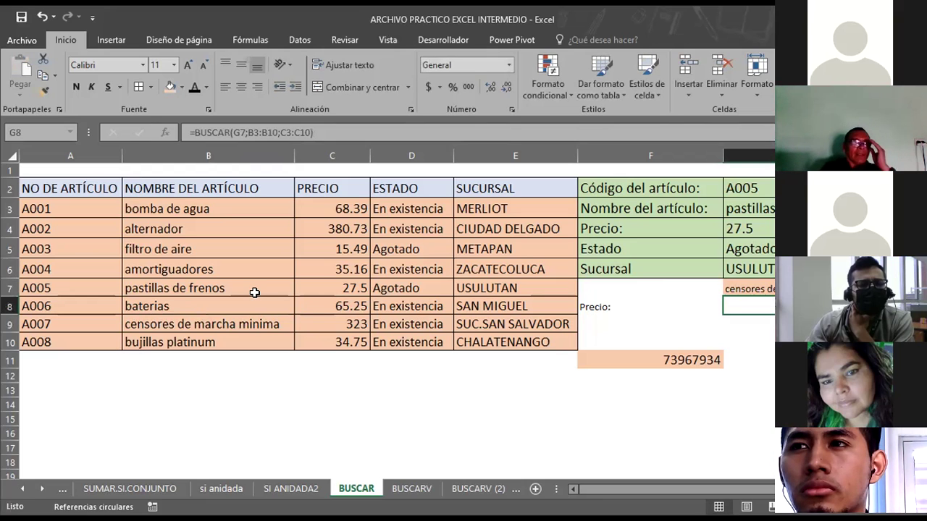
click(201, 305)
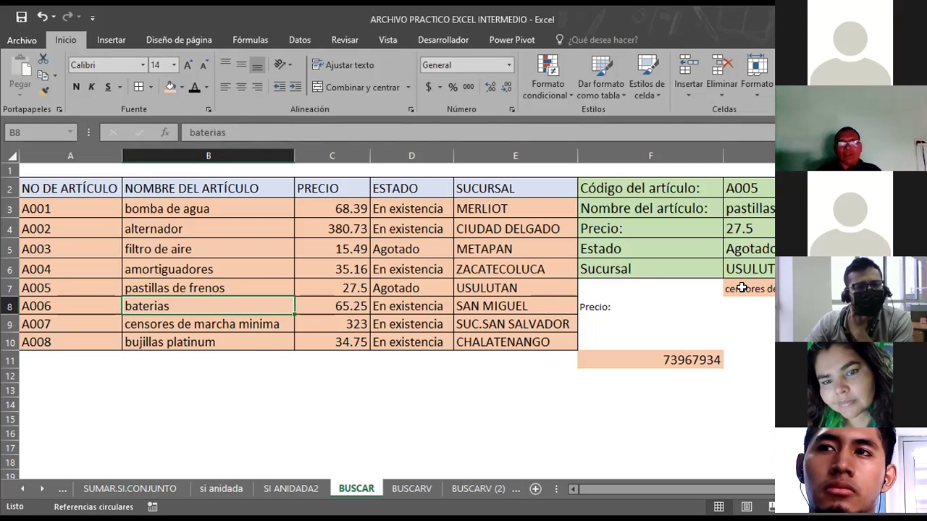
text(baterias)
key(Return)
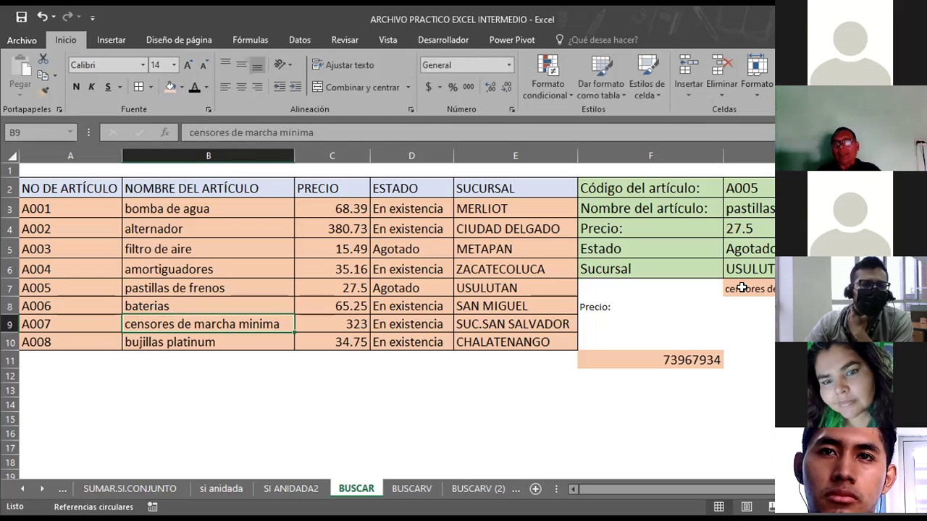
click(742, 289)
text(baterias)
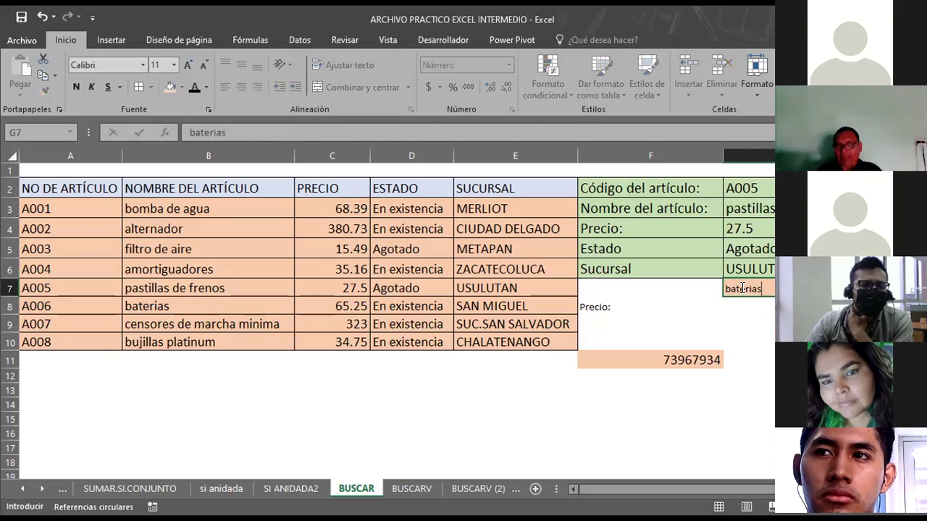
key(Return)
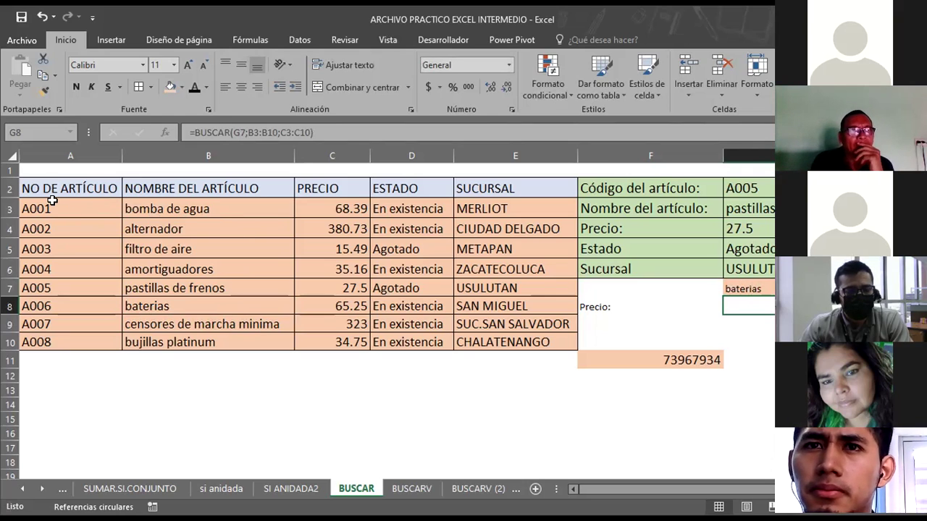
click(203, 206)
click(319, 204)
click(201, 209)
click(320, 203)
click(205, 205)
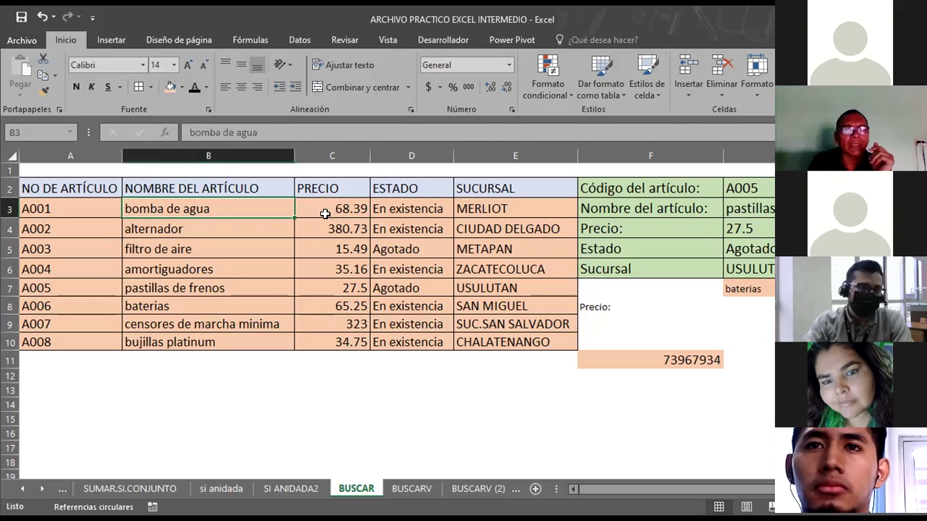
right_click(213, 206)
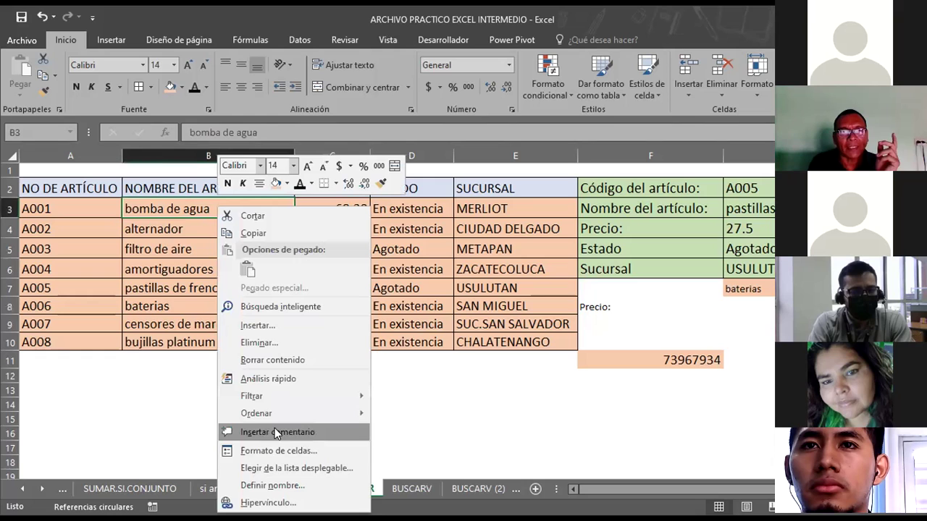
click(283, 451)
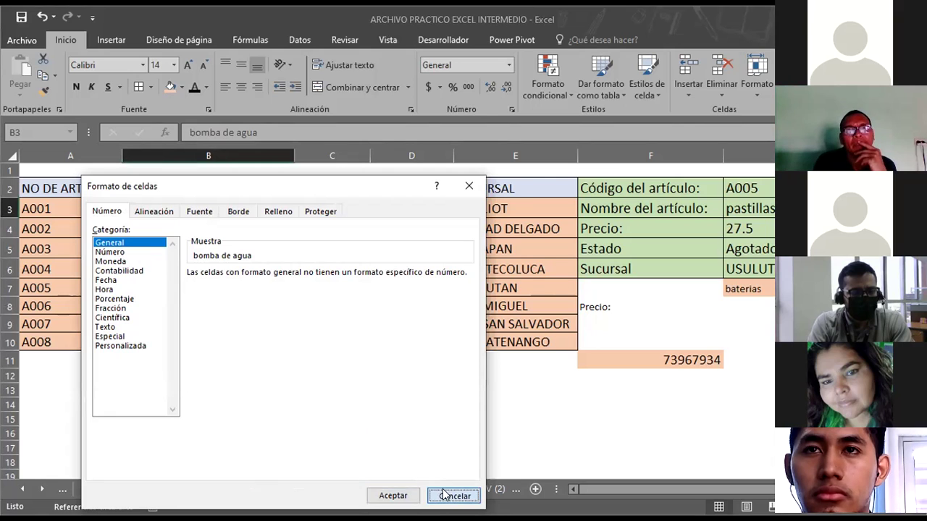
click(454, 495)
click(162, 302)
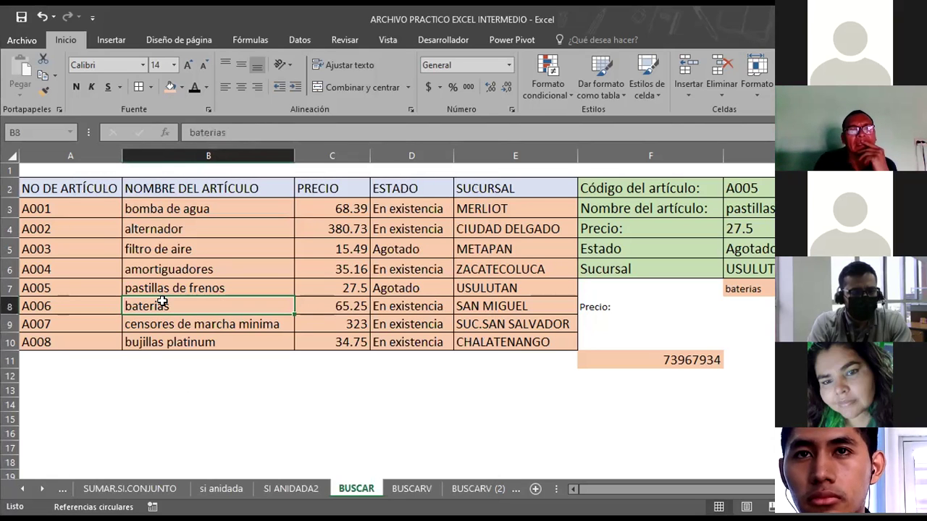
right_click(164, 305)
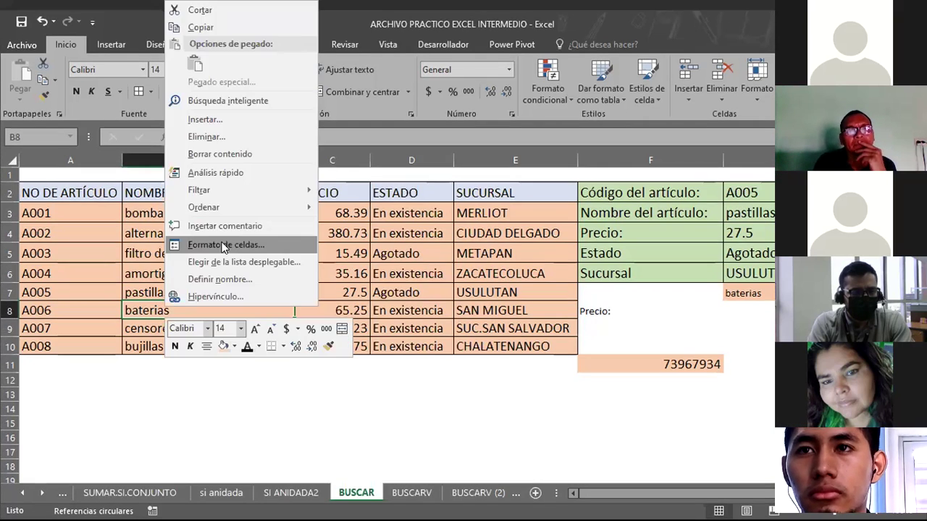
click(225, 246)
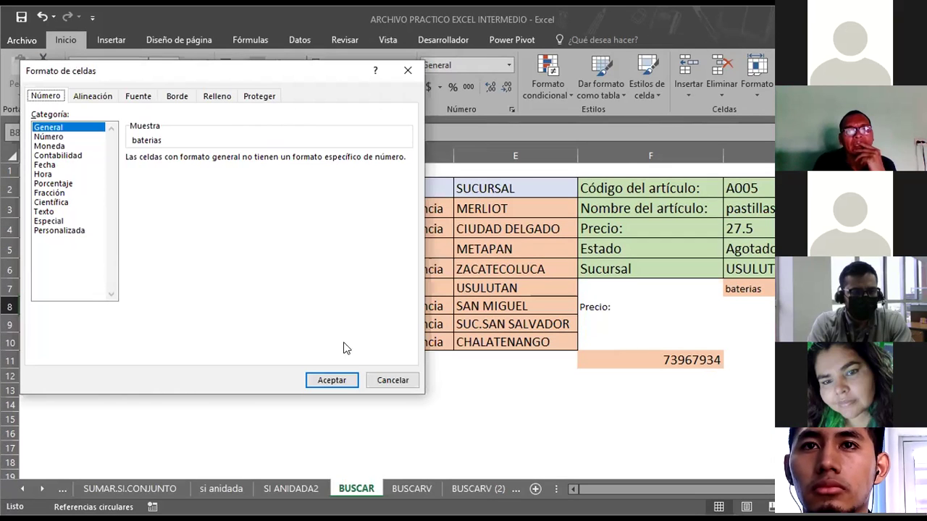
click(394, 384)
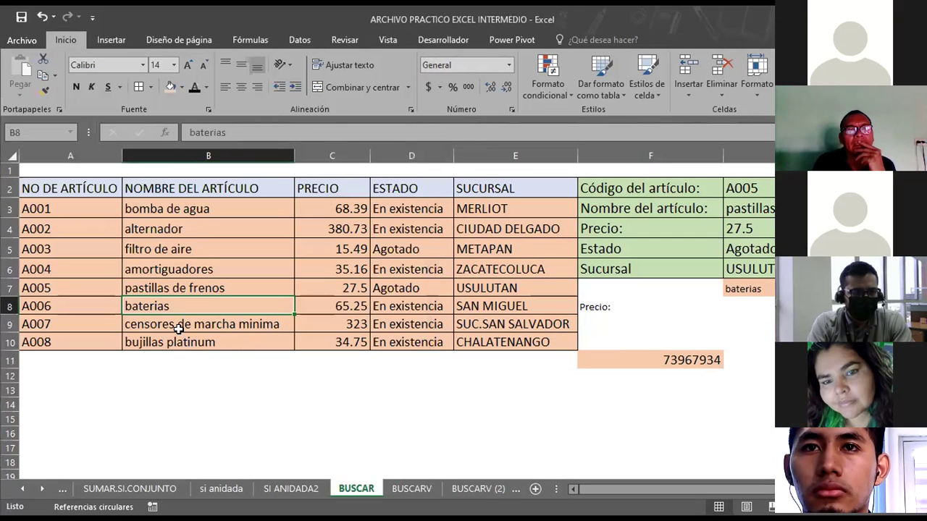
click(179, 328)
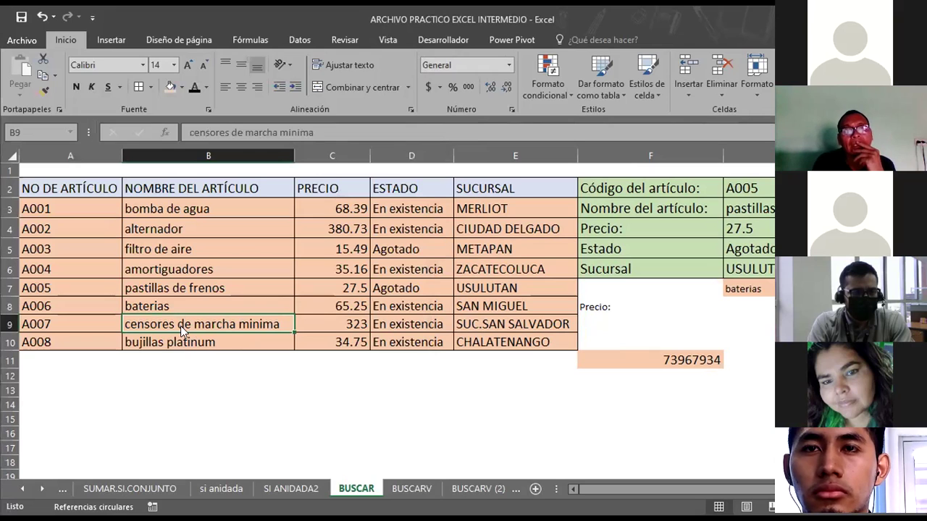
right_click(180, 326)
click(253, 263)
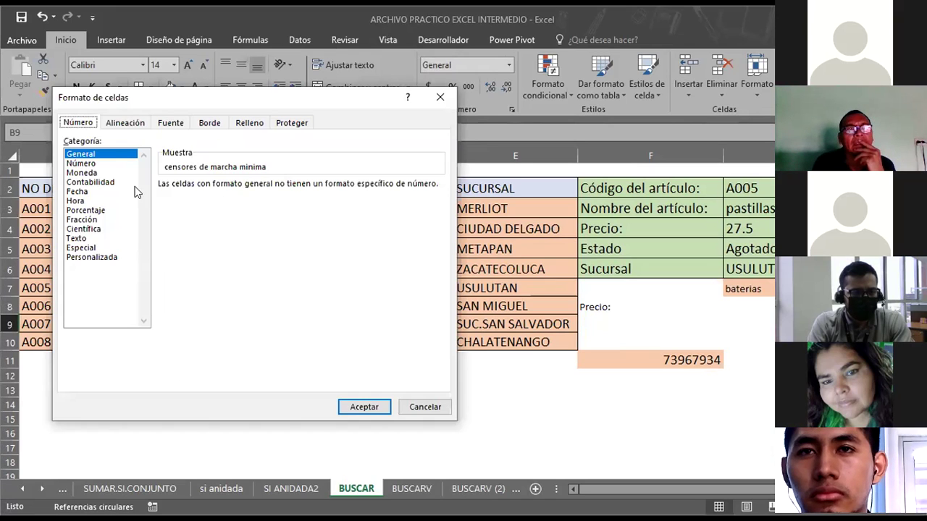
click(426, 406)
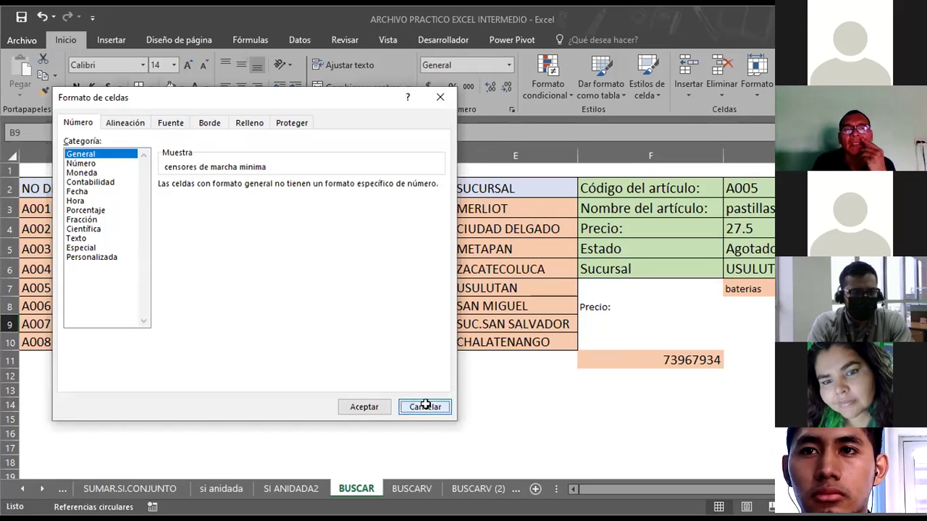
click(191, 268)
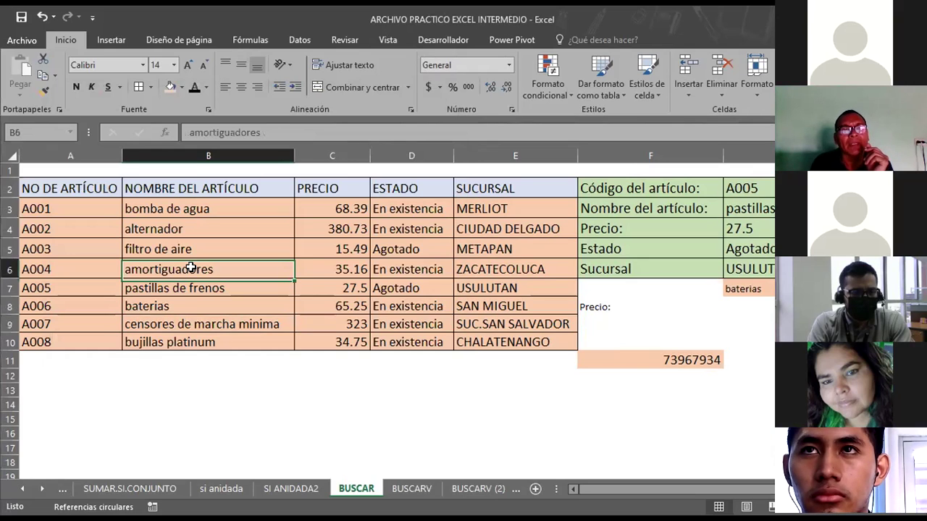
click(334, 307)
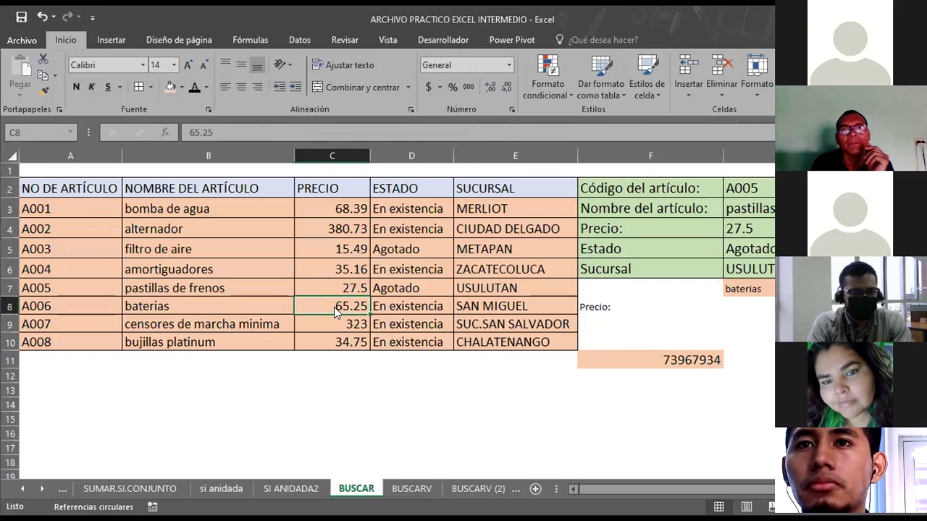
right_click(334, 307)
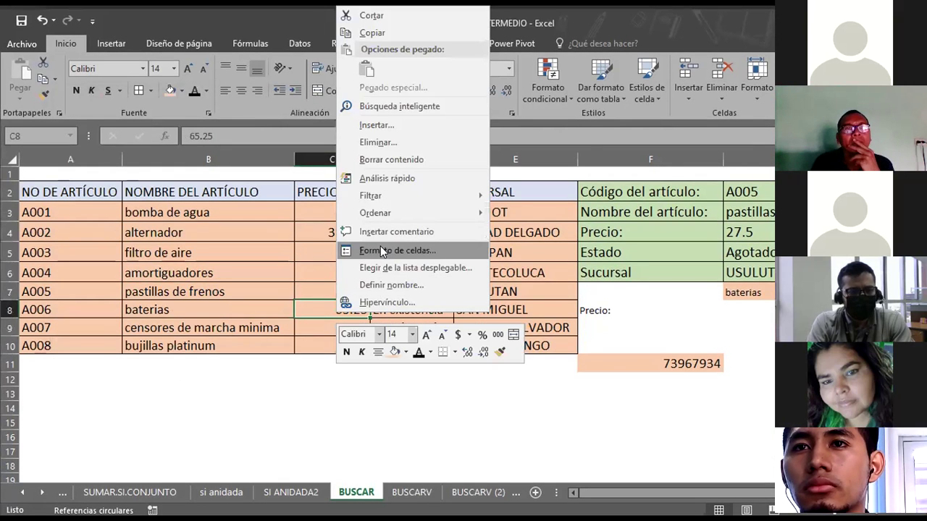
click(380, 250)
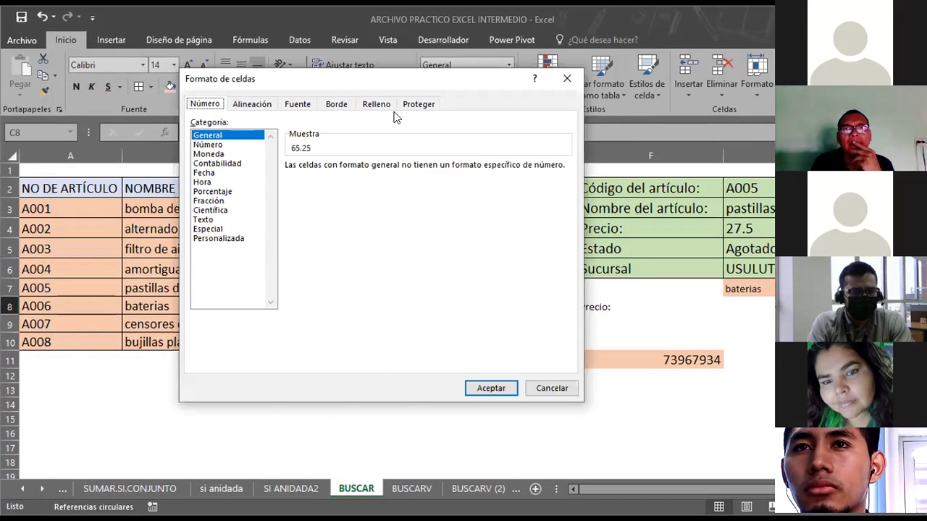
drag(403, 80, 279, 64)
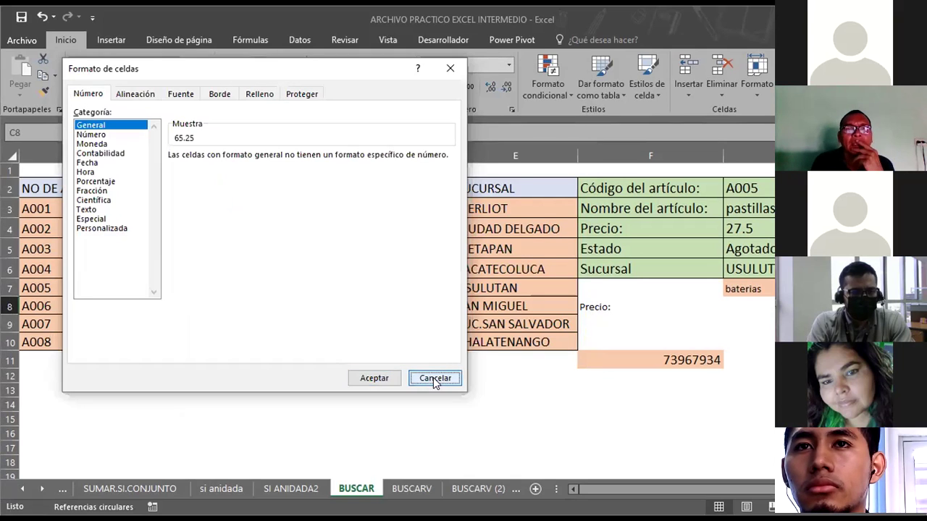
click(435, 379)
drag(332, 210, 322, 344)
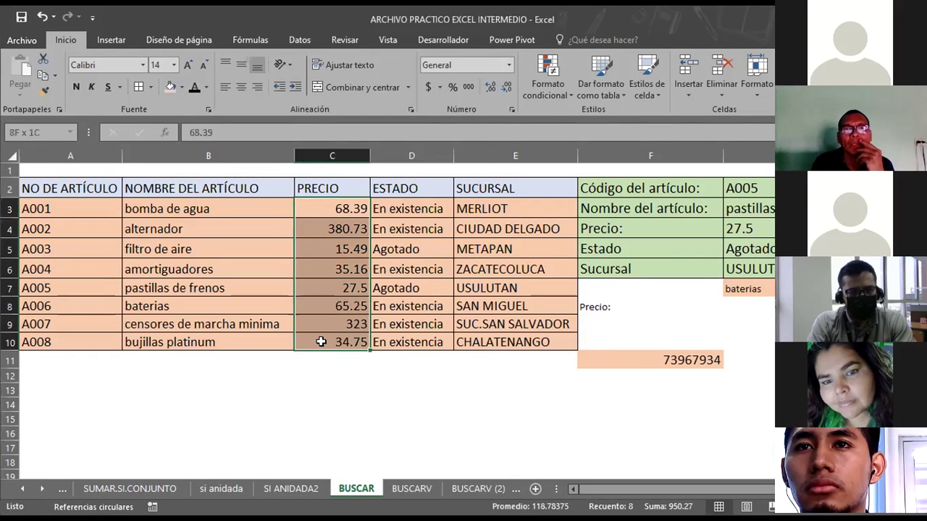
Format prices C3:C10 as Moneda currency, e.g. 65.25 $ and 323.00 $.
right_click(314, 213)
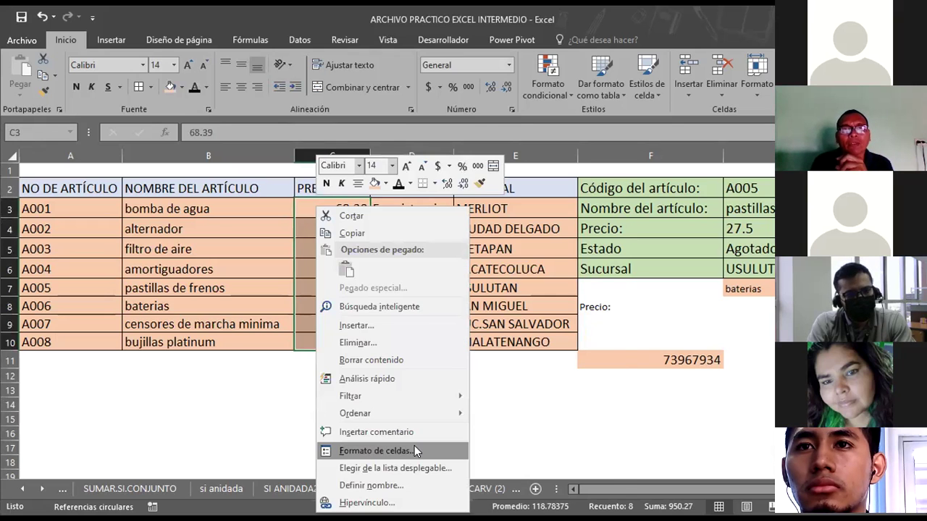
click(415, 446)
click(253, 261)
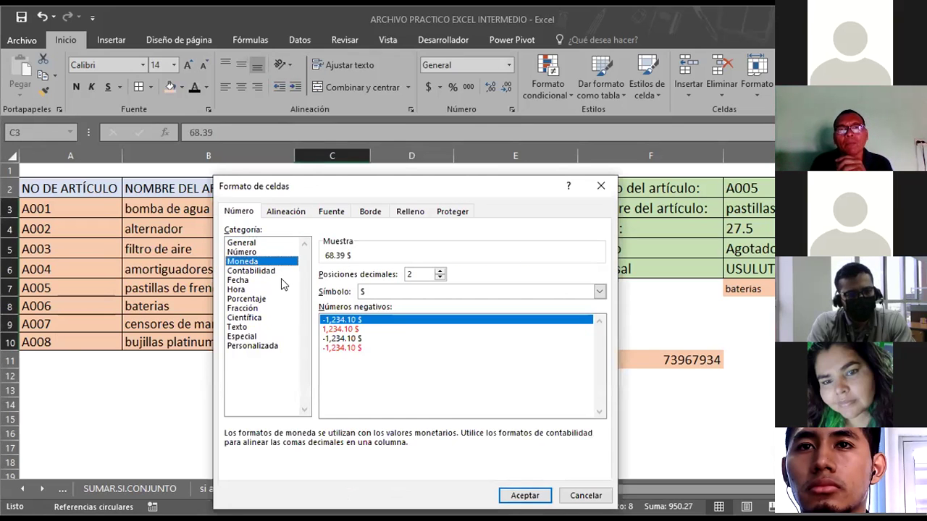
click(523, 496)
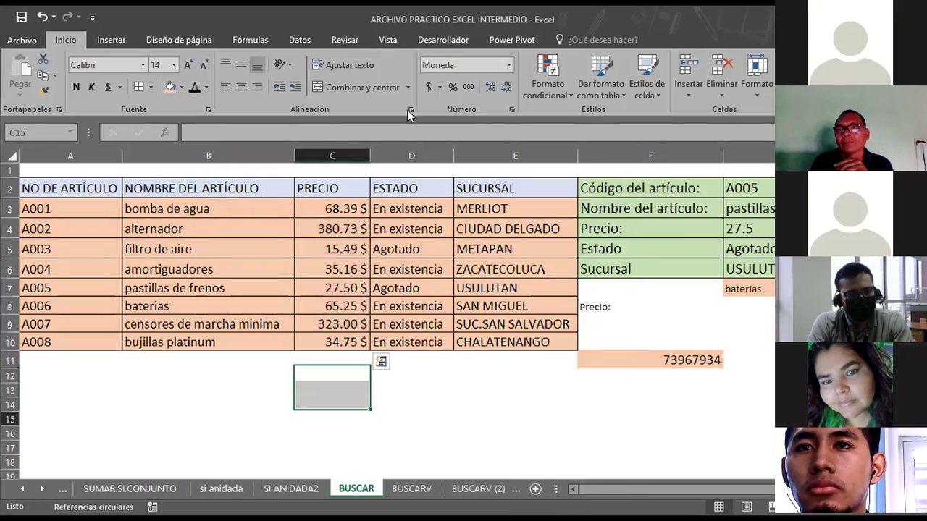
click(748, 306)
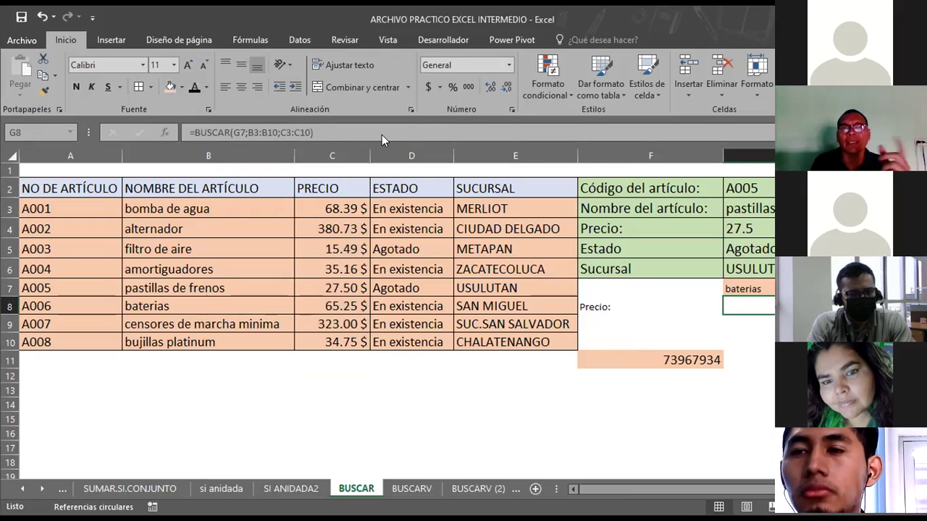
Re-enter baterias in G7, then open Format Cells for G8 and choose Moneda.
click(771, 287)
text(bateria)
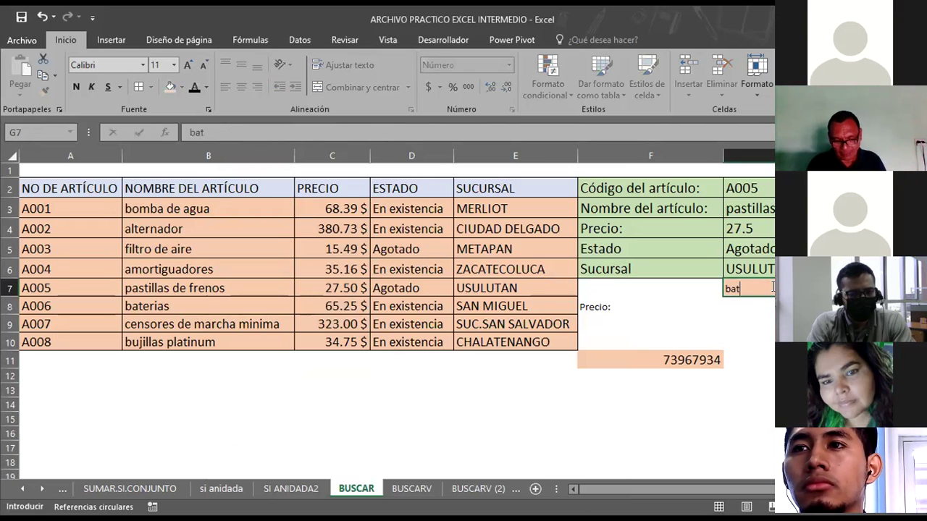
text(s)
key(Return)
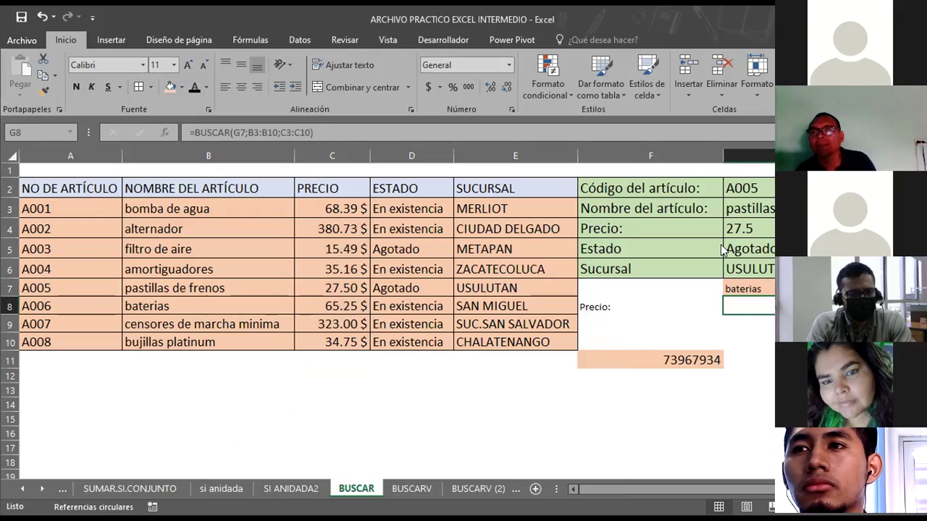
key(ctrl+1)
click(555, 156)
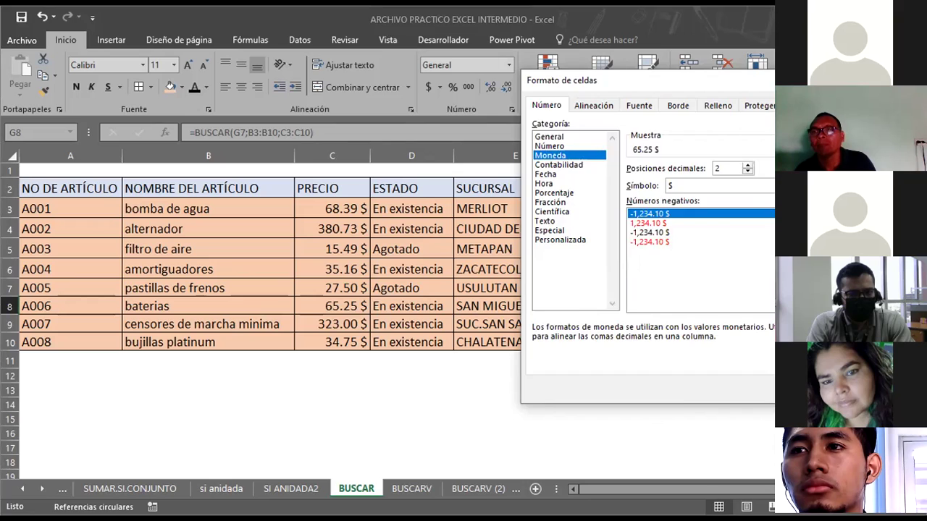
Apply Moneda currency format with 2 decimals and $ to the G8 price cell.
key(Return)
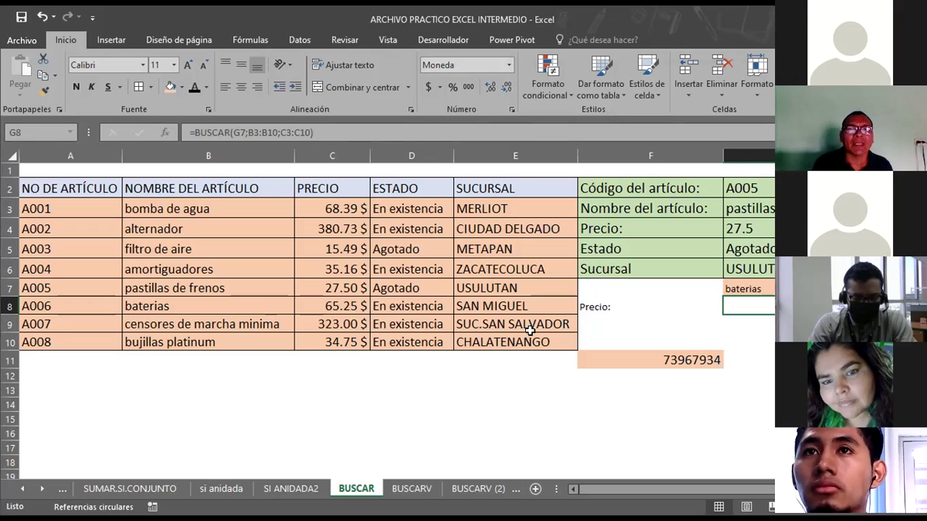
click(77, 370)
scroll(78, 369, down, 2)
scroll(78, 369, down, 3)
scroll(78, 369, down, 7)
click(167, 304)
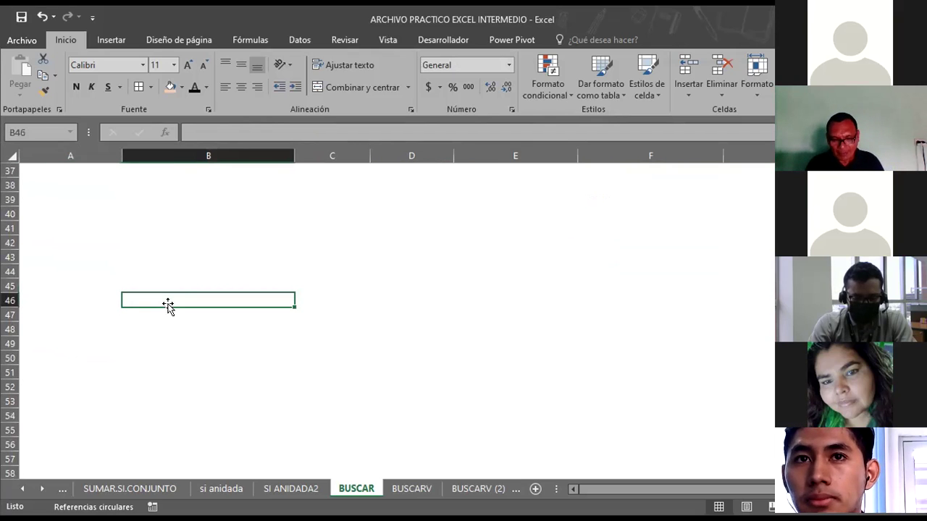
key(F5)
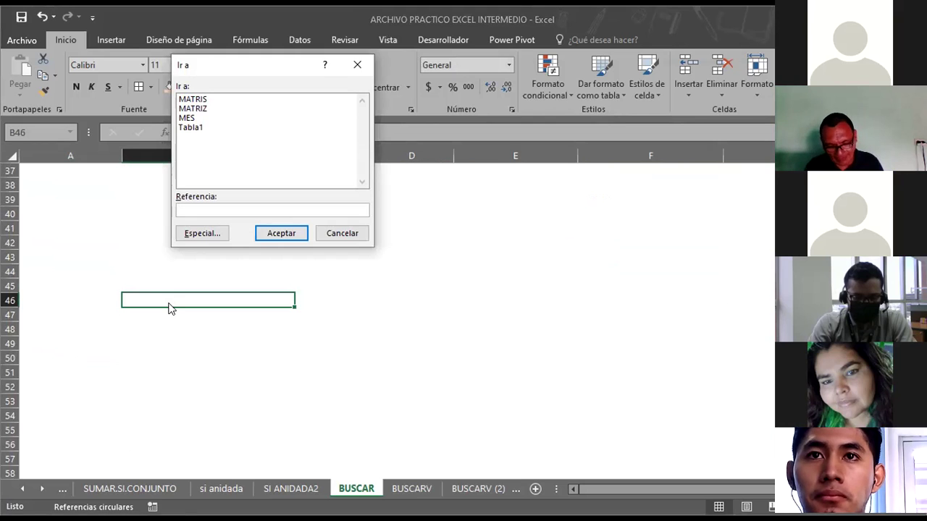
text(c56)
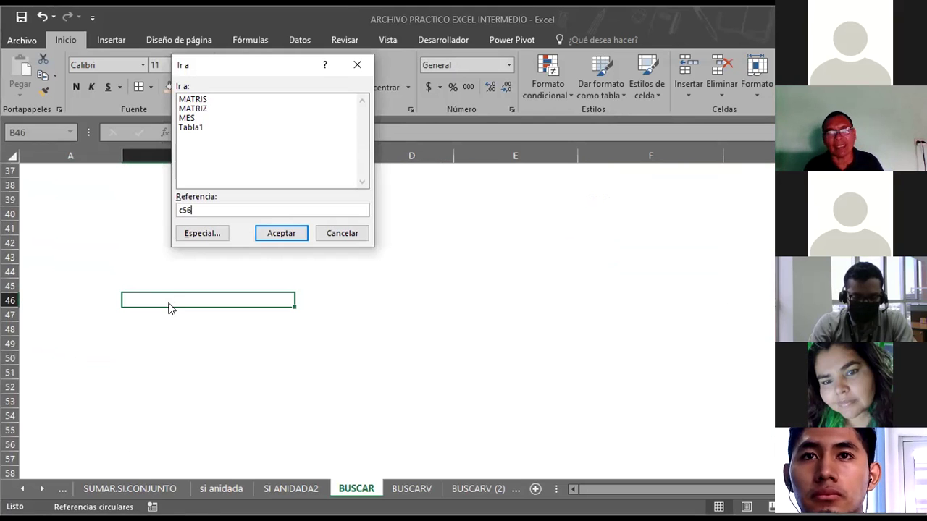
key(Return)
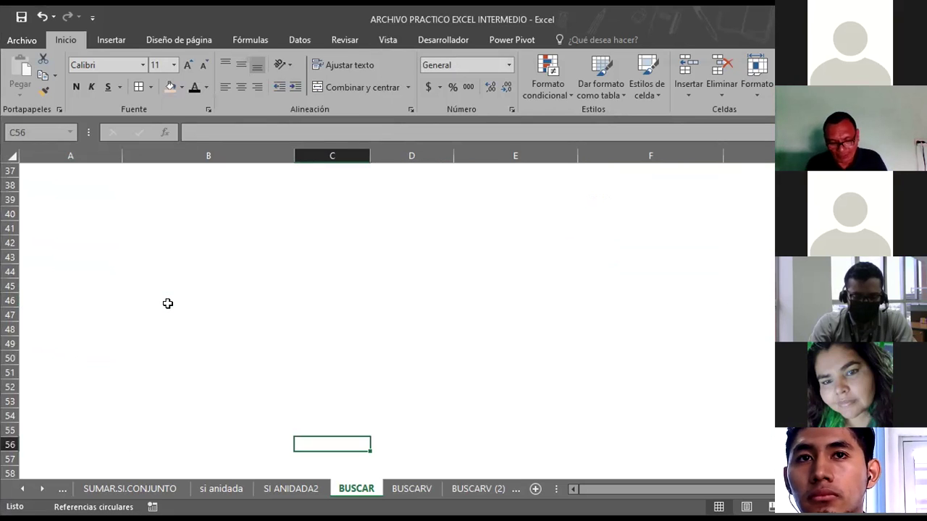
key(F5)
text(z1)
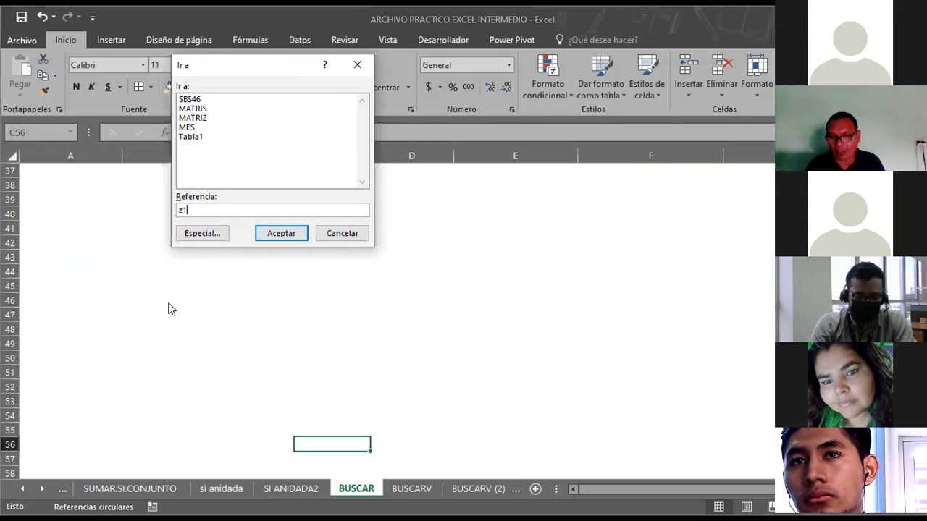
key(Return)
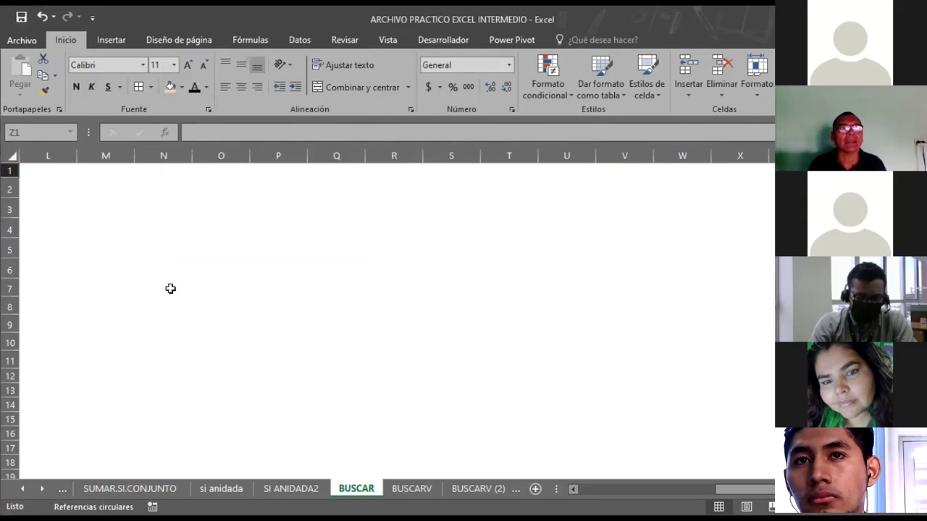
click(720, 242)
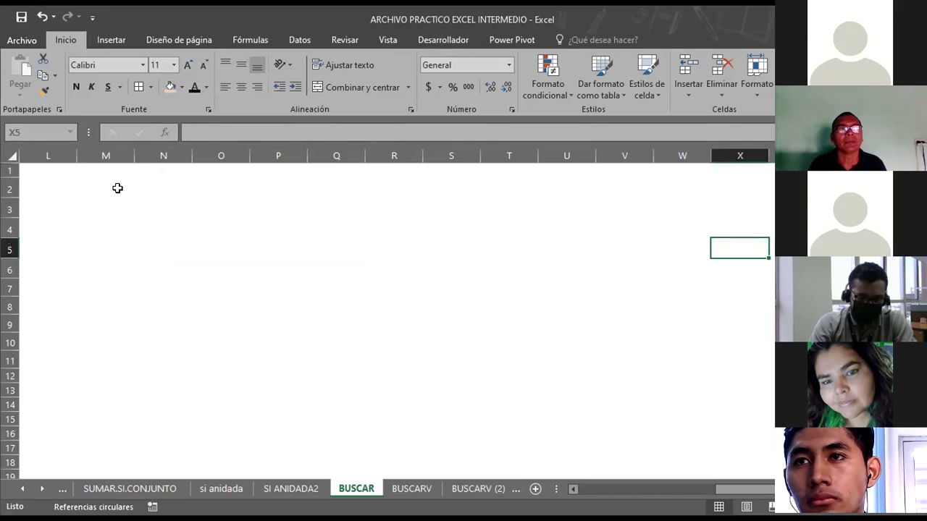
click(241, 247)
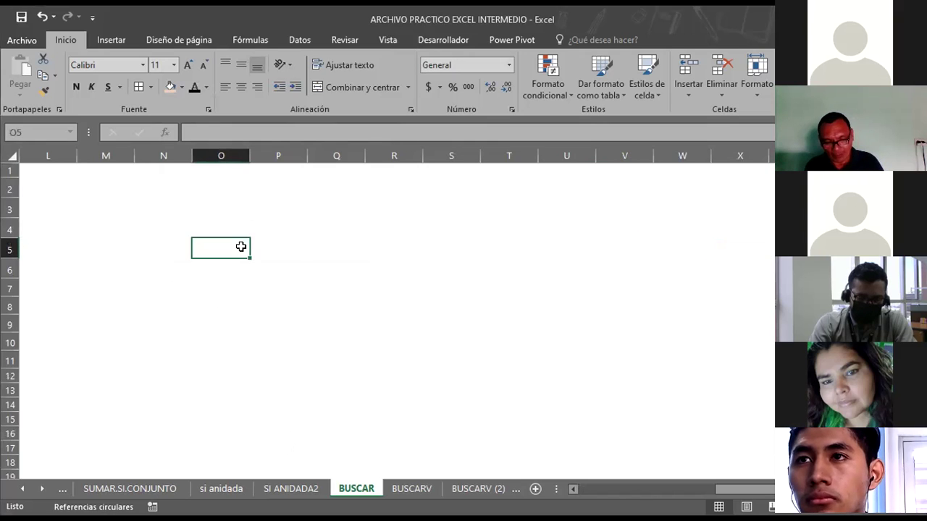
key(F5)
text(a1)
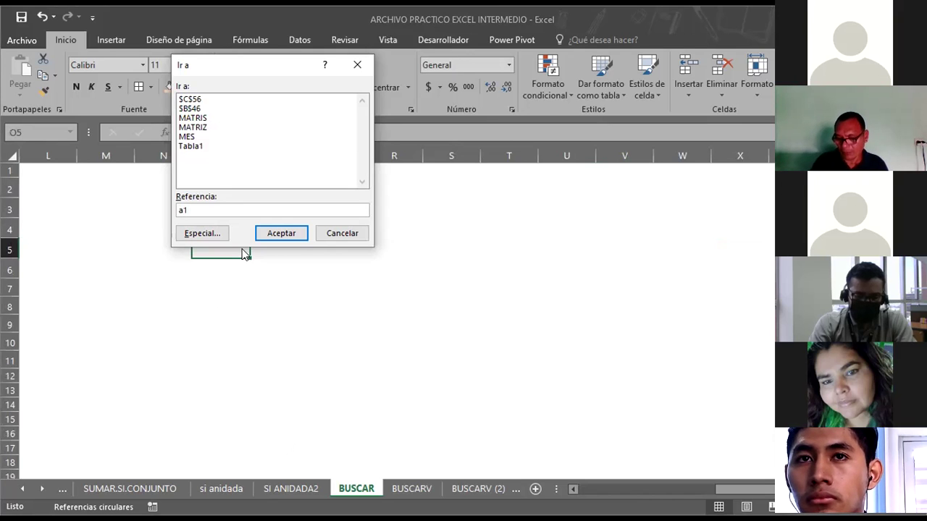
key(Return)
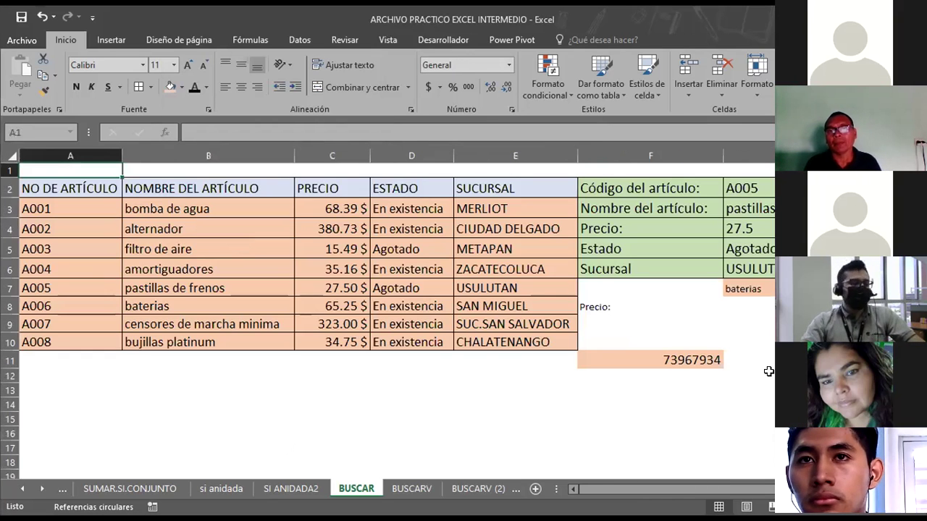